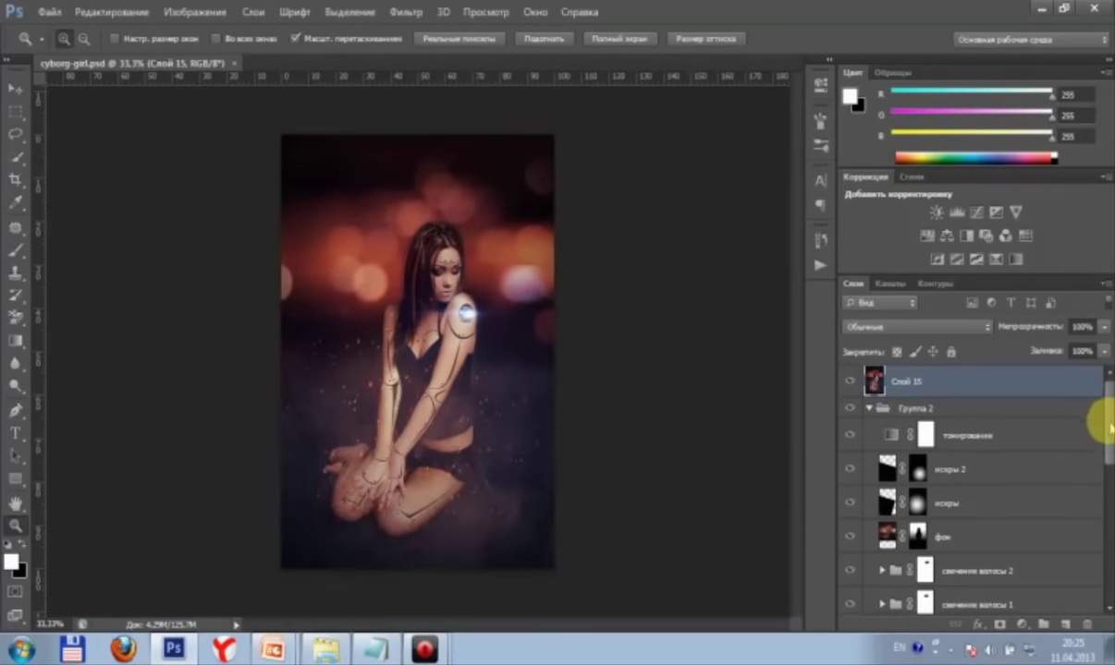
Step: Hide Слой 15 and Группа 2, re-showing Слой 15 once to compare, so only the original photo shows
left_click(868, 411)
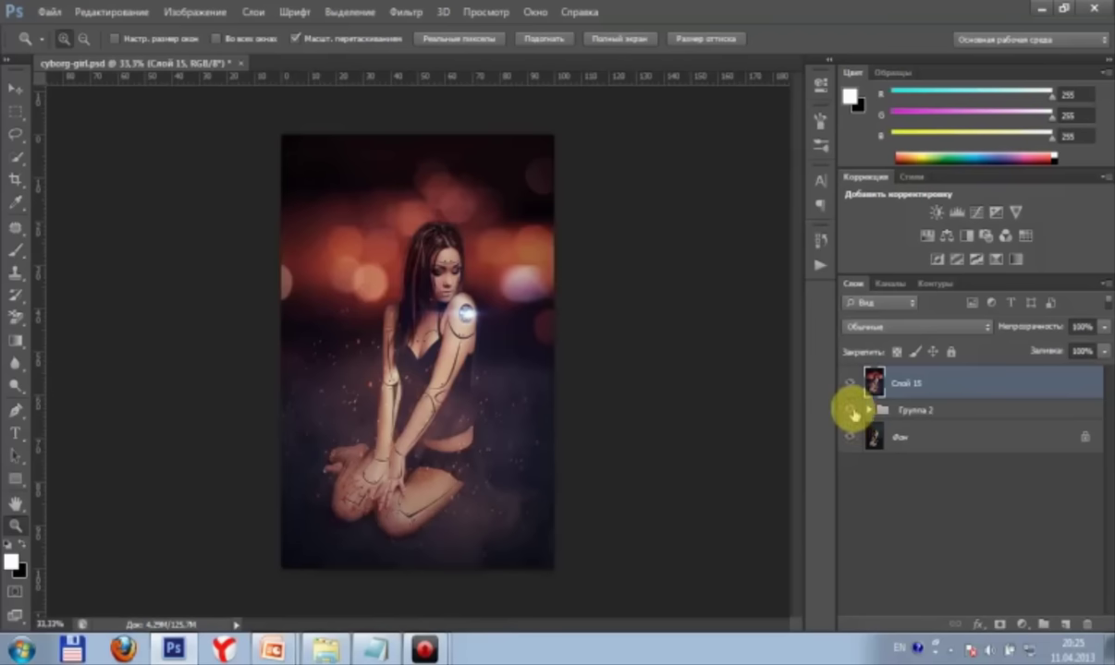
left_click_drag(850, 382, 904, 399)
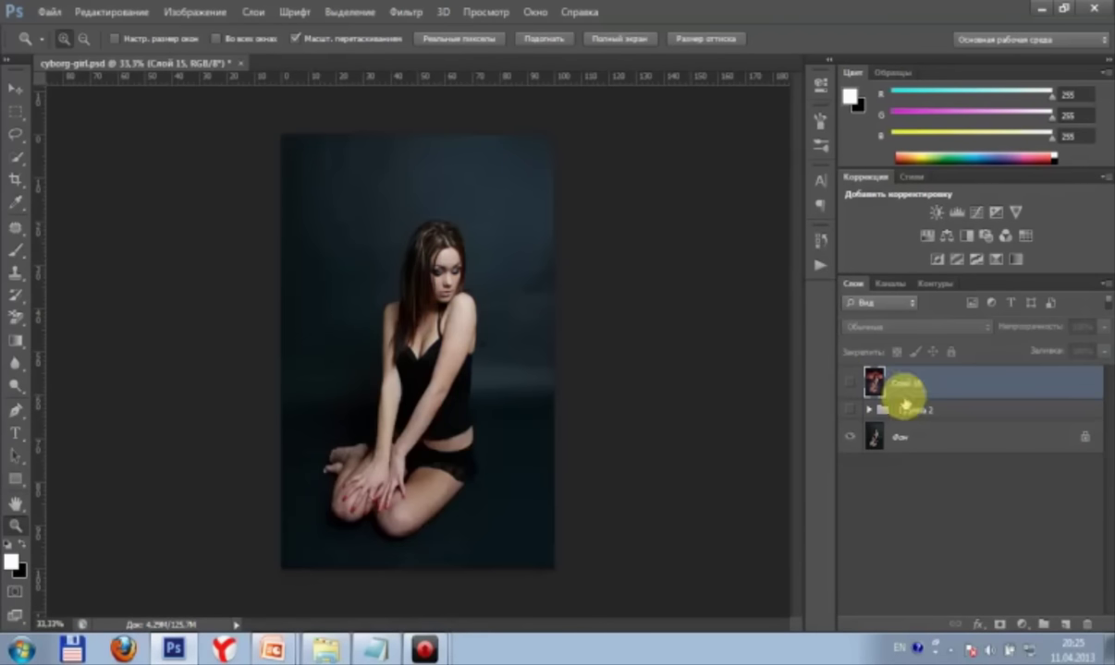
left_click(850, 383)
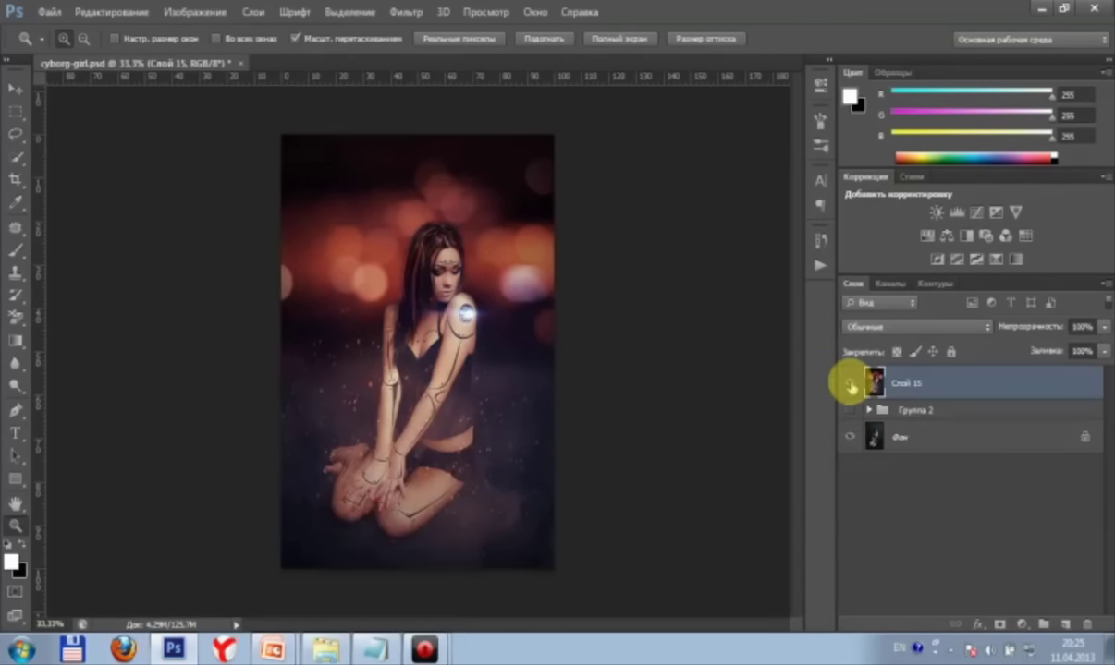
left_click(850, 383)
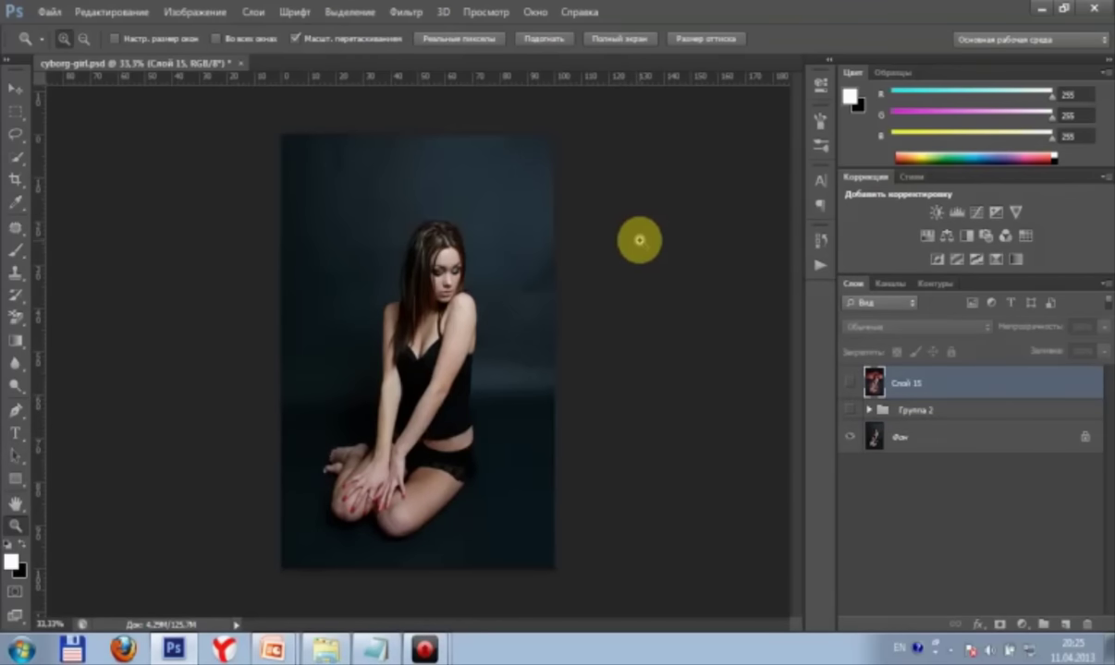
Step: Open the cyborg-girl folder in the Open dialog, viewed as extra-large icons
left_click(54, 13)
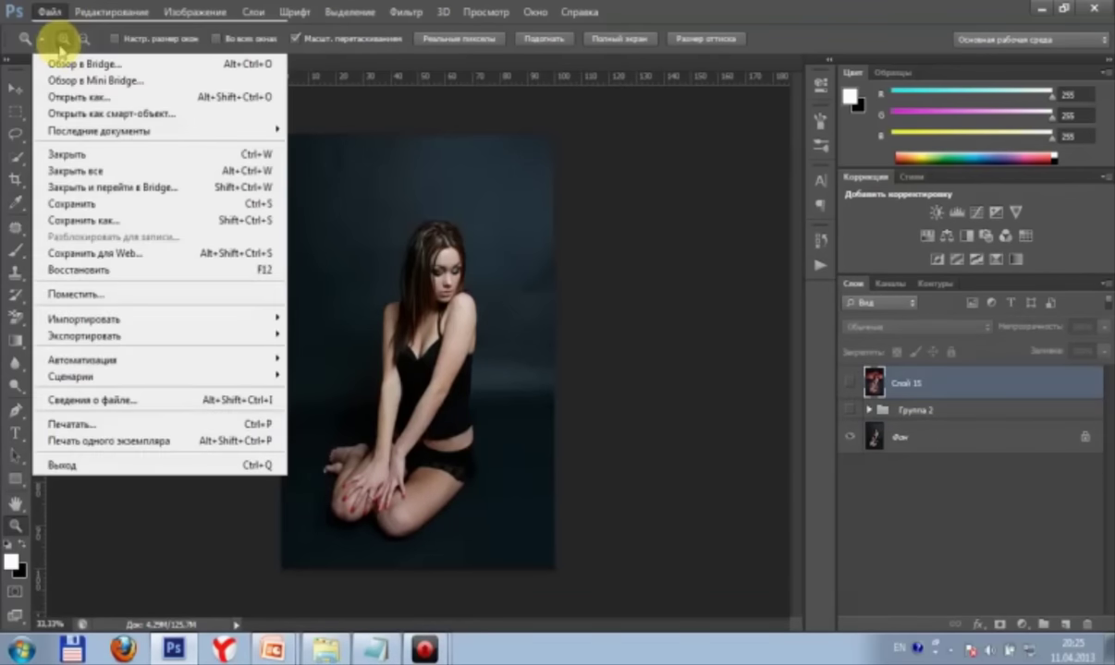
left_click(46, 33)
left_click_drag(583, 87, 562, 37)
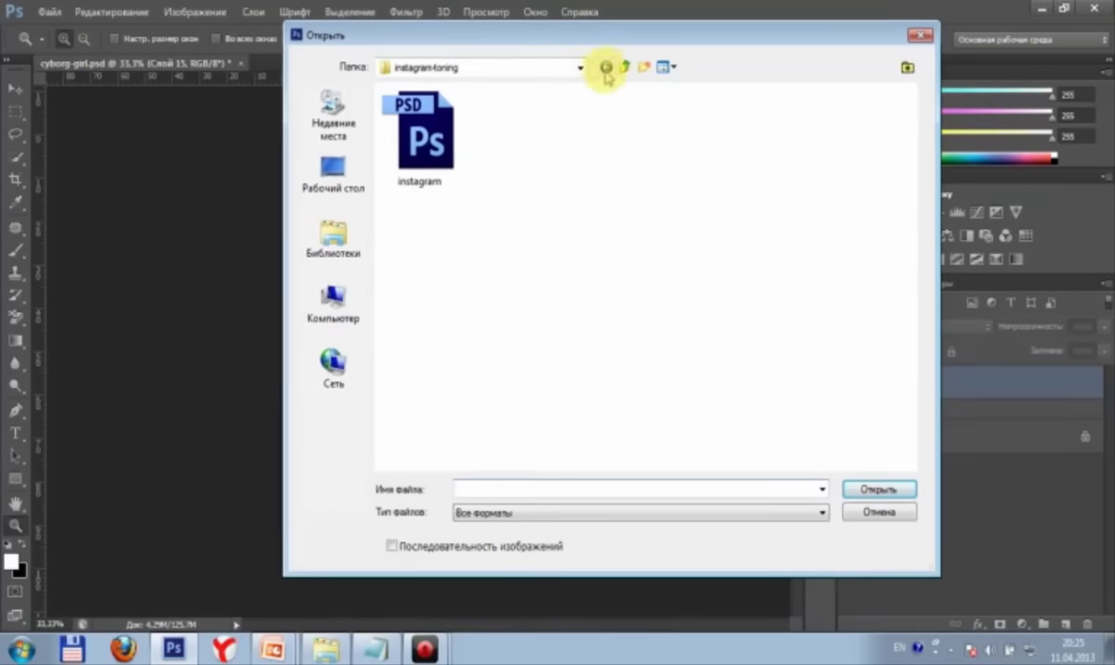
left_click(624, 66)
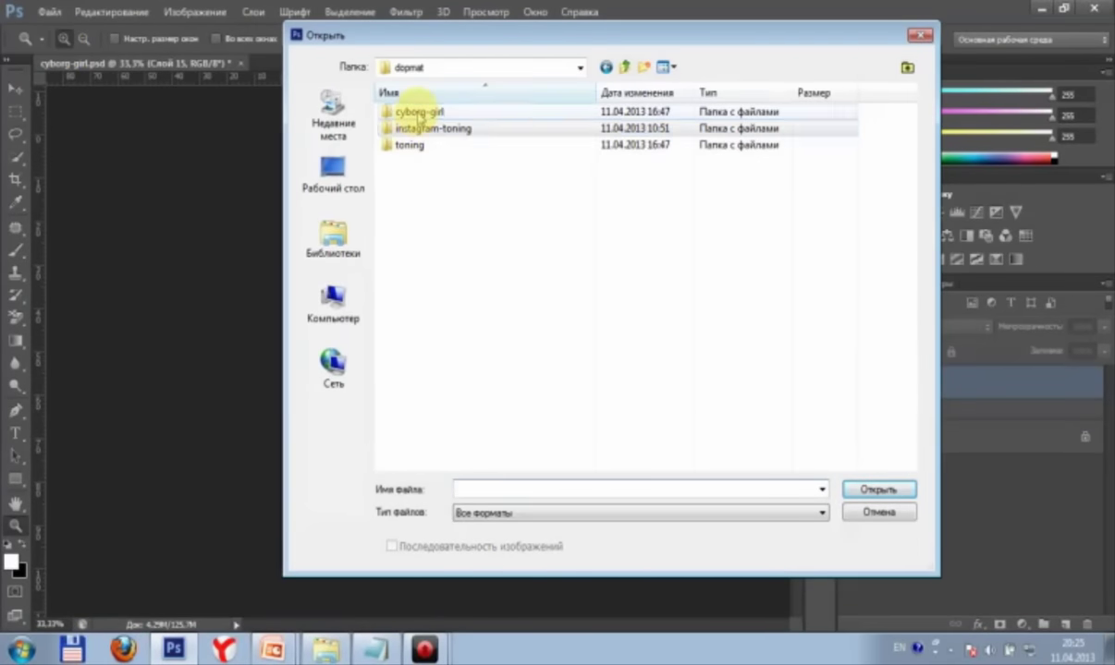
double_click(411, 112)
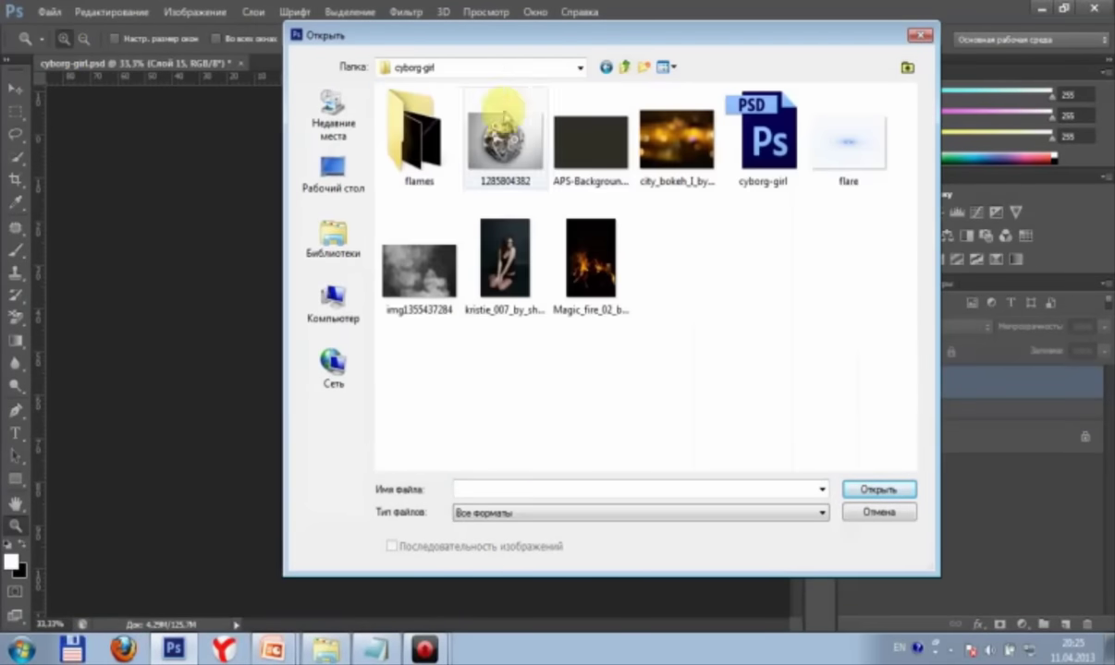
left_click(672, 70)
left_click(674, 81)
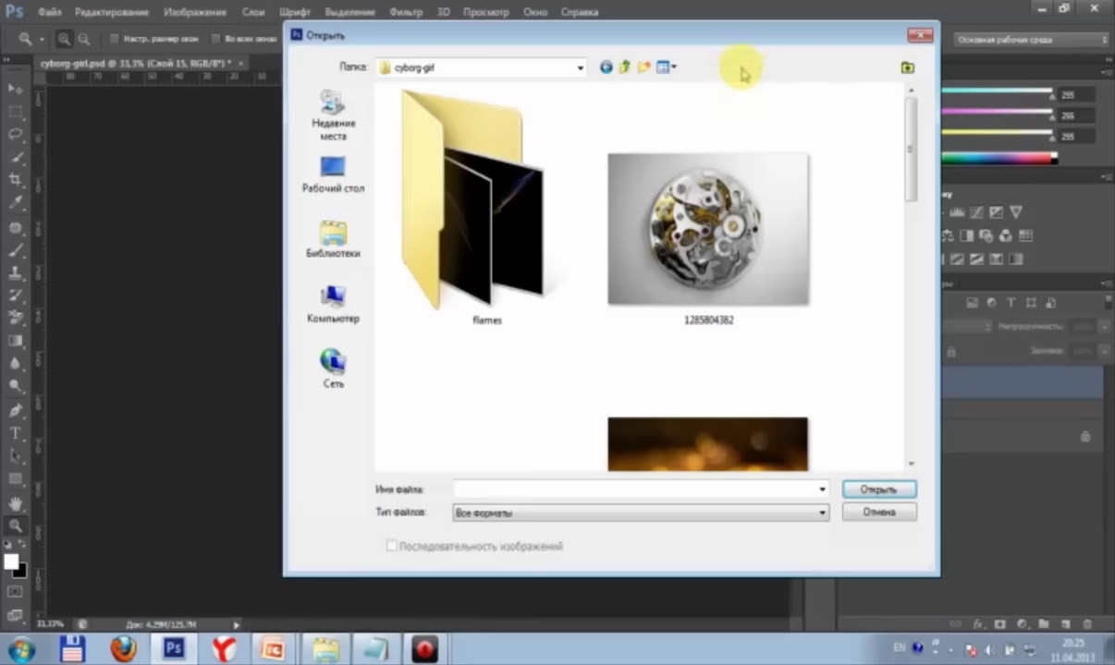
Step: Scroll through the folder's thumbnails, shifting the dialog to uncover the canvas
scroll(909, 123, "down", 1)
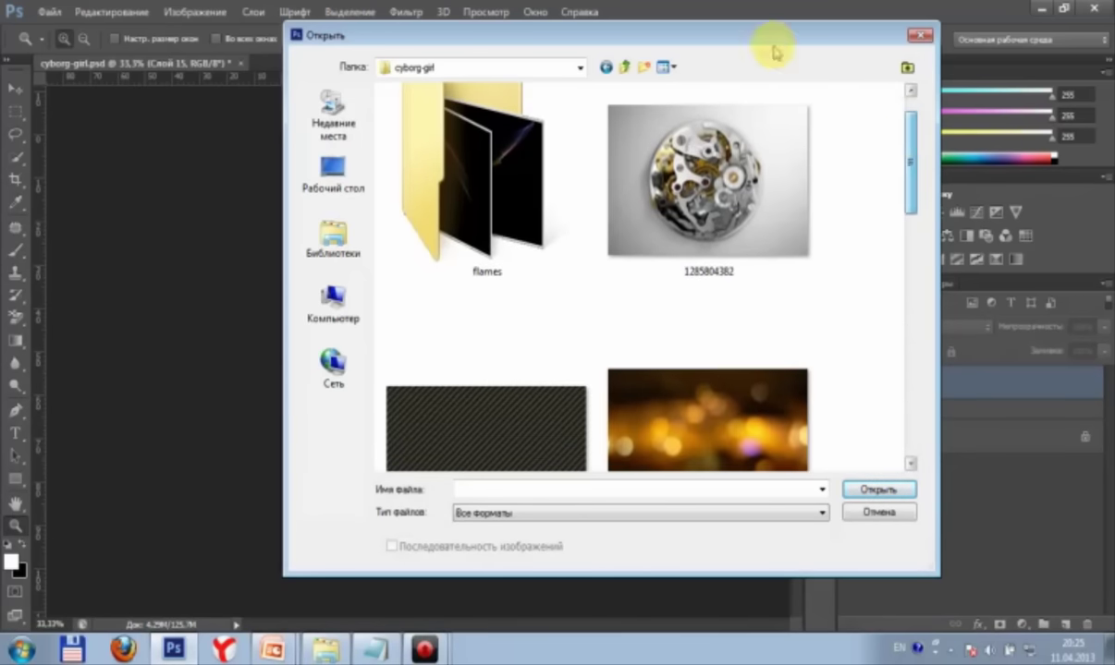
left_click_drag(741, 32, 654, 23)
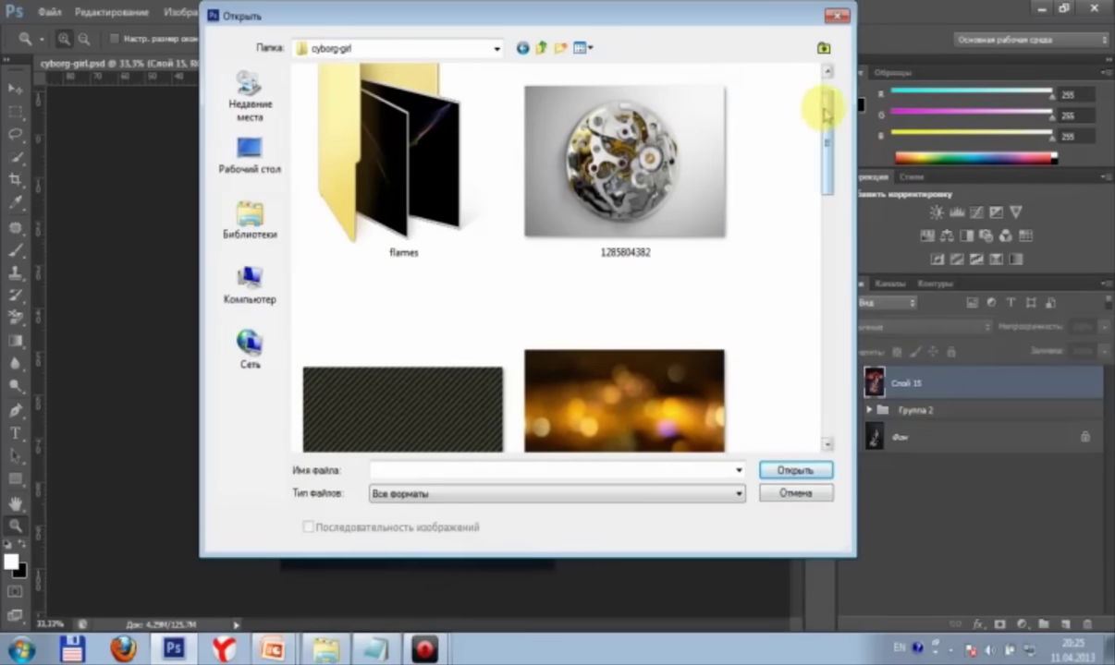
scroll(825, 113, "down", 1)
scroll(825, 113, "up", 1)
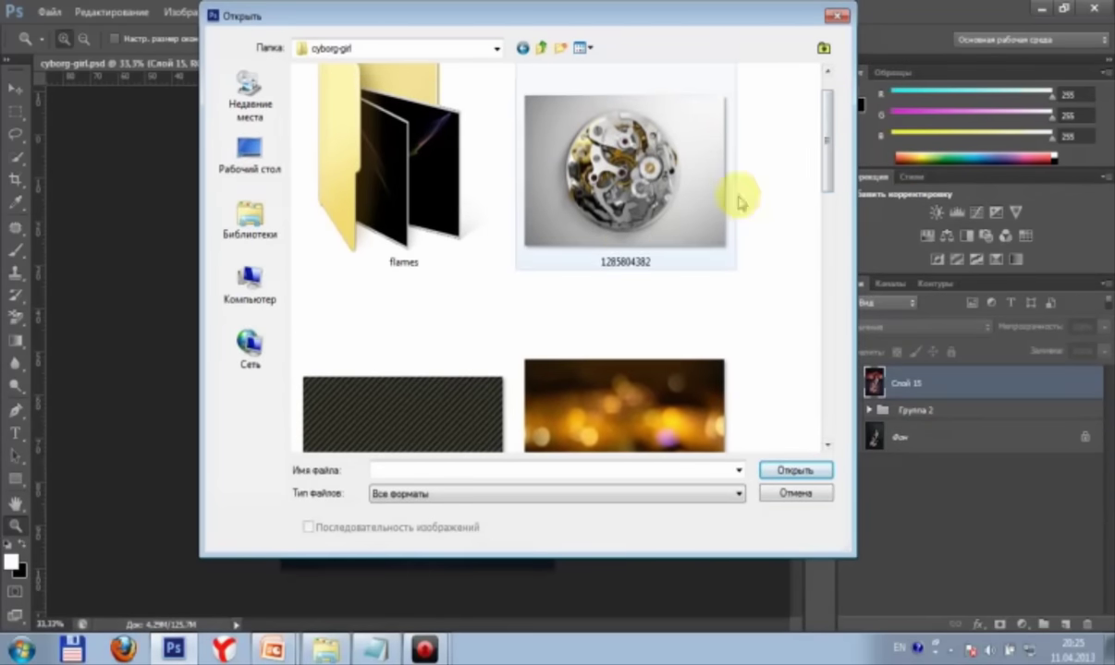
left_click_drag(756, 20, 675, 404)
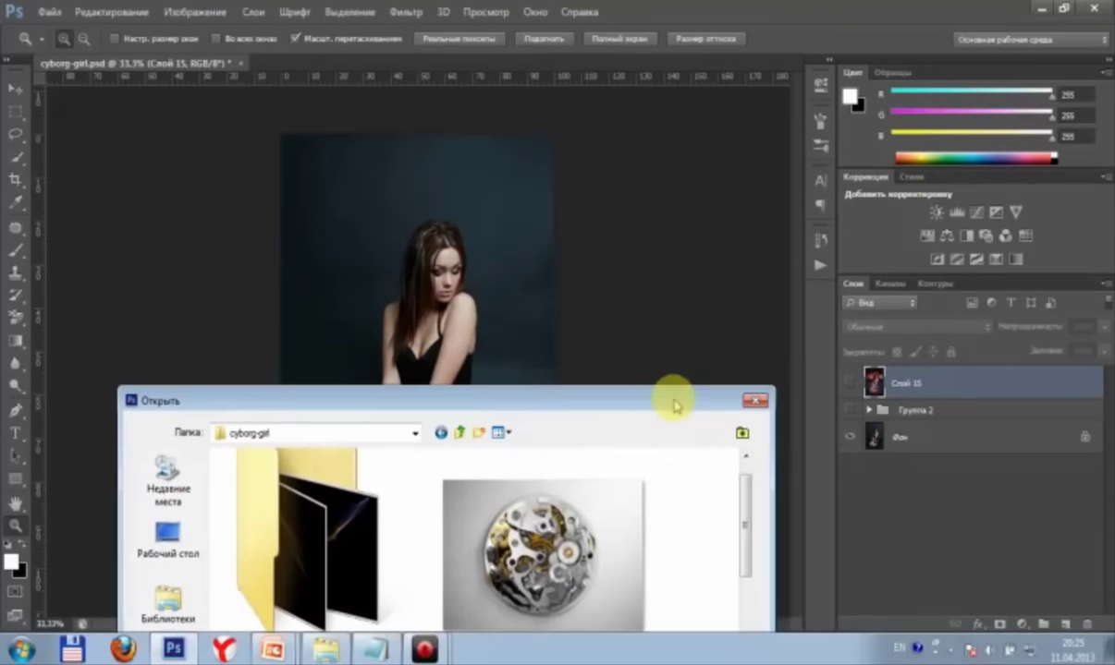
mouse_move(702, 400)
left_mouse_down()
mouse_move(970, 62)
mouse_move(877, 34)
left_mouse_up()
scroll(969, 159, "down", 3)
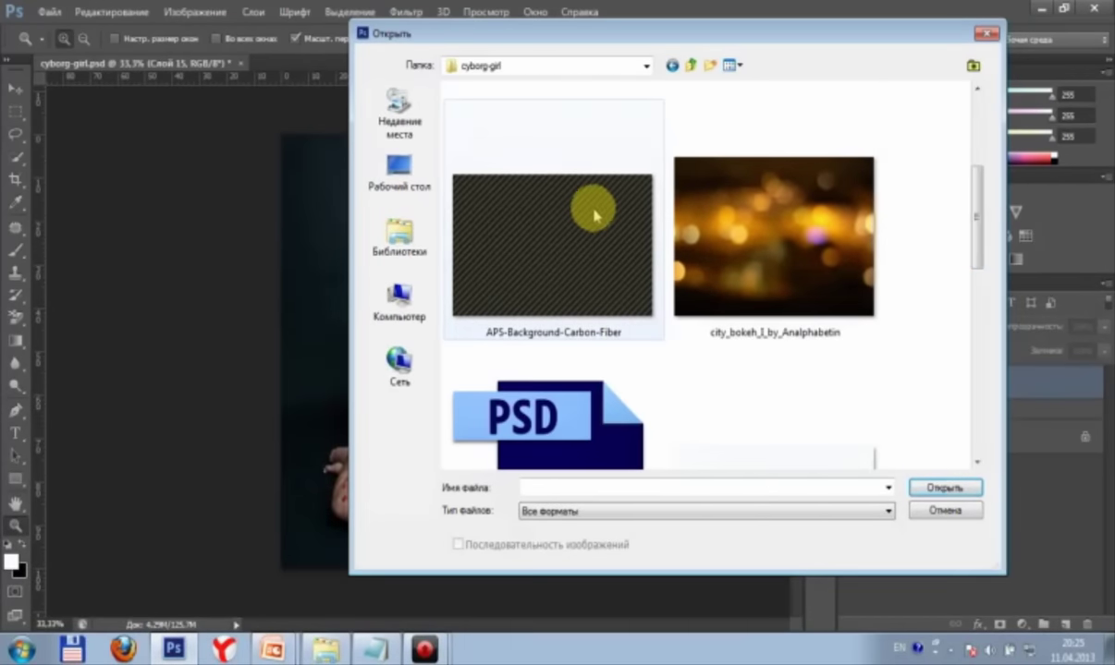
left_click_drag(684, 37, 724, 31)
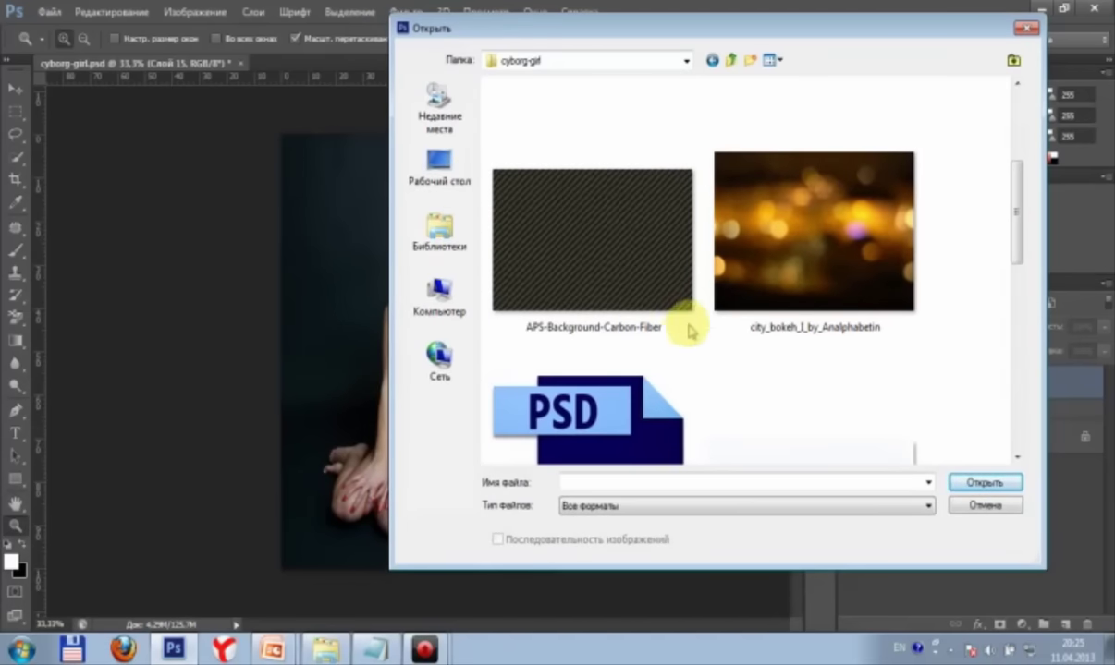
Step: Preview the flare, smoke and Magic_fire_02_by_Ayelie_stock images in the folder
scroll(1018, 199, "down", 1)
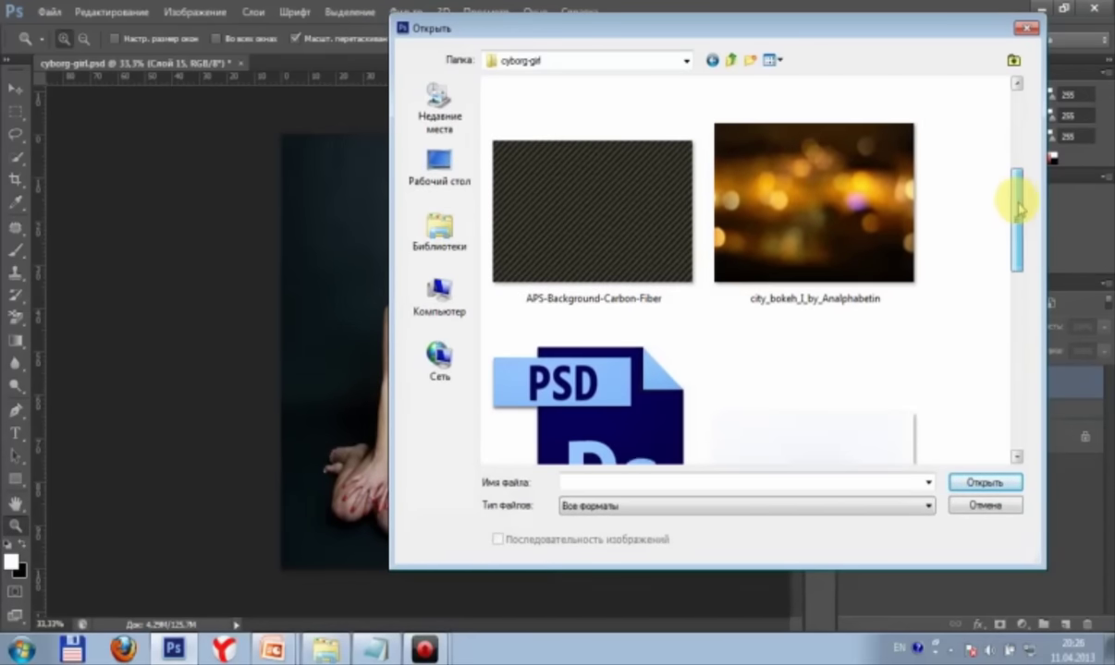
scroll(1017, 214, "down", 2)
scroll(1017, 232, "down", 1)
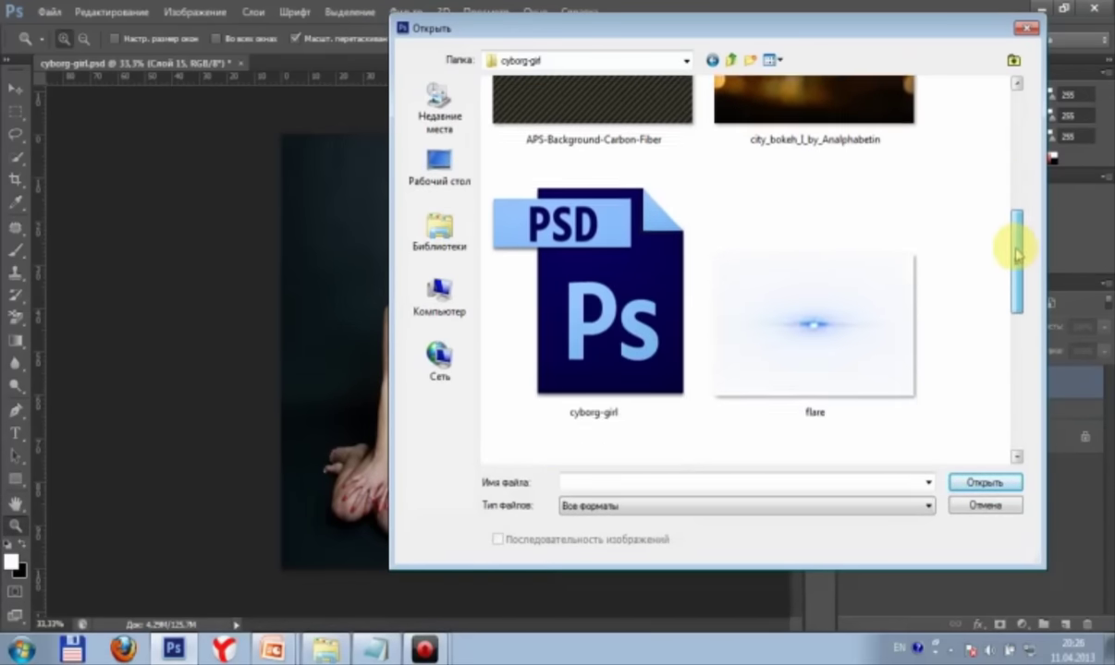
left_click(805, 319)
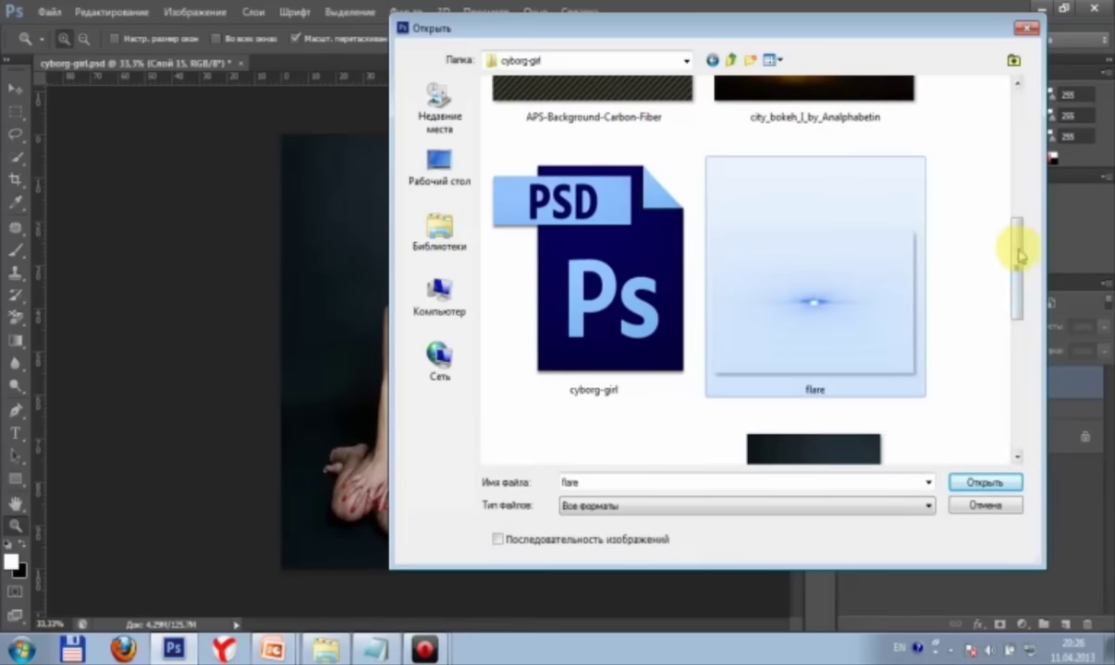
mouse_move(1018, 242)
left_mouse_down()
mouse_move(1001, 323)
mouse_move(1029, 372)
left_mouse_up()
left_click(577, 270)
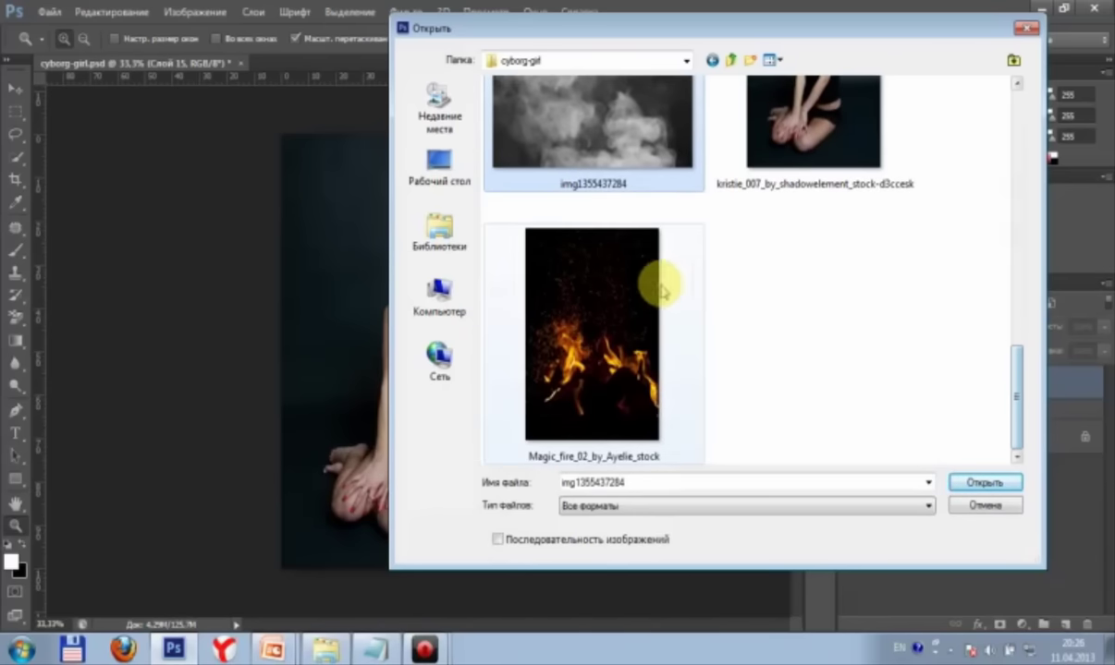
left_click(617, 275)
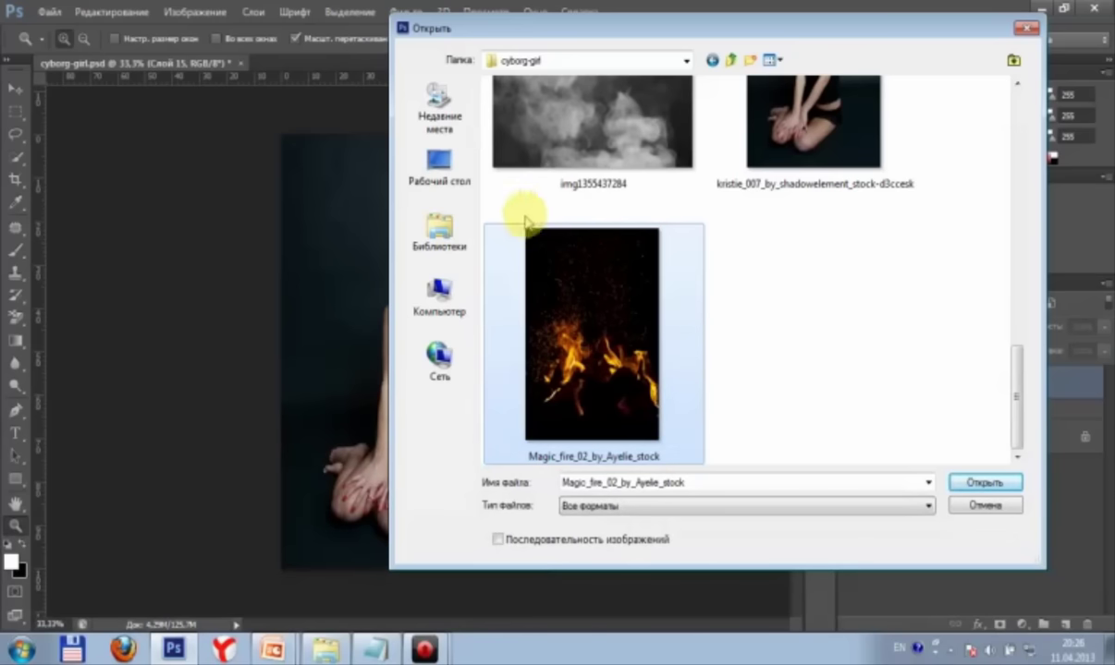
left_click_drag(1016, 379, 1007, 105)
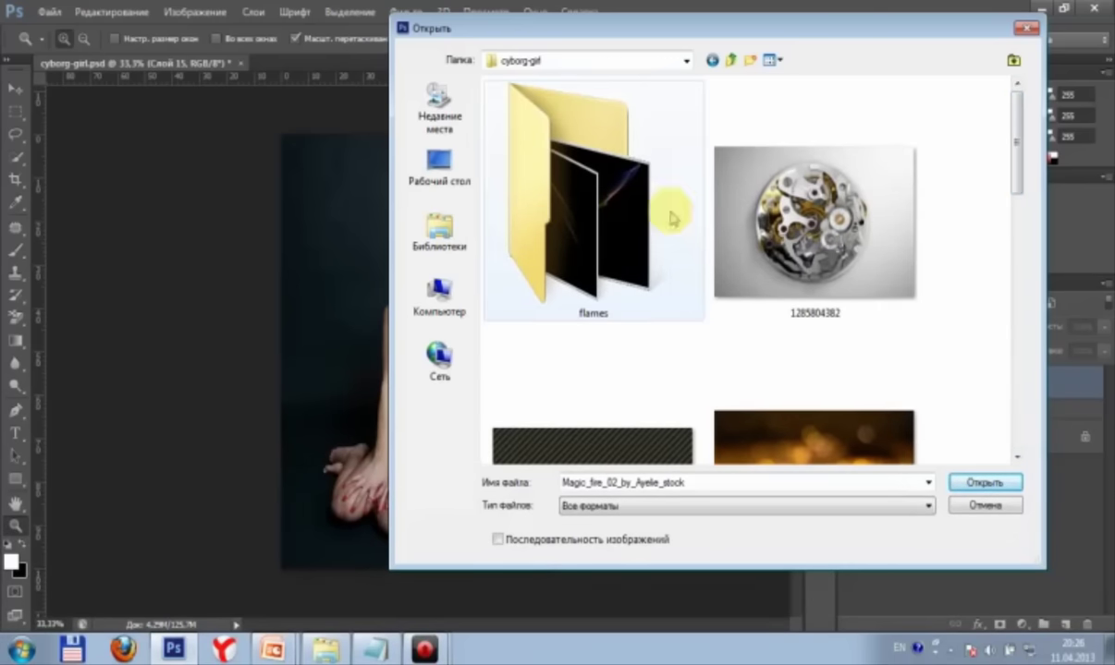
Step: Open the flames subfolder, review its seven thumbnails, and close the Открыть dialog unused
double_click(566, 217)
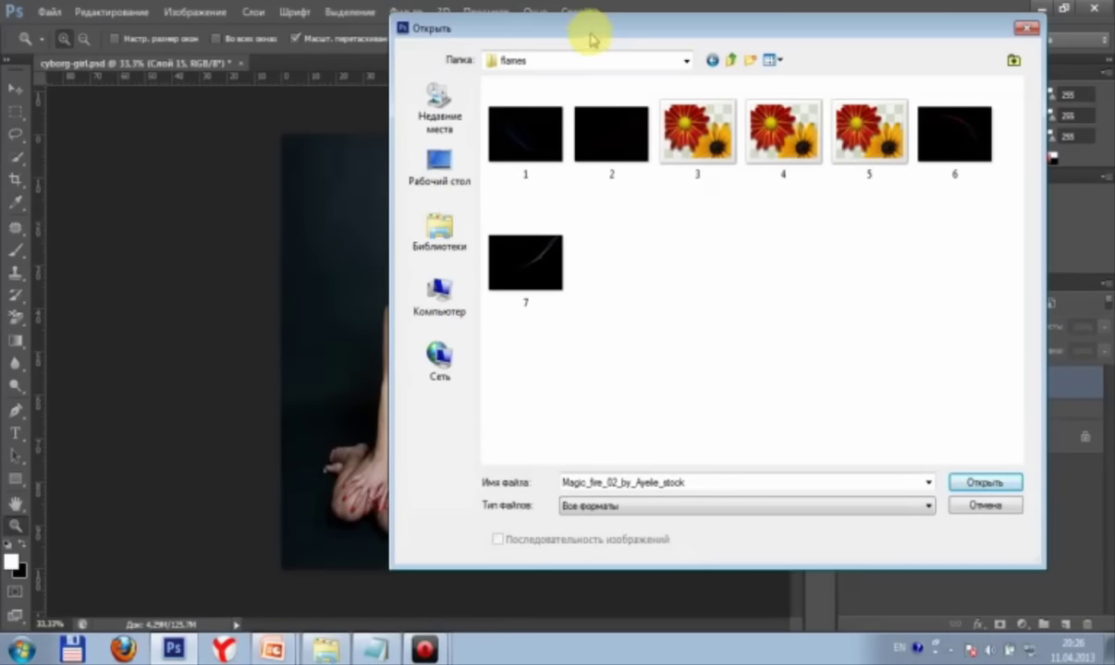
left_click_drag(599, 41, 678, 47)
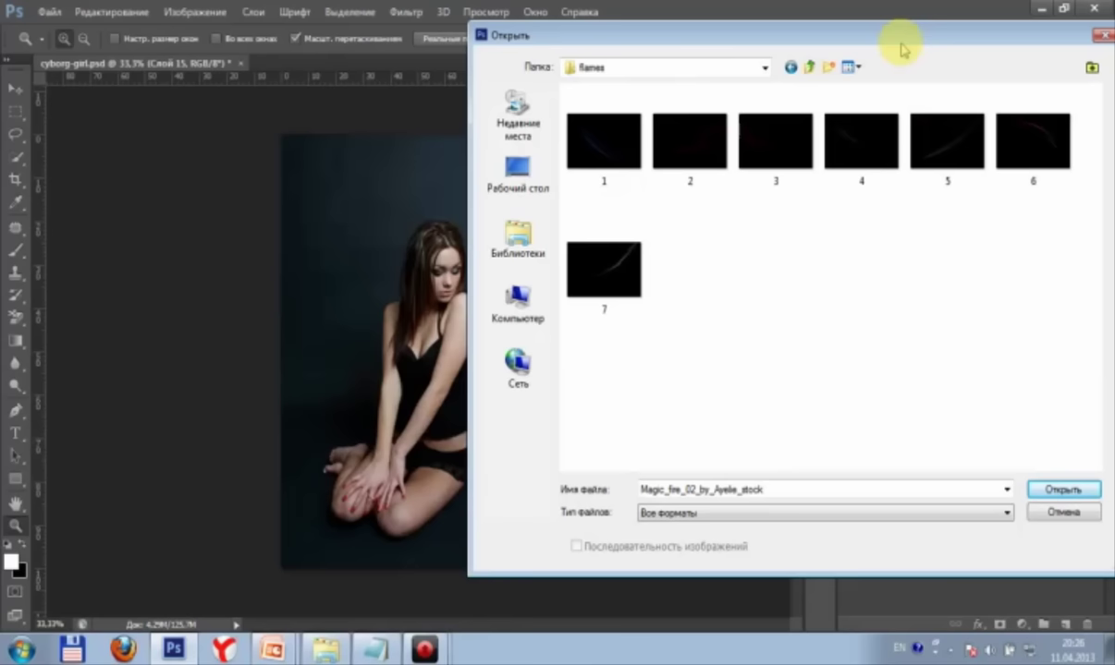
left_click_drag(915, 28, 703, 40)
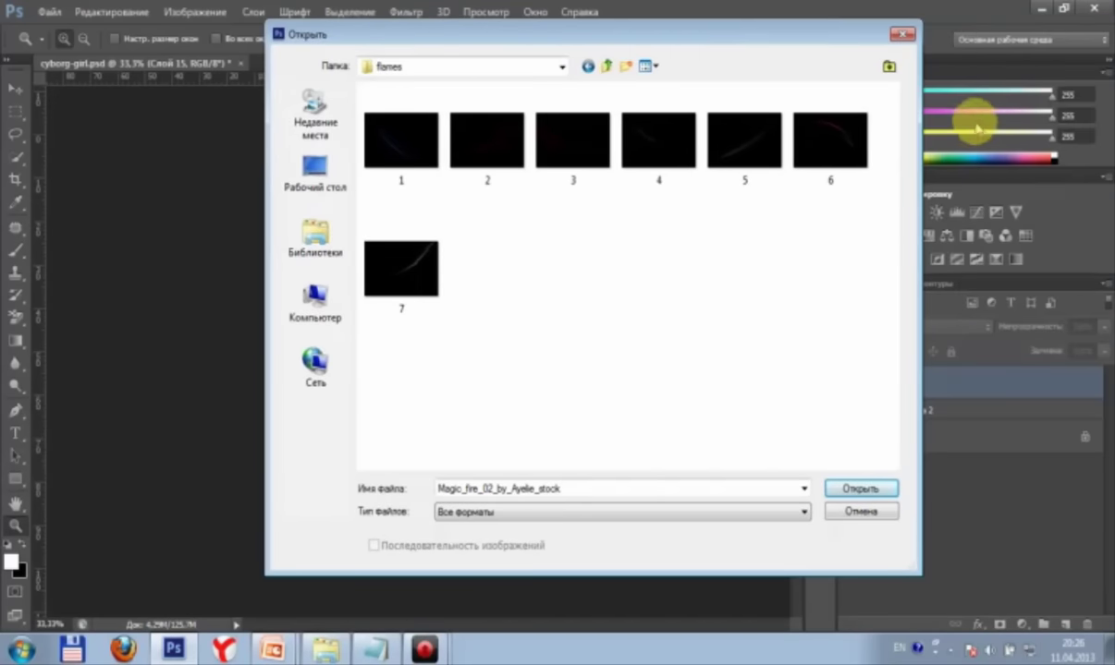
left_click(898, 37)
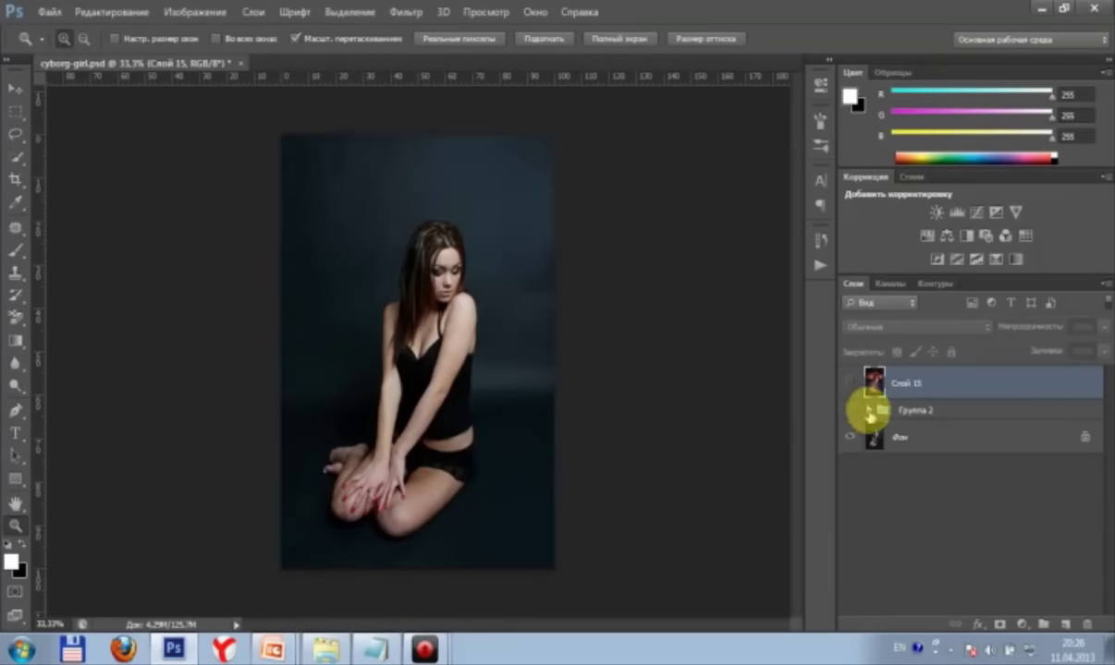
Step: Expand and show Группа 2, then hide its тонирование, фон and свечение волосы 2 layers
left_click(869, 411)
left_click(851, 411)
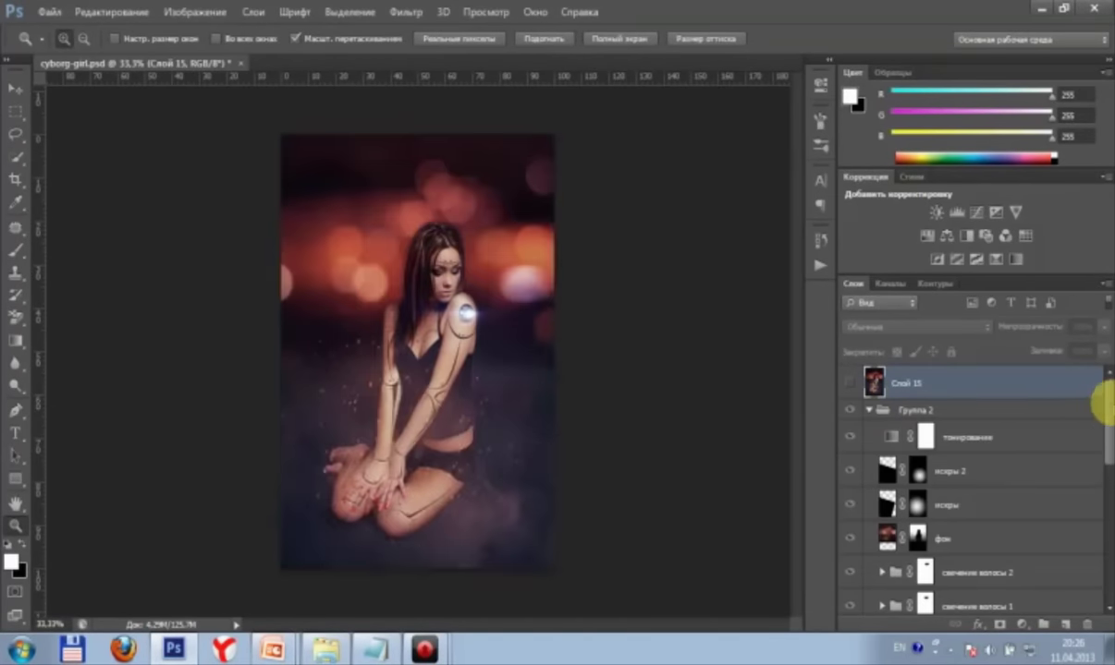
scroll(851, 416, "down", 2)
scroll(851, 420, "up", 1)
left_click(850, 418)
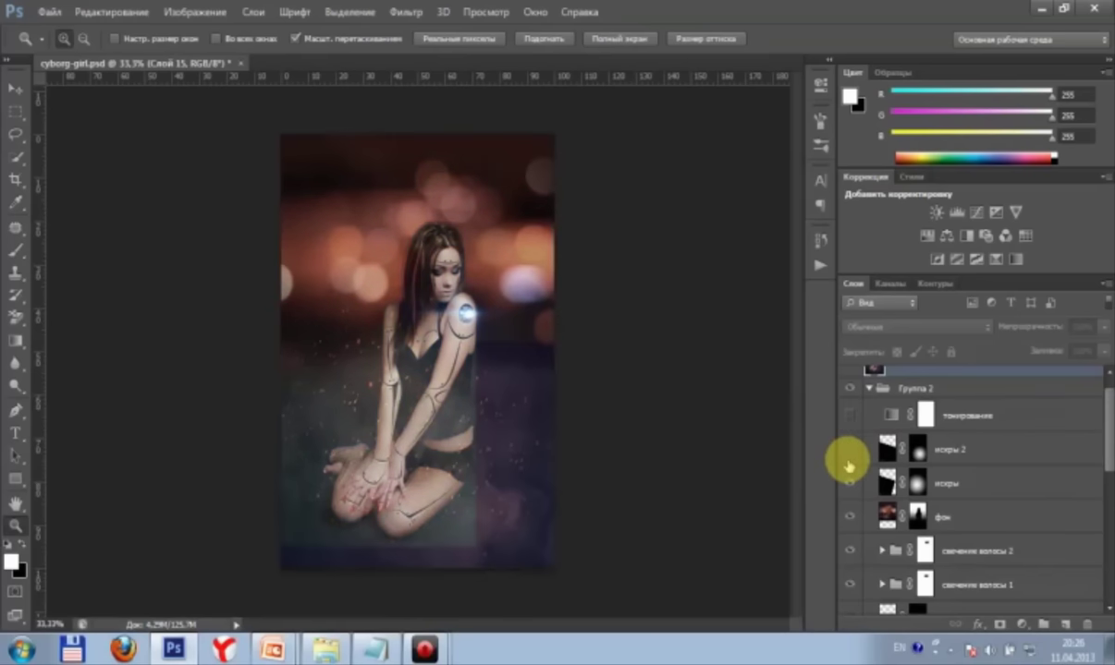
left_click_drag(850, 504, 850, 563)
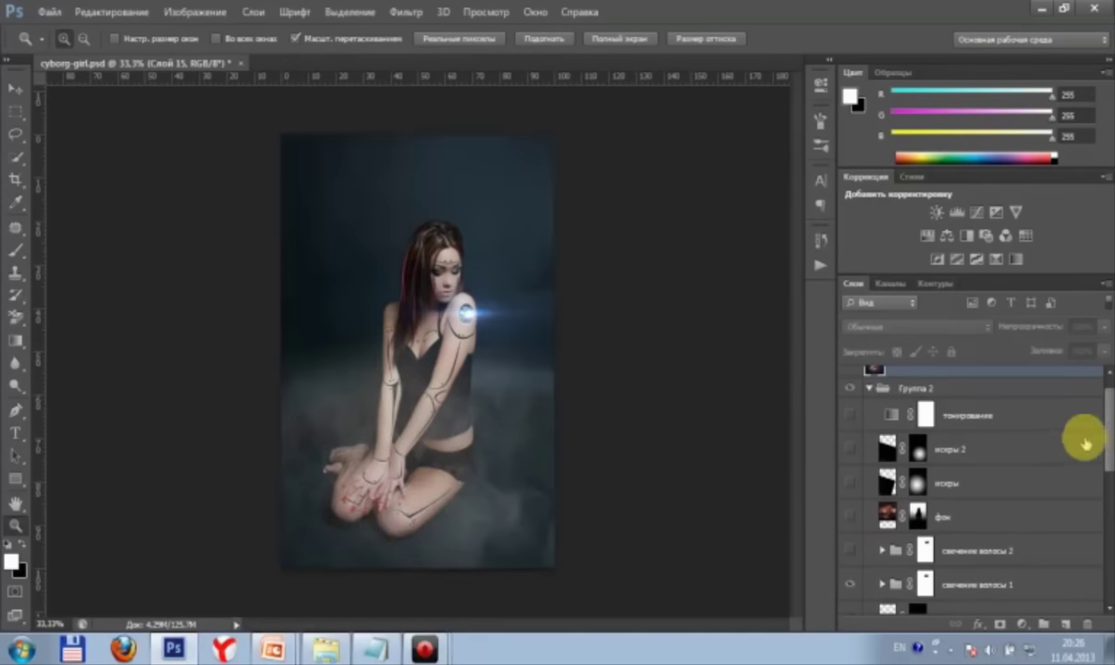
Step: Hide свечение волосы 1, блик, свечение лицо and сегменты, then select the кожа layer
left_click_drag(1108, 423, 1109, 471)
left_click(854, 462)
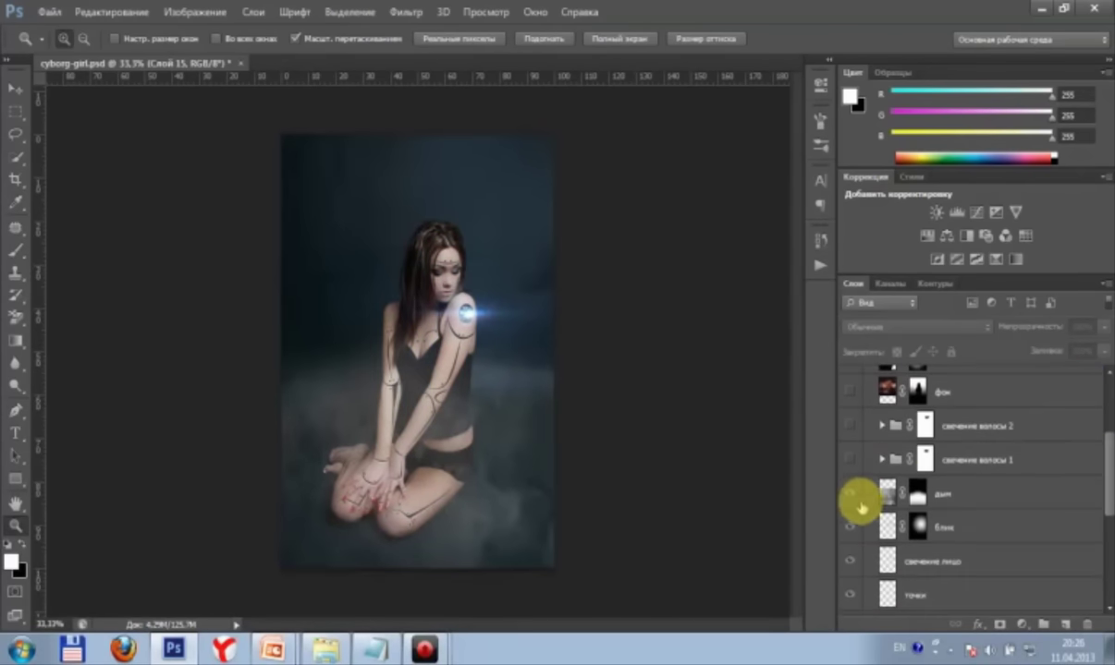
left_click_drag(849, 533, 853, 561)
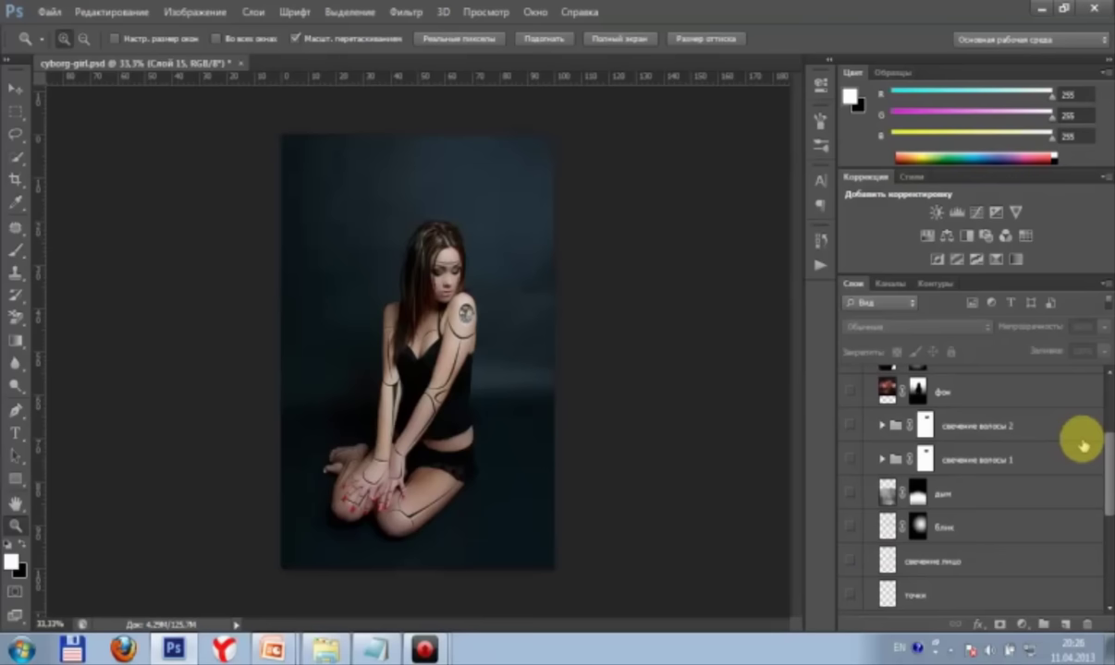
left_click_drag(1108, 458, 1104, 536)
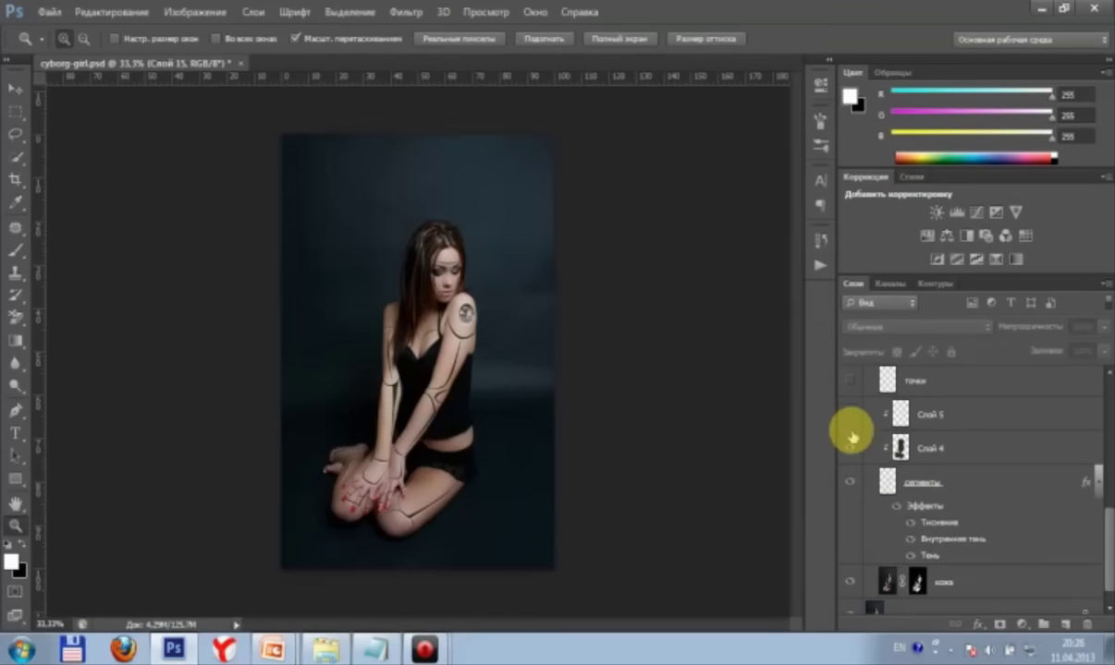
left_click(851, 485)
scroll(915, 469, "down", 1)
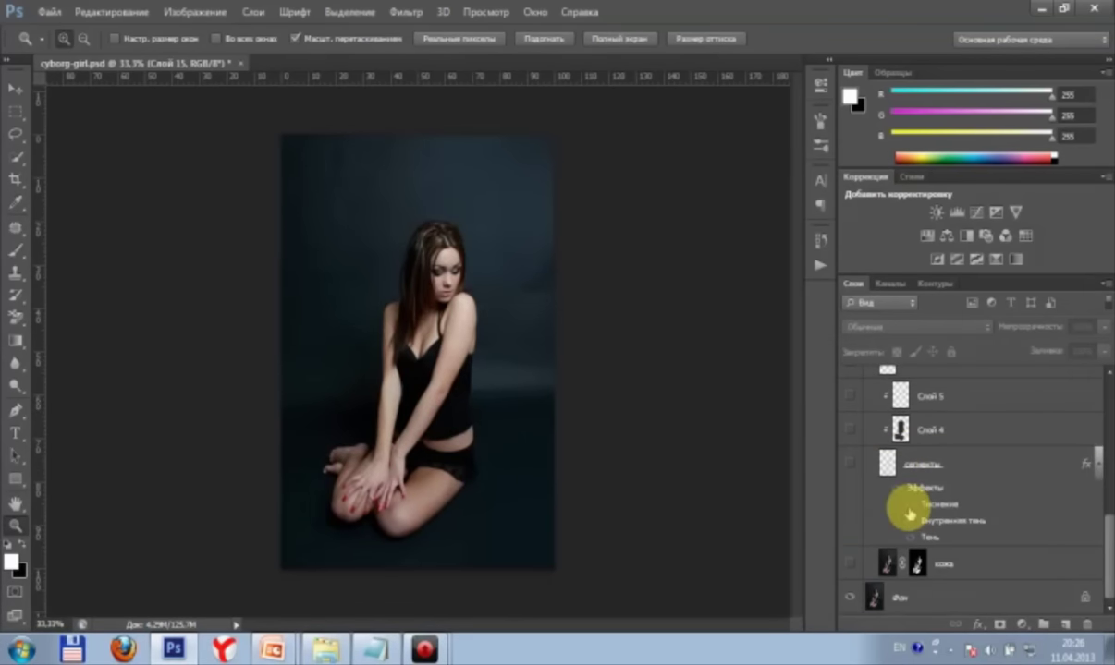
left_click(885, 566)
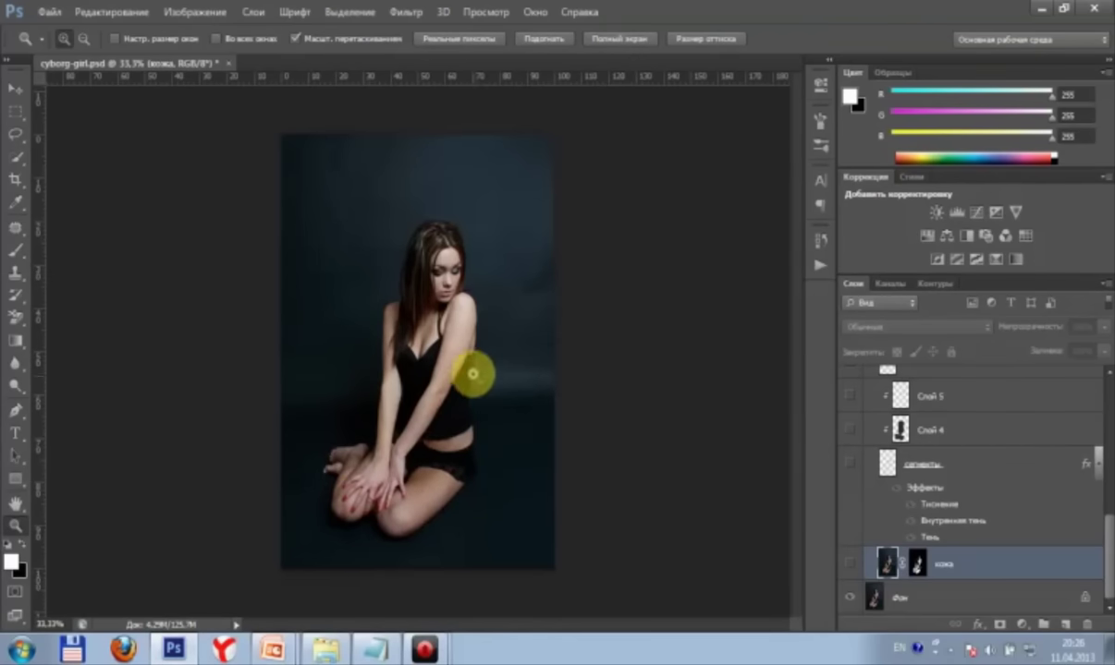
Step: Zoom in twice on the girl and turn the кожа skin layer back on
left_click(434, 361)
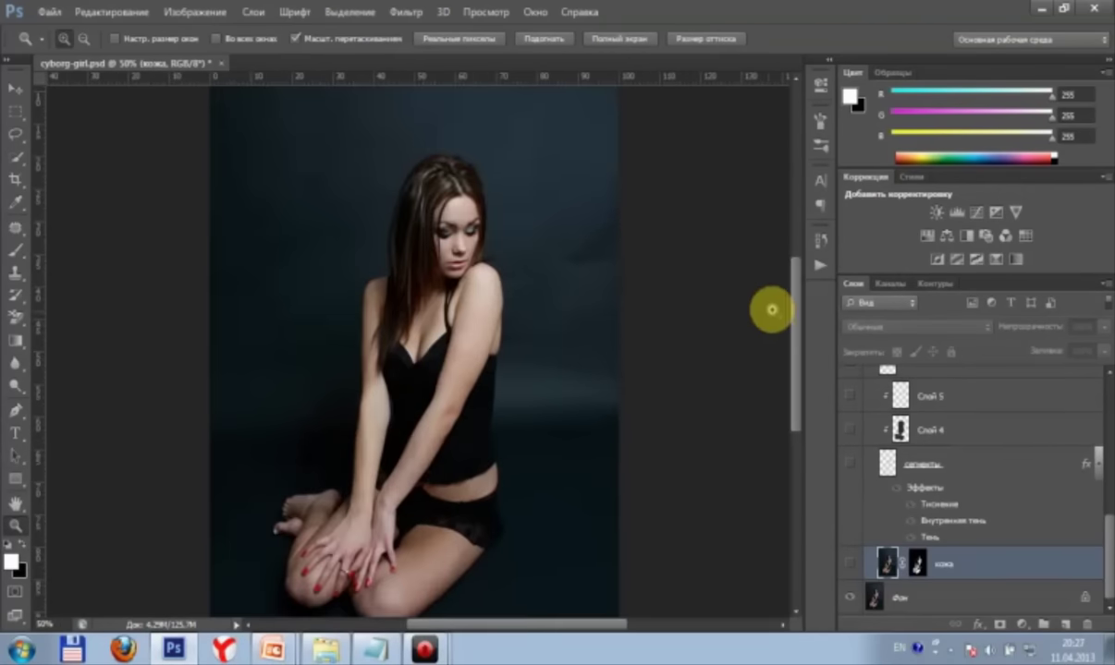
left_click(468, 302)
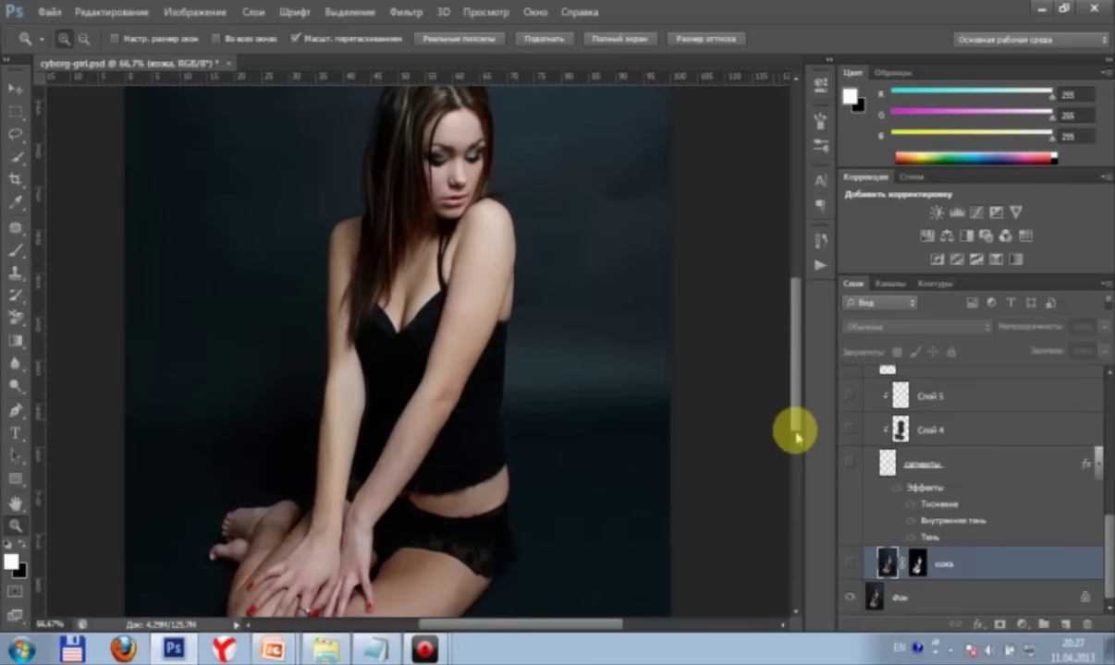
left_click(849, 566)
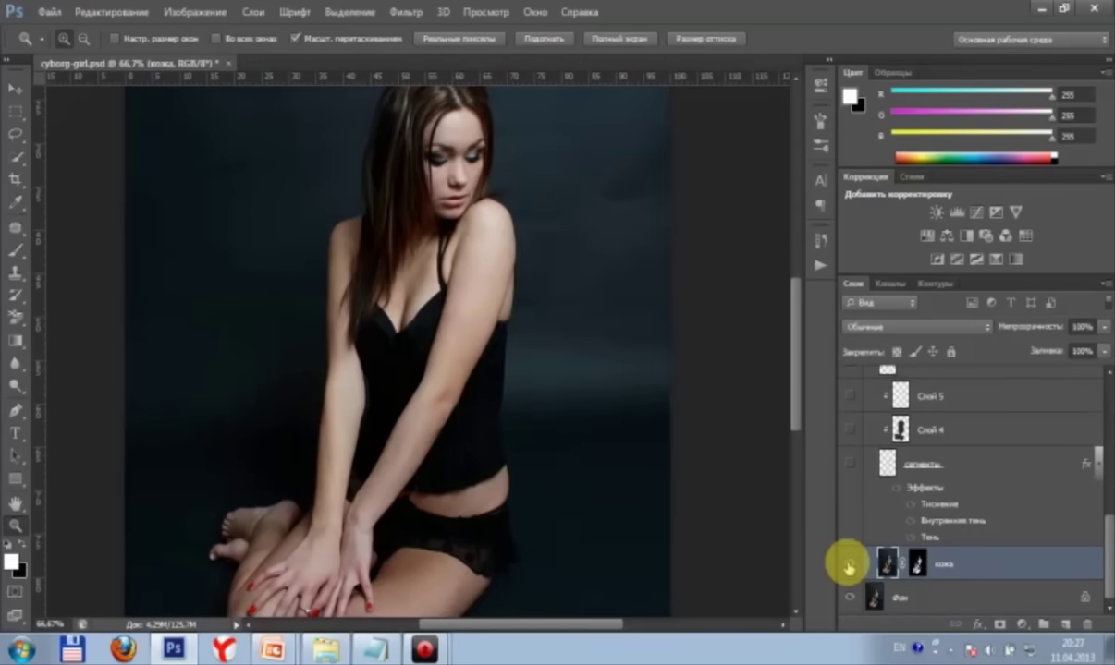
mouse_move(795, 323)
left_mouse_down()
mouse_move(795, 358)
mouse_move(794, 319)
left_mouse_up()
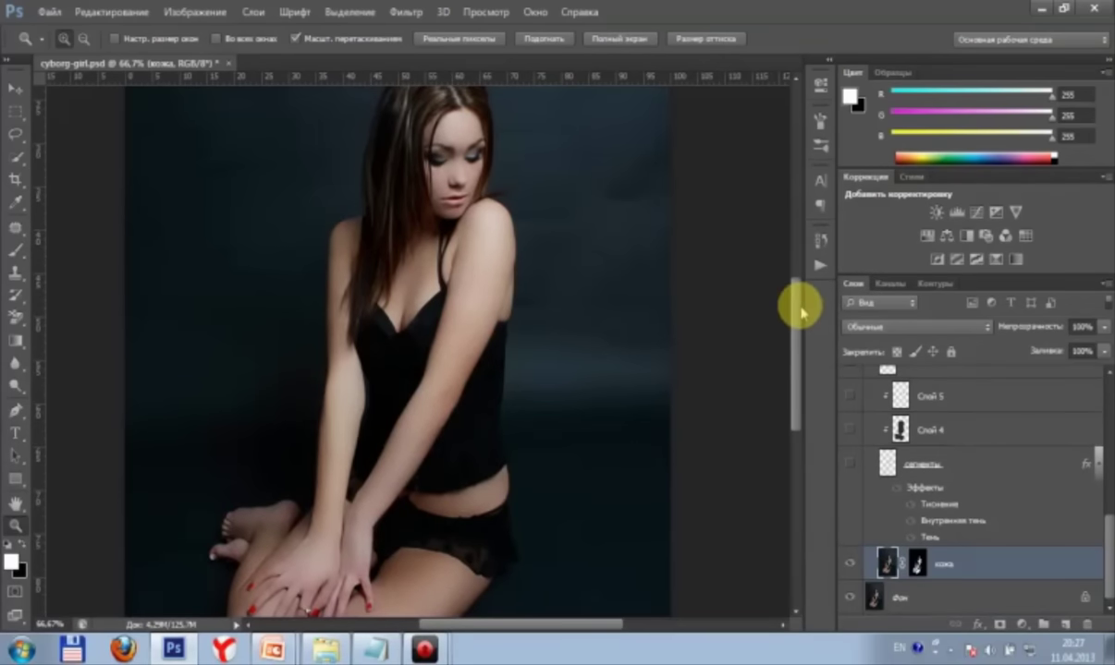
left_click_drag(795, 304, 803, 331)
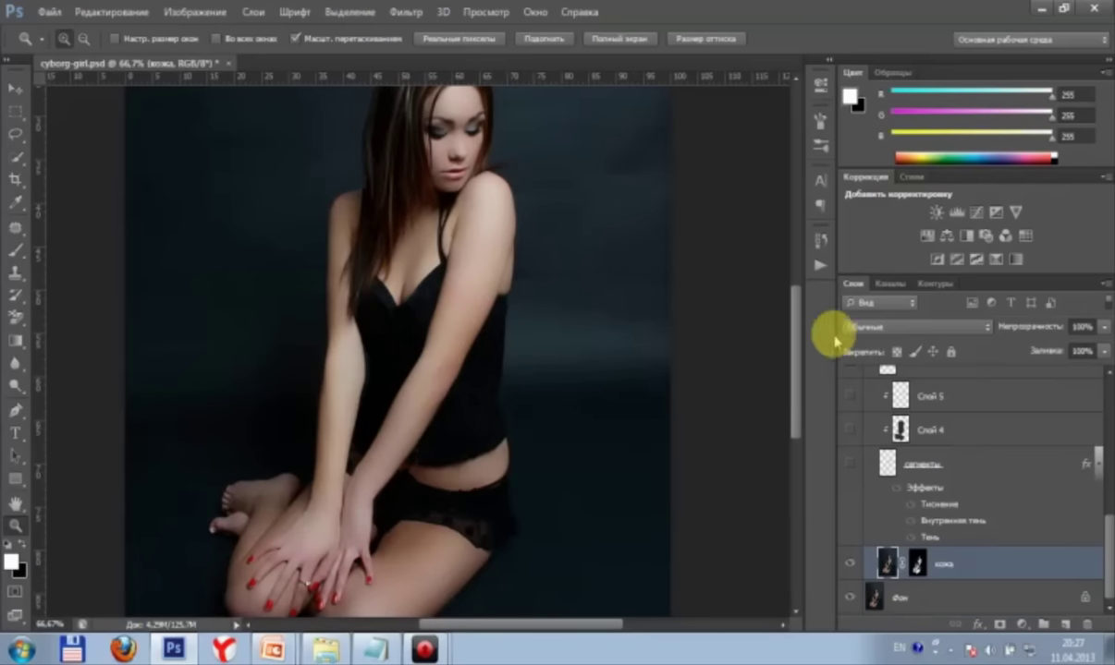
scroll(797, 329, "down", 2)
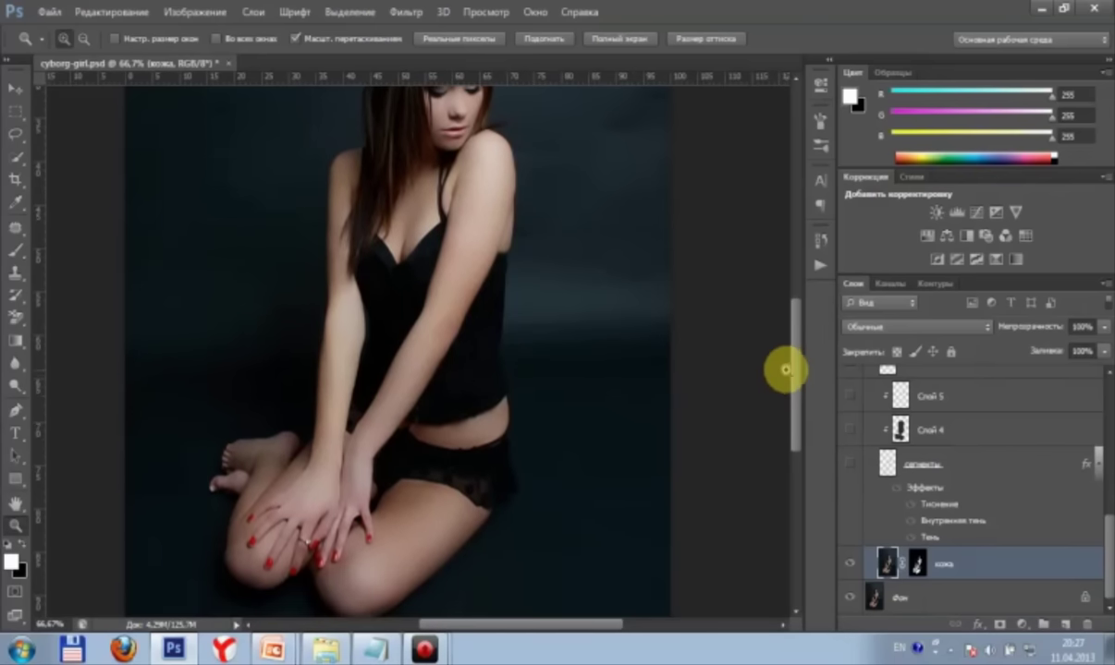
left_click_drag(798, 372, 797, 340)
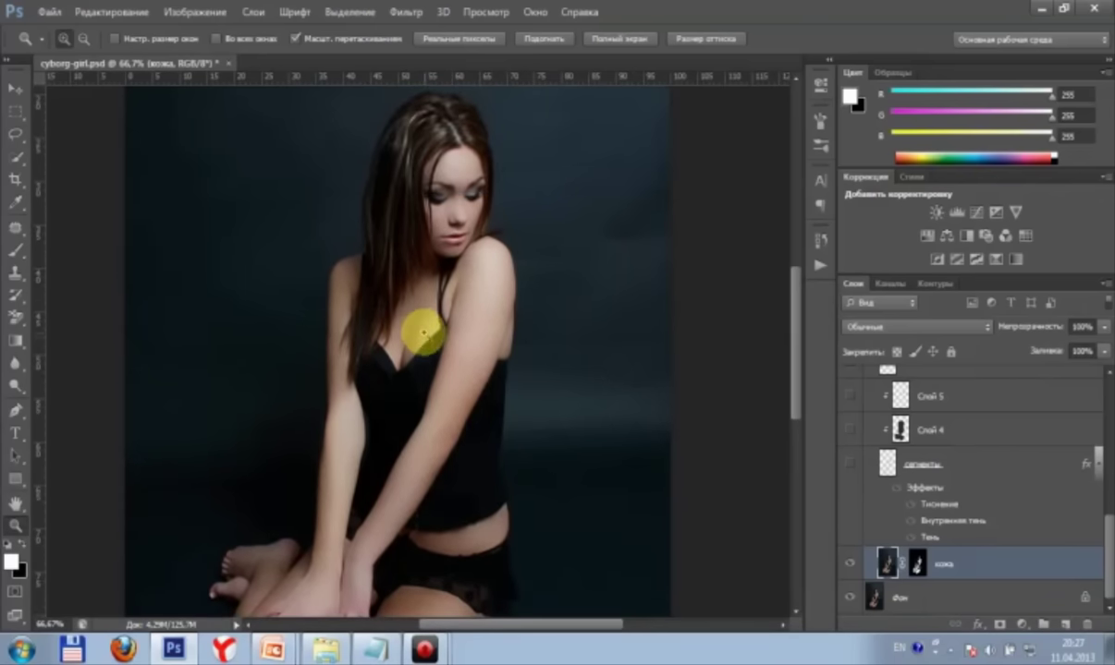
Step: Fit the image on screen, hide кожа, and duplicate the Фон layer with Ctrl+J
right_click(436, 301)
left_click(453, 316)
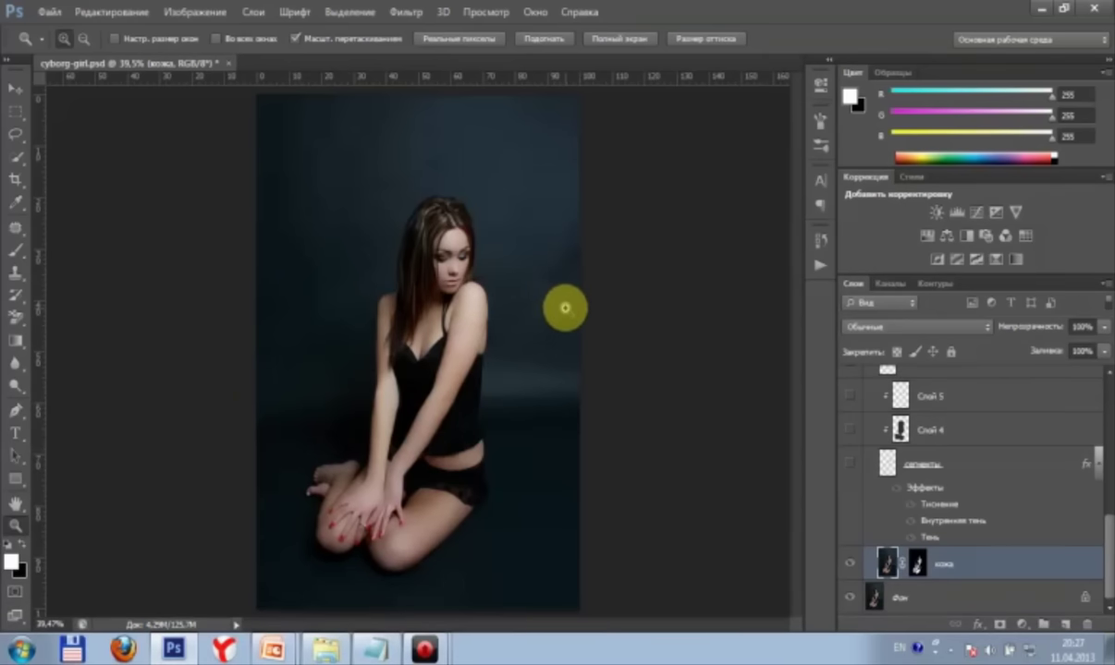
left_click(851, 565)
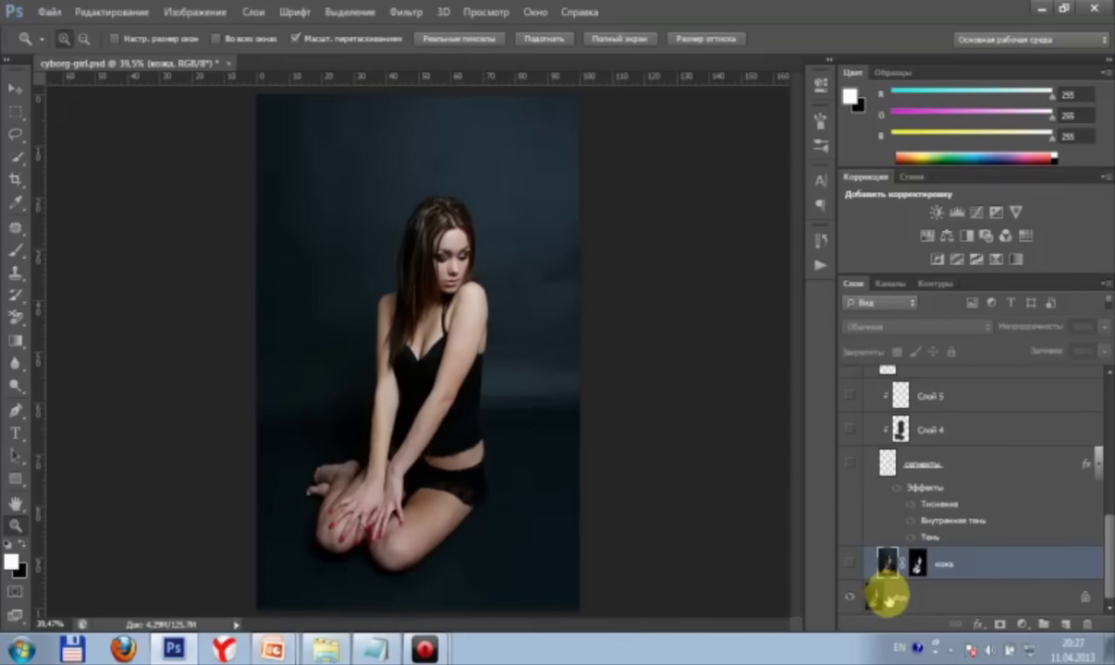
left_click(887, 599)
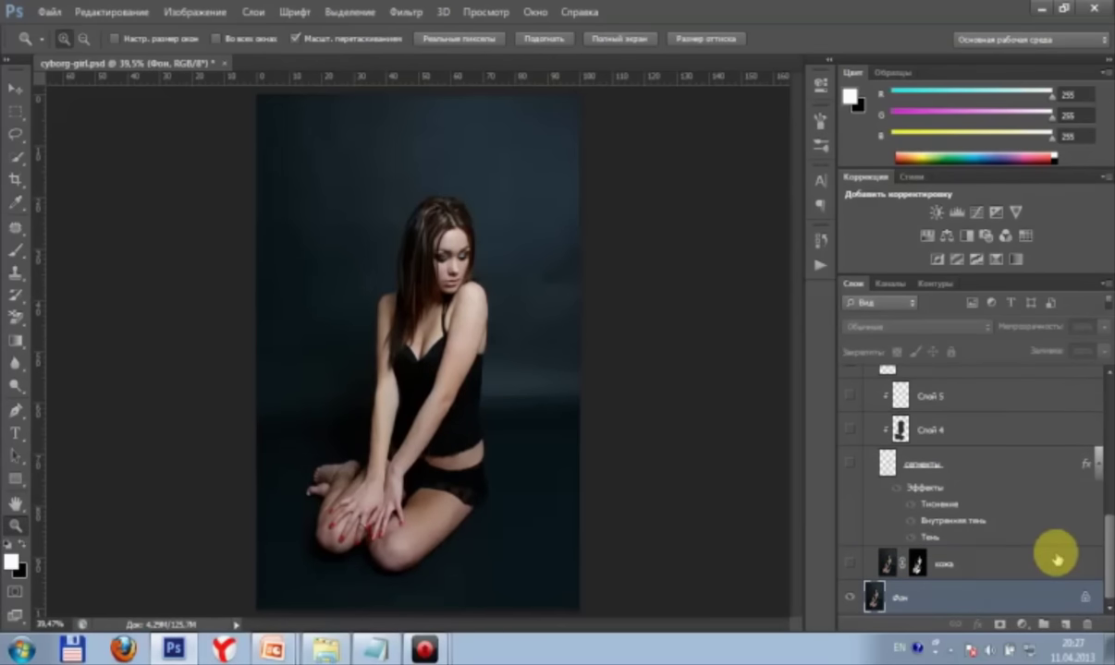
key("ctrl+j")
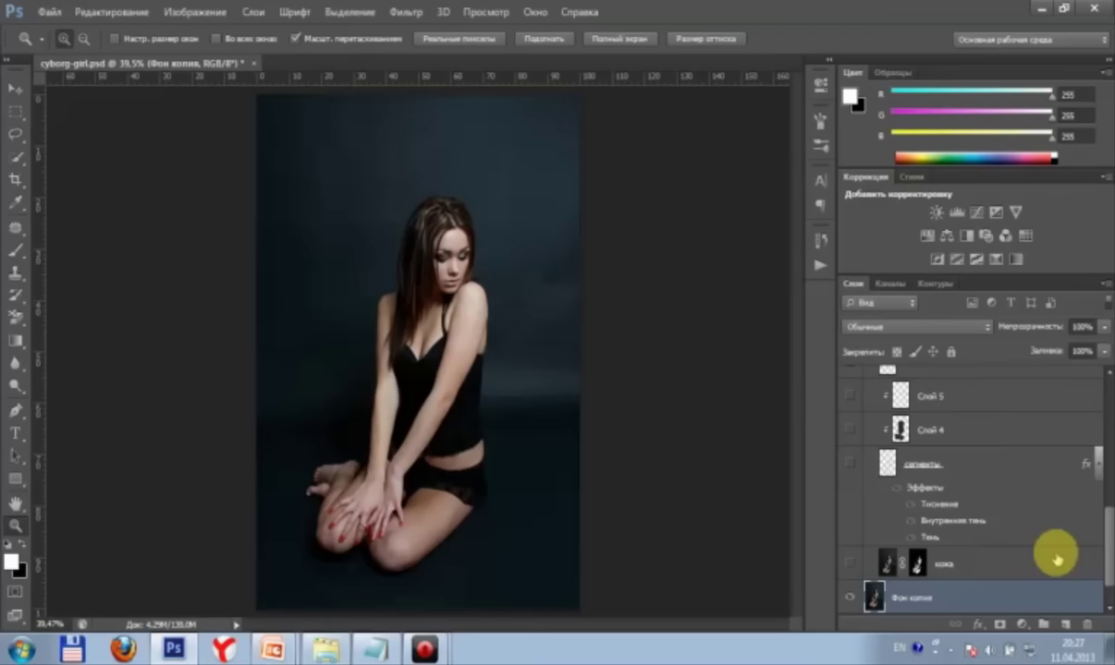
Step: Select the Фон копия duplicate and bring up the Filter > Blur list
scroll(1102, 533, "down", 1)
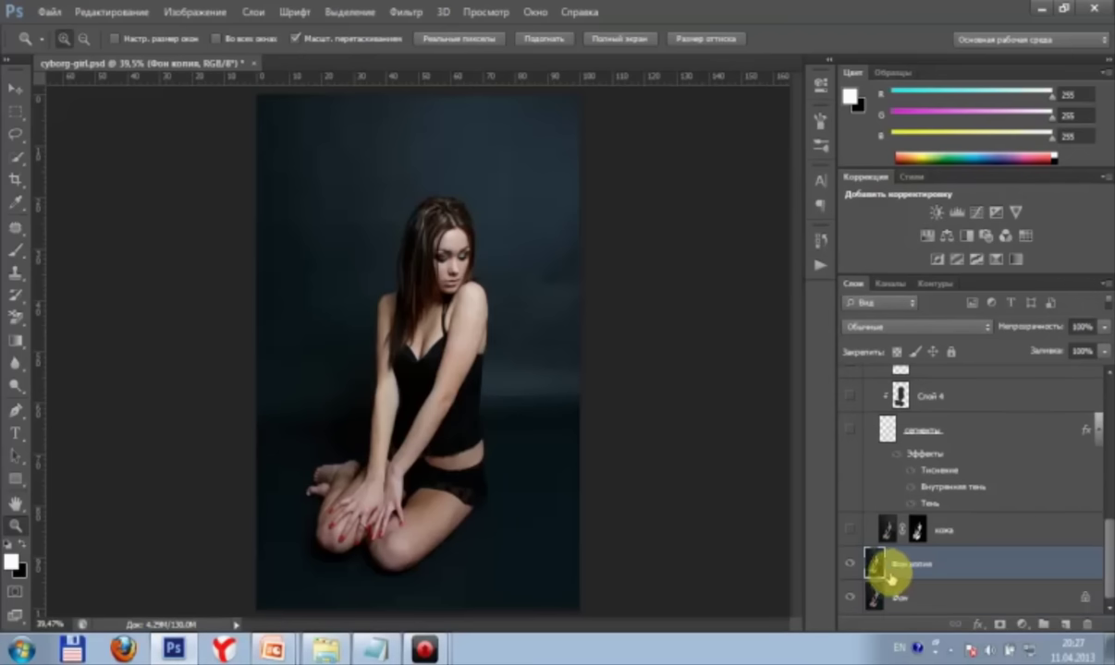
left_click(896, 599)
right_click(915, 601)
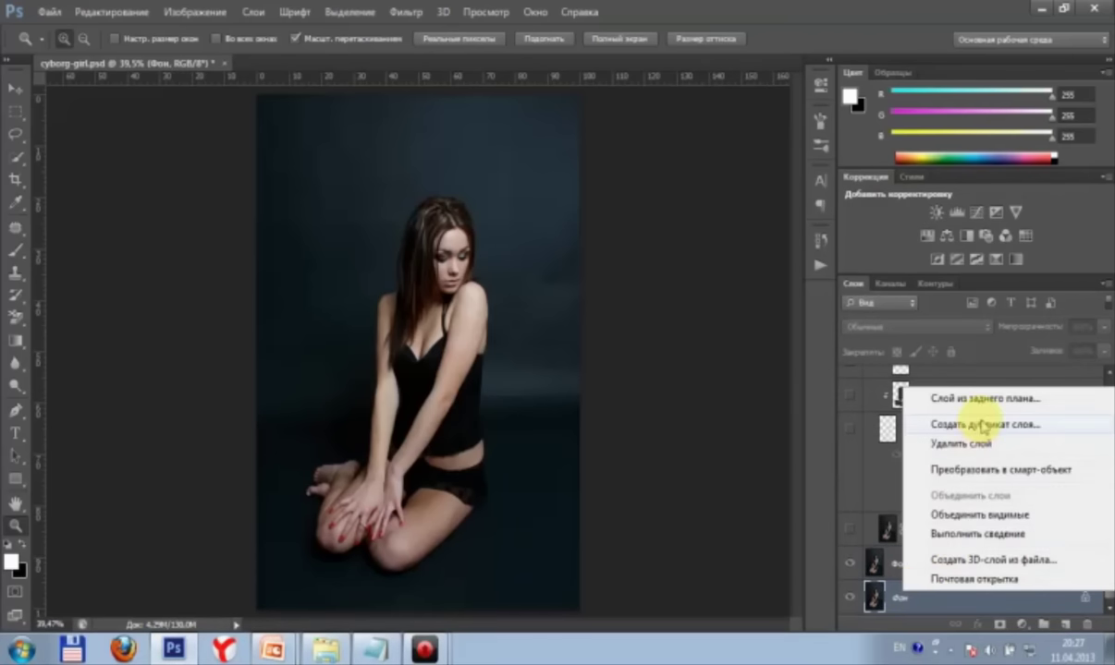
left_click(872, 589)
left_click(961, 555)
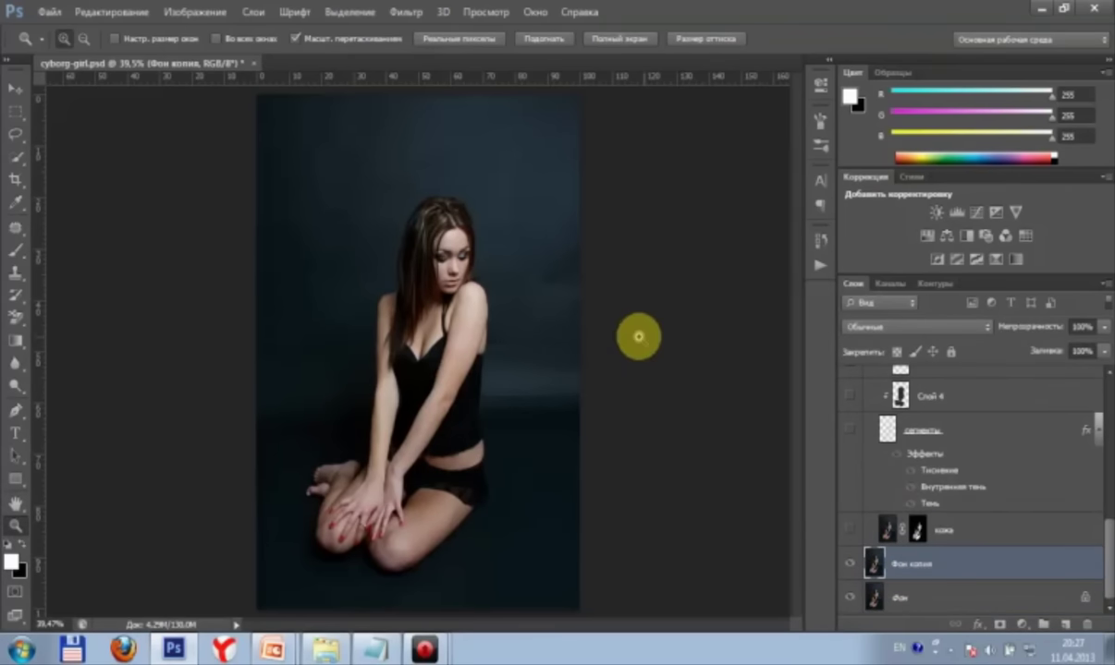
left_click(407, 13)
mouse_move(462, 236)
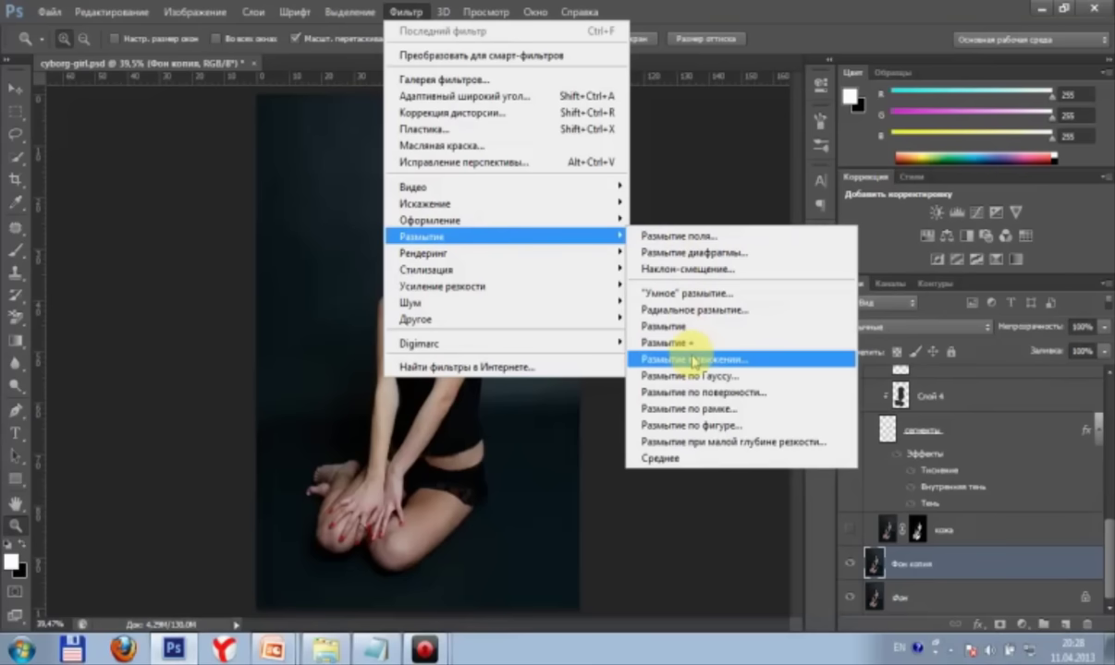
Step: Apply Surface Blur with threshold 15 to Фон копия after previewing the face
left_click(693, 395)
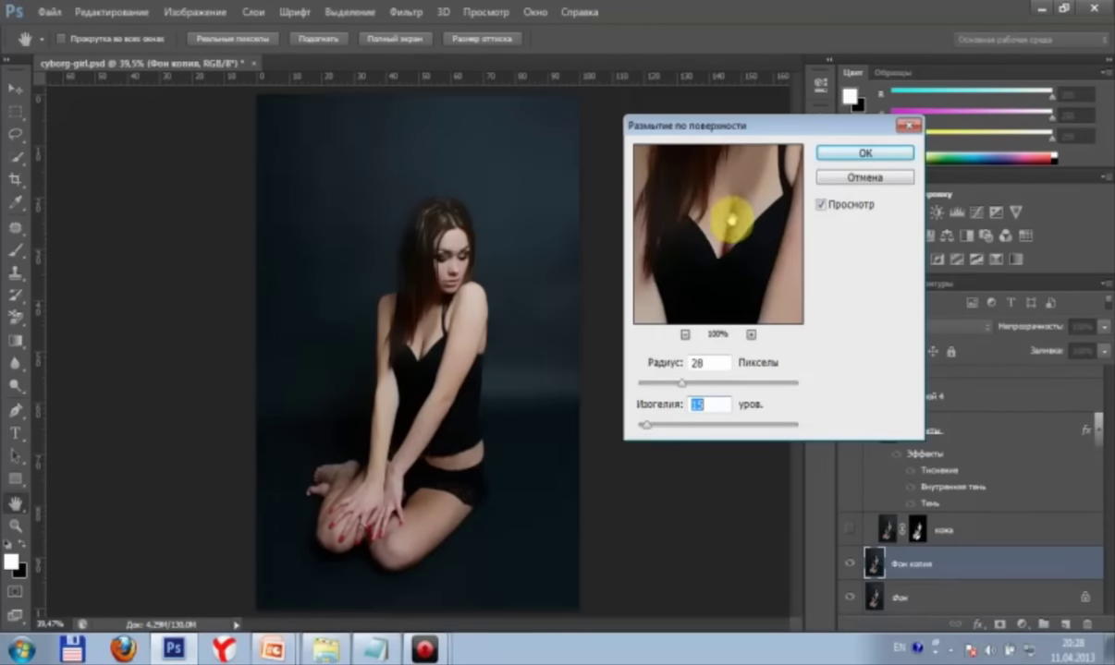
mouse_move(722, 219)
left_mouse_down()
mouse_move(744, 236)
mouse_move(704, 232)
mouse_move(722, 232)
mouse_move(704, 249)
mouse_move(670, 159)
mouse_move(730, 263)
mouse_move(739, 220)
mouse_move(715, 251)
left_mouse_up()
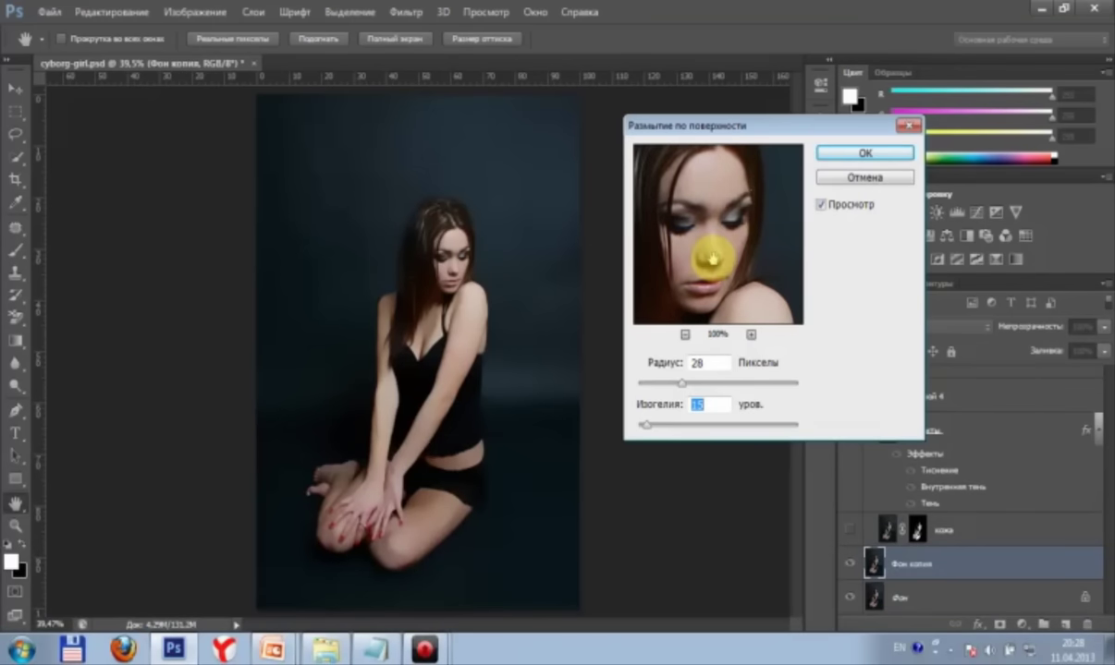
left_click_drag(707, 126, 655, 97)
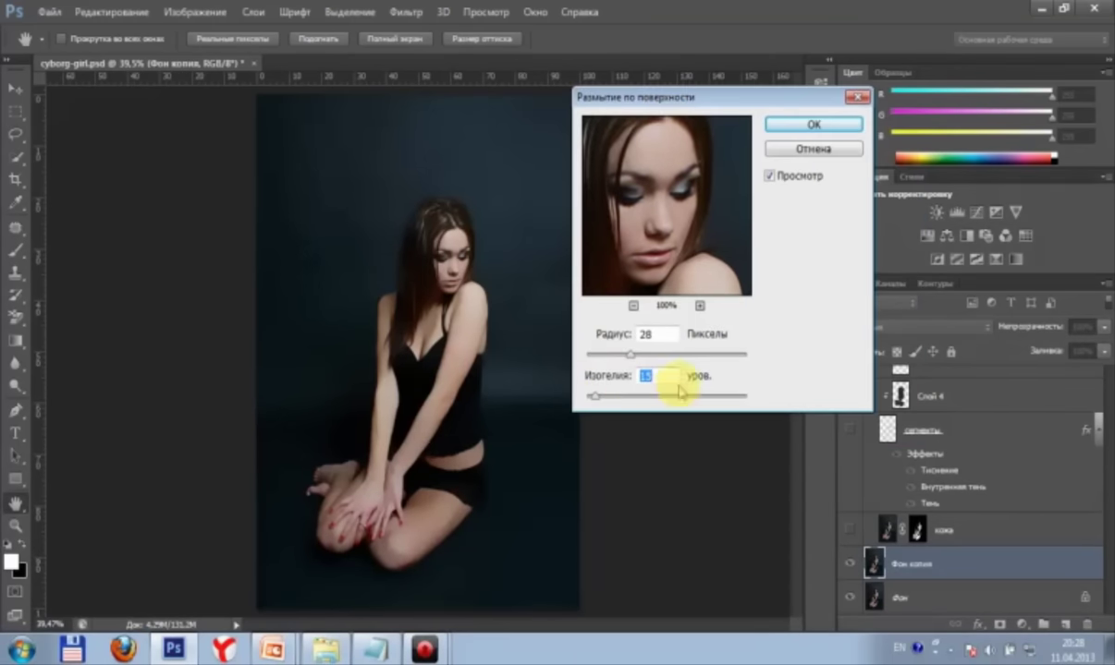
left_click_drag(700, 242, 629, 247)
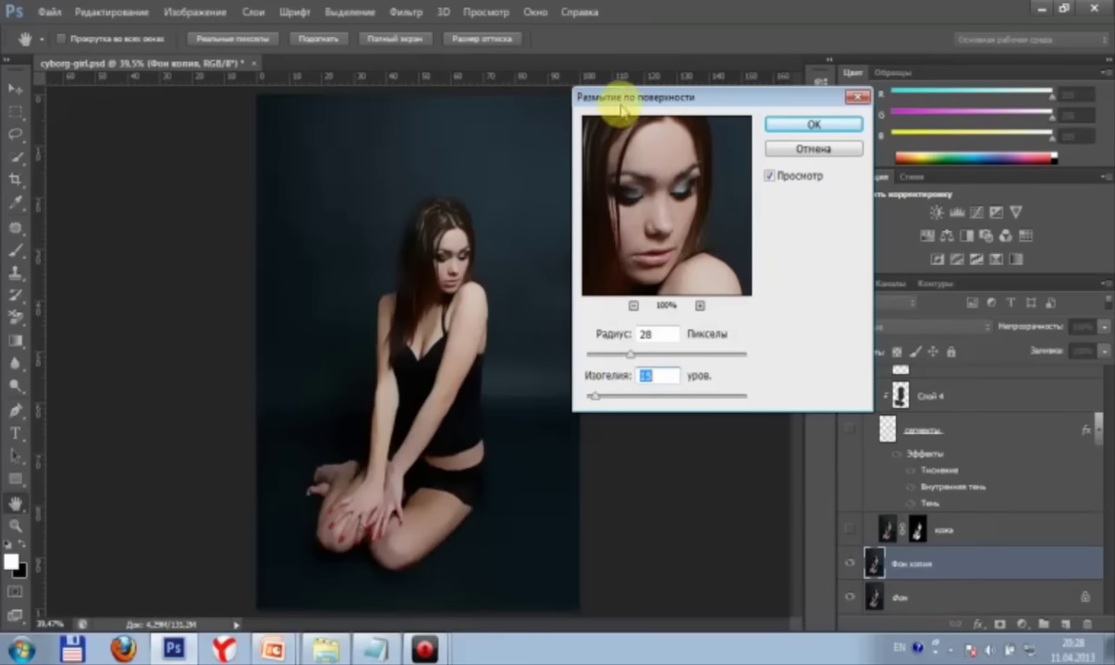
left_click_drag(620, 102, 647, 113)
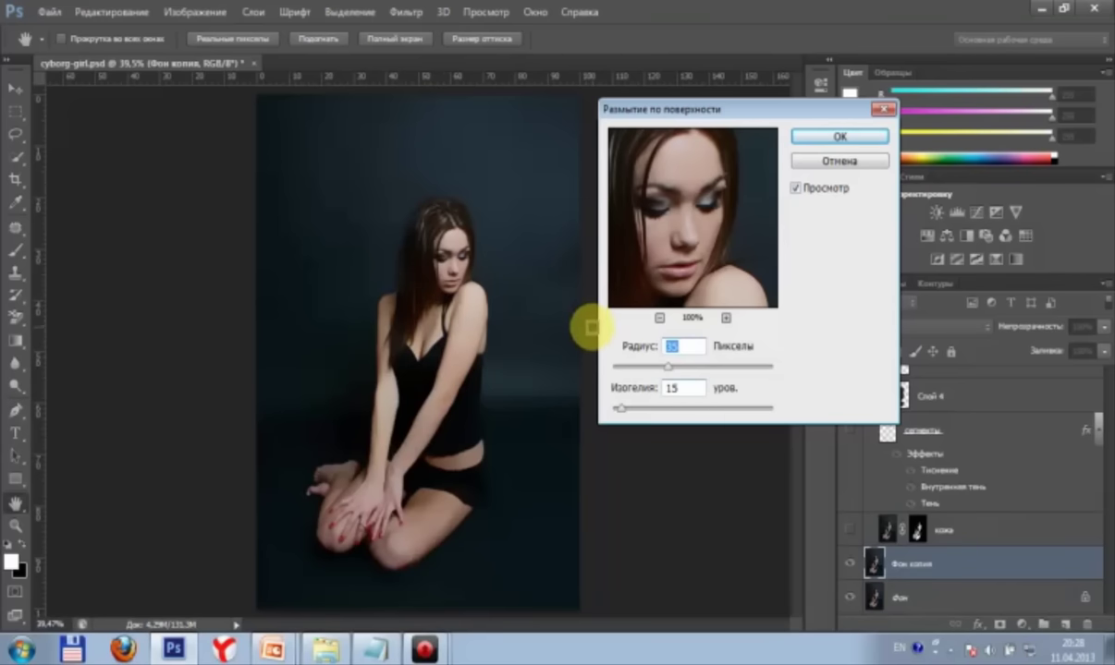
left_click(806, 140)
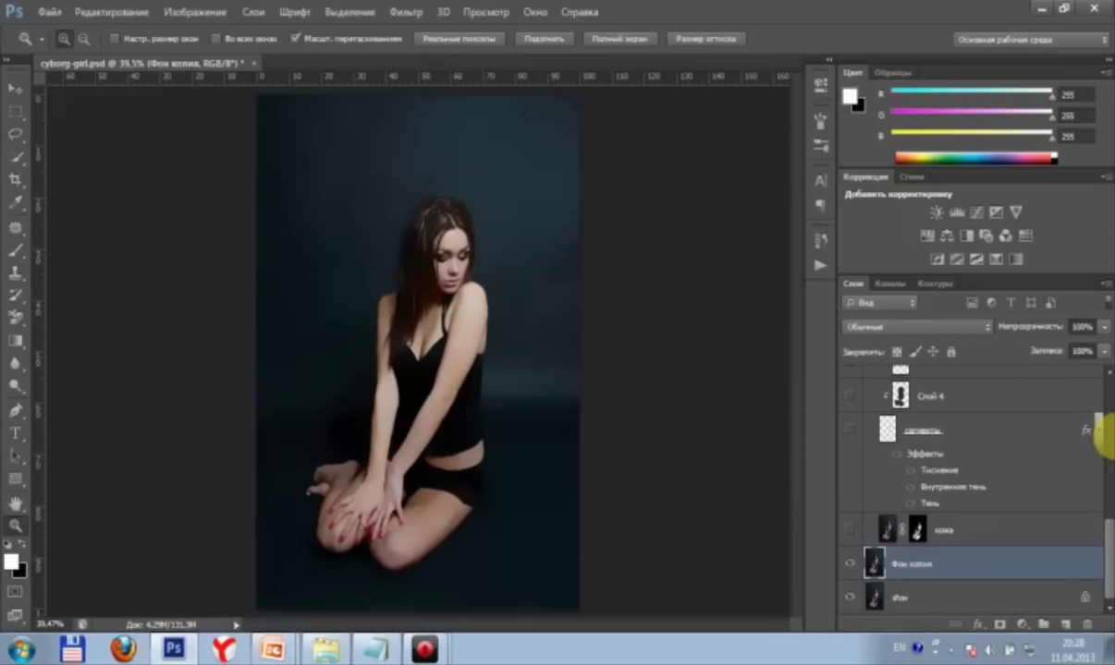
left_click(441, 372)
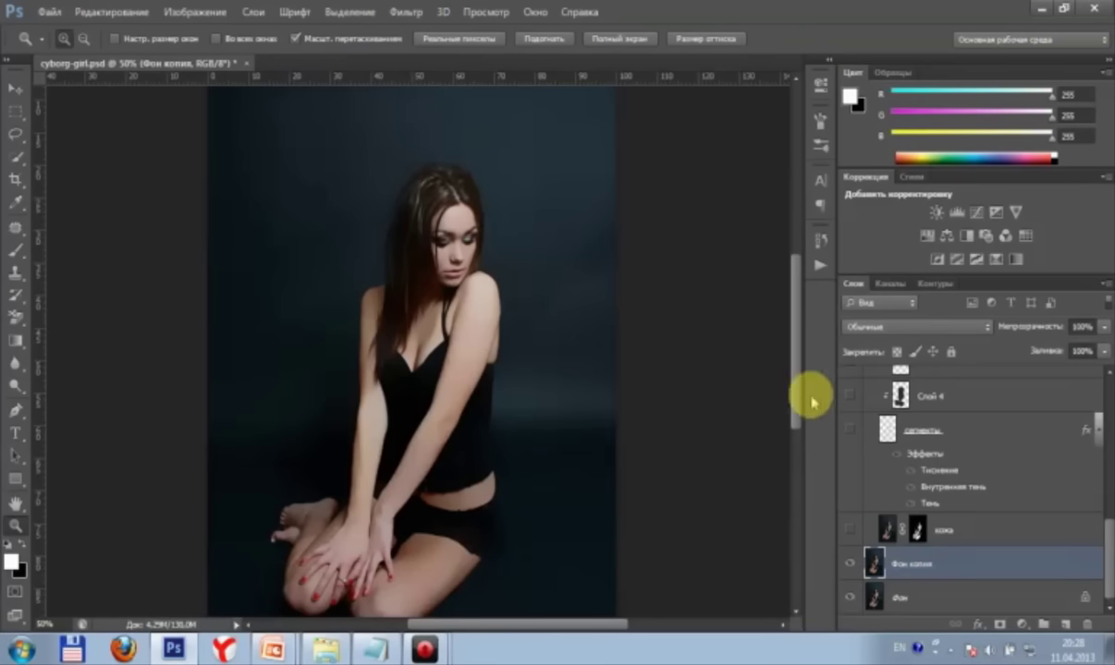
left_click_drag(792, 355, 792, 383)
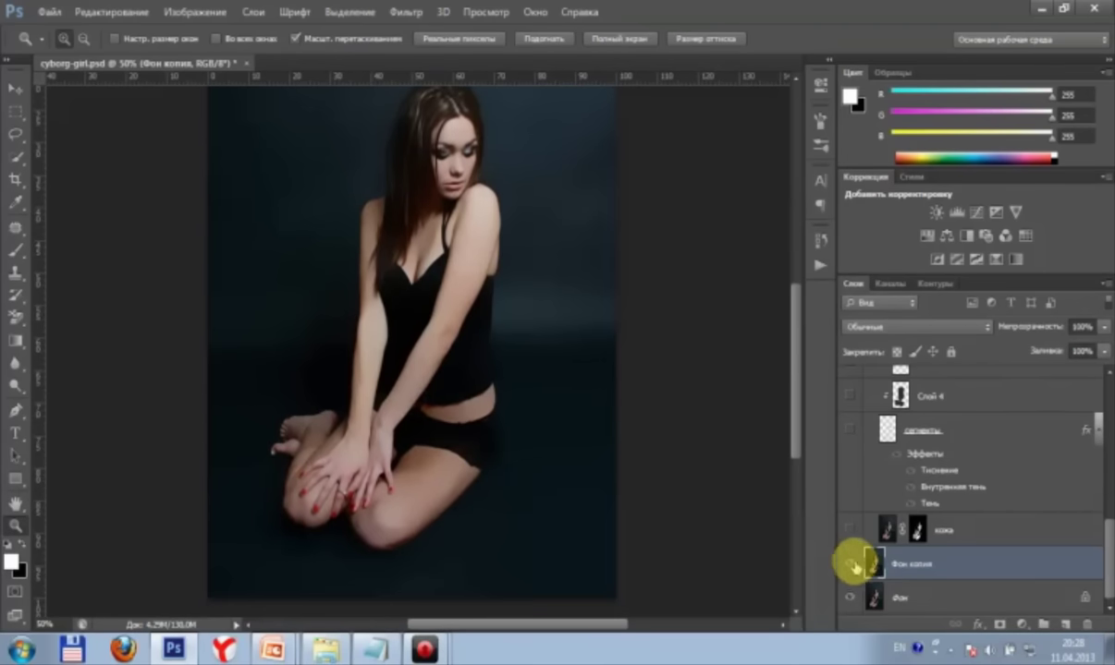
left_click_drag(849, 527, 850, 564)
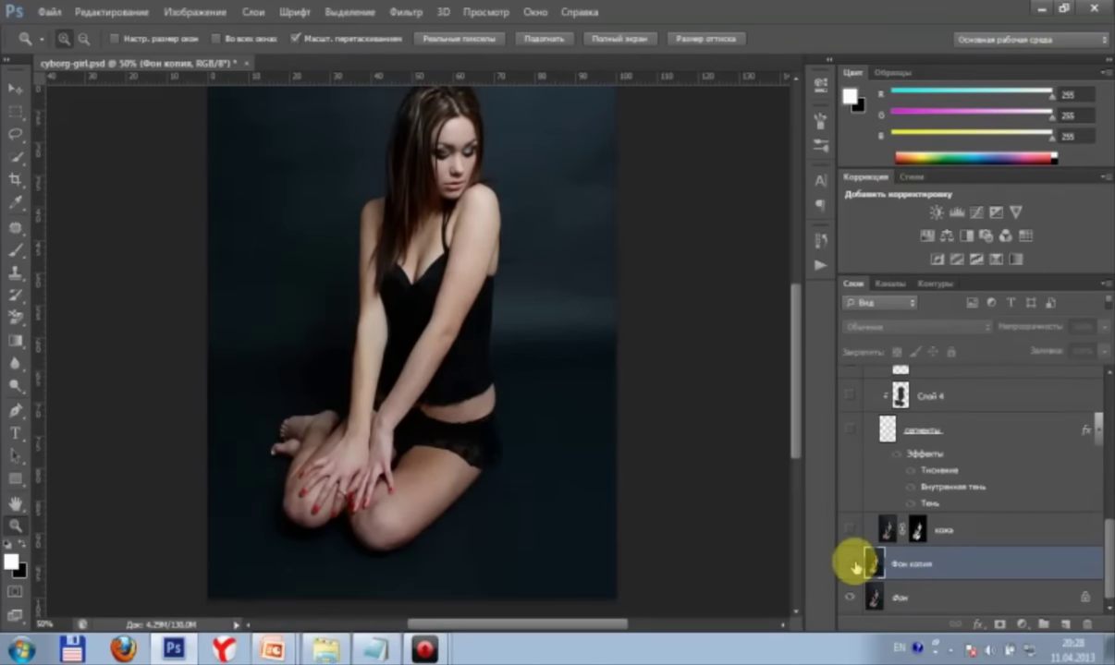
left_click(851, 563)
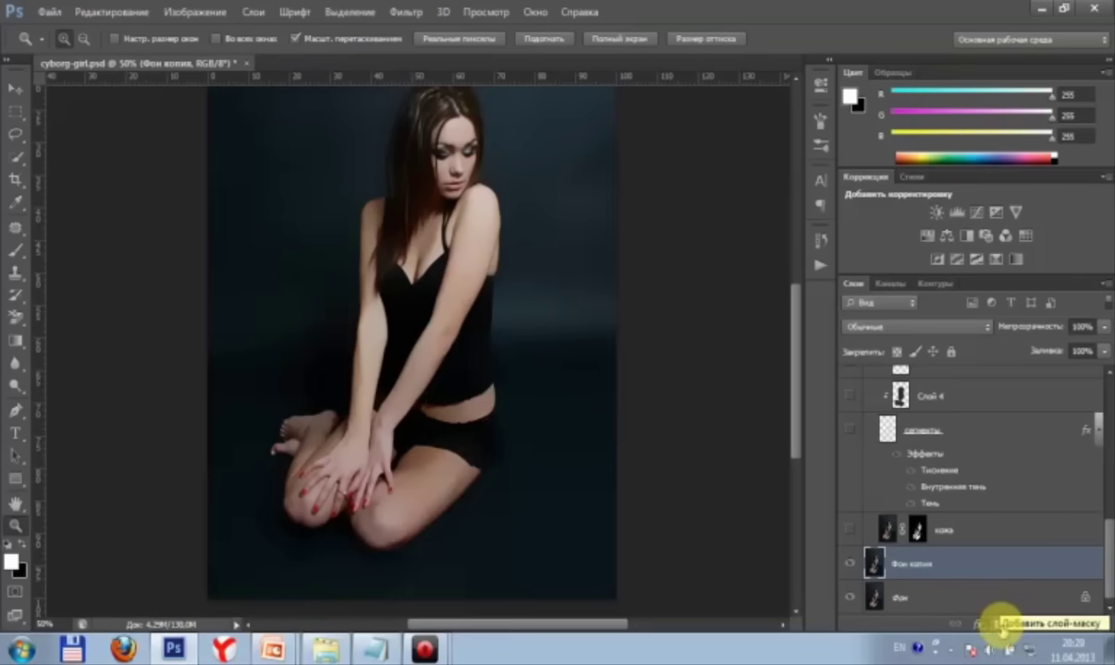
Step: Give Фон копия a black layer mask hiding the blur, re-centre the figure, and pick the Brush tool
left_click(1000, 625)
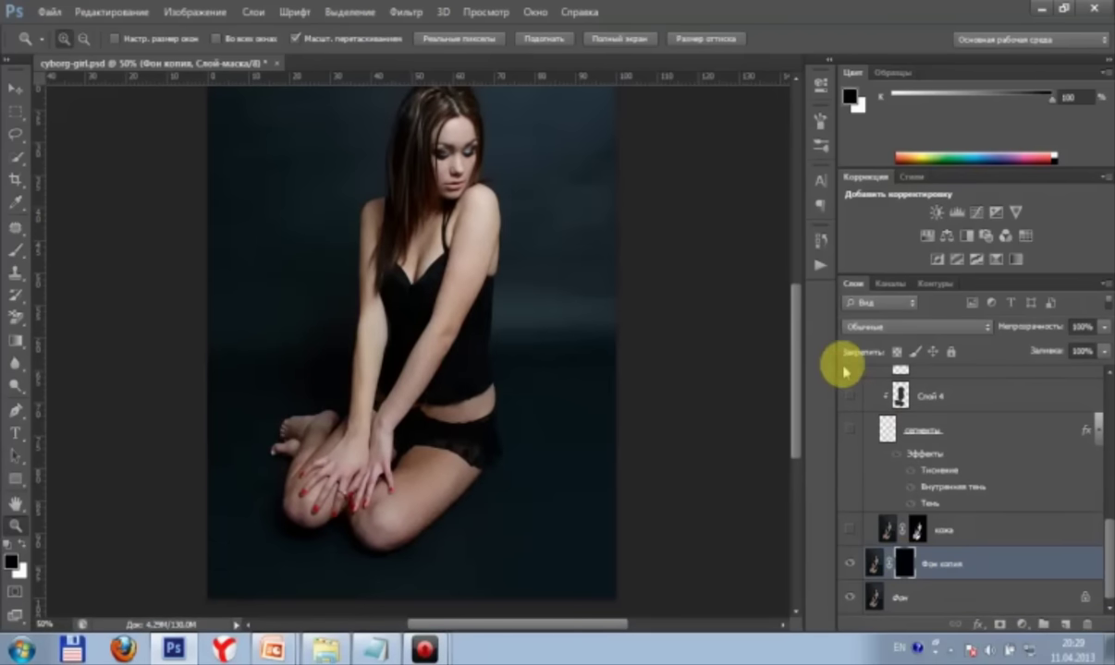
left_click(102, 12)
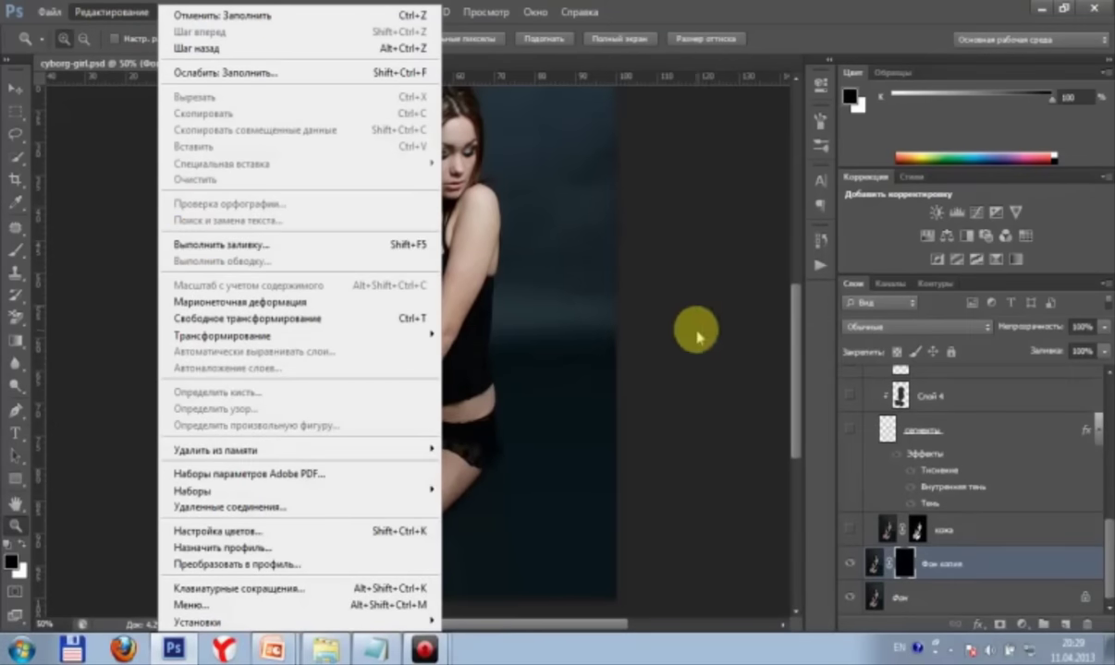
left_click(791, 319)
scroll(797, 332, "down", 1)
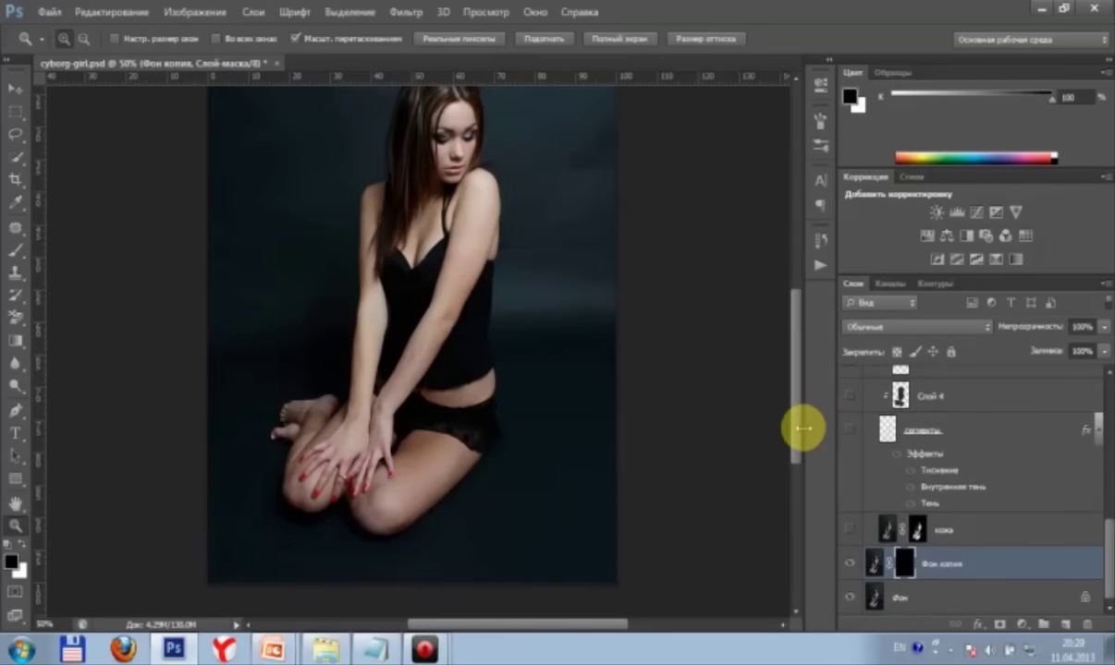
scroll(800, 448, "down", 1)
scroll(797, 444, "up", 3)
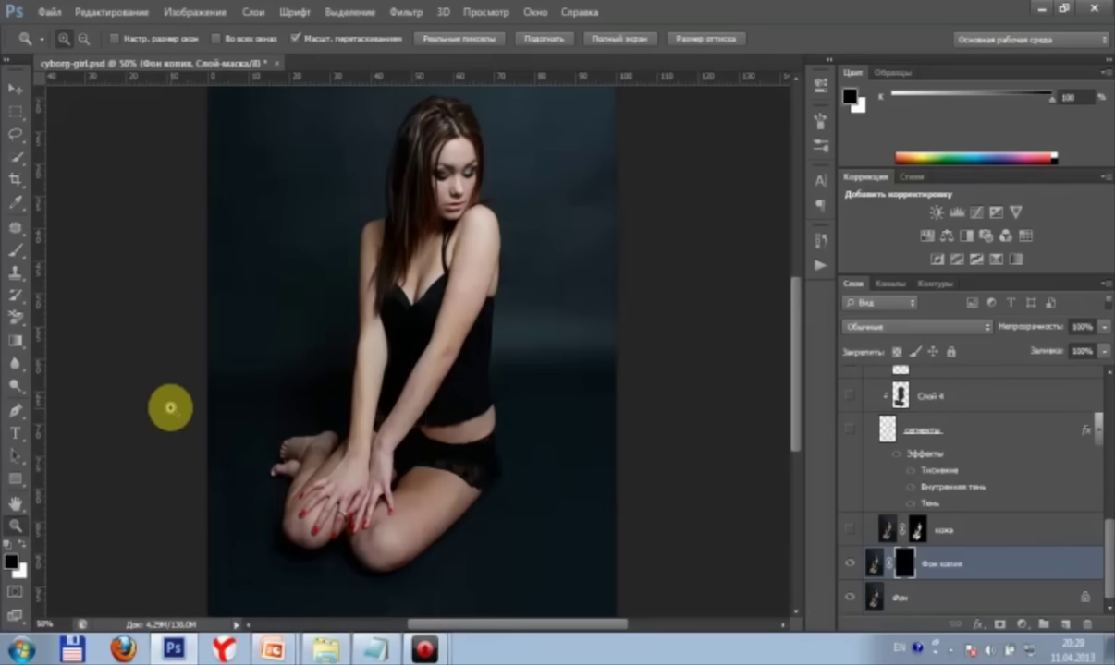
left_click(15, 250)
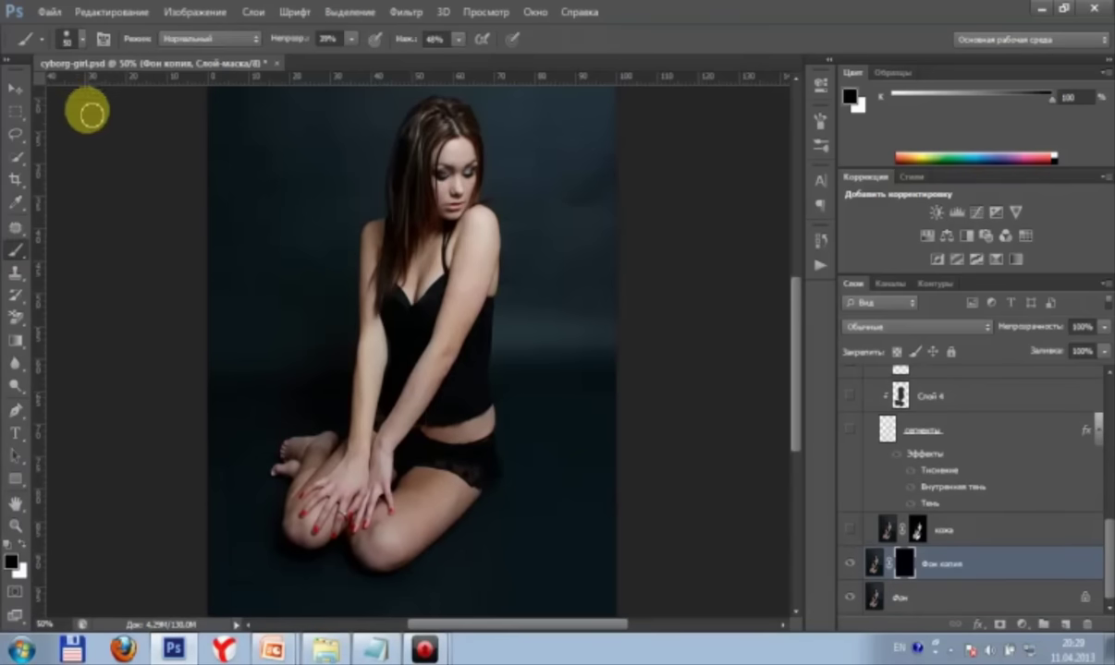
Step: Enlarge the soft brush and set its opacity to 50%
left_click(79, 41)
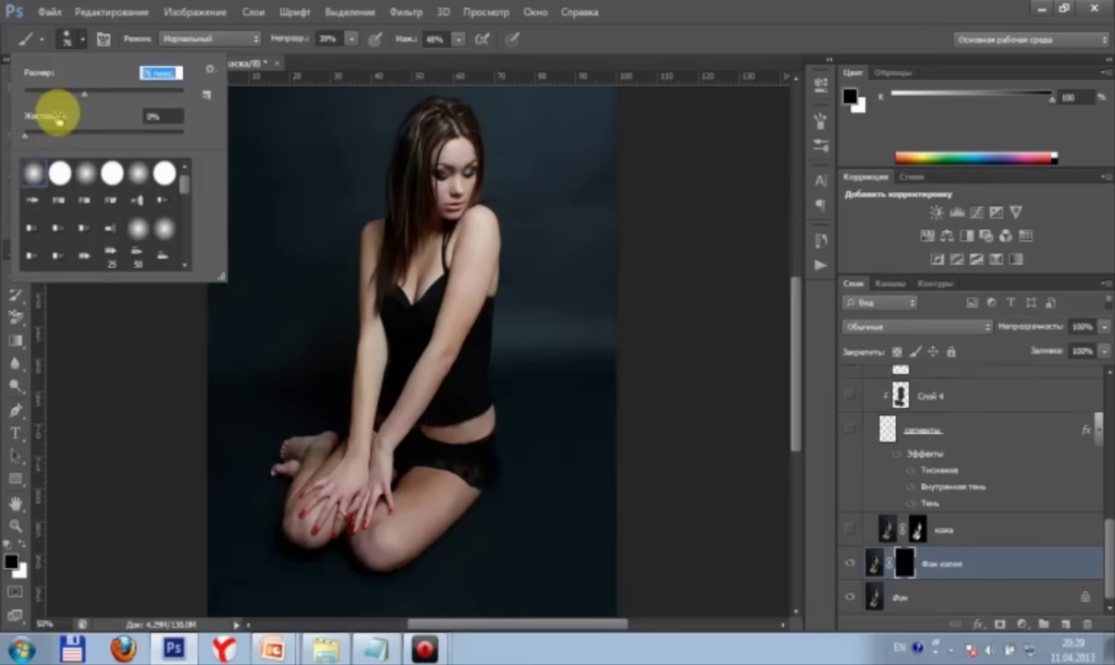
mouse_move(84, 93)
left_mouse_down()
mouse_move(104, 93)
mouse_move(87, 92)
left_mouse_up()
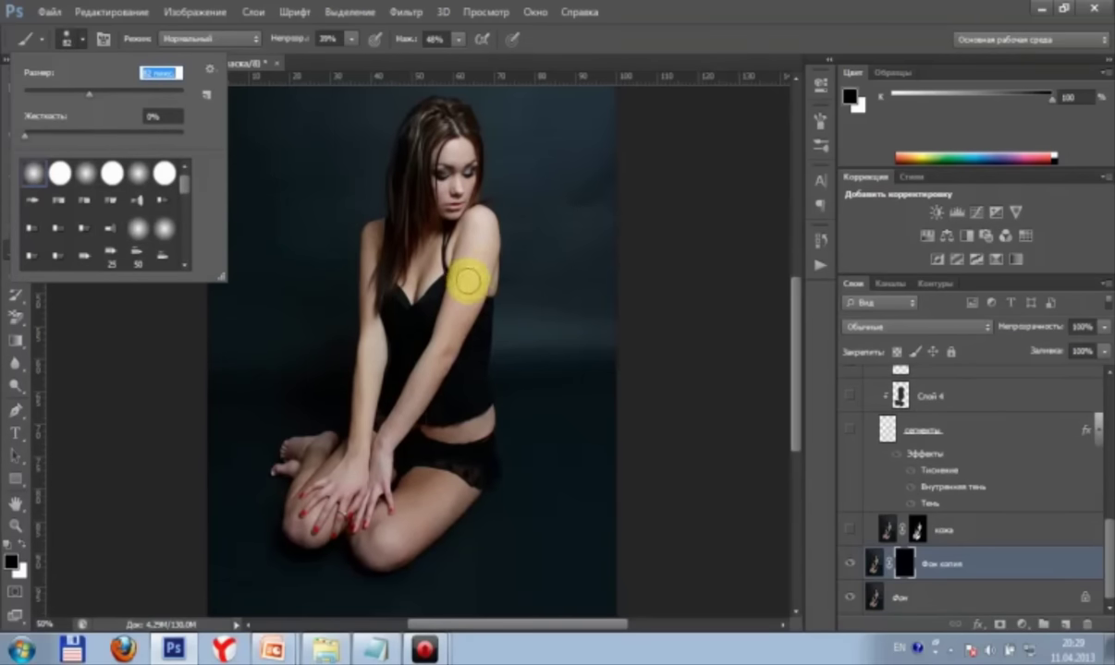
key("Return")
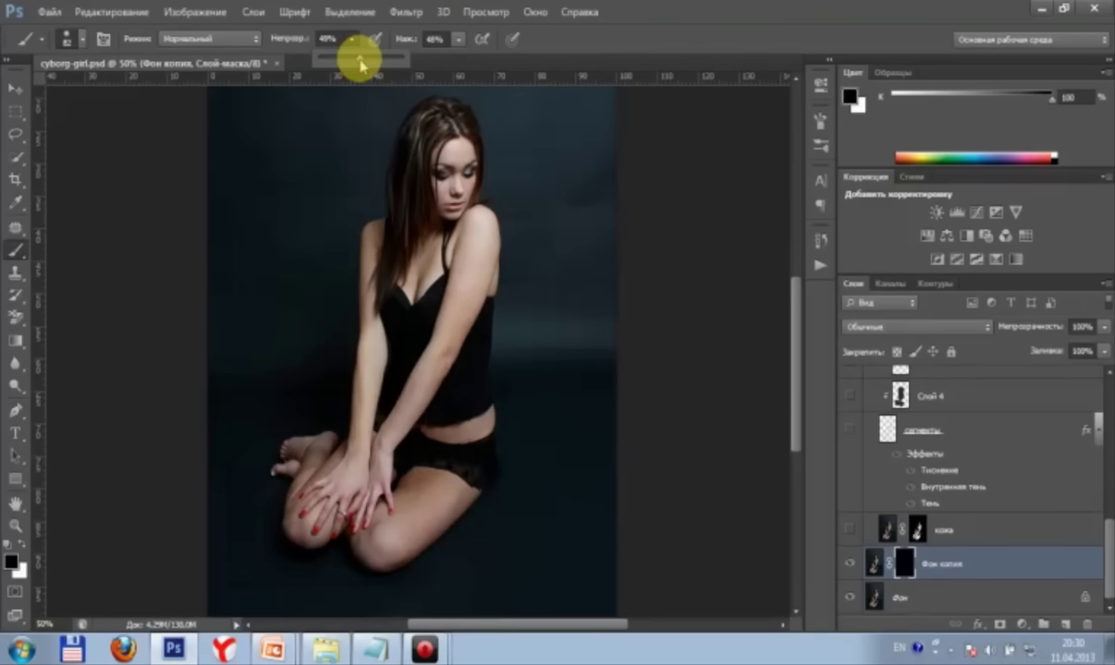
left_click(587, 38)
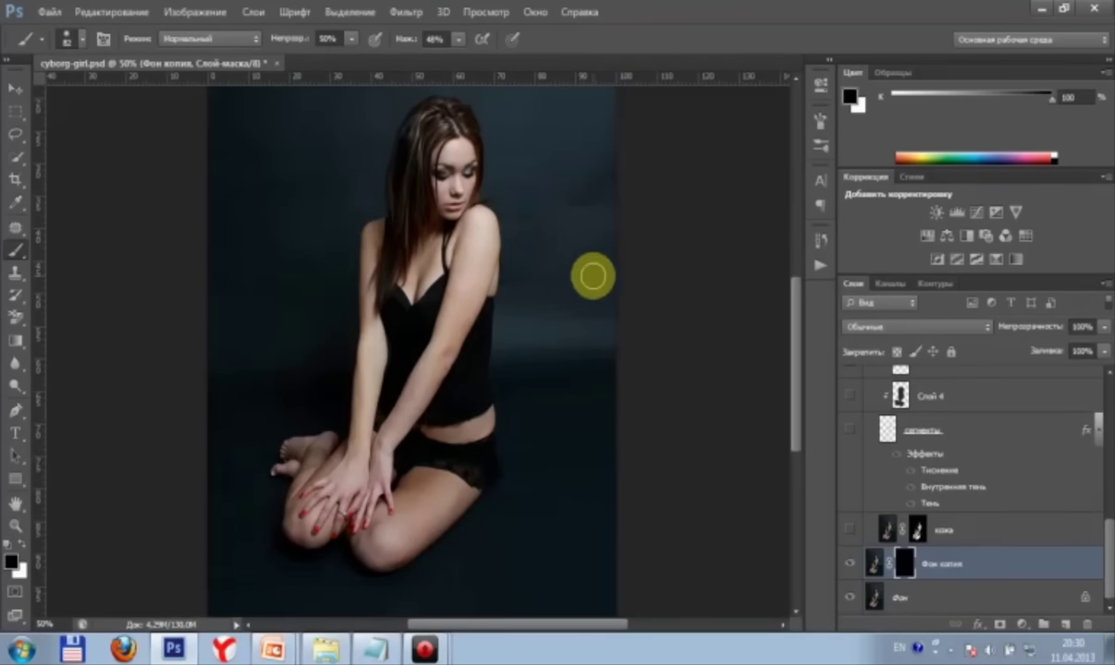
left_click(415, 279)
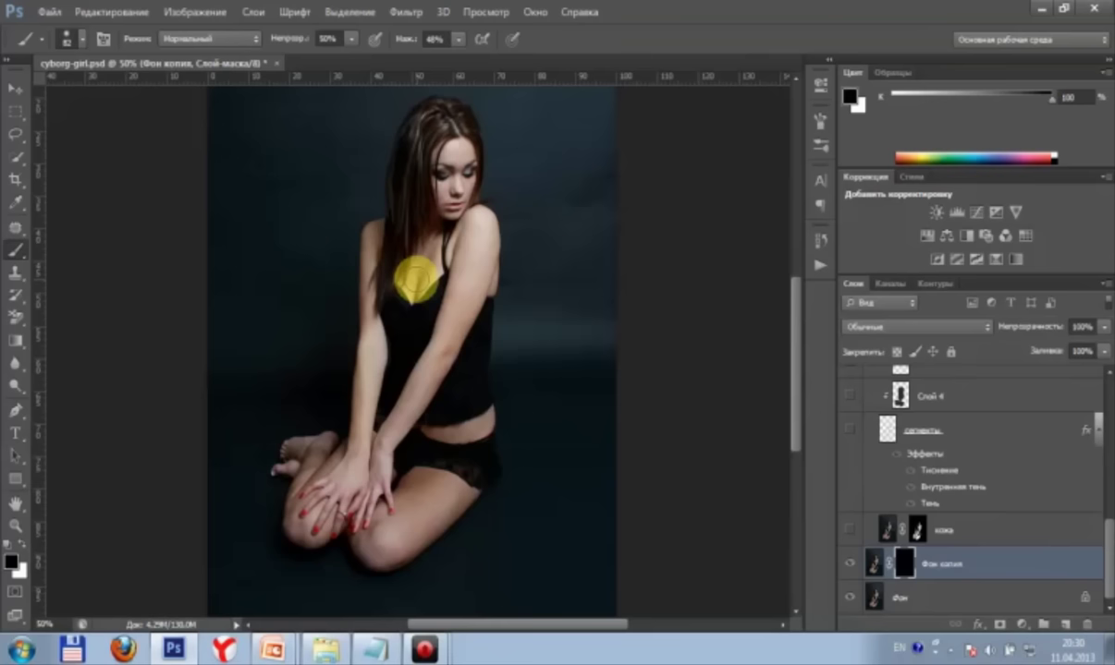
mouse_move(415, 279)
left_mouse_down()
mouse_move(440, 331)
mouse_move(460, 237)
mouse_move(453, 179)
mouse_move(460, 279)
left_mouse_up()
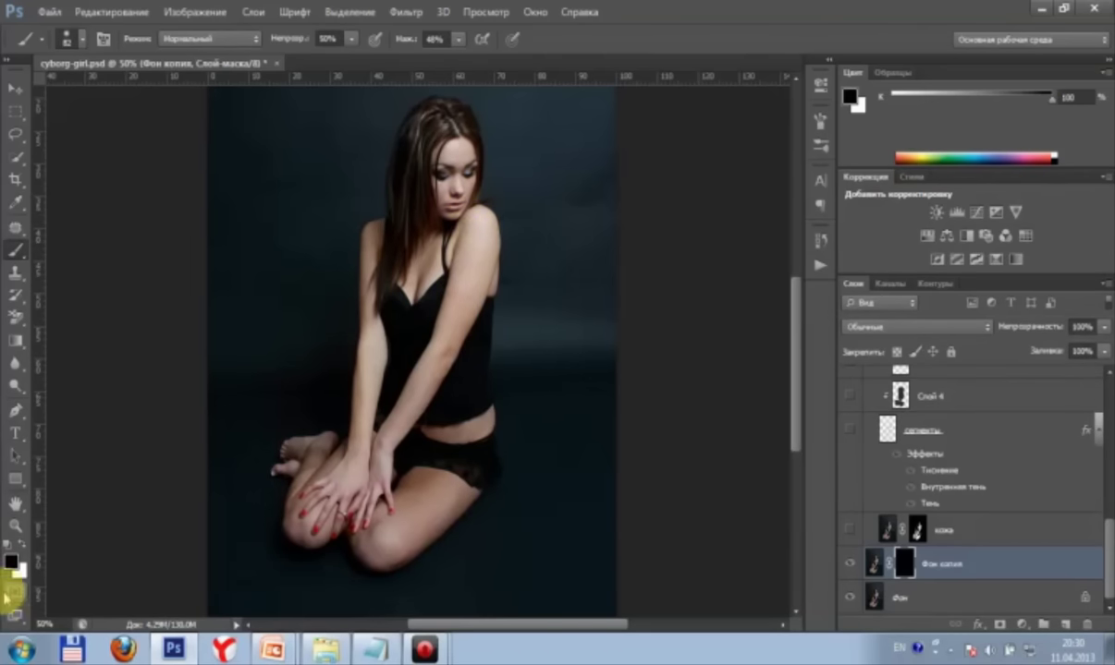
Step: Paint white into the Фон копия mask over the legs, arm and hands
left_click(21, 546)
left_click_drag(449, 489, 478, 238)
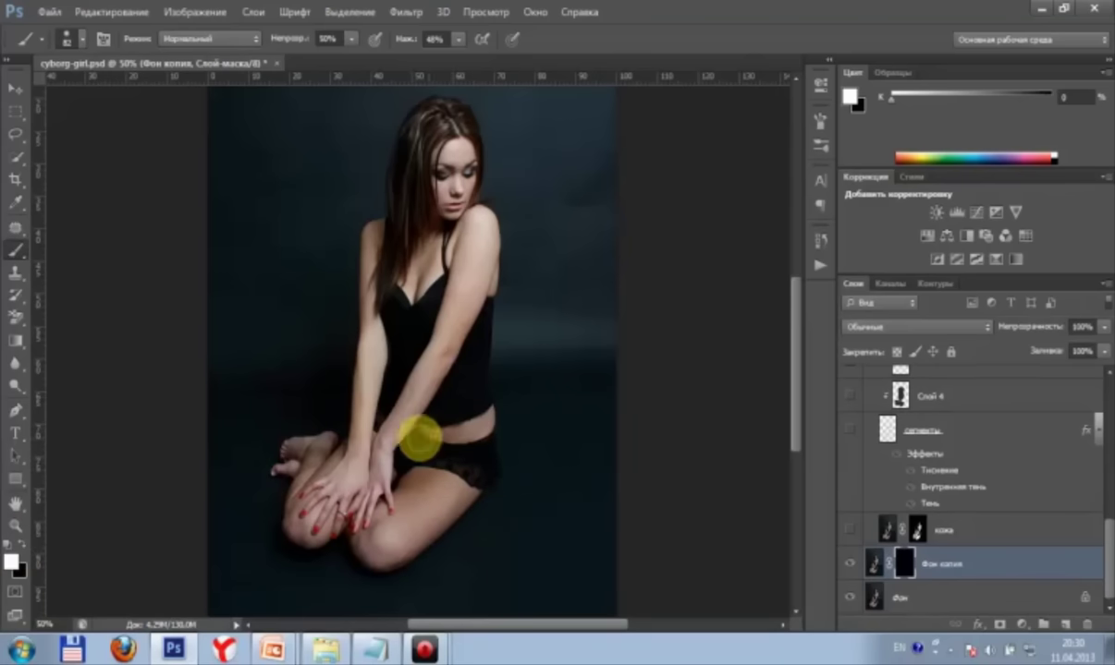
left_click(905, 564)
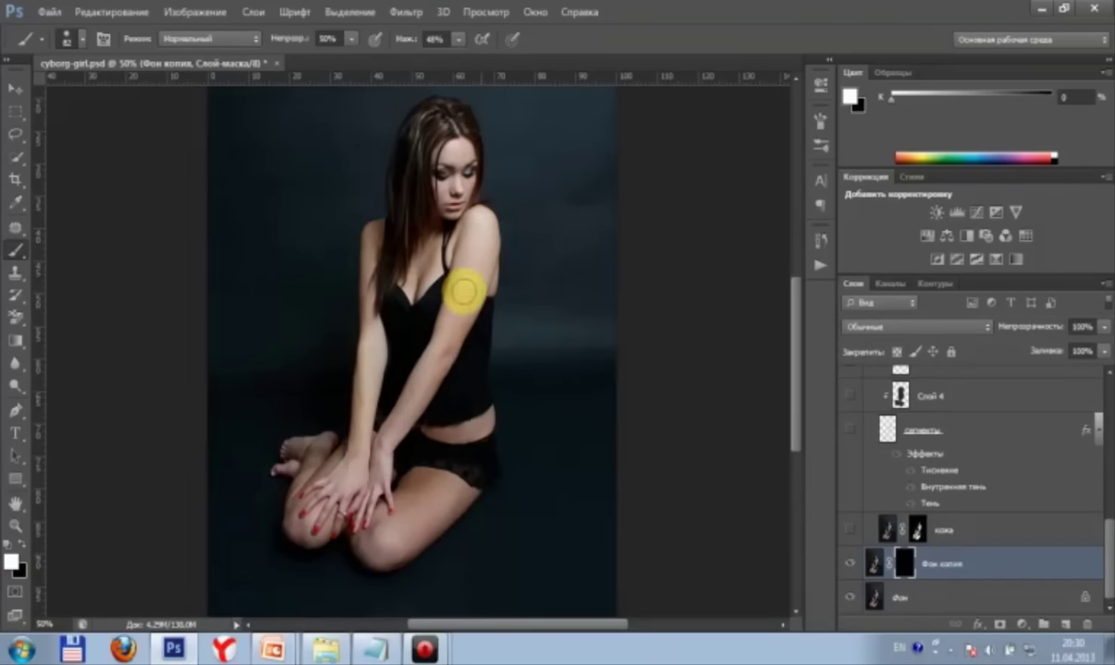
left_click_drag(456, 317, 377, 494)
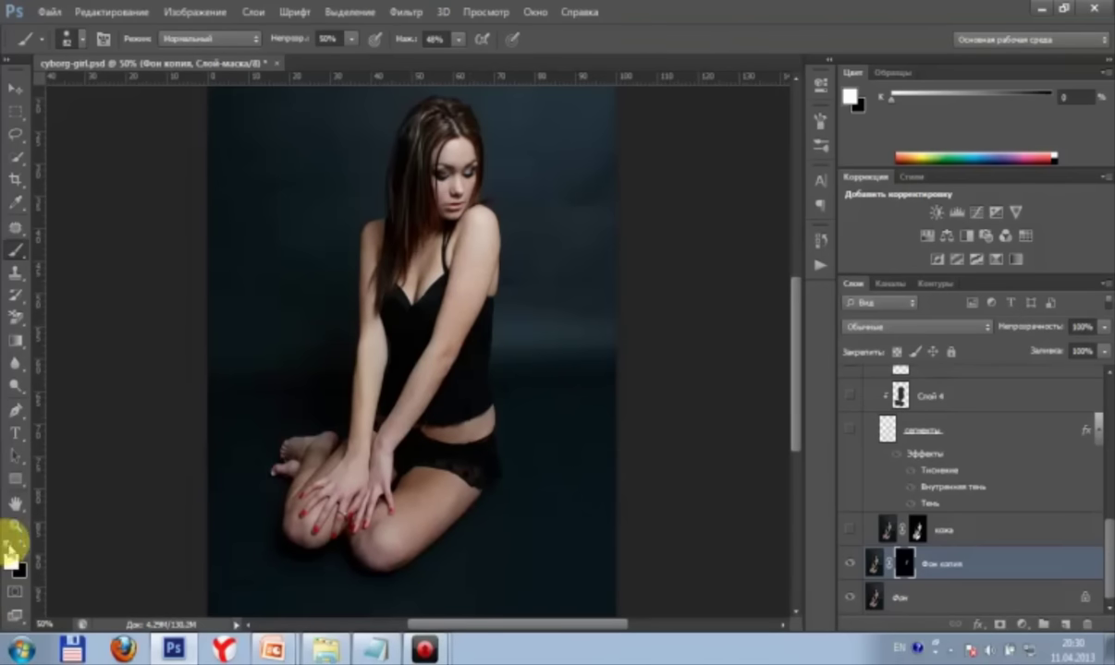
left_click(16, 525)
left_click(407, 384)
Step: Zoom to 200% on the arm and paint white into the mask along it
left_click(407, 384)
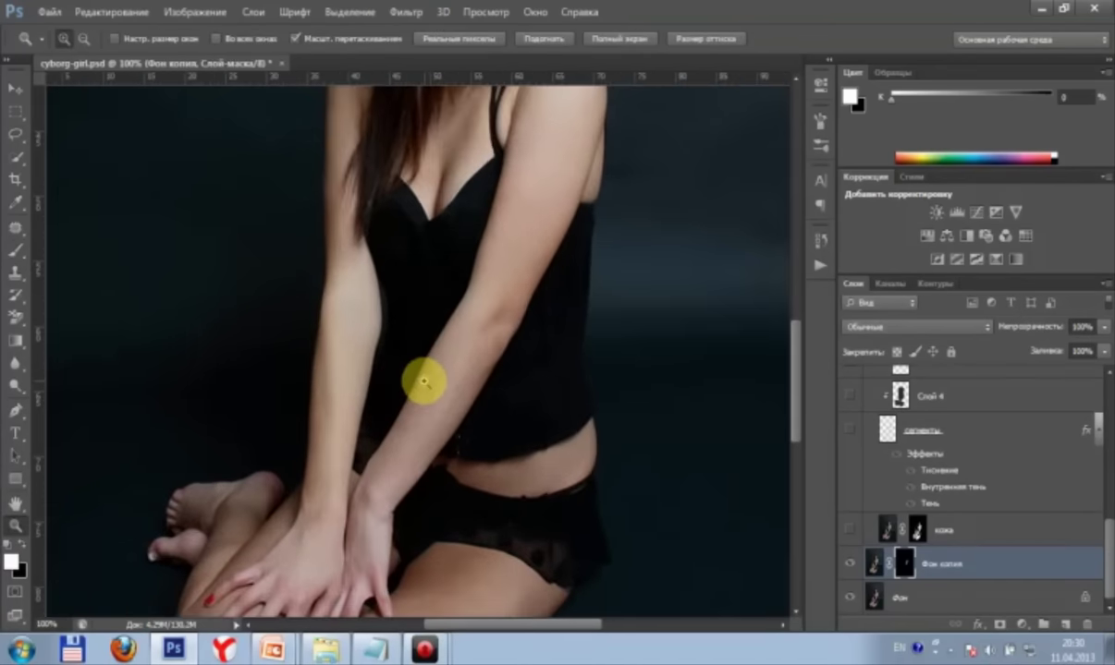
left_click(412, 386)
left_click(16, 249)
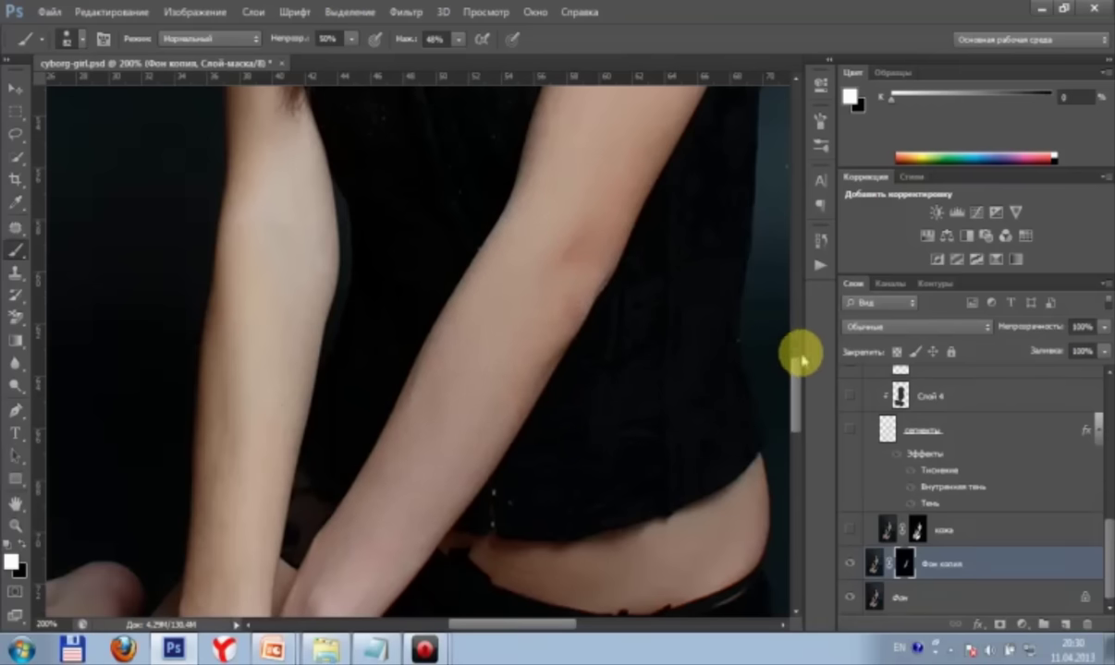
left_click_drag(796, 381, 782, 305)
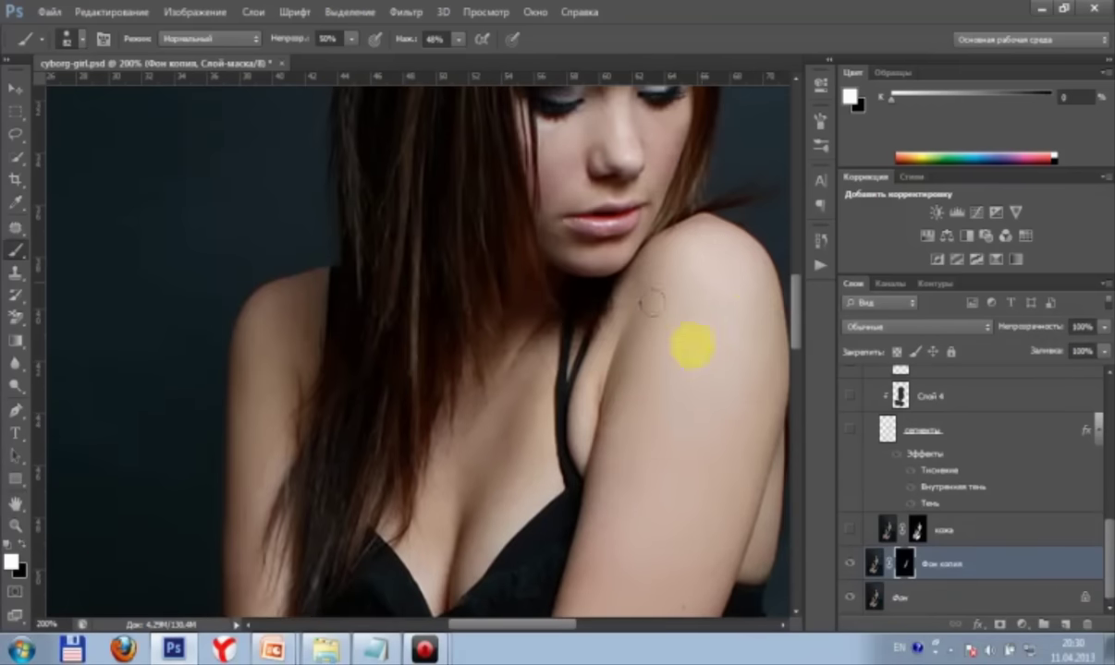
left_click_drag(792, 282, 801, 314)
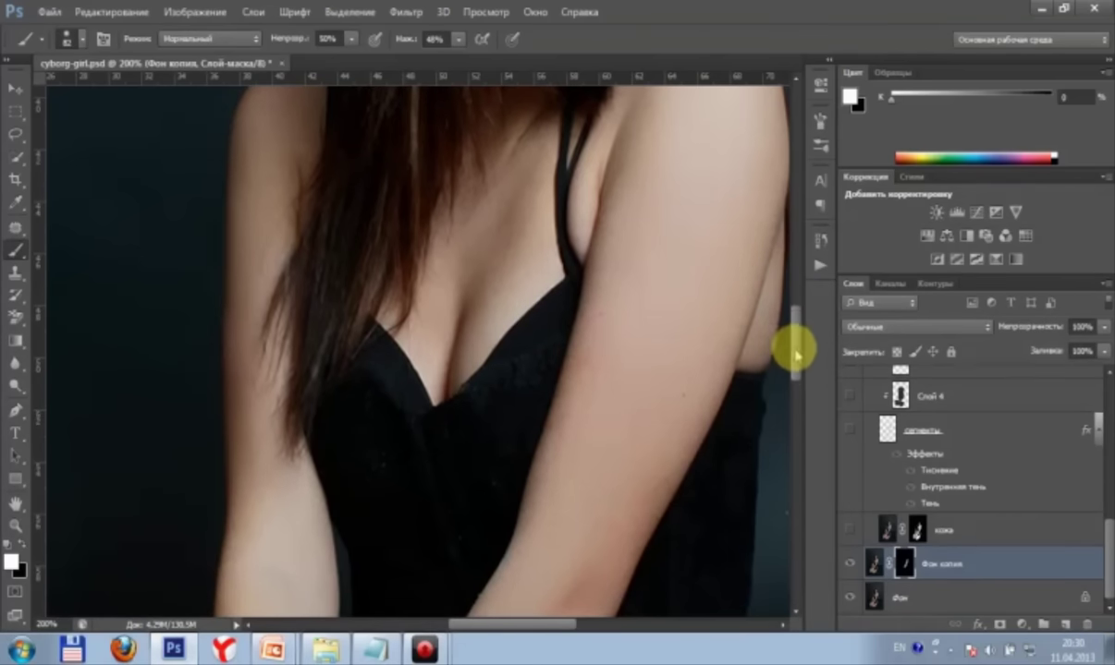
left_click_drag(792, 343, 801, 377)
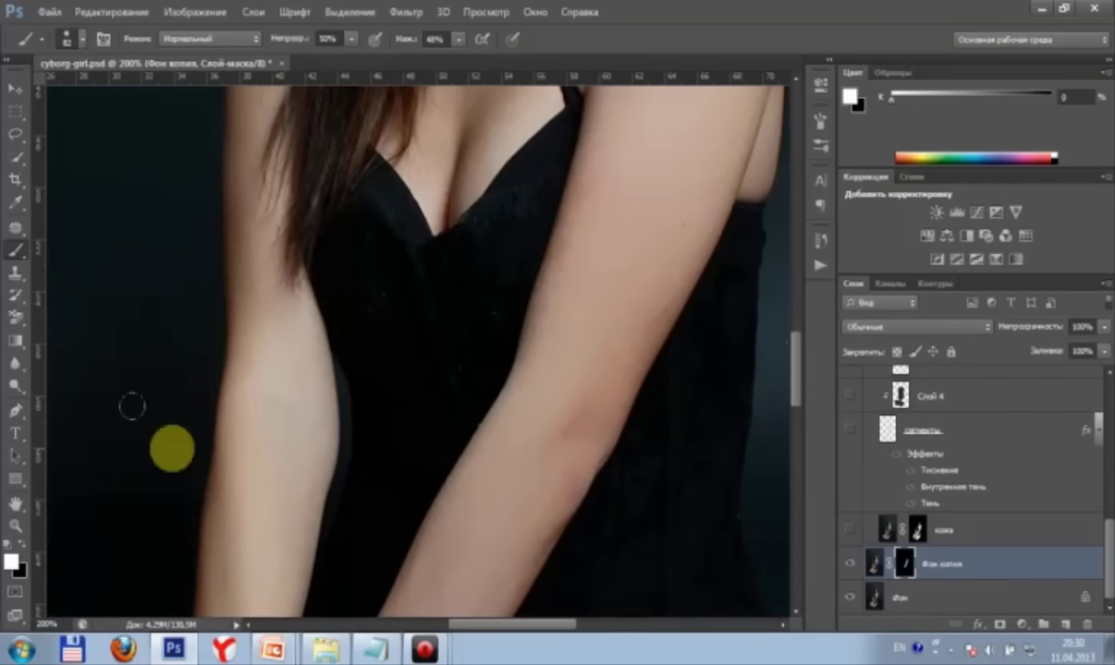
Step: Refit the view, zoom to 200% on her face and chin, and paint white there
left_click(14, 525)
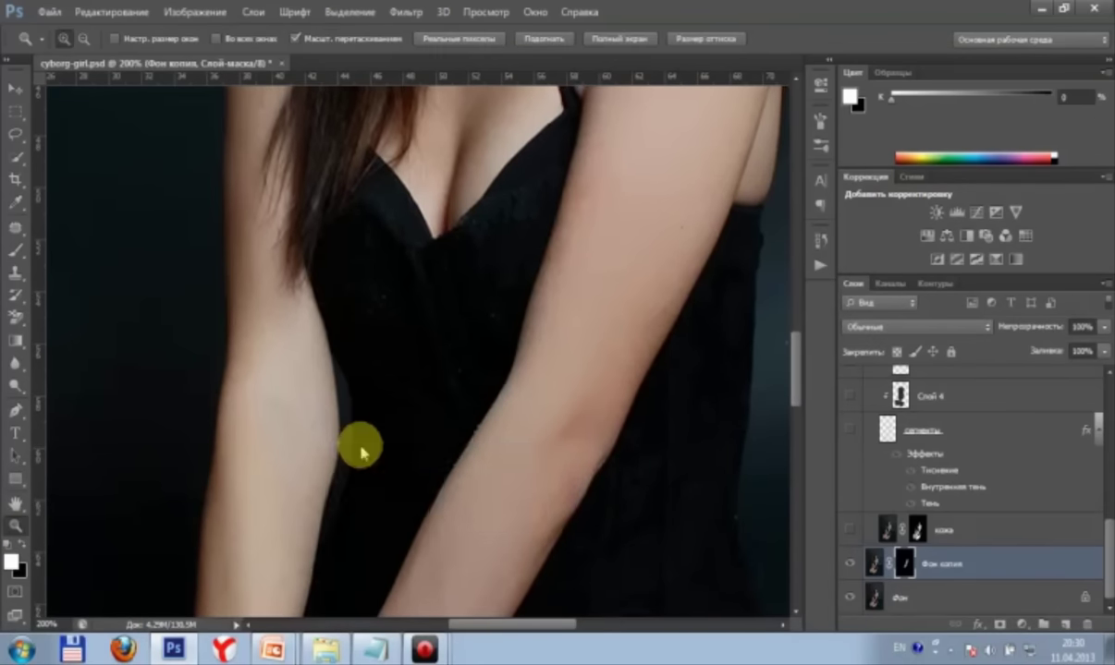
key("ctrl+0")
left_click_drag(383, 393, 485, 385)
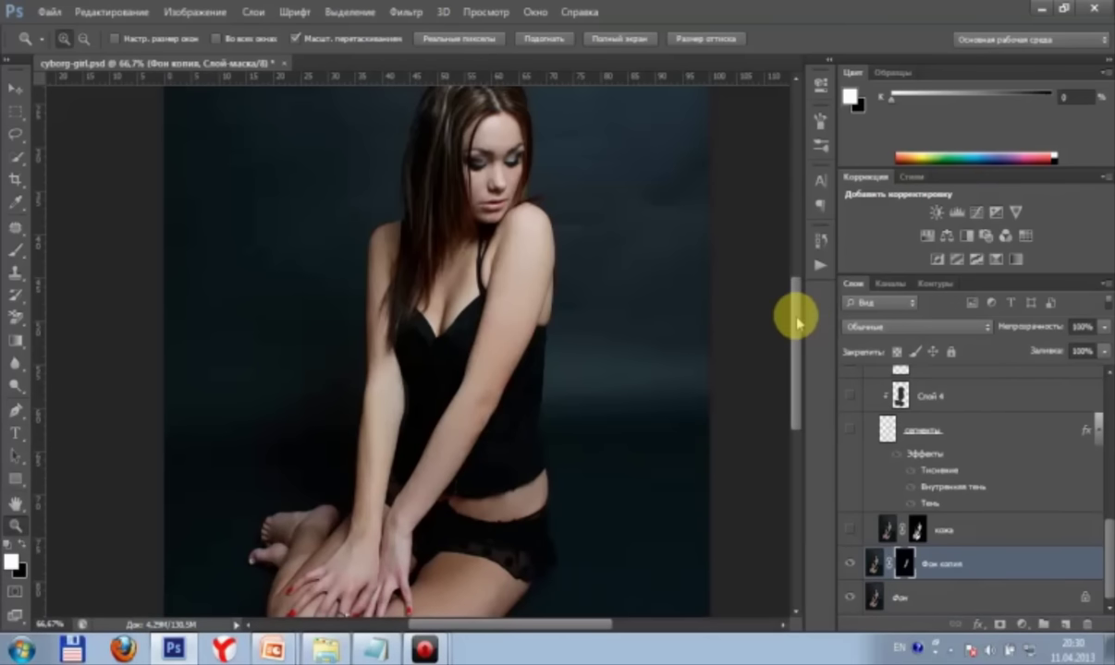
left_click_drag(798, 321, 795, 309)
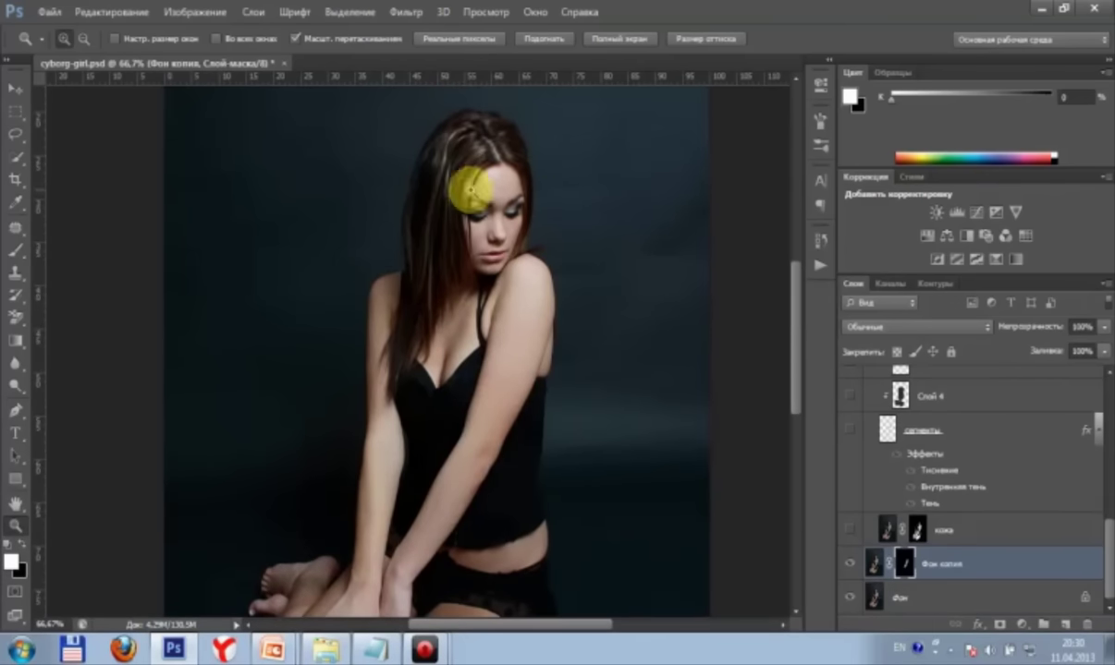
left_click(456, 240)
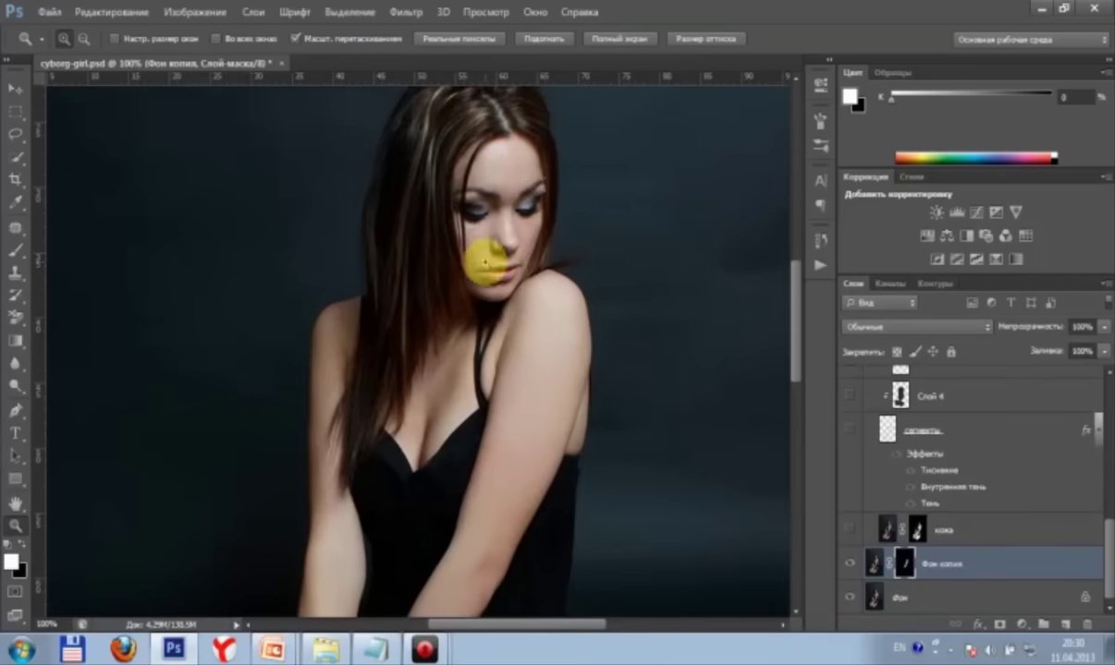
left_click(484, 263)
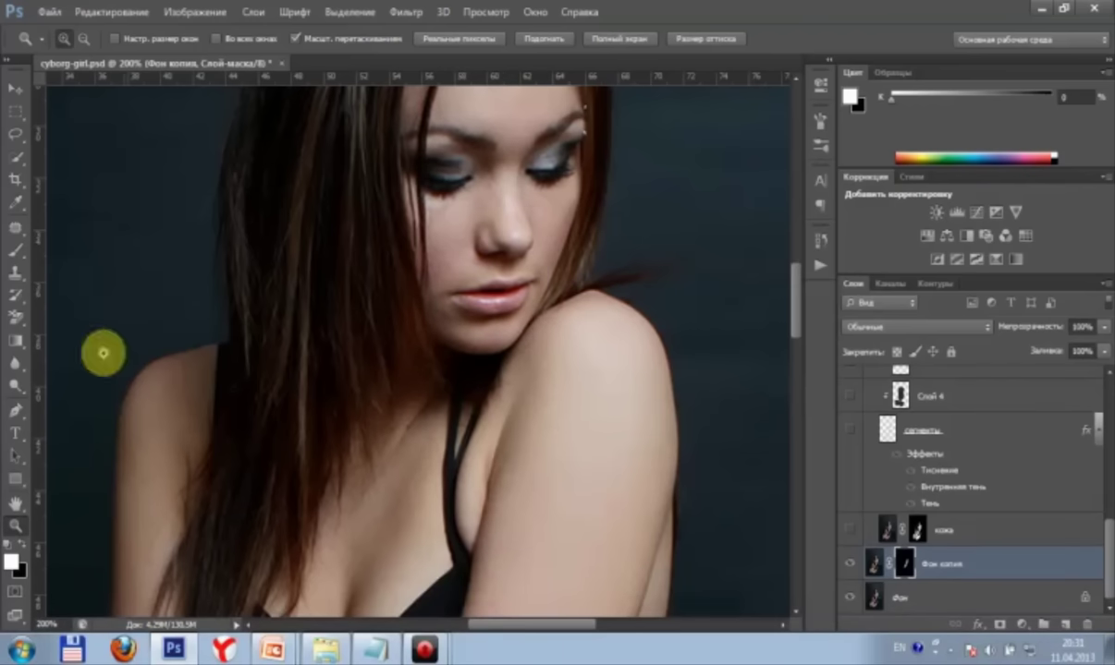
left_click(16, 249)
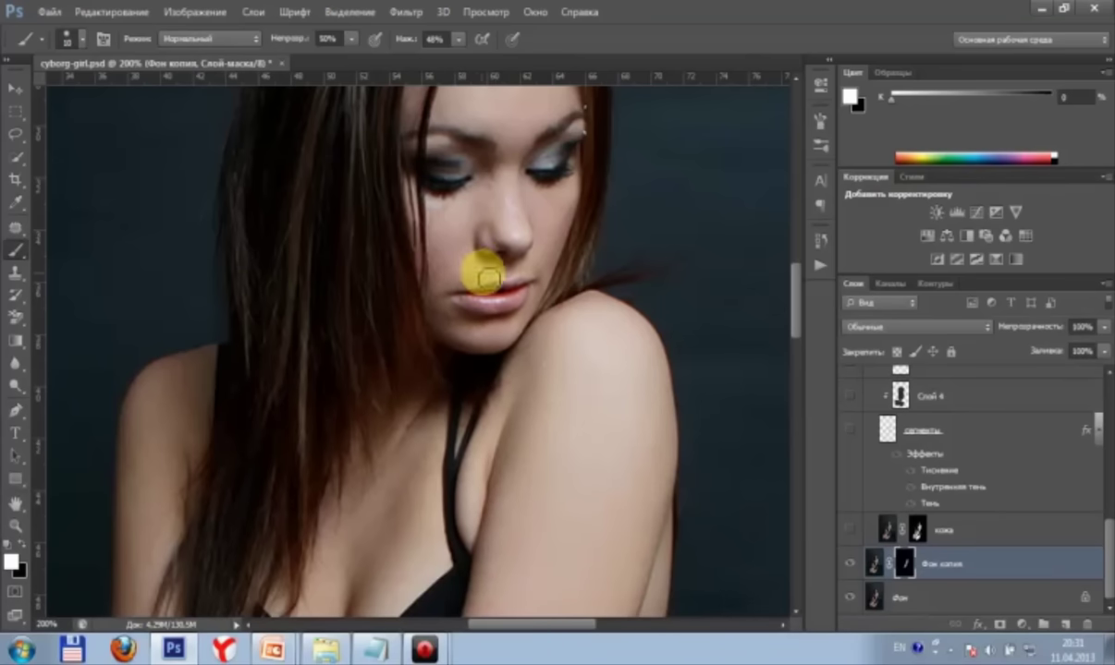
left_click_drag(792, 279, 779, 416)
Step: Scroll down and paint white into the mask over the shoulder, hands and fingers
left_click_drag(569, 625, 540, 630)
scroll(266, 351, "down", 3)
scroll(184, 415, "down", 1)
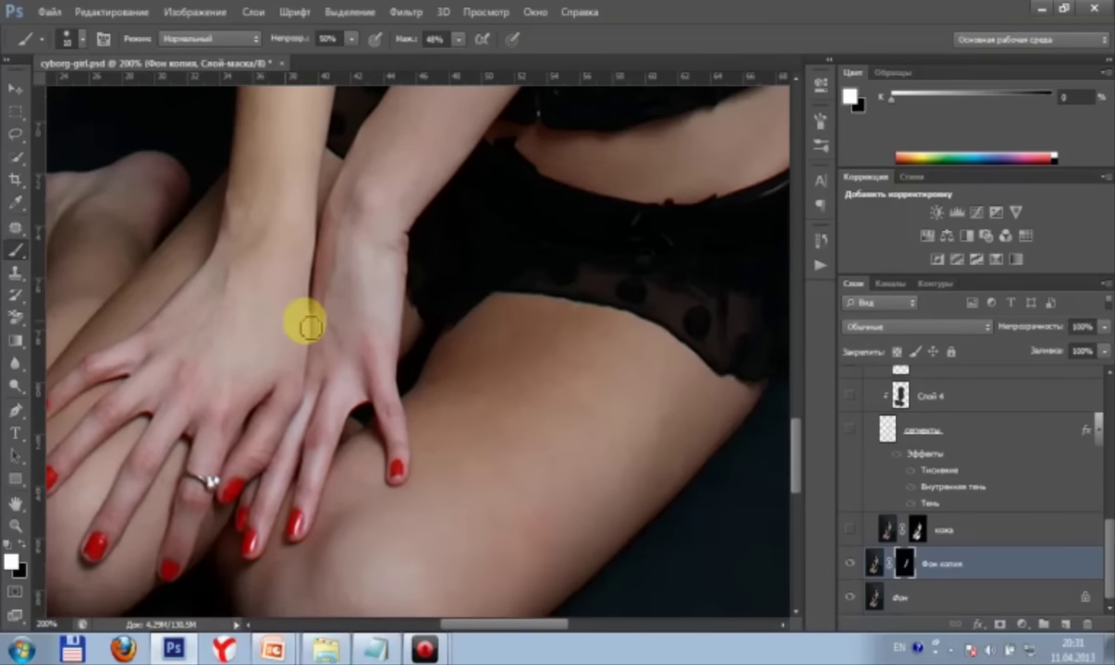
left_click_drag(498, 622, 479, 625)
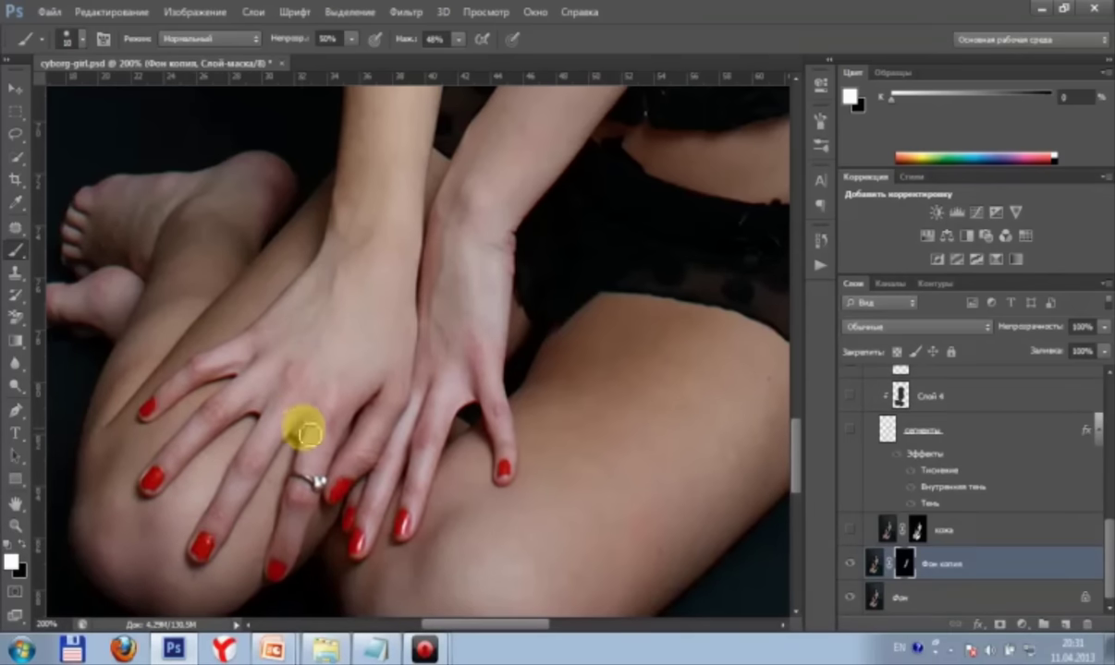
left_click_drag(792, 451, 800, 350)
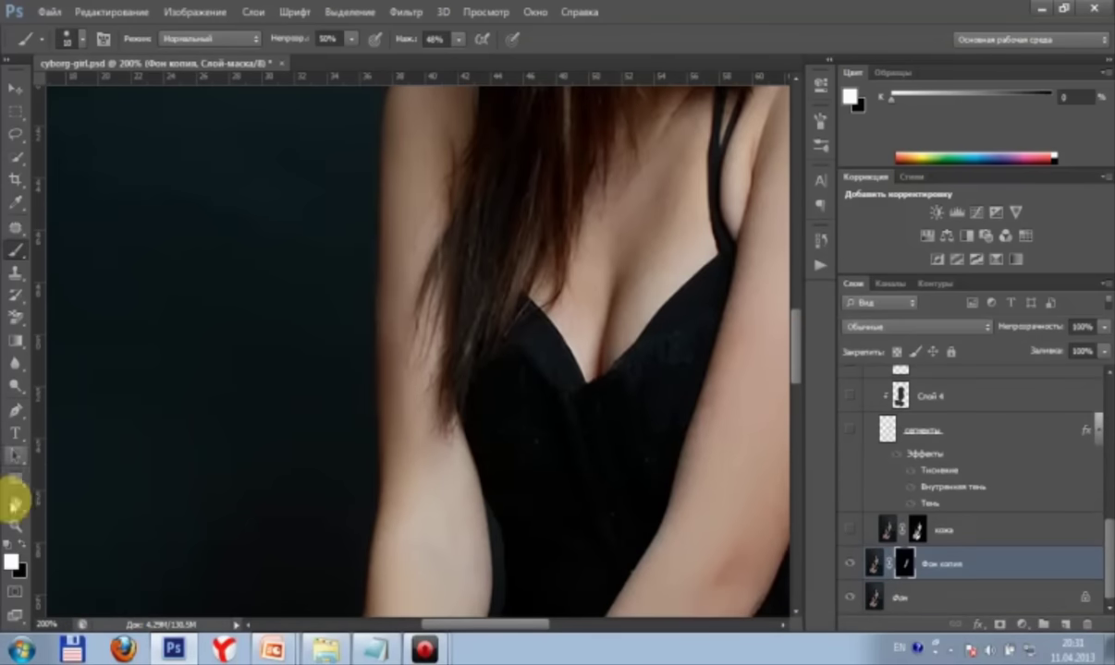
left_click(16, 525)
right_click(488, 342)
left_click(524, 354)
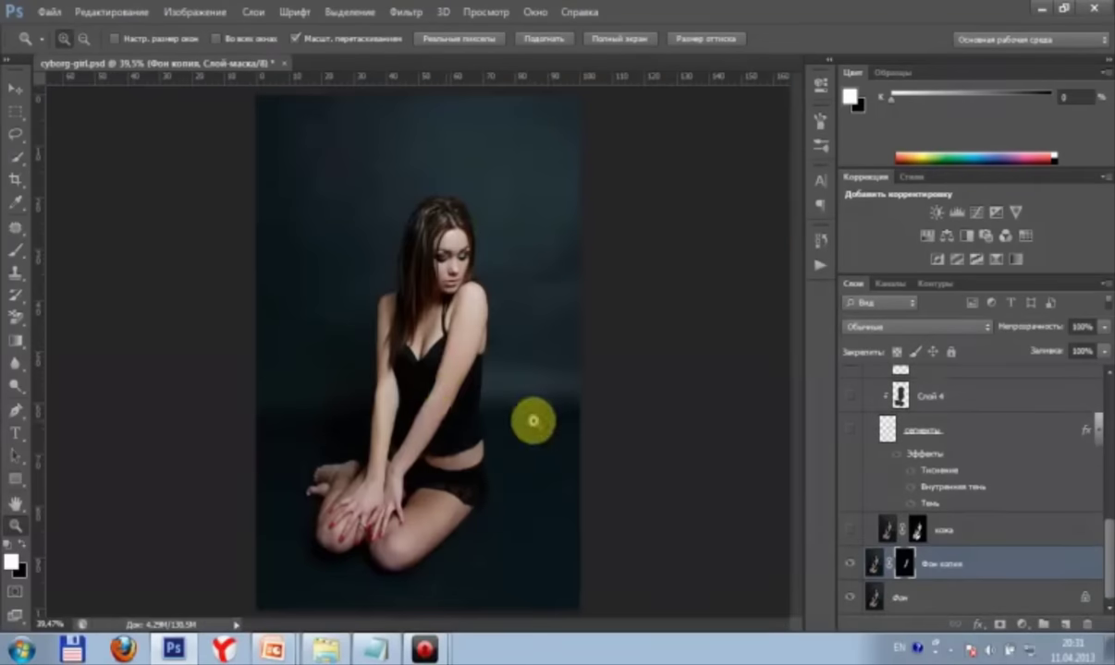
left_click(423, 348)
left_click(386, 368)
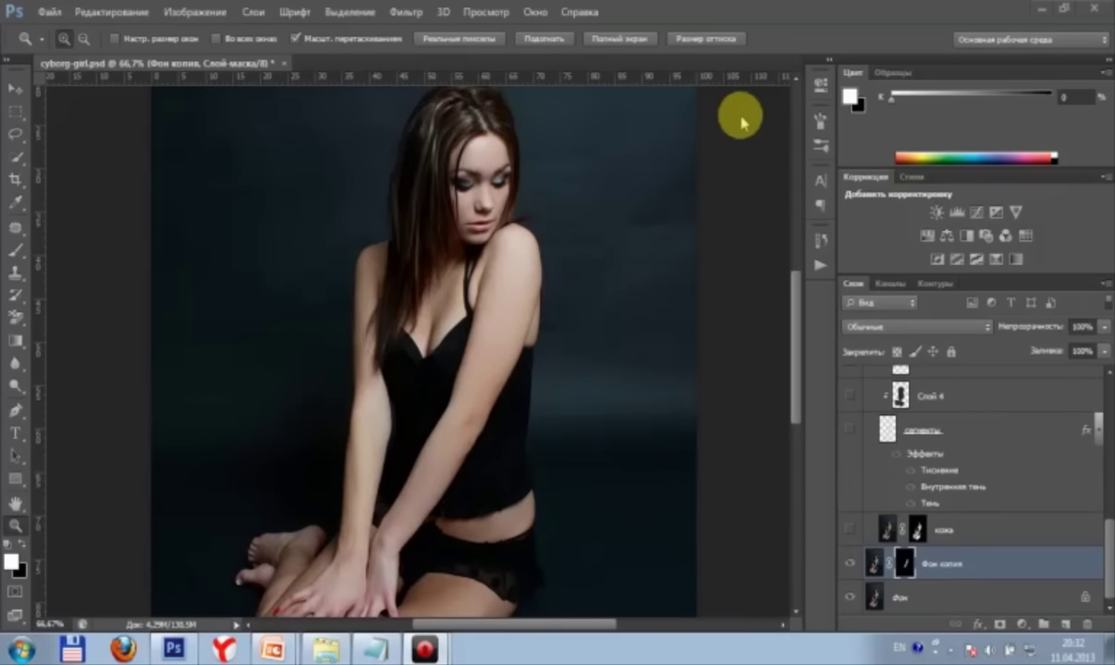
left_click(874, 564)
Step: Remove the Фон копия layer and make the кожа skin layer visible again
key("Delete")
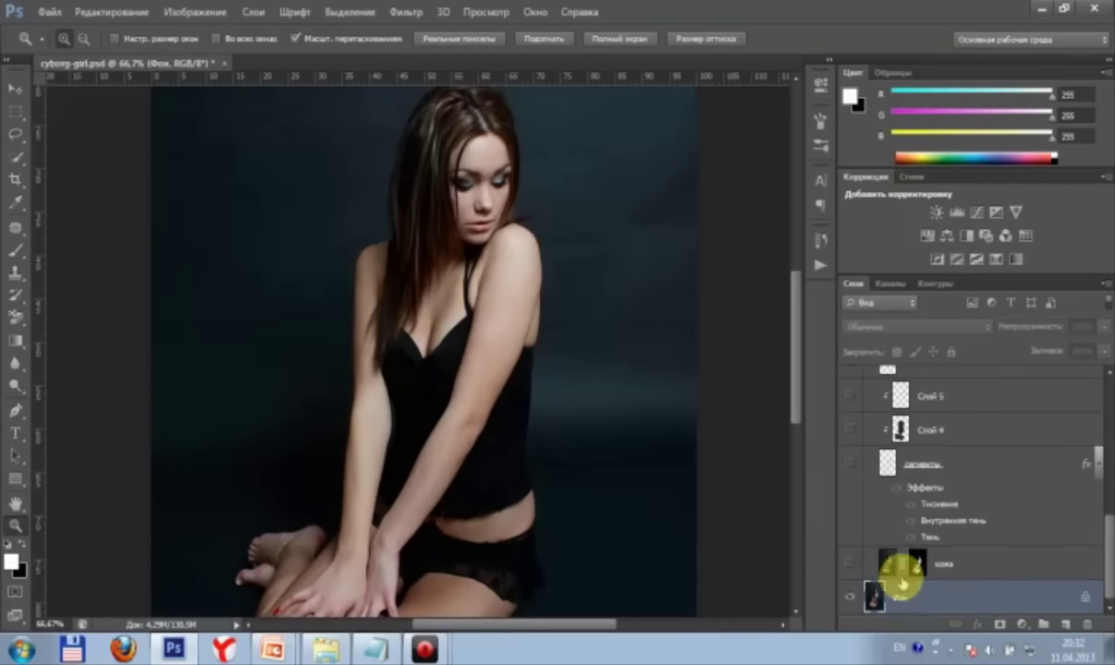
left_click(851, 566)
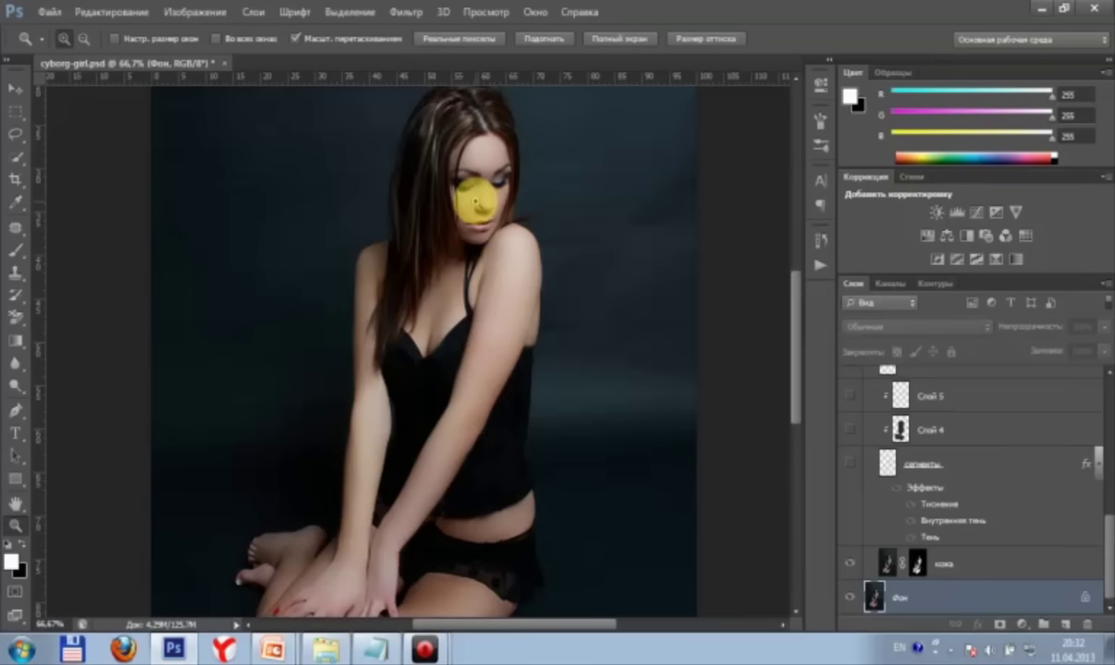
left_click_drag(796, 291, 796, 307)
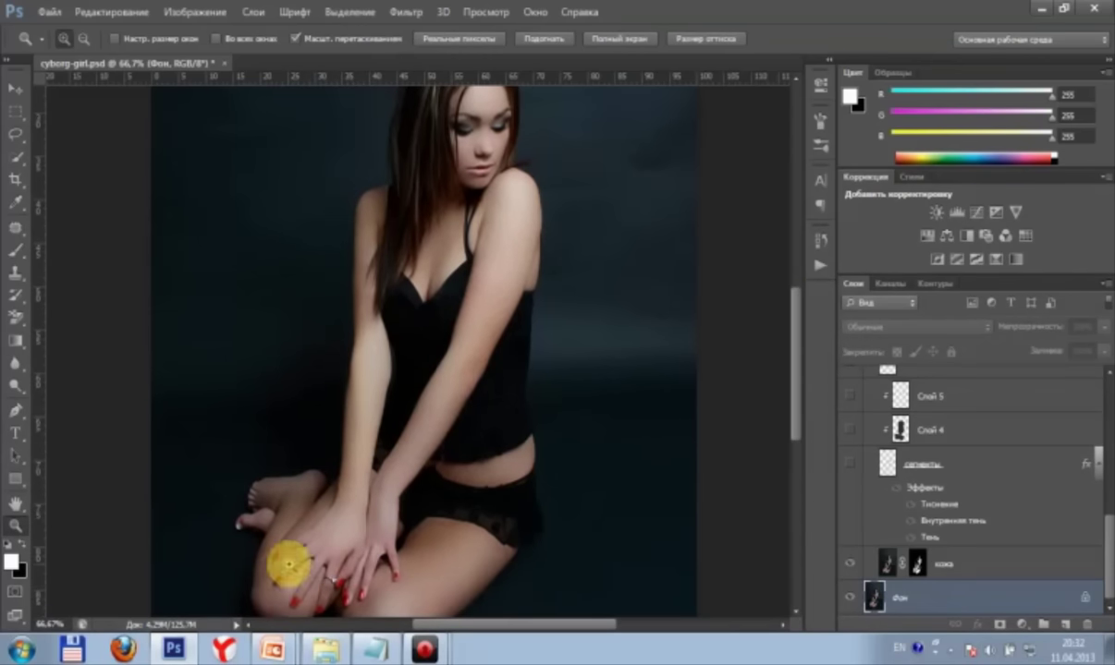
Step: Show the сегменты seams, switch off its layer effects, then hide the layer again
left_click(866, 474)
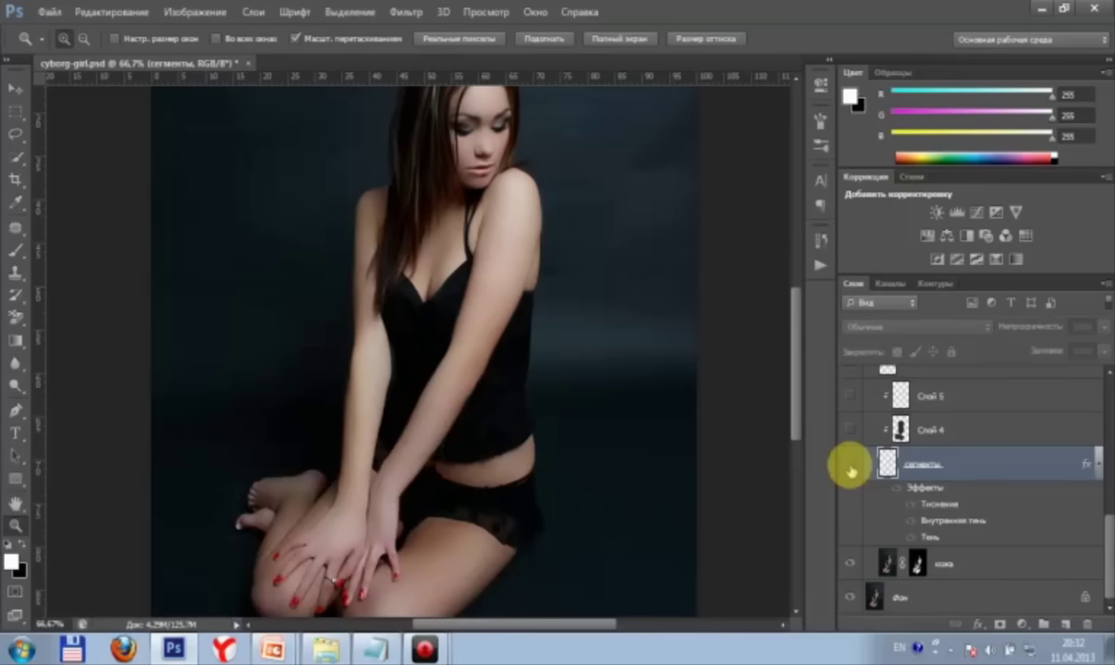
left_click(850, 466)
mouse_move(793, 316)
left_mouse_down()
mouse_move(801, 351)
mouse_move(801, 316)
left_mouse_up()
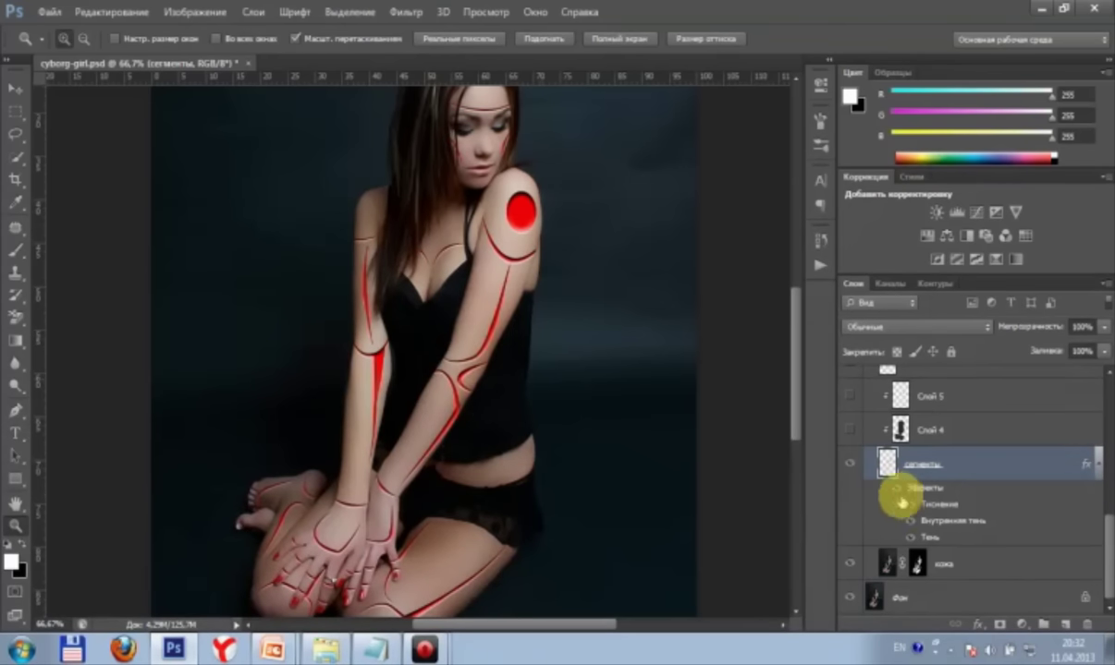
left_click(850, 487)
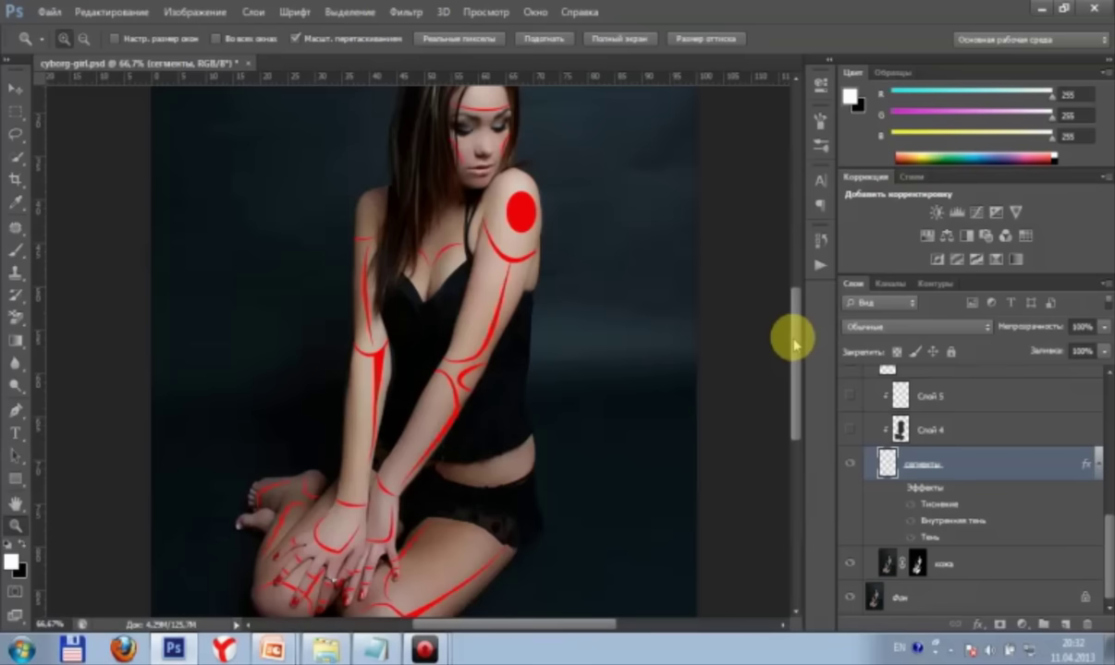
mouse_move(791, 331)
left_mouse_down()
mouse_move(793, 358)
mouse_move(791, 344)
left_mouse_up()
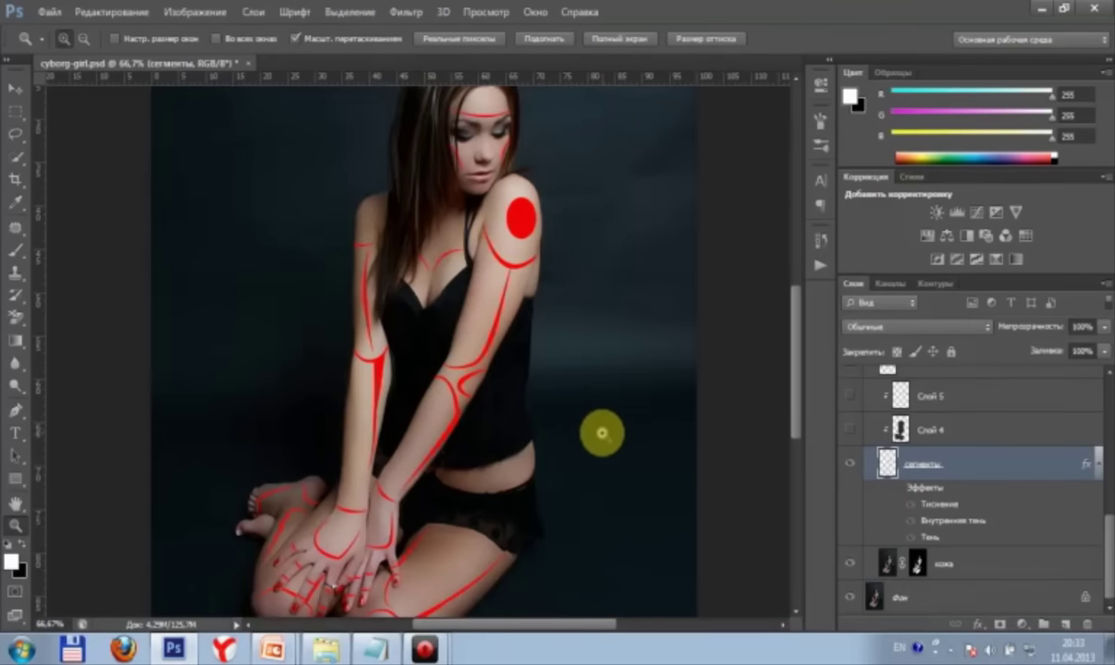
left_click(850, 464)
Step: Add Слой 16 directly above кожа and choose a hard round 10 px brush
left_click(1066, 626)
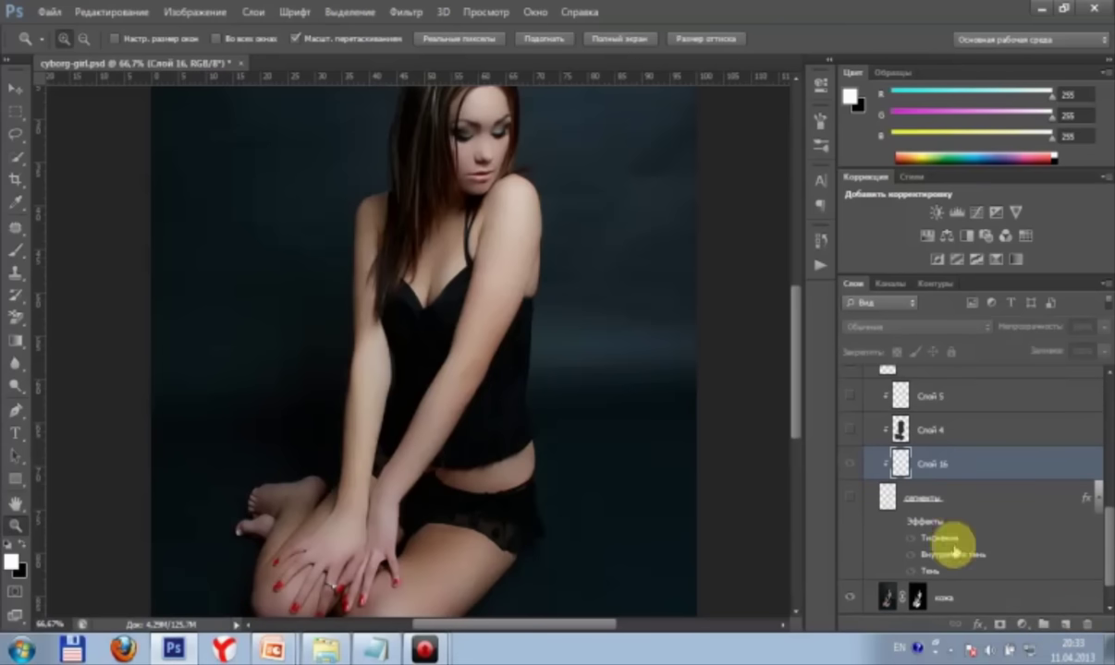
left_click_drag(890, 577, 883, 572)
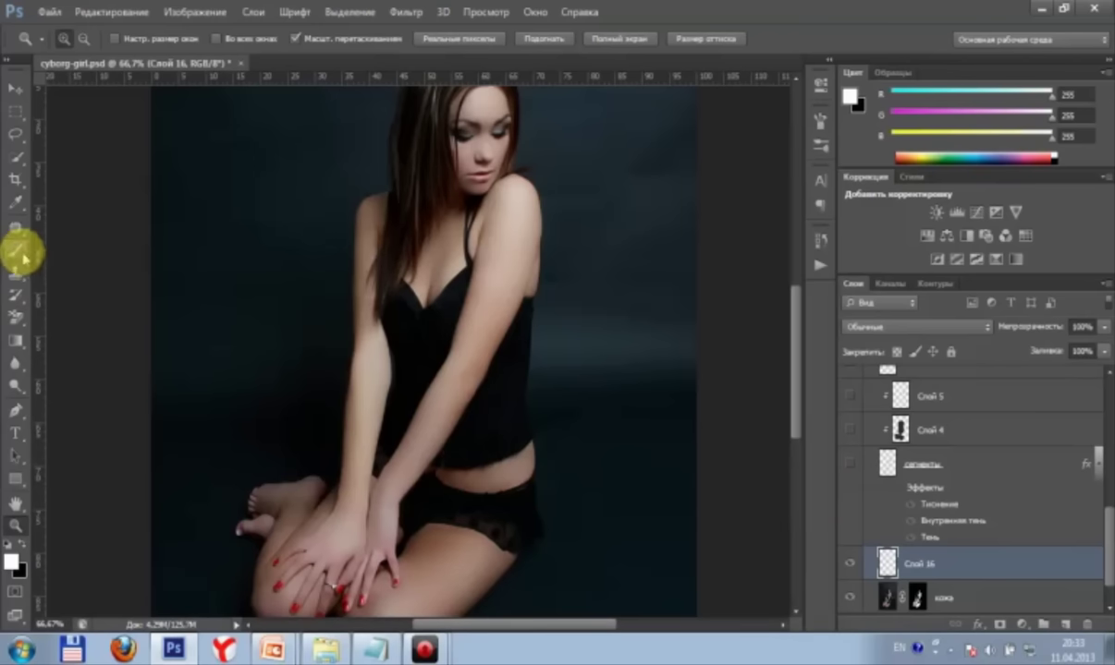
left_click(16, 249)
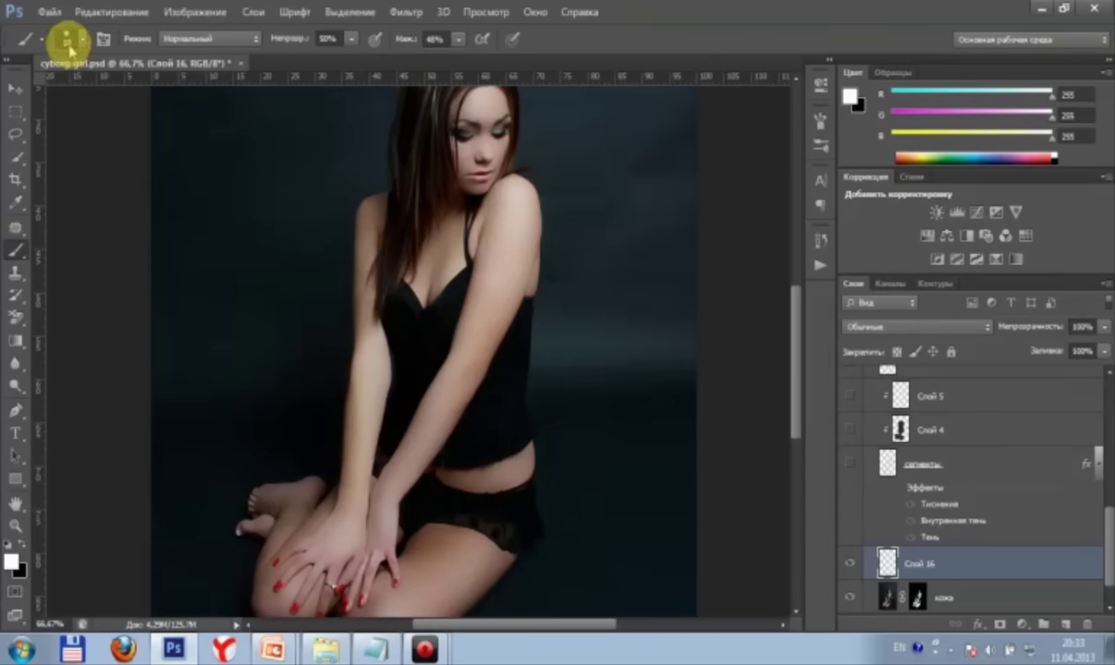
left_click(83, 40)
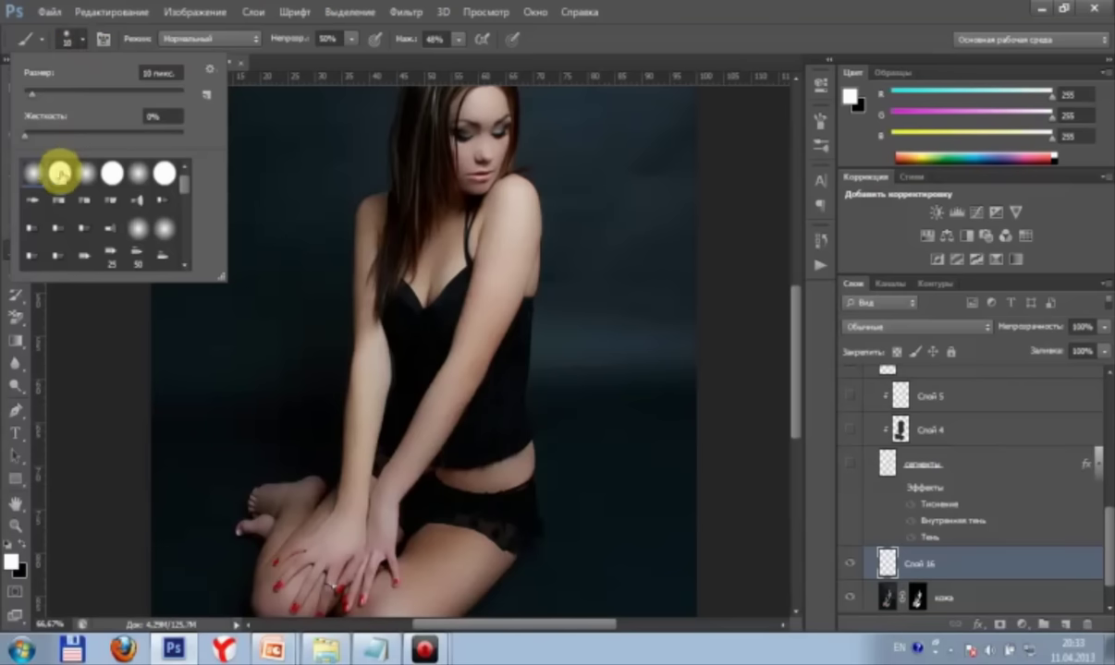
left_click(59, 175)
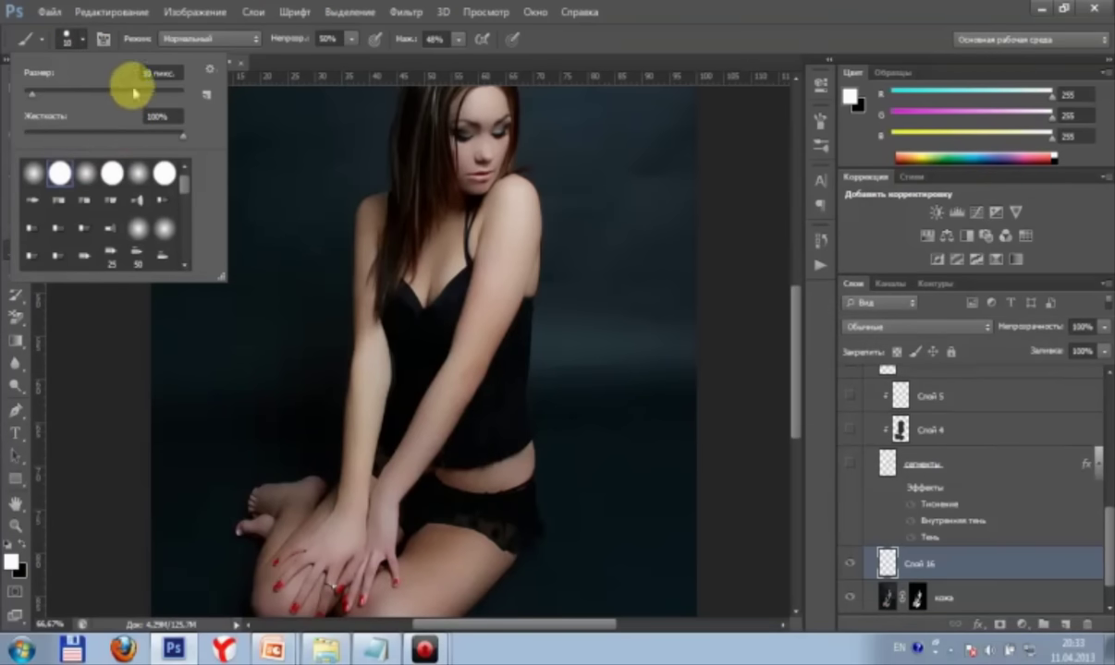
left_click(157, 72)
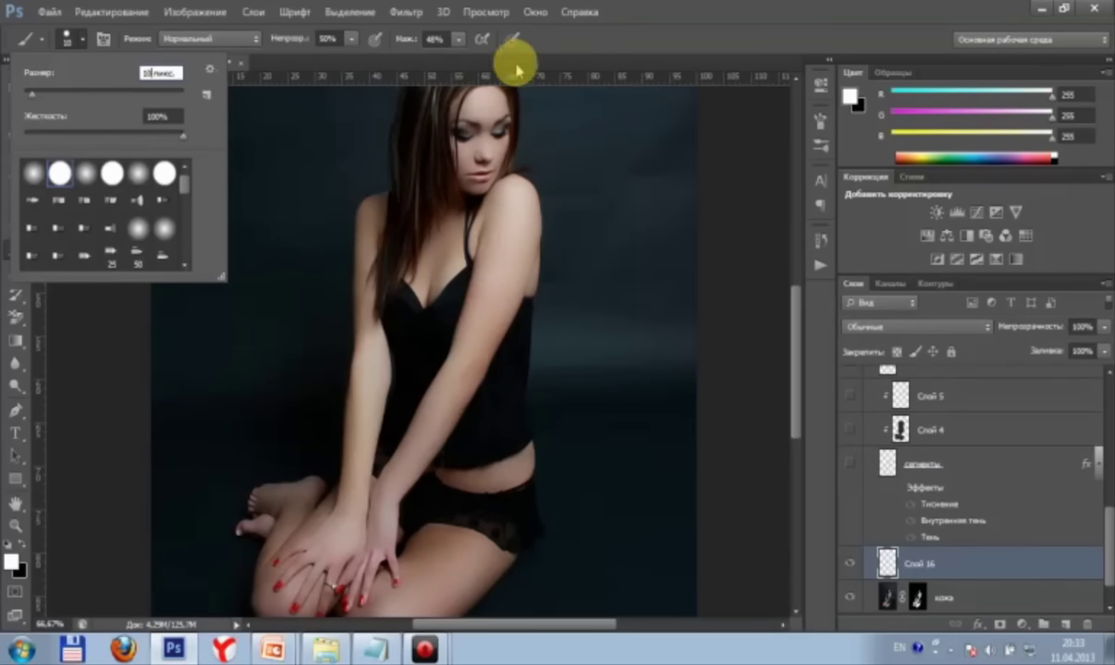
left_click(367, 44)
Step: Set the brush opacity and flow (Нажим) both to 100%
left_click(353, 39)
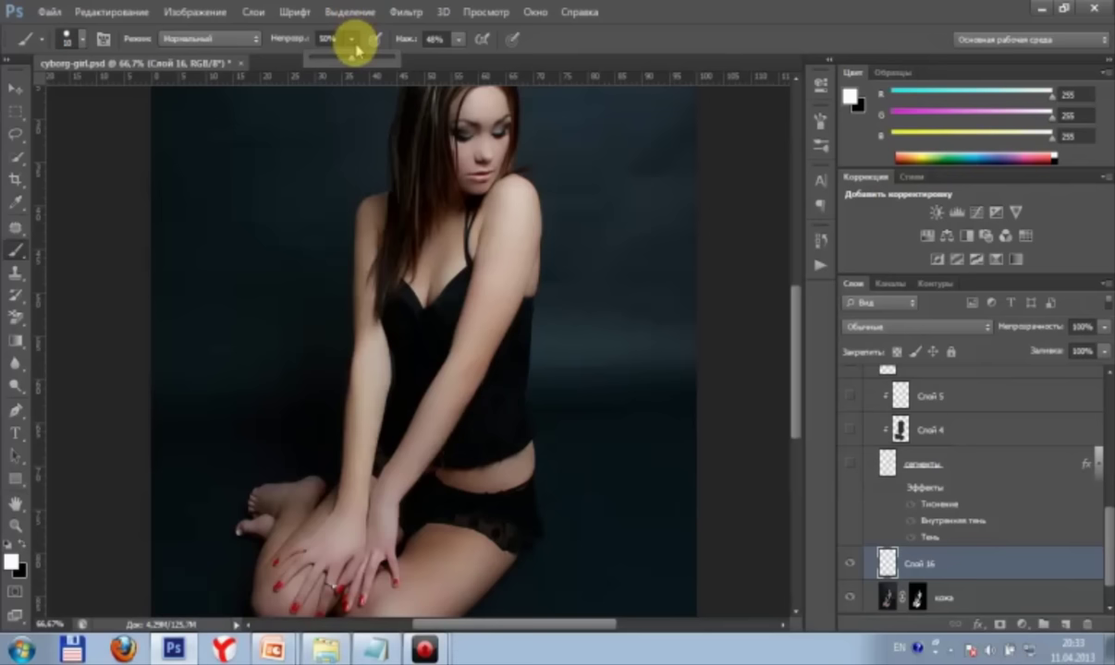
left_click_drag(356, 54, 381, 56)
left_click(457, 40)
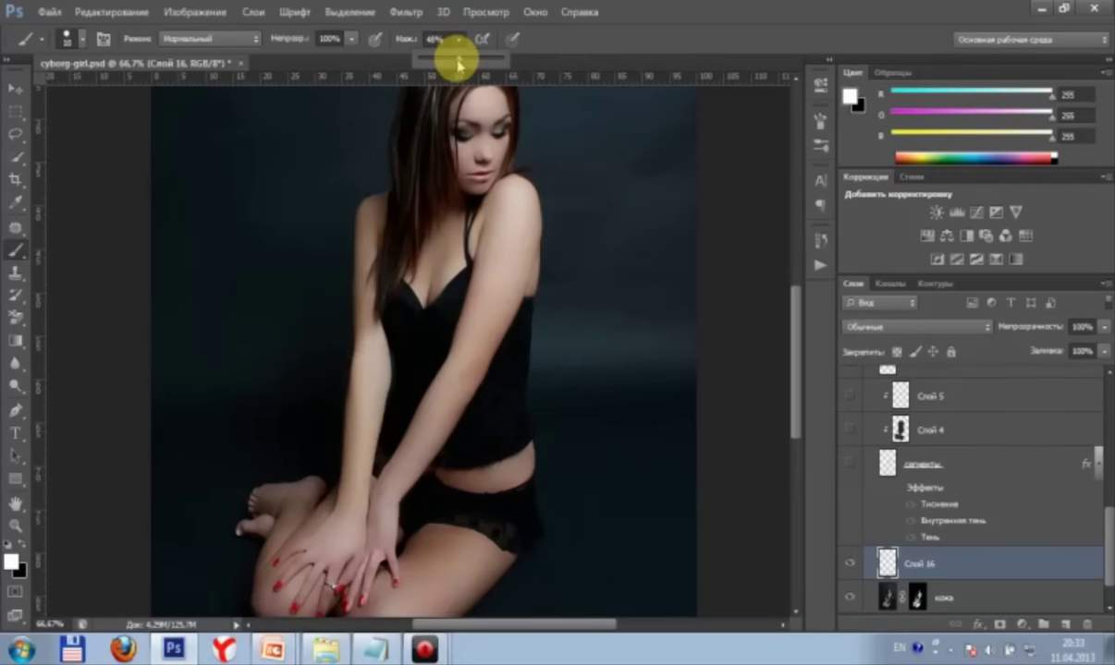
left_click_drag(458, 57, 508, 58)
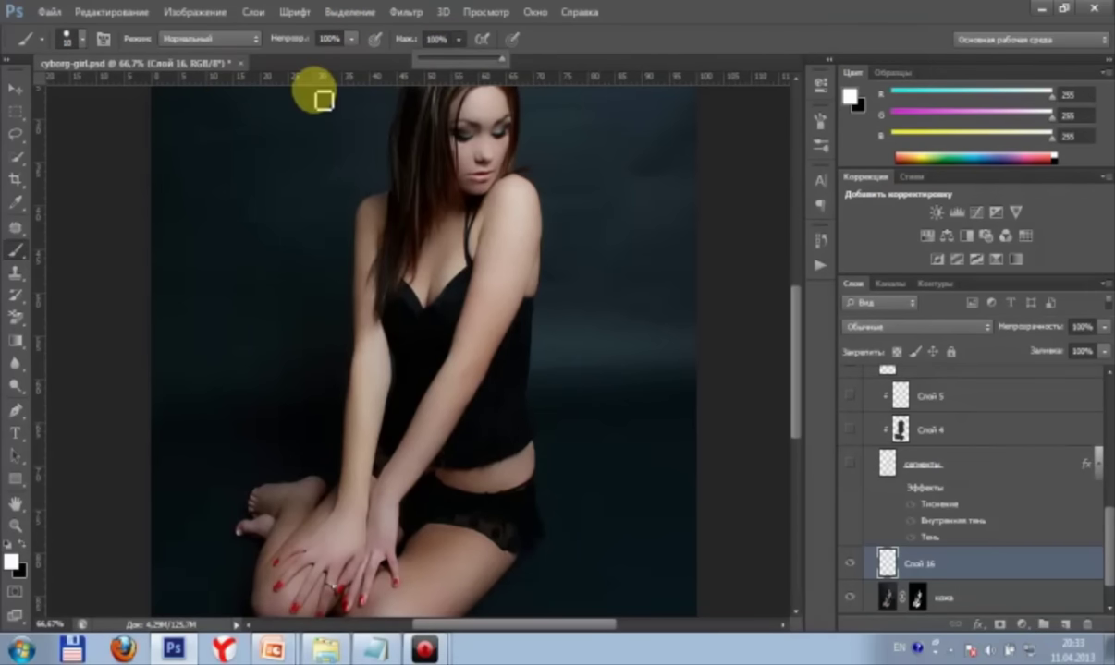
left_click(323, 99)
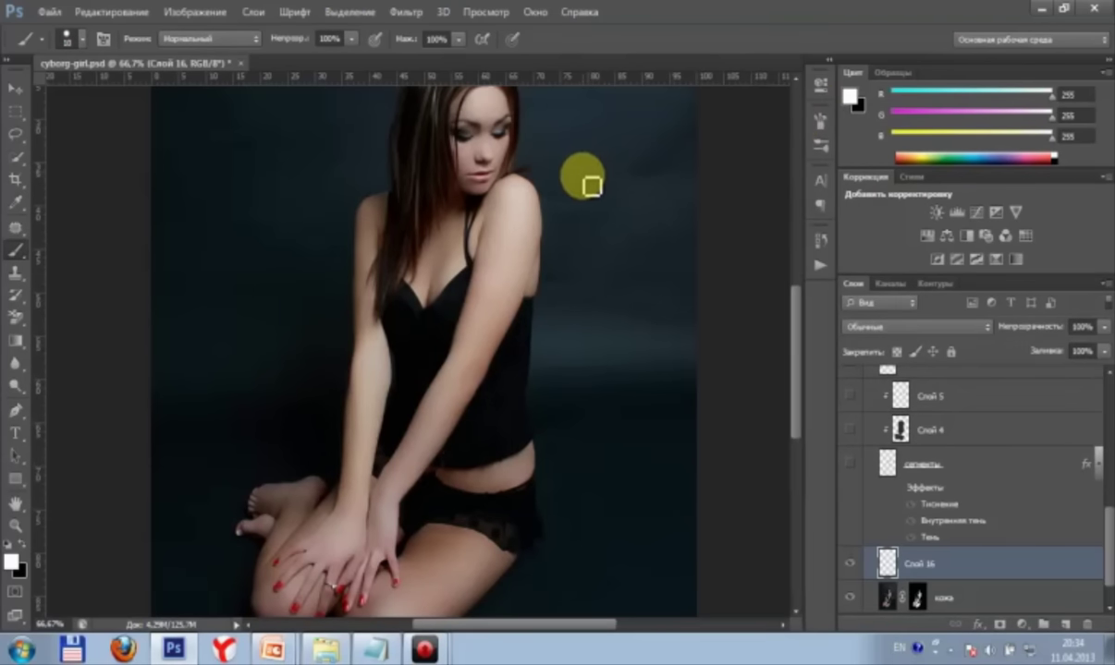
Step: In the Кисть panel, enable Динамика формы with size controlled by Наклон пера
left_click(533, 12)
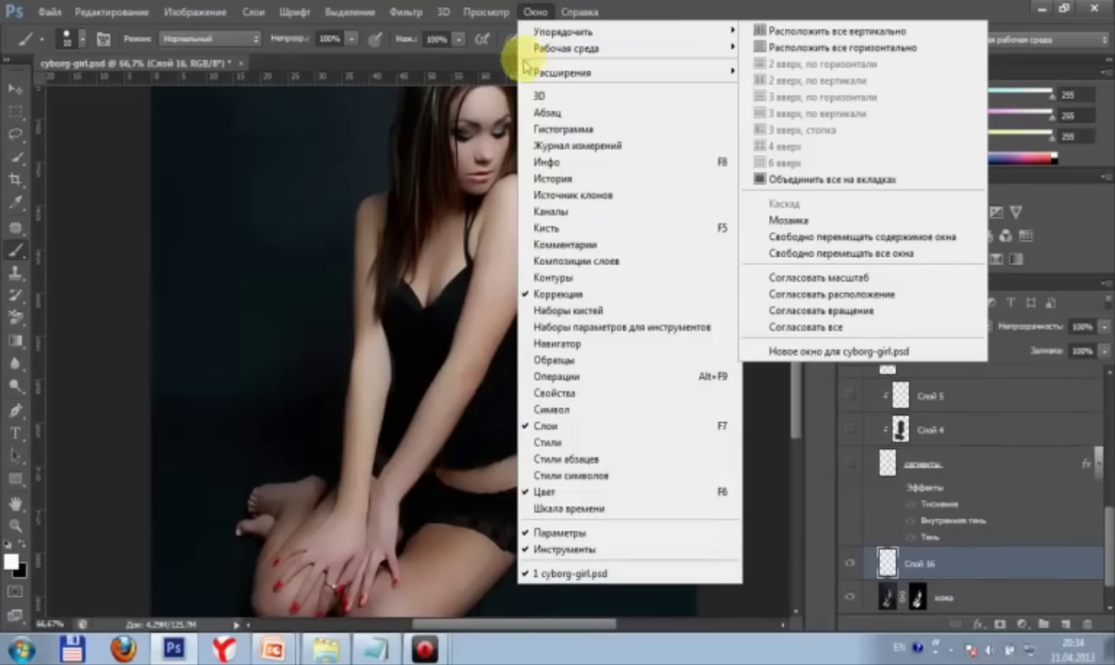
left_click(539, 228)
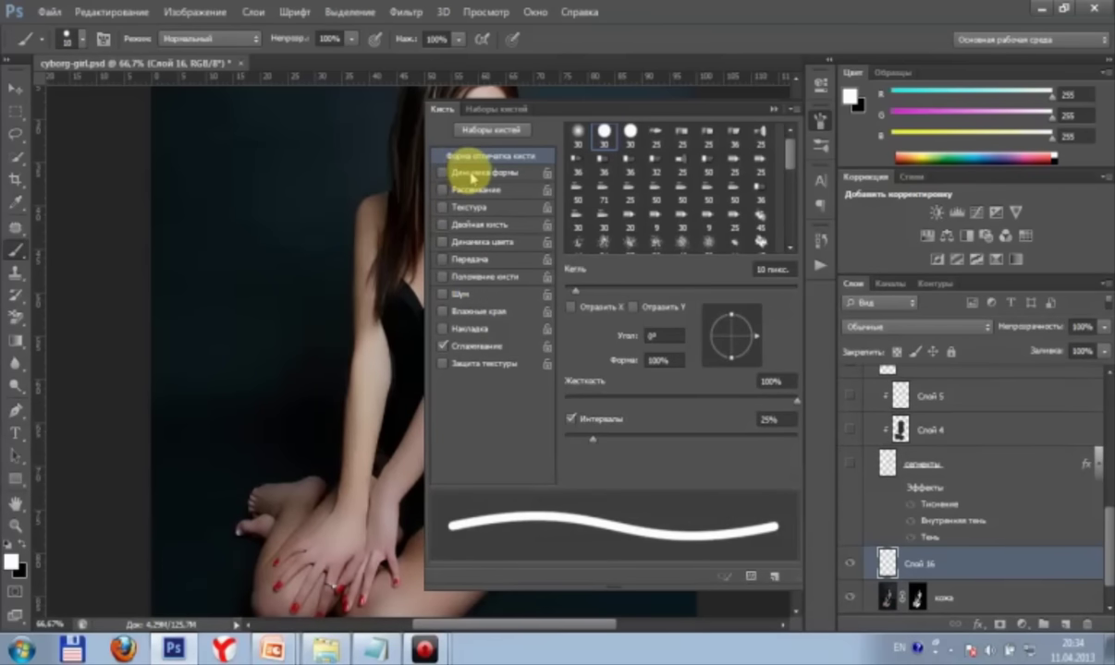
left_click(473, 173)
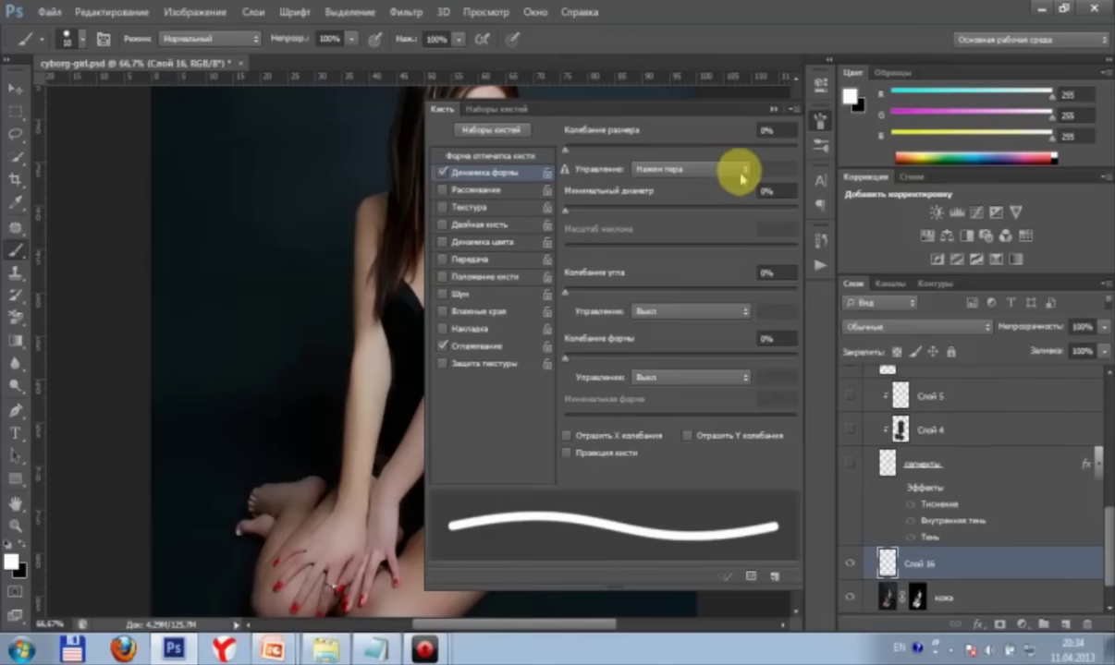
left_click(742, 173)
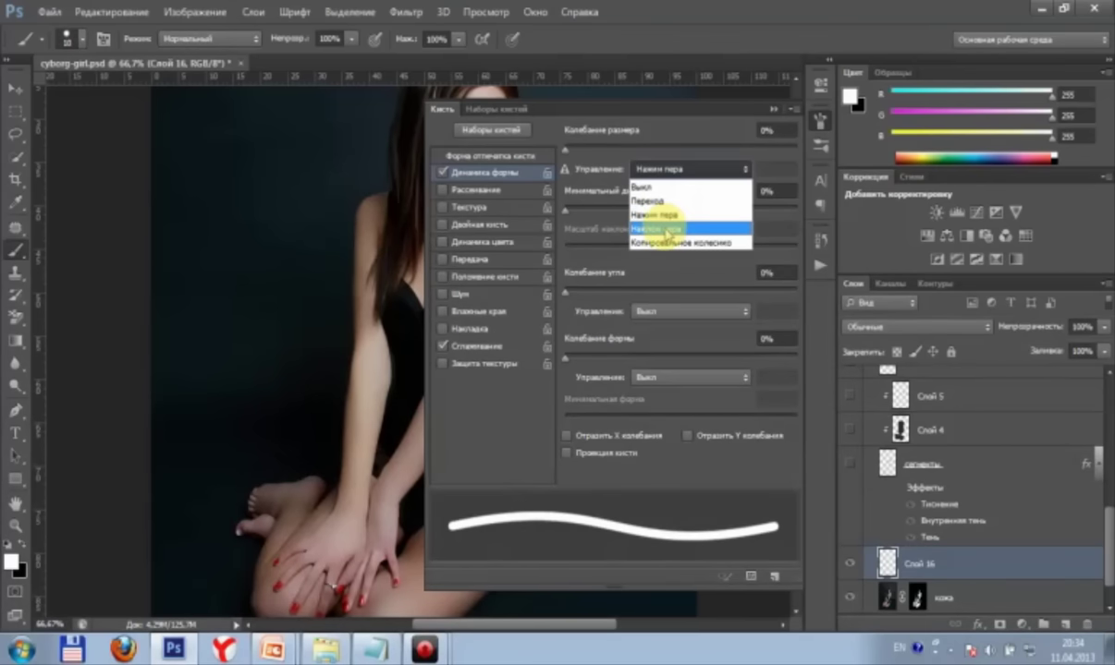
left_click(666, 229)
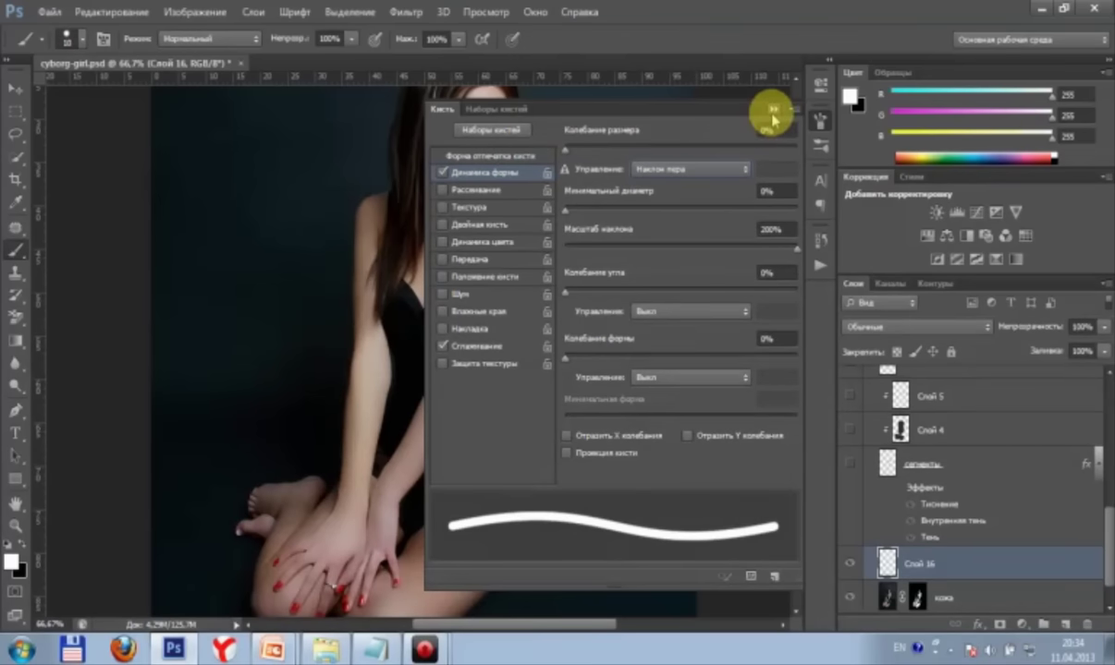
left_click(772, 113)
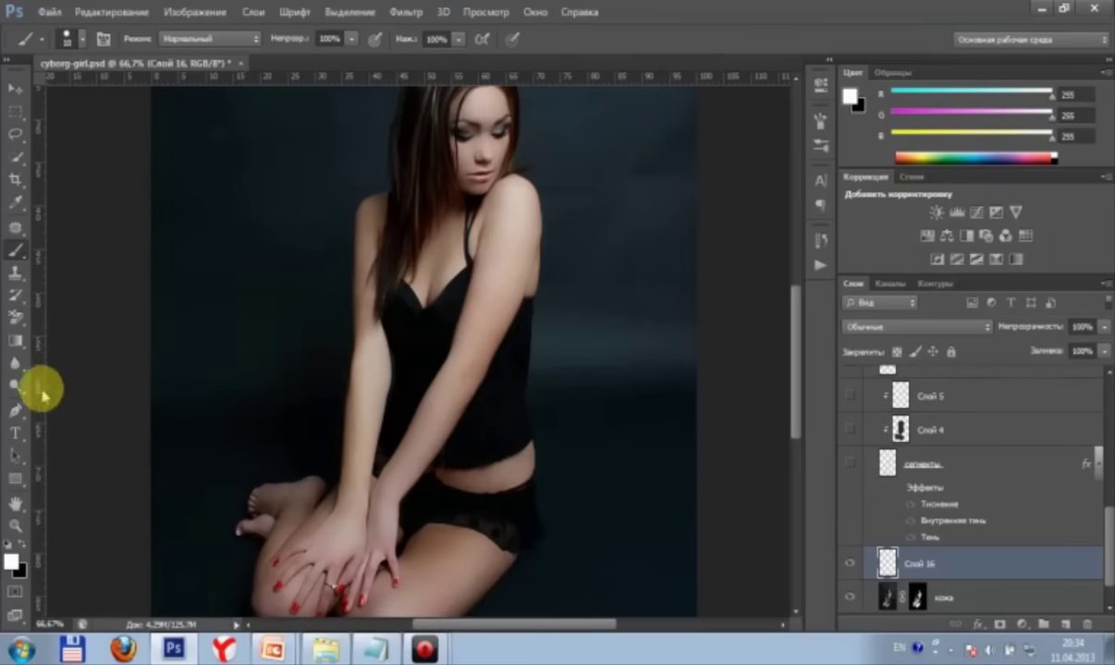
Step: With the Pen tool, anchor on the shoulder and drag a curved path down the upper arm
left_click(15, 411)
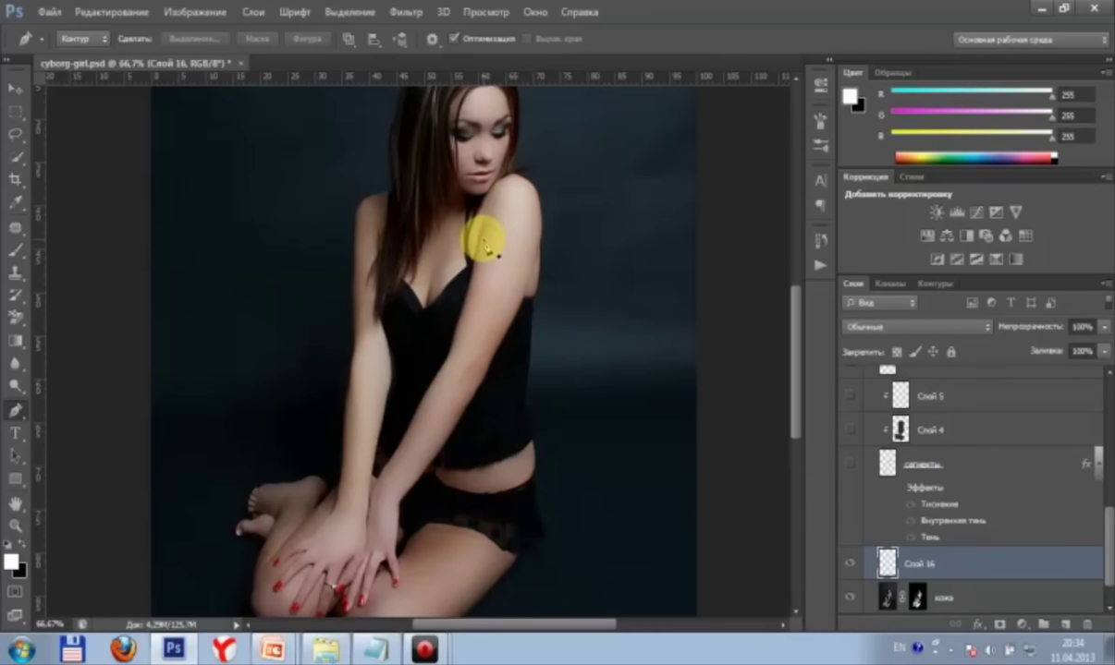
left_click(482, 240)
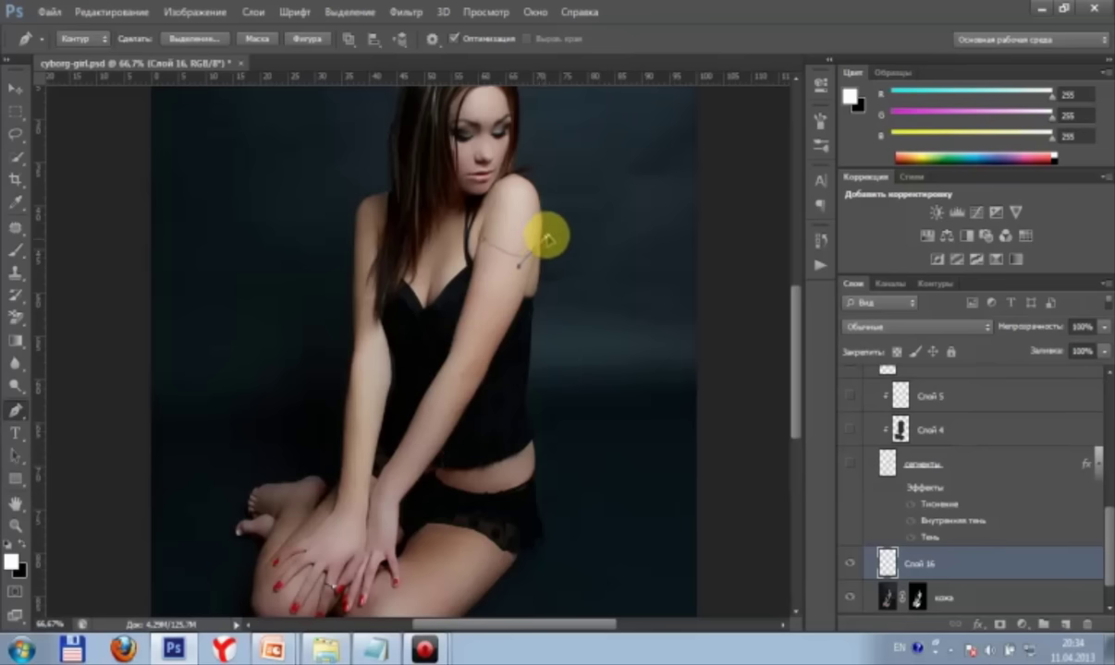
left_click_drag(548, 240, 562, 227)
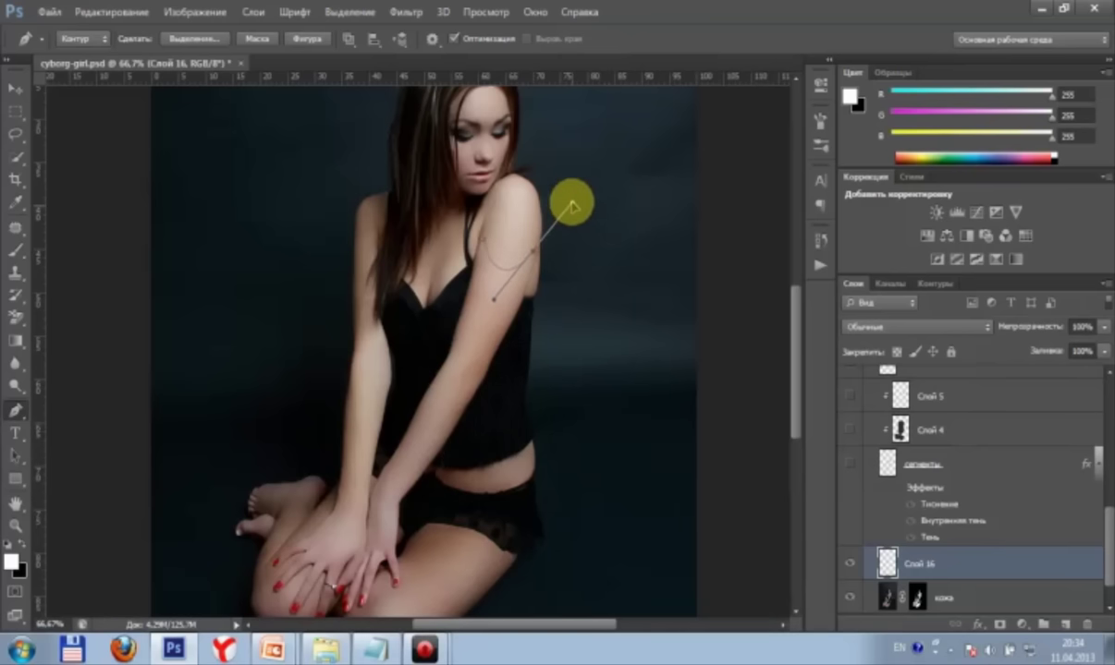
left_click_drag(572, 205, 567, 174)
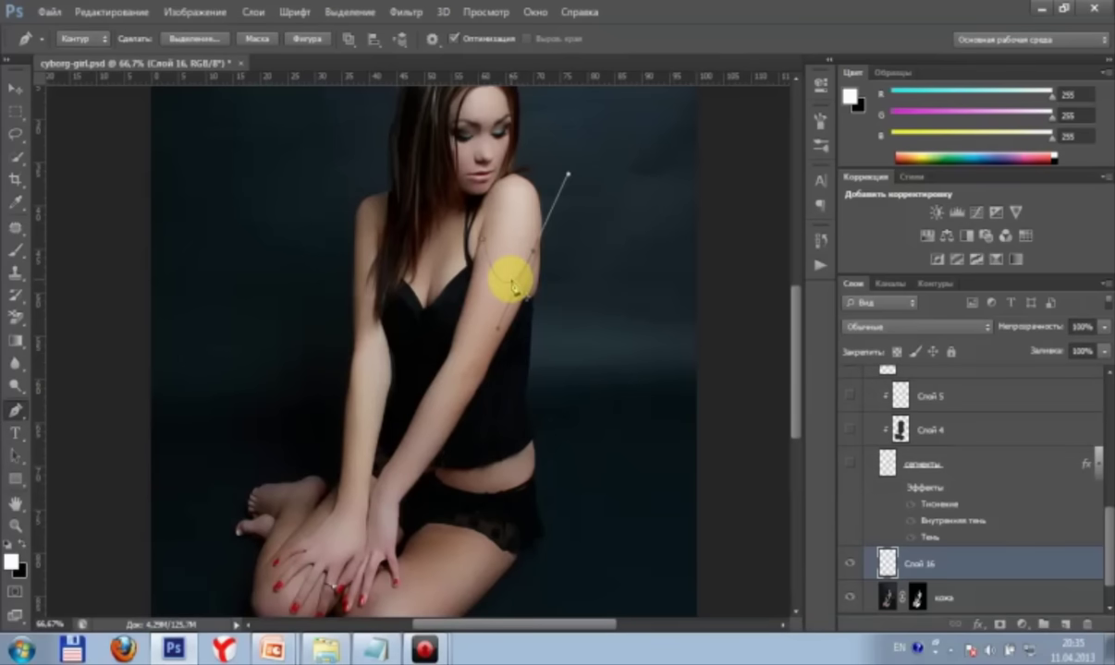
Step: Stroke the path using the Brush tool with Simulate Pressure enabled
right_click(513, 289)
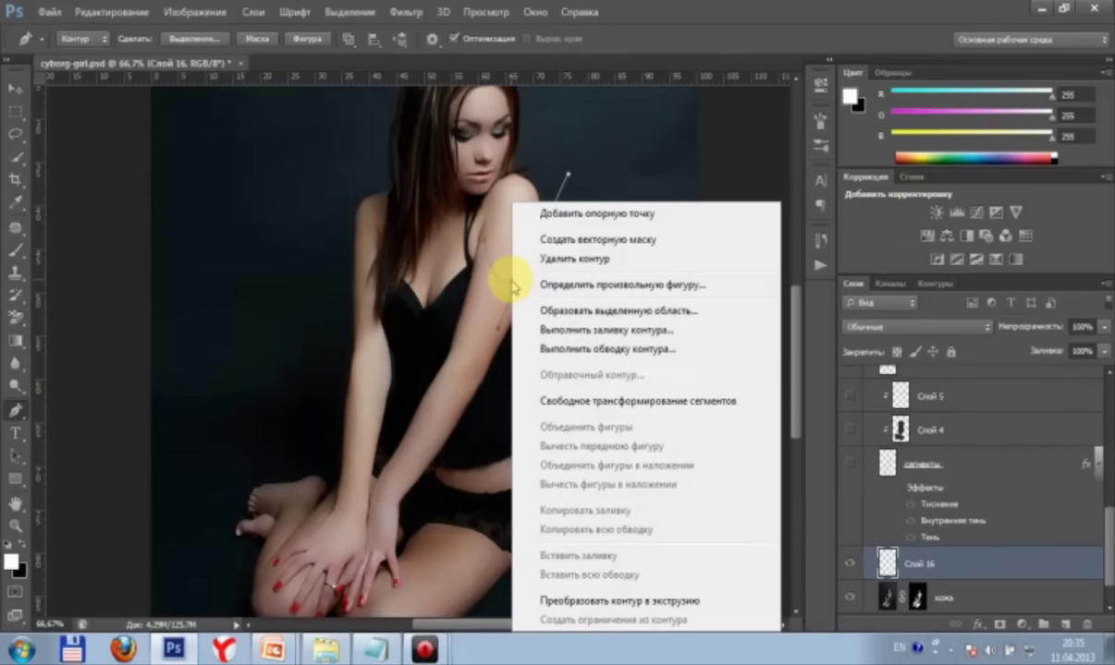
left_click(552, 350)
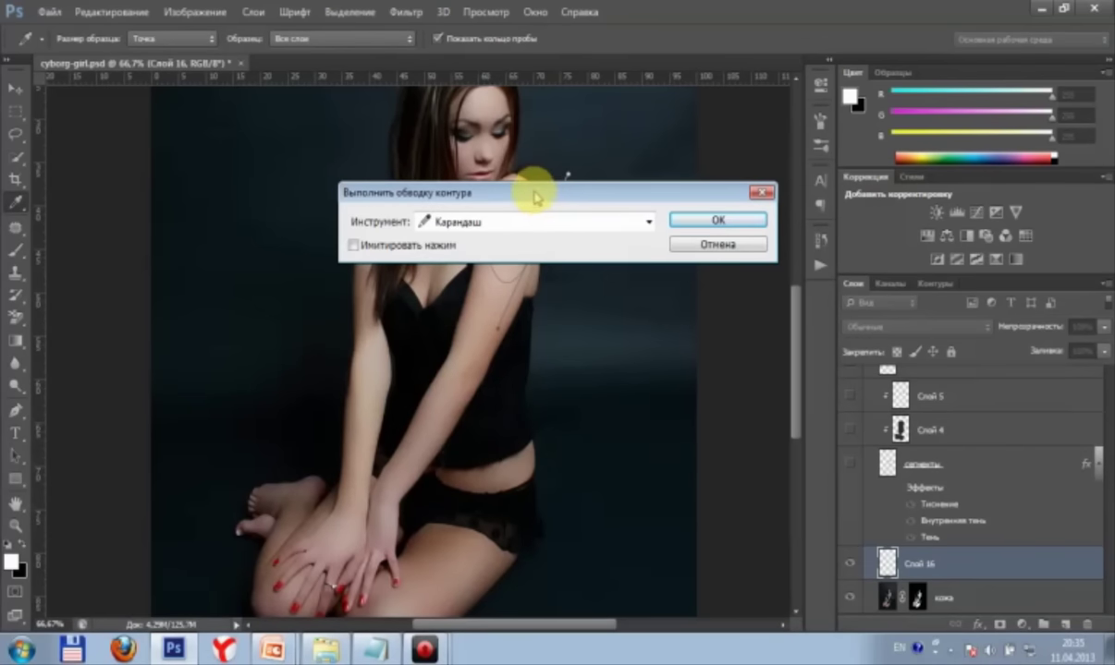
left_click_drag(534, 196, 626, 109)
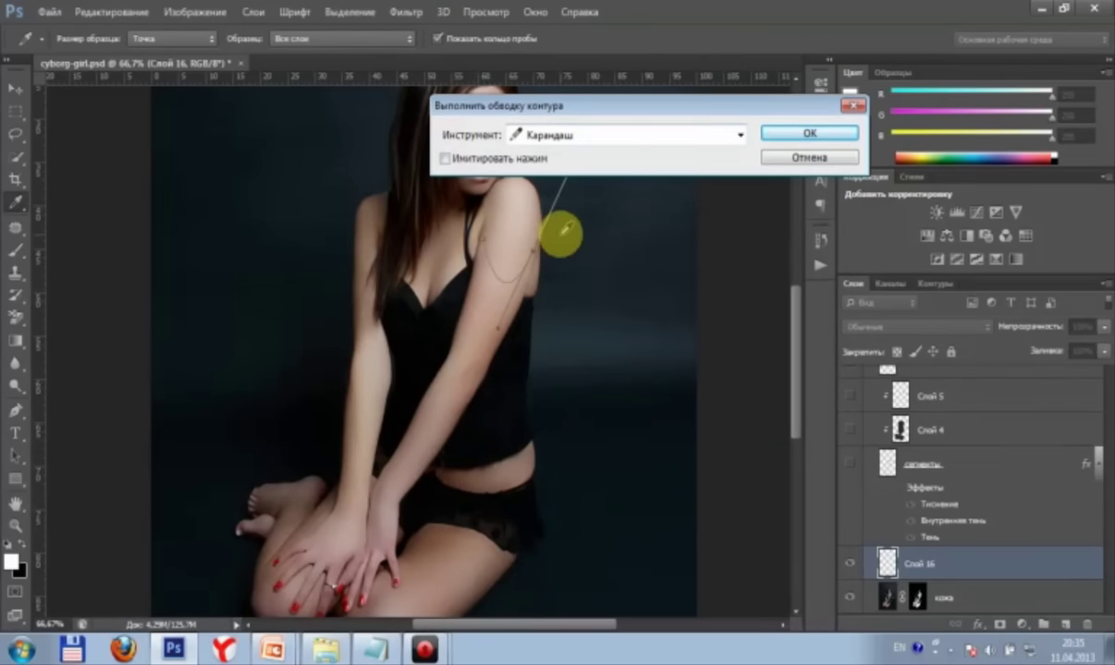
left_click(739, 136)
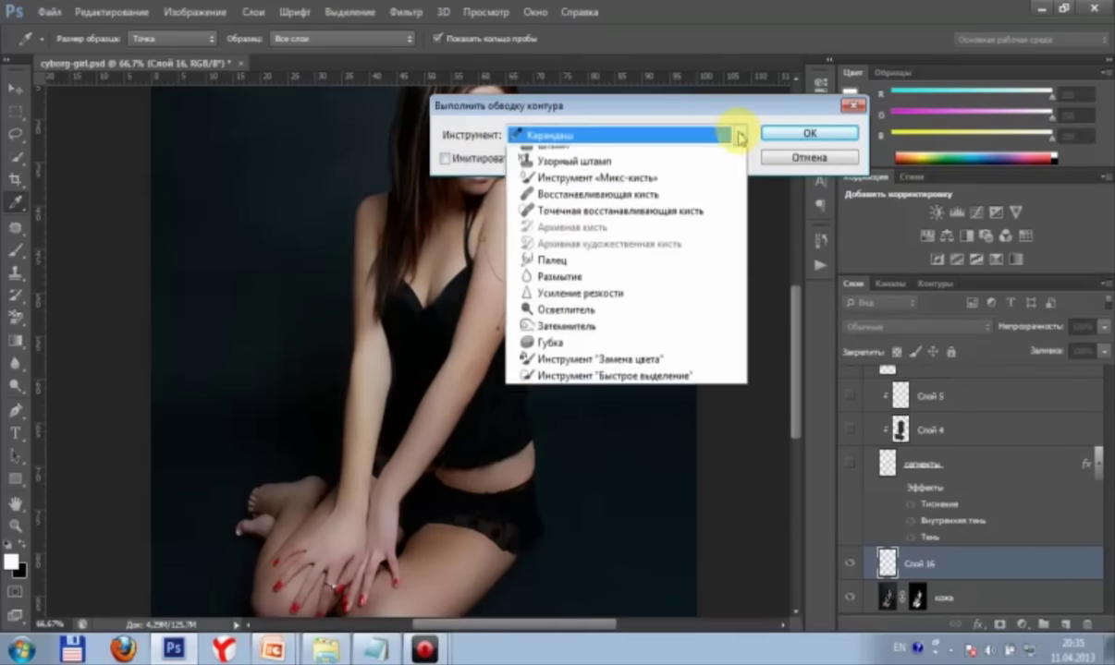
left_click(509, 170)
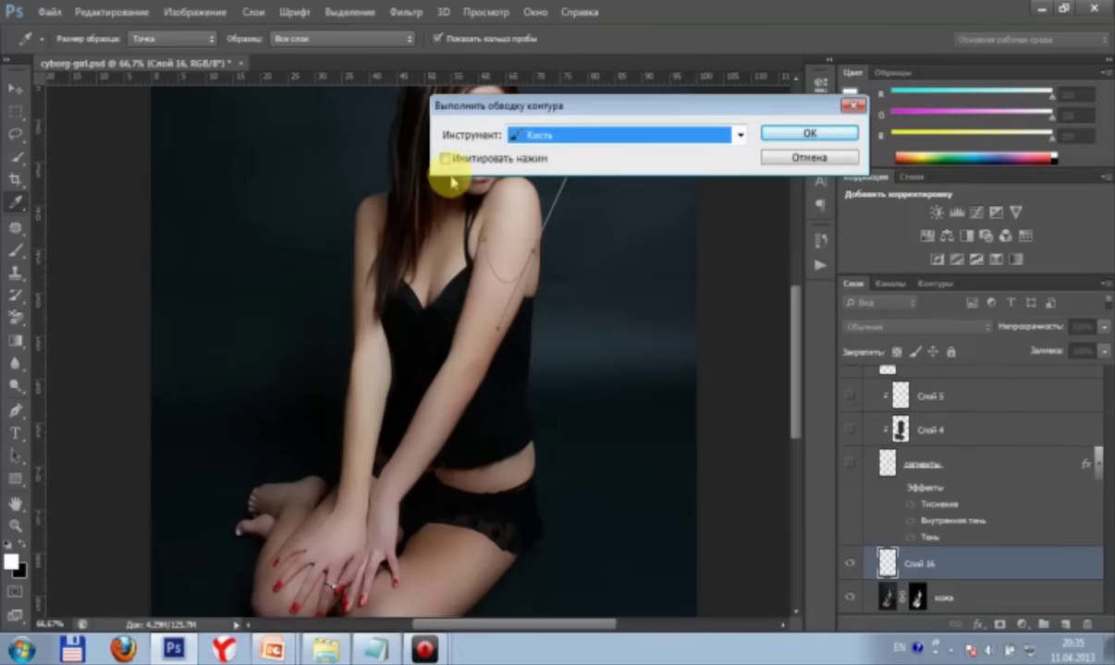
left_click(446, 160)
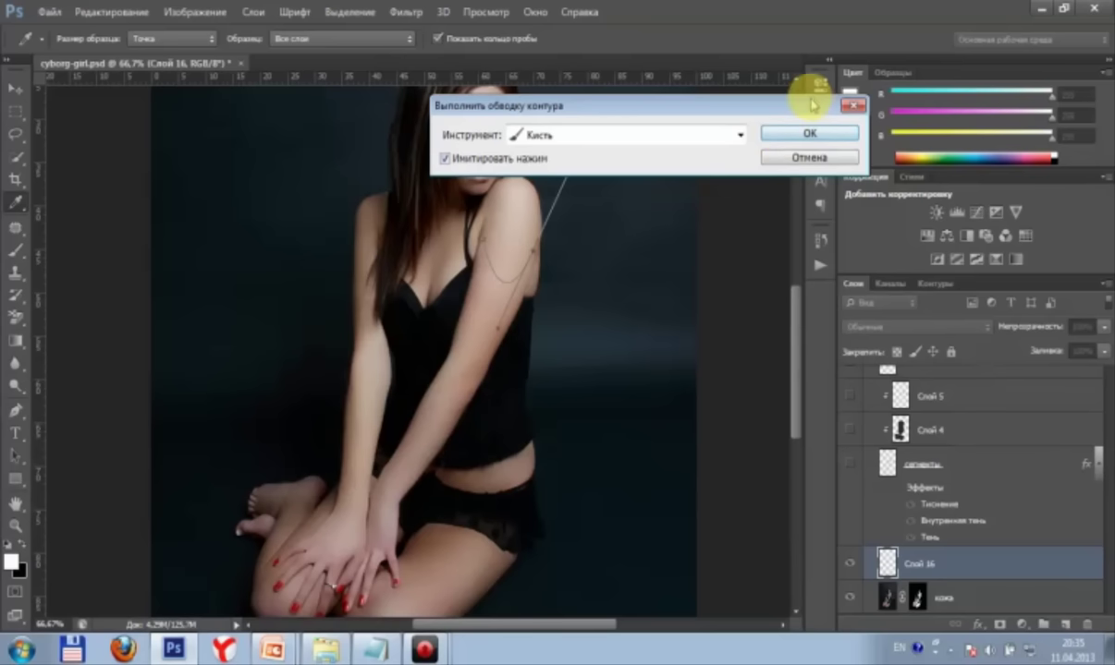
mouse_move(814, 105)
left_mouse_down()
mouse_move(627, 157)
mouse_move(700, 118)
mouse_move(746, 118)
left_mouse_up()
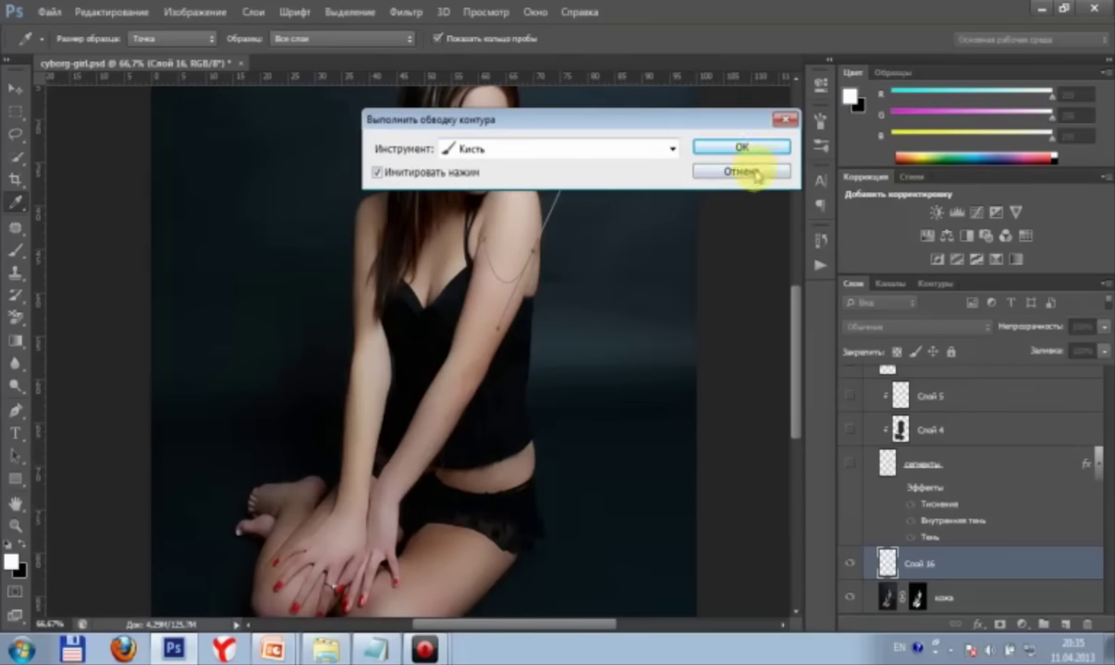
left_click(745, 149)
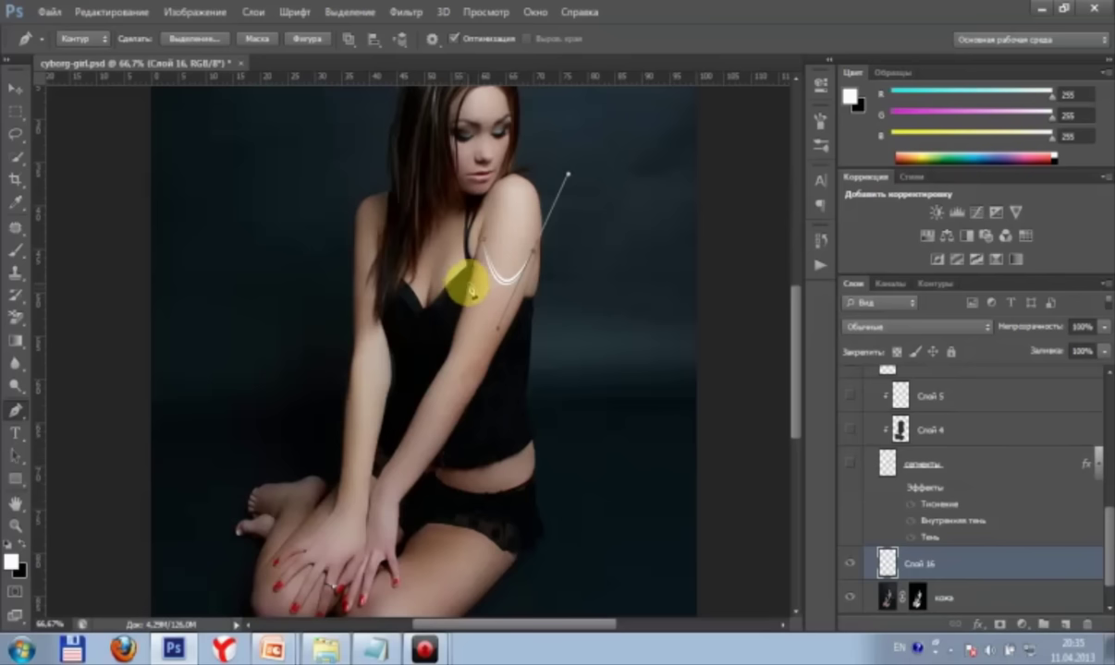
Step: Delete the stroked work path and hide Слой 16's white shoulder arc
right_click(510, 275)
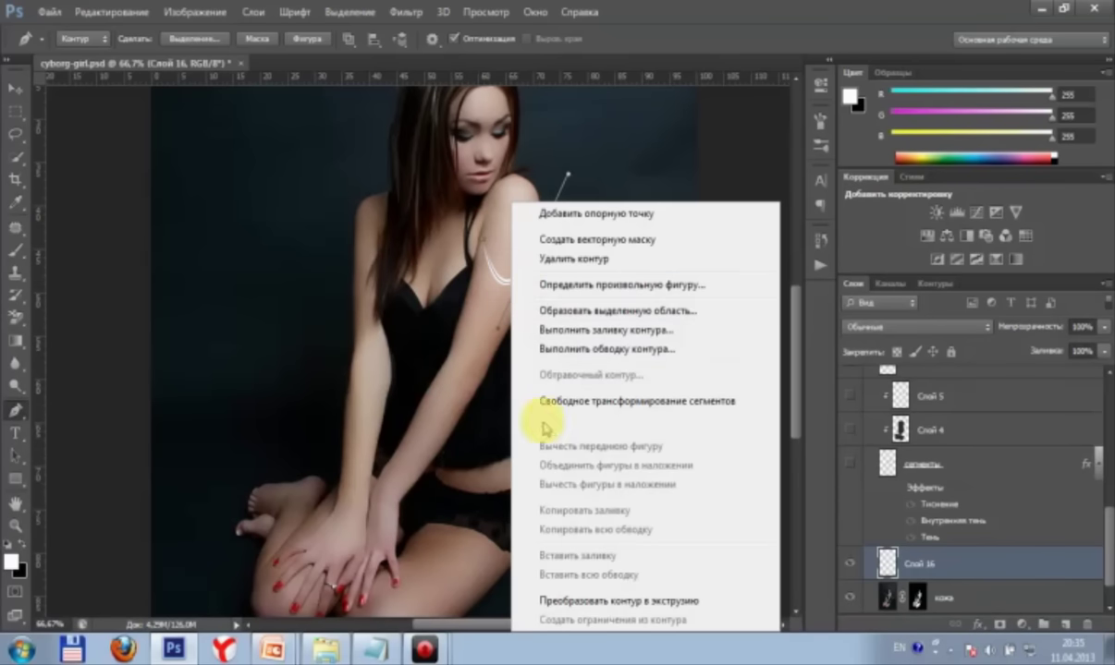
left_click(565, 264)
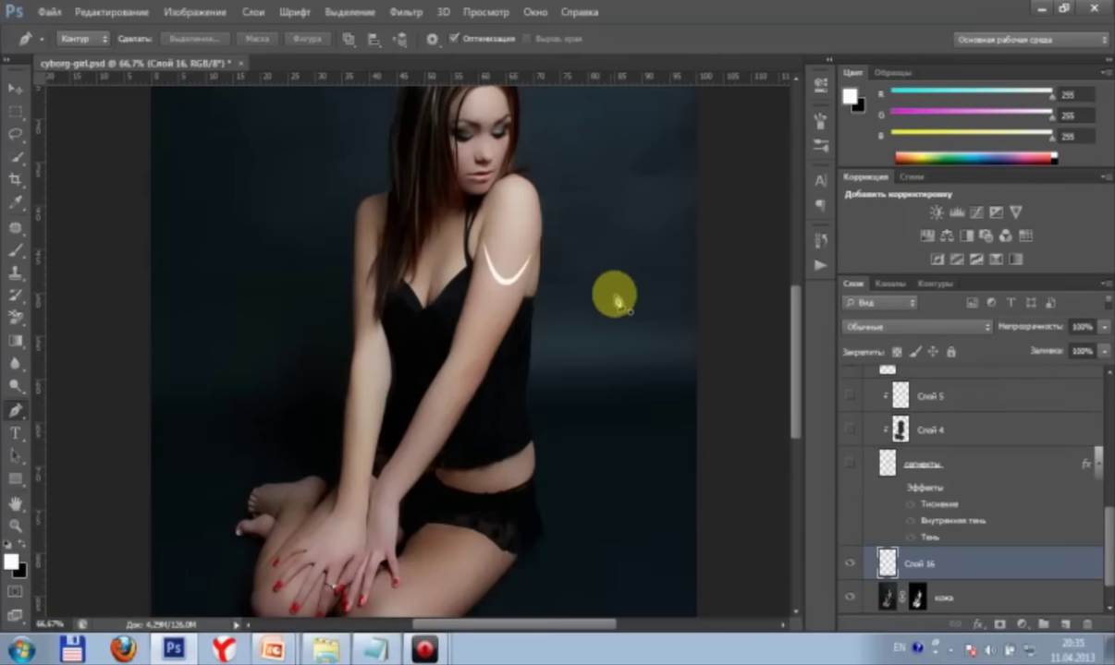
scroll(796, 311, "down", 2)
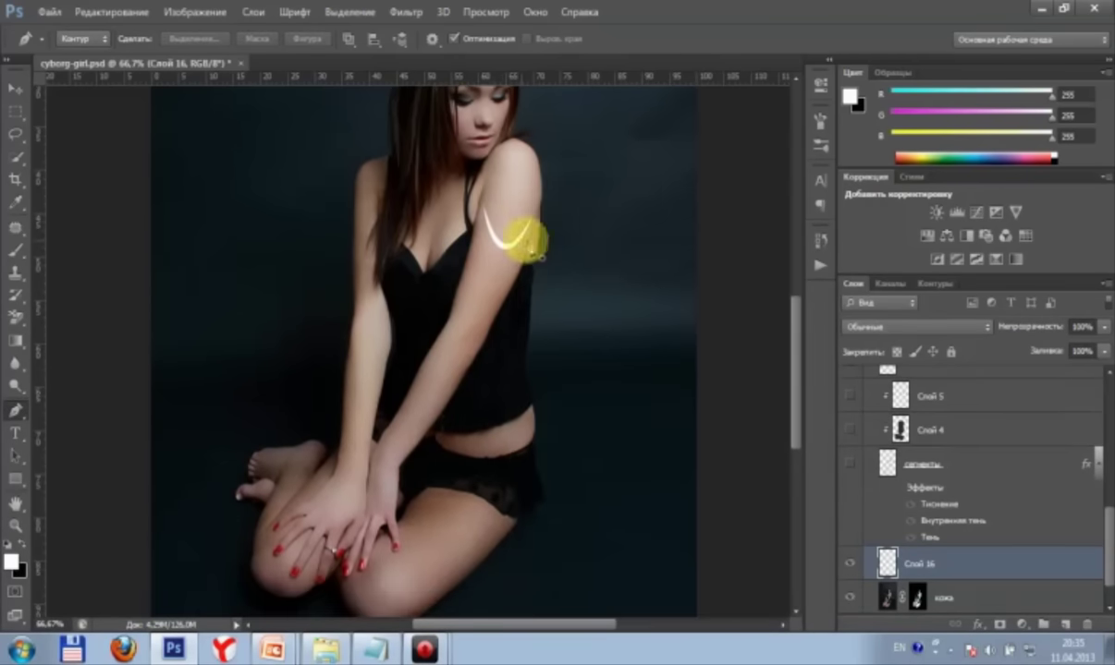
left_click(848, 565)
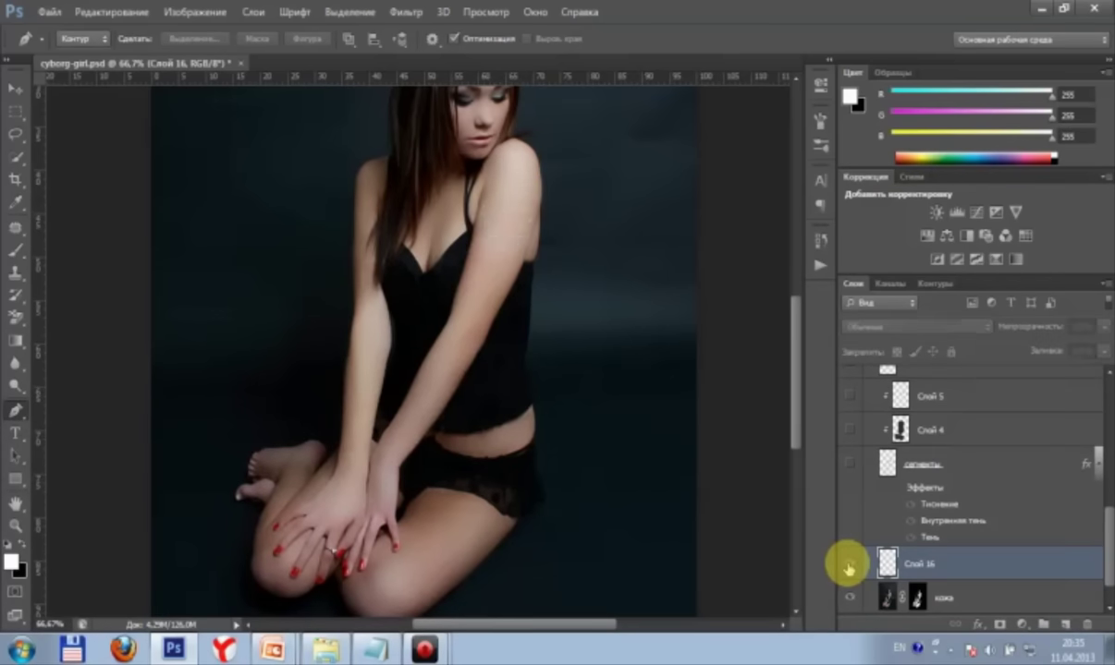
left_click(848, 565)
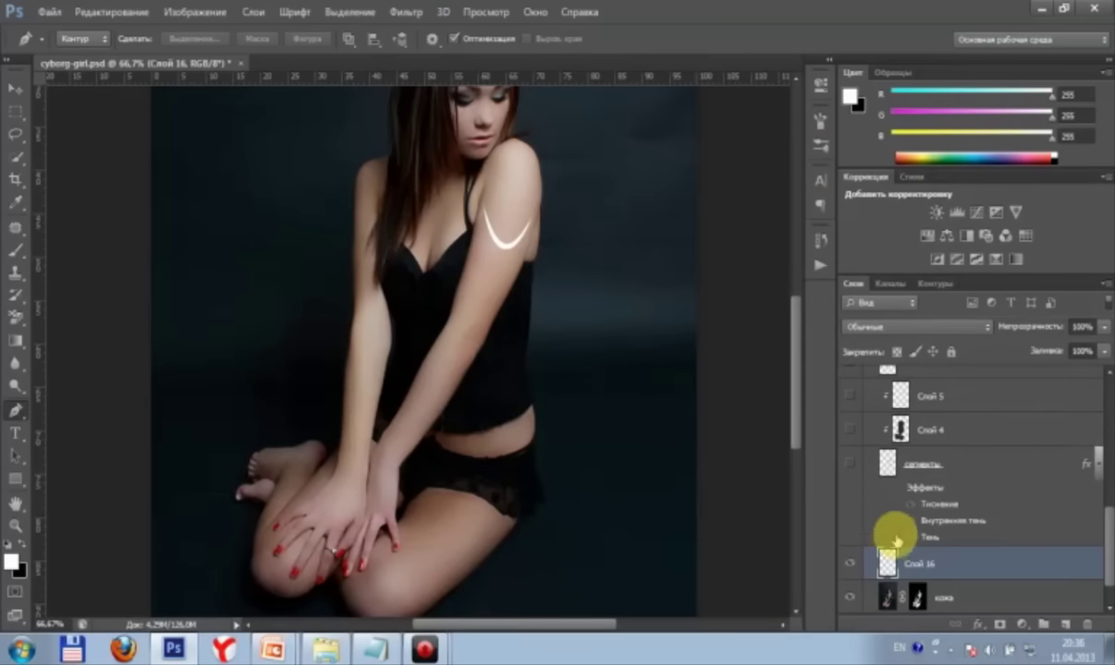
left_click(849, 570)
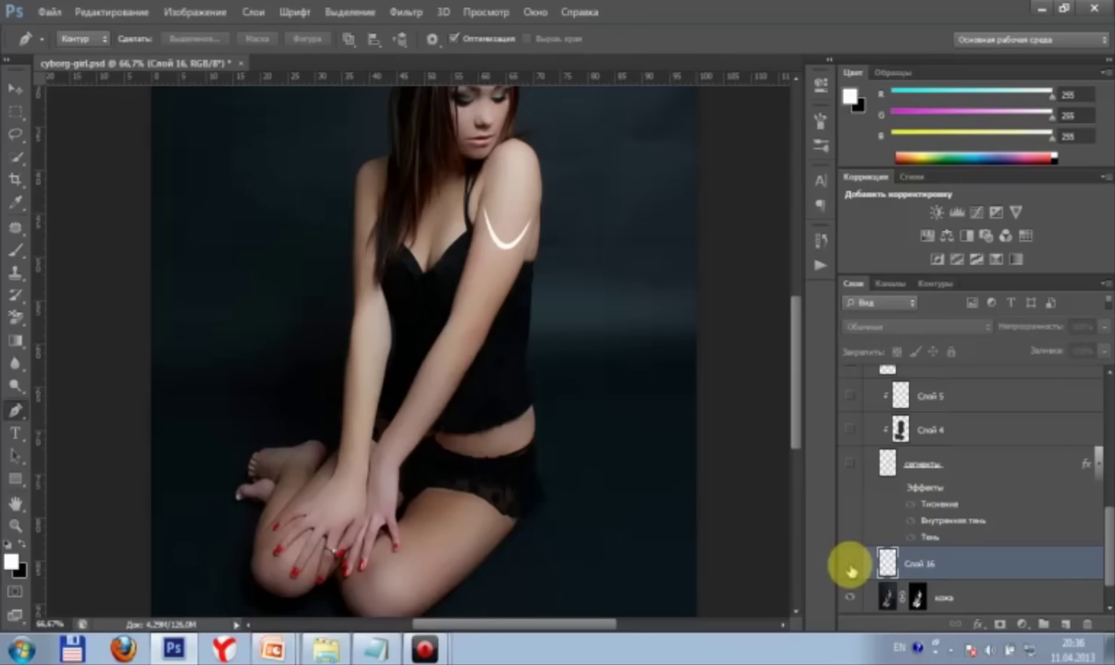
Step: Show the сегменты layer and paint to lengthen the red seam line near the knee
left_click(849, 460)
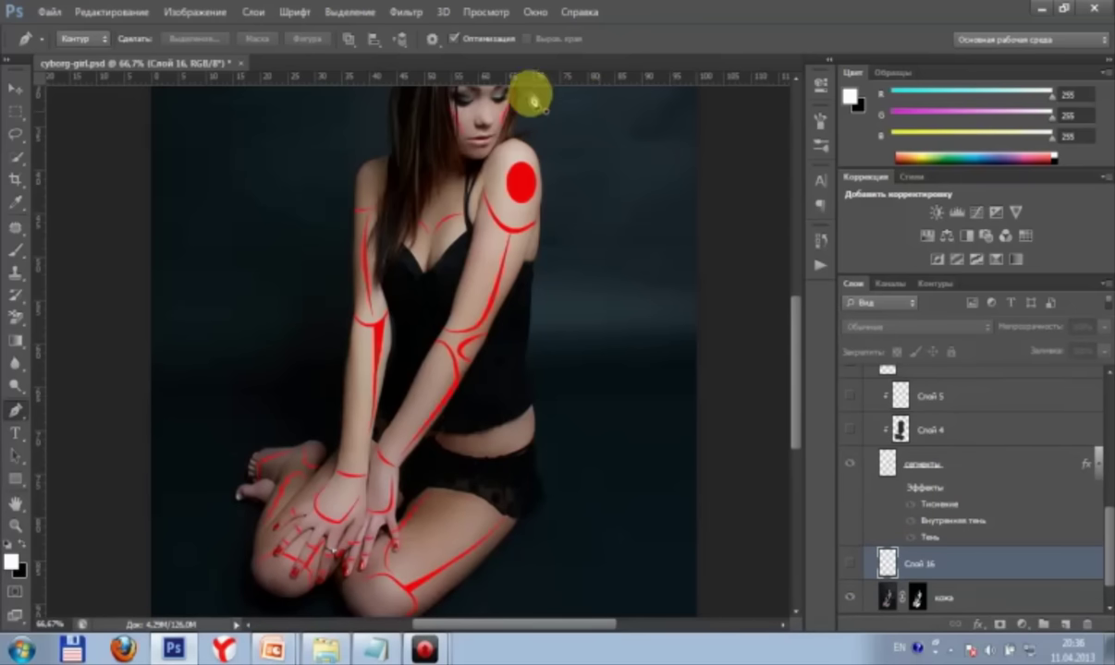
left_click_drag(797, 351, 796, 318)
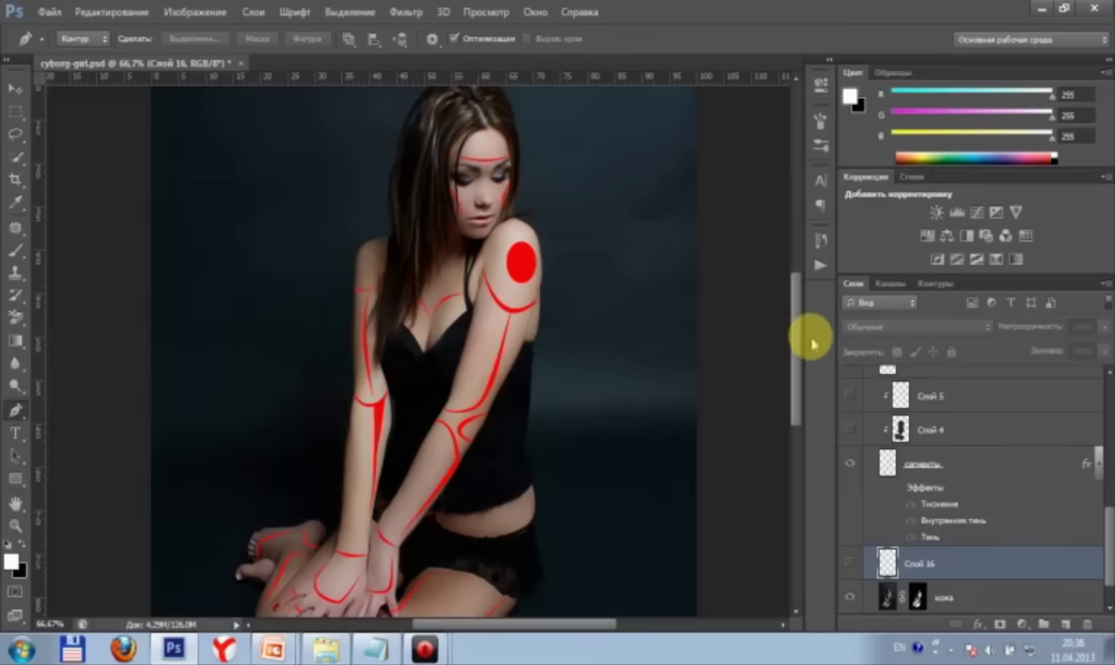
left_click_drag(793, 298, 797, 322)
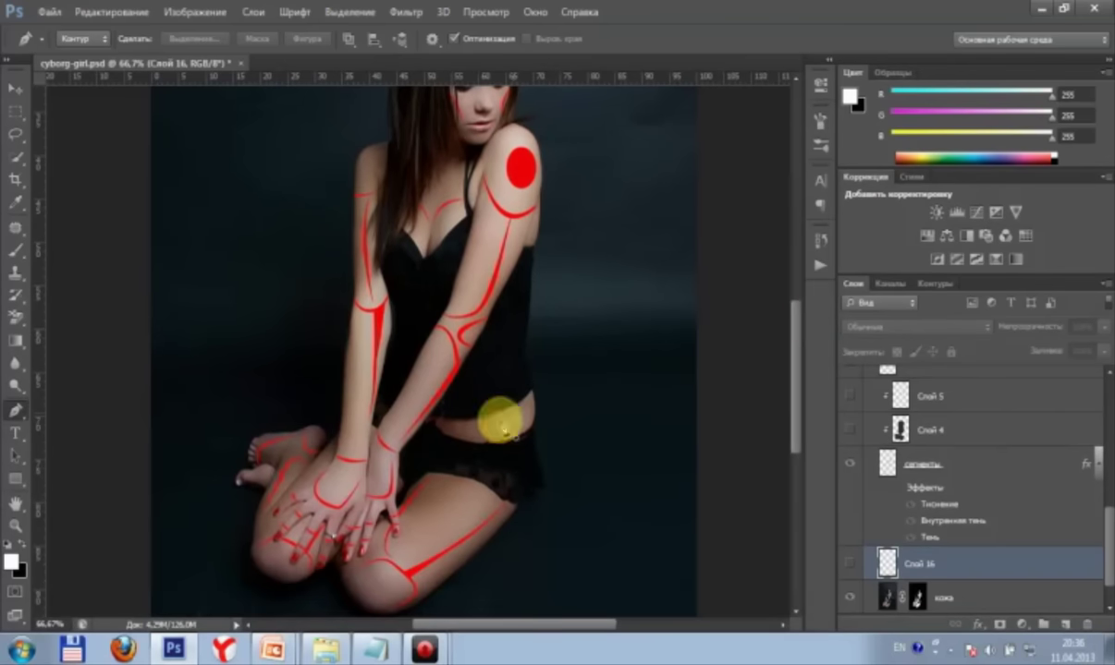
key("alt+shift")
left_click_drag(423, 585, 442, 555)
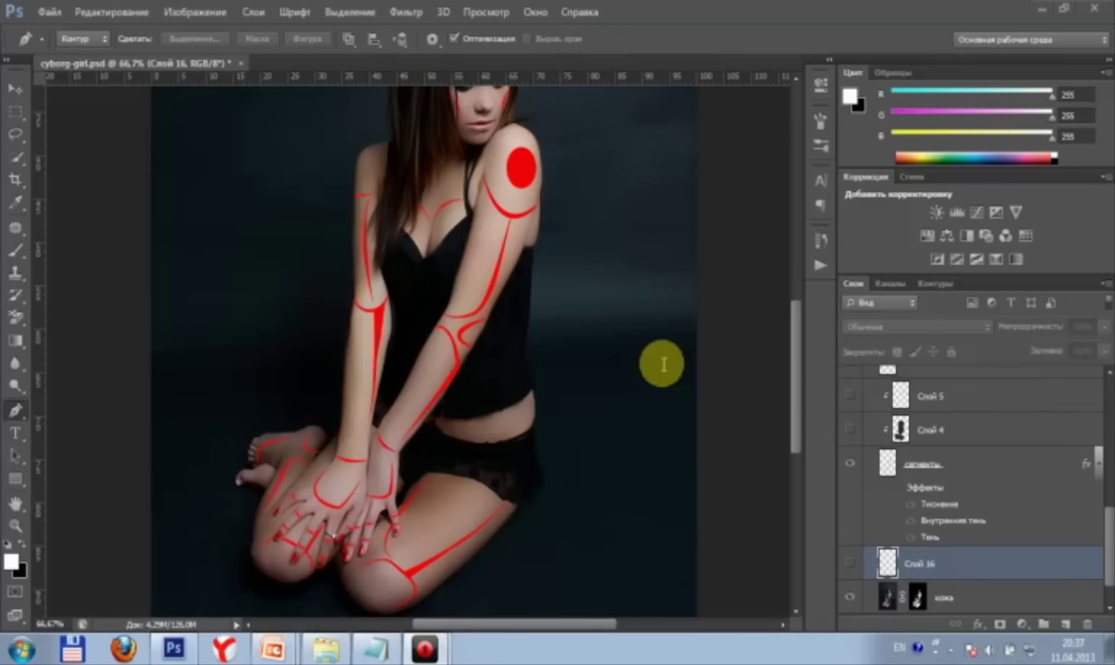
Step: Select the кожа layer and browse the Blur filters without applying any
left_click(420, 13)
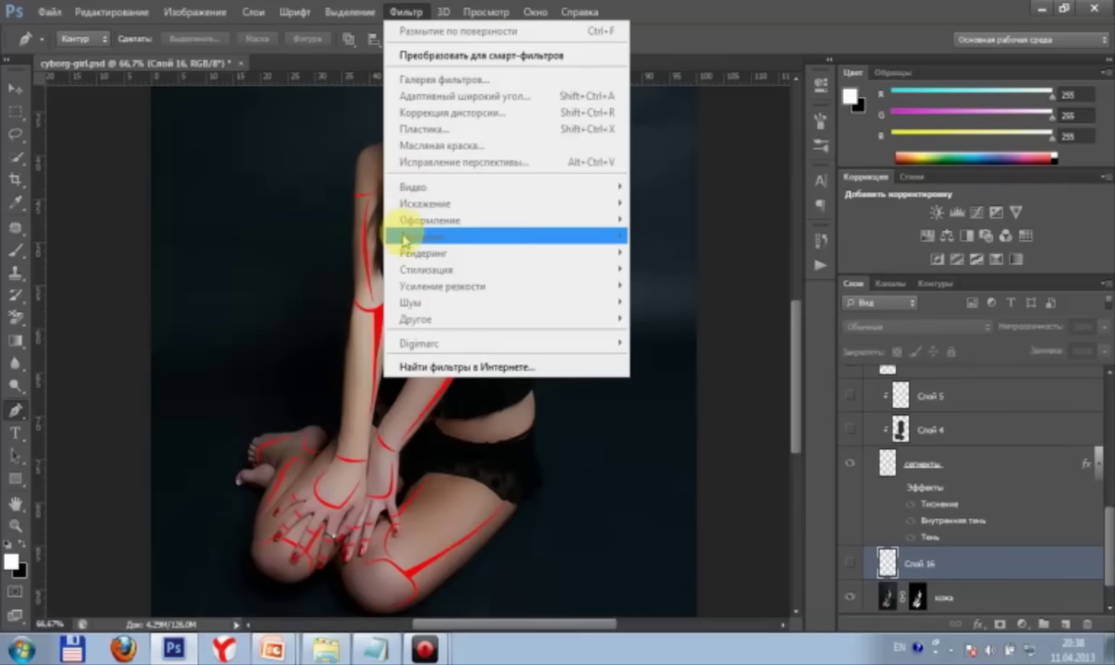
left_click(892, 564)
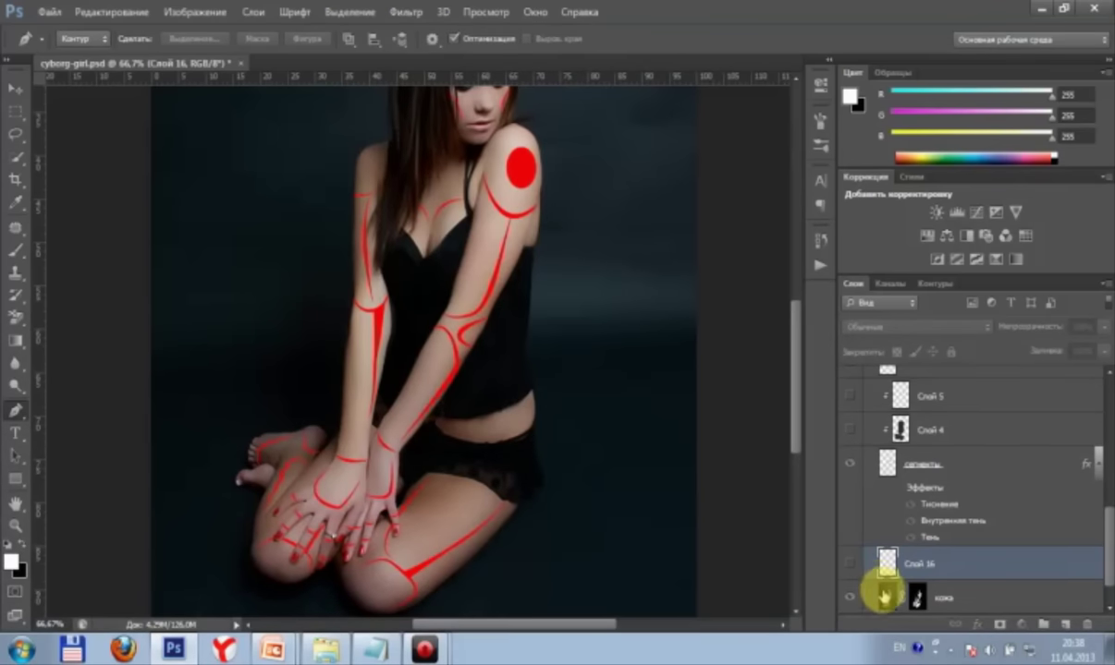
left_click(883, 594)
left_click(403, 12)
mouse_move(435, 237)
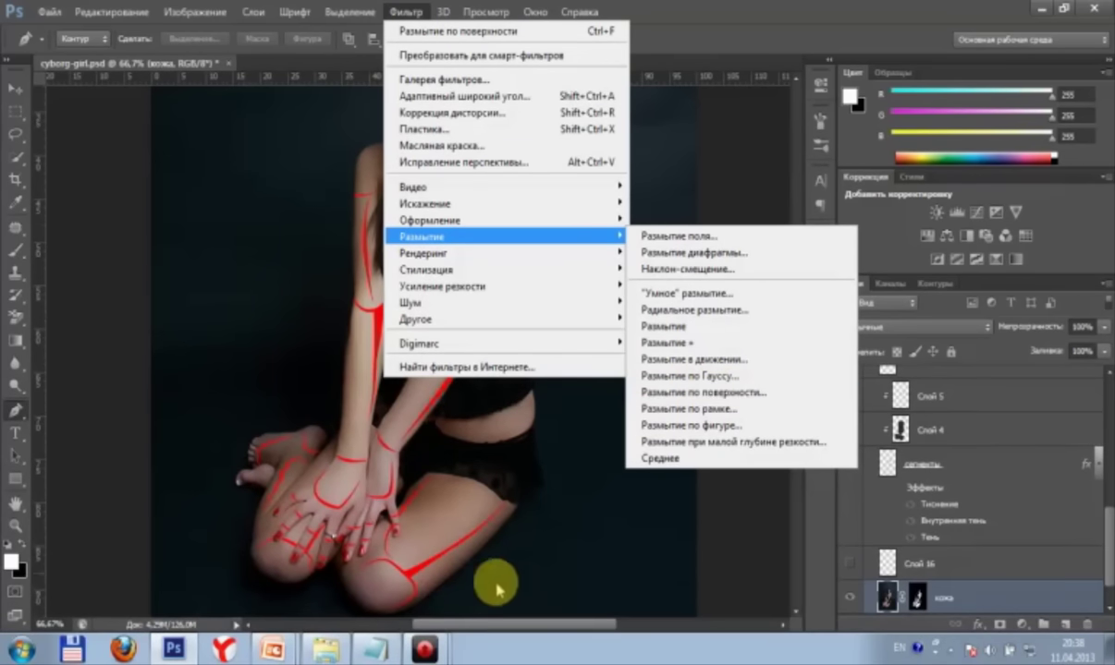
left_click(426, 650)
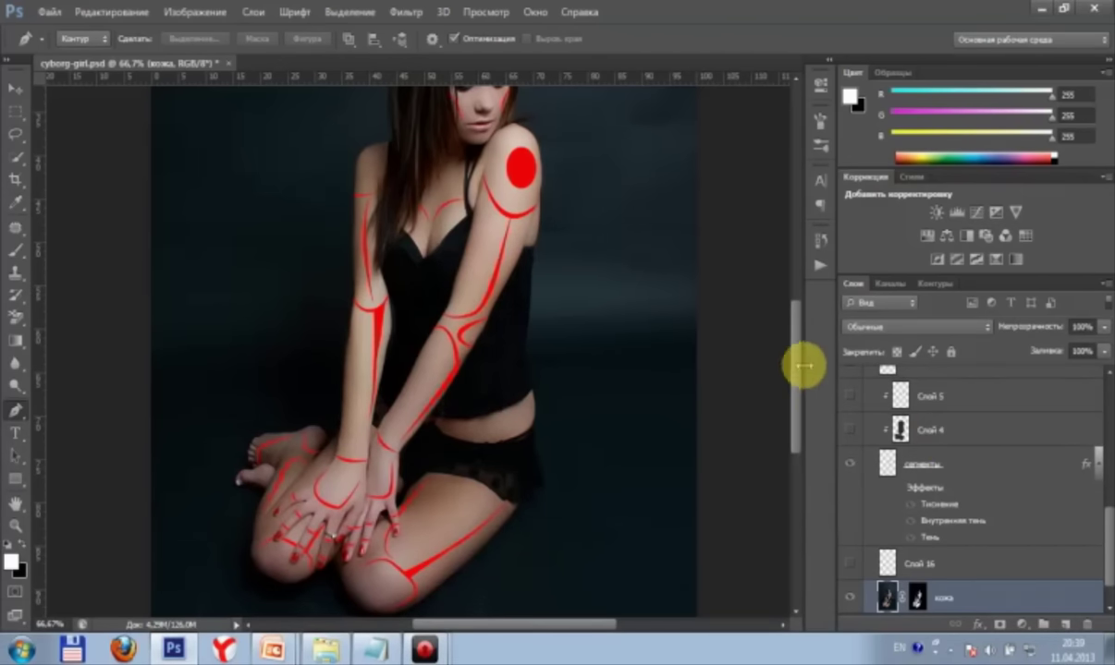
Step: Hide the red сегменты seams and show Слой 16's white shoulder arc
left_click_drag(791, 378, 795, 356)
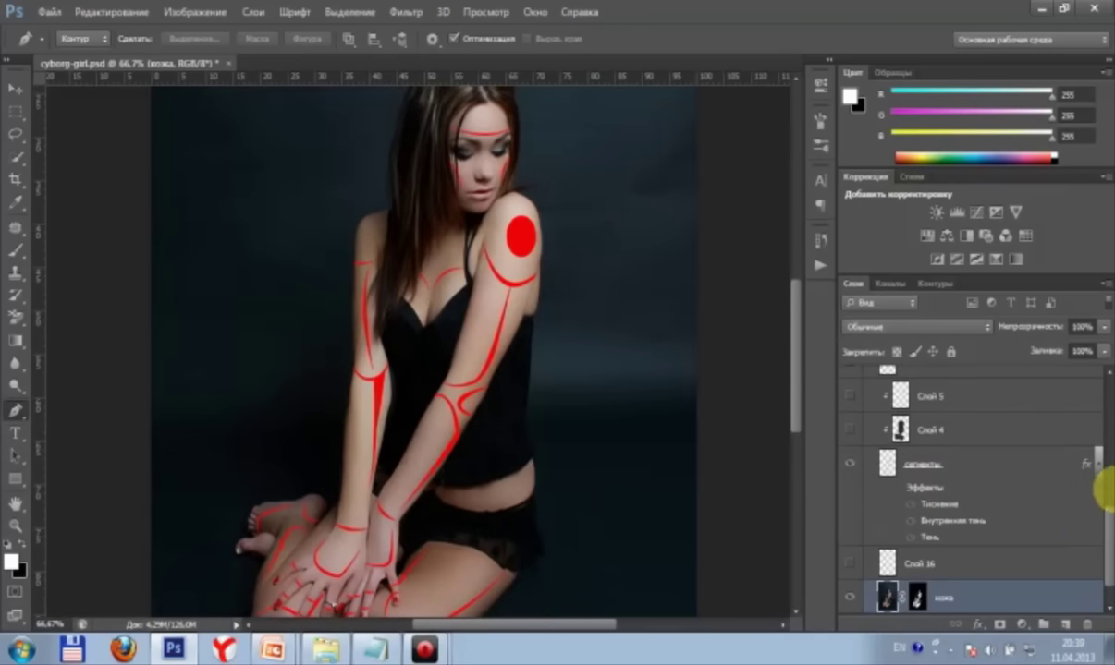
scroll(1094, 499, "down", 1)
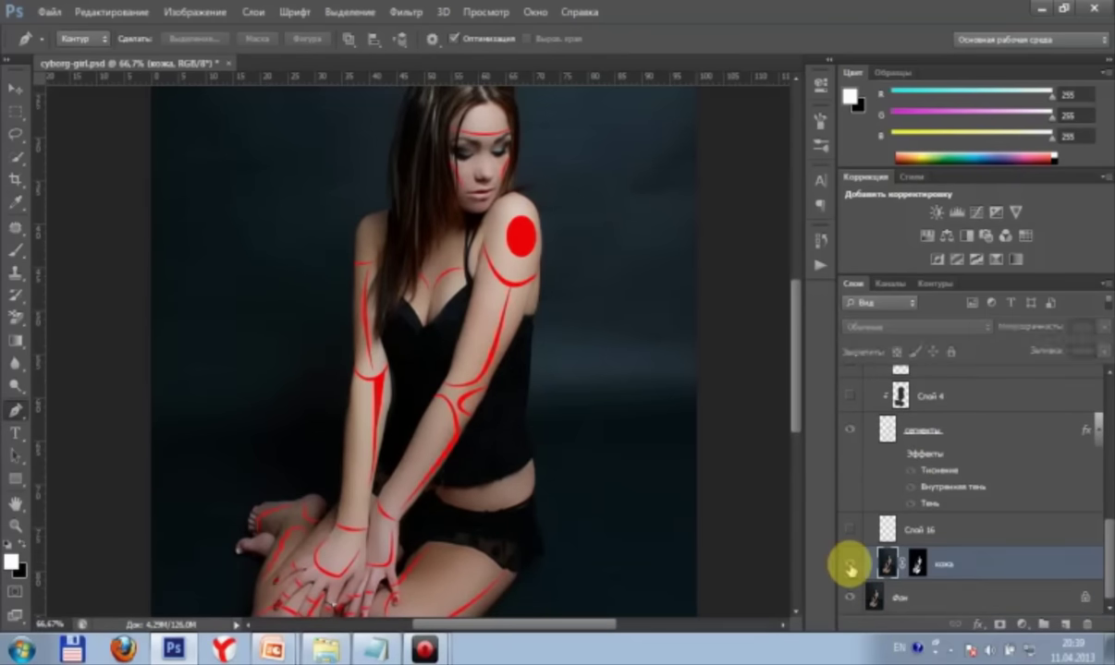
left_click(850, 430)
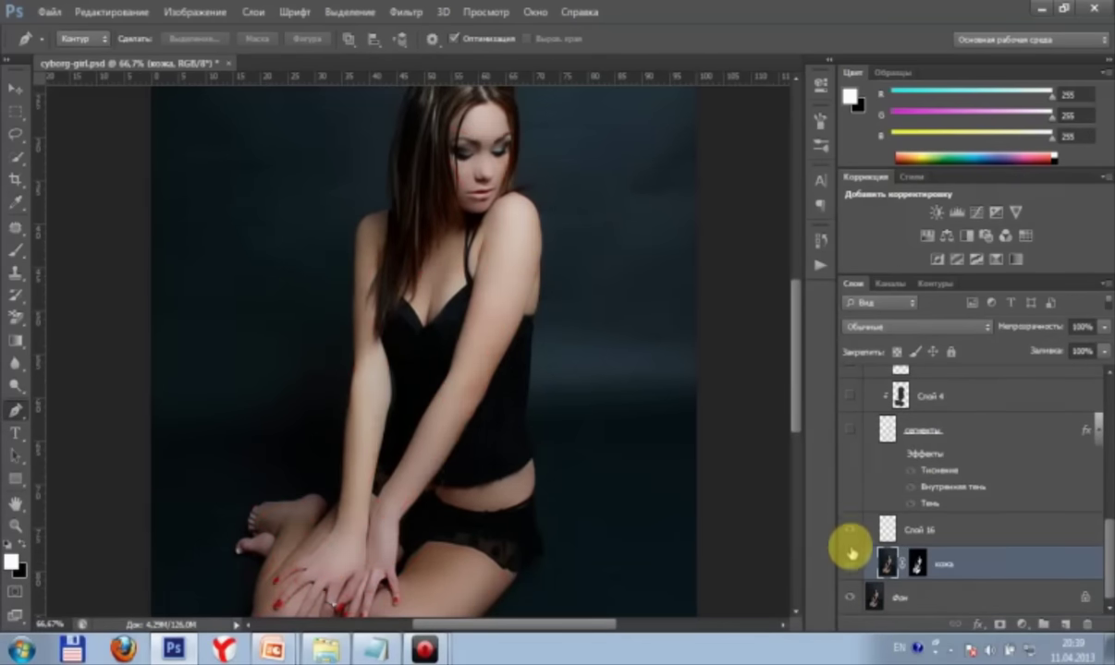
left_click(850, 529)
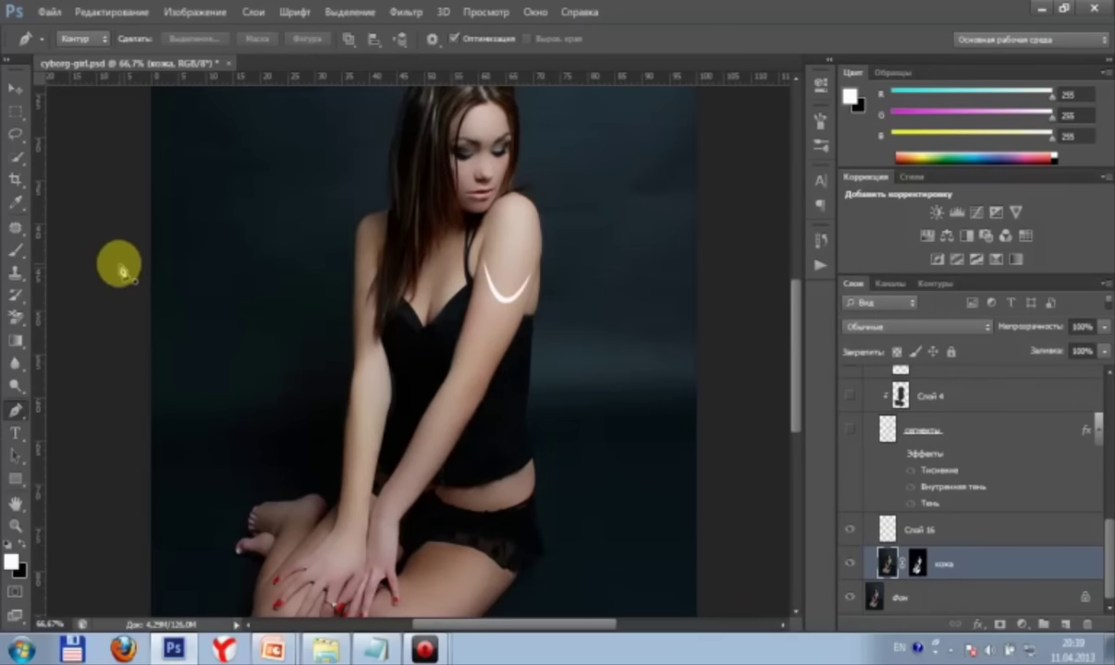
Step: On Слой 16, select an oval on the shoulder, fill it white and deselect
left_click(14, 114)
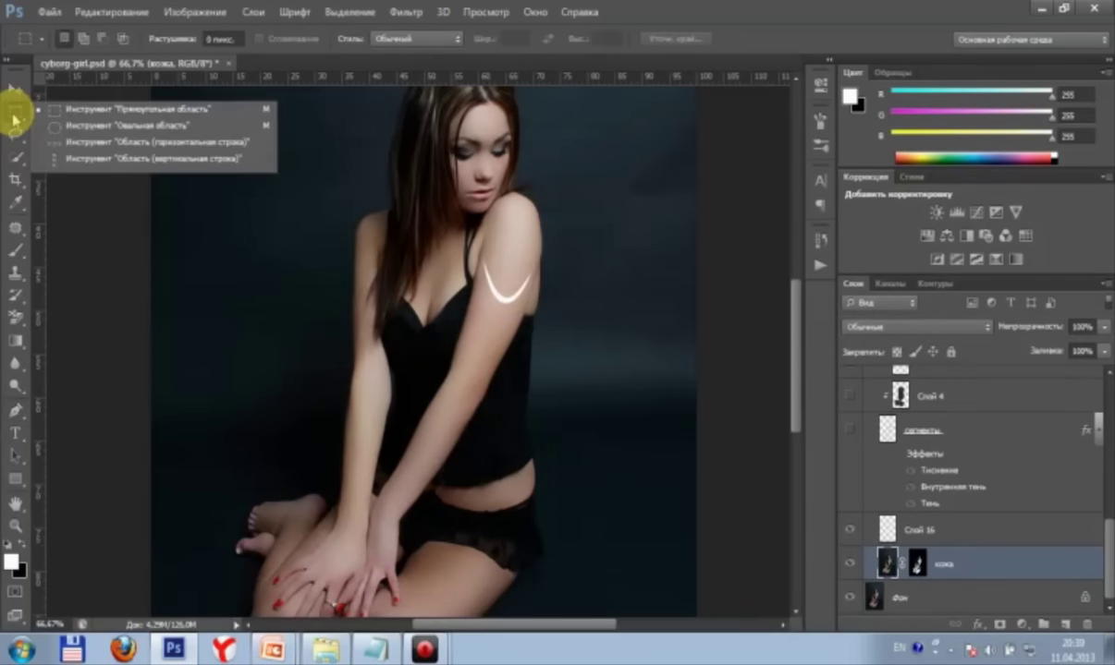
left_click(110, 125)
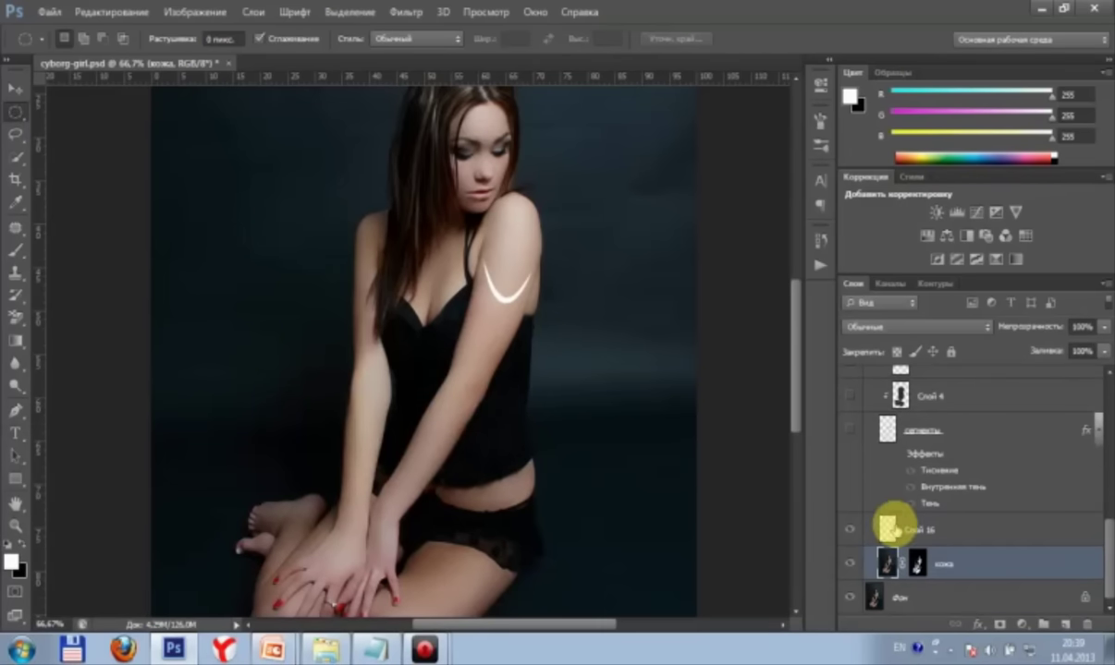
left_click(887, 526)
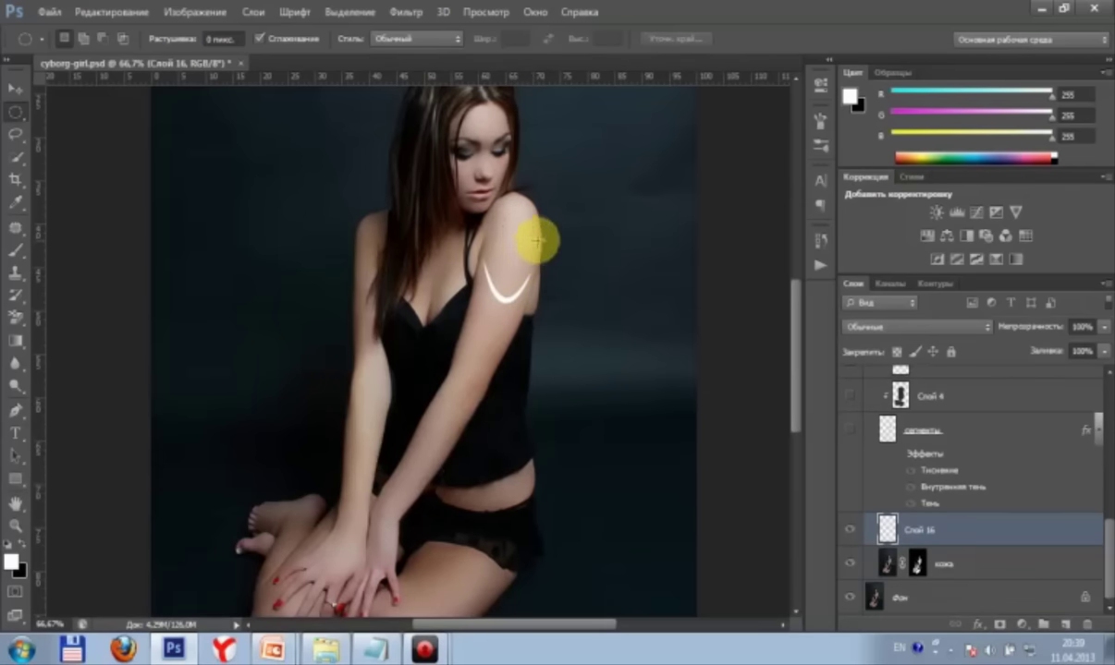
left_click_drag(530, 250, 537, 242)
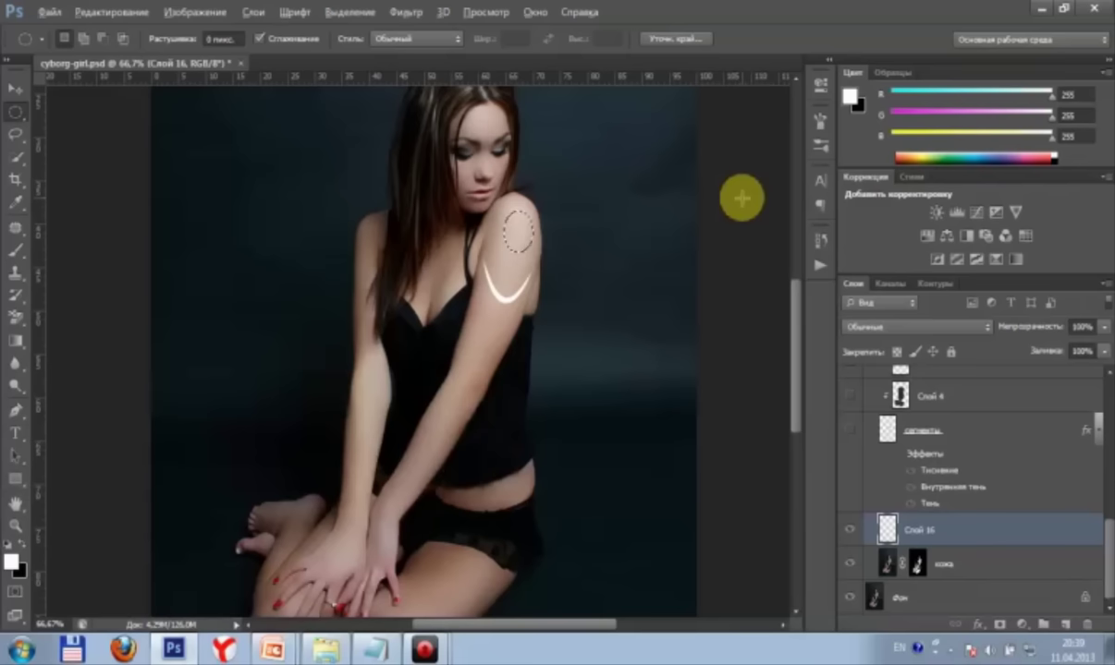
key("alt+BackSpace")
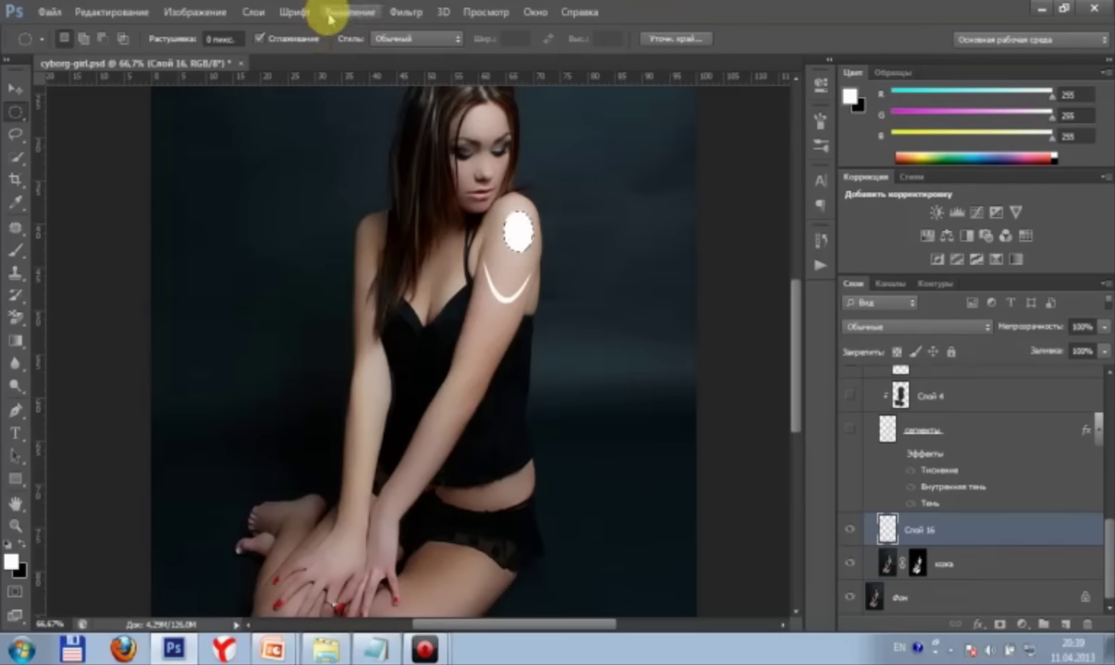
left_click(349, 12)
left_click(352, 42)
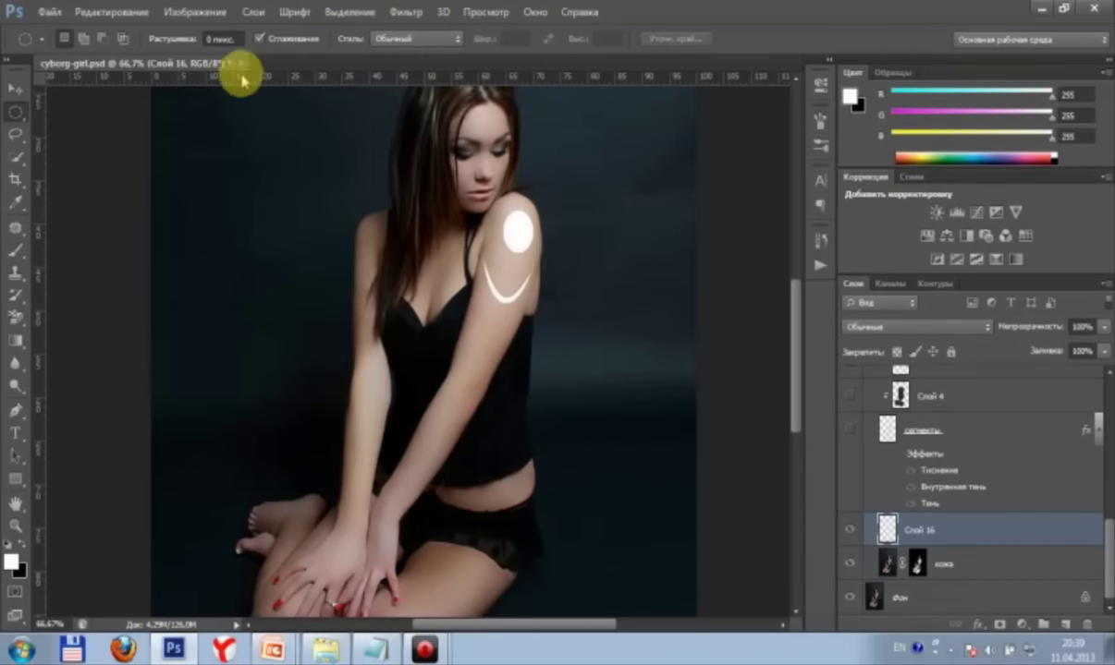
left_click(110, 13)
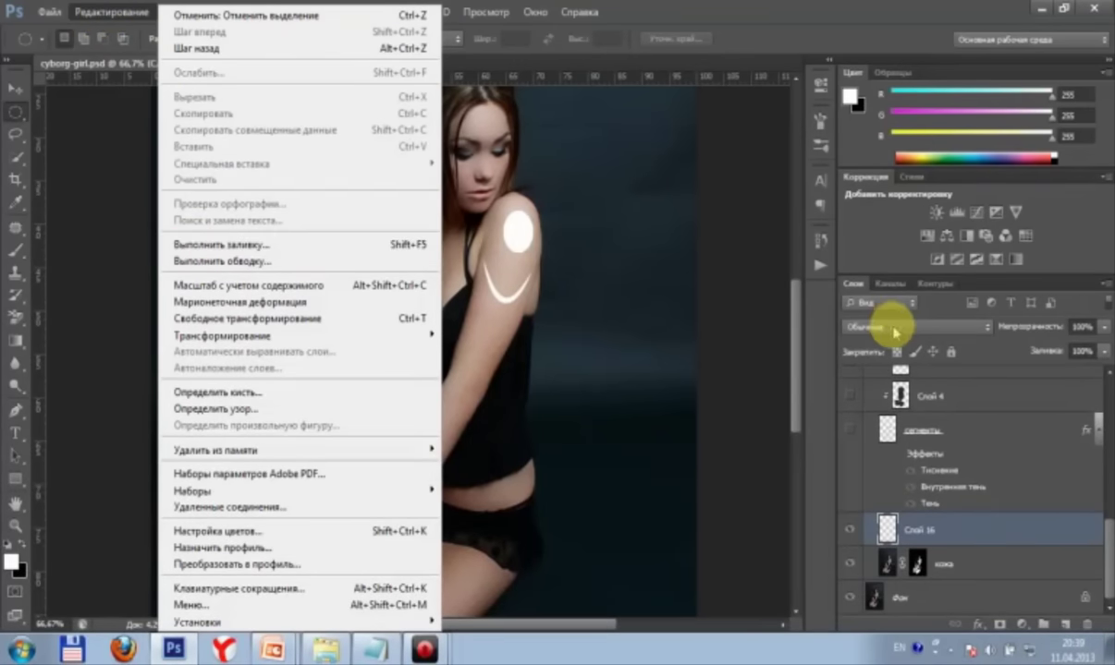
Step: Delete Слой 16, then show the сегменты layer with its bevel and shadow effects on
left_click(796, 310)
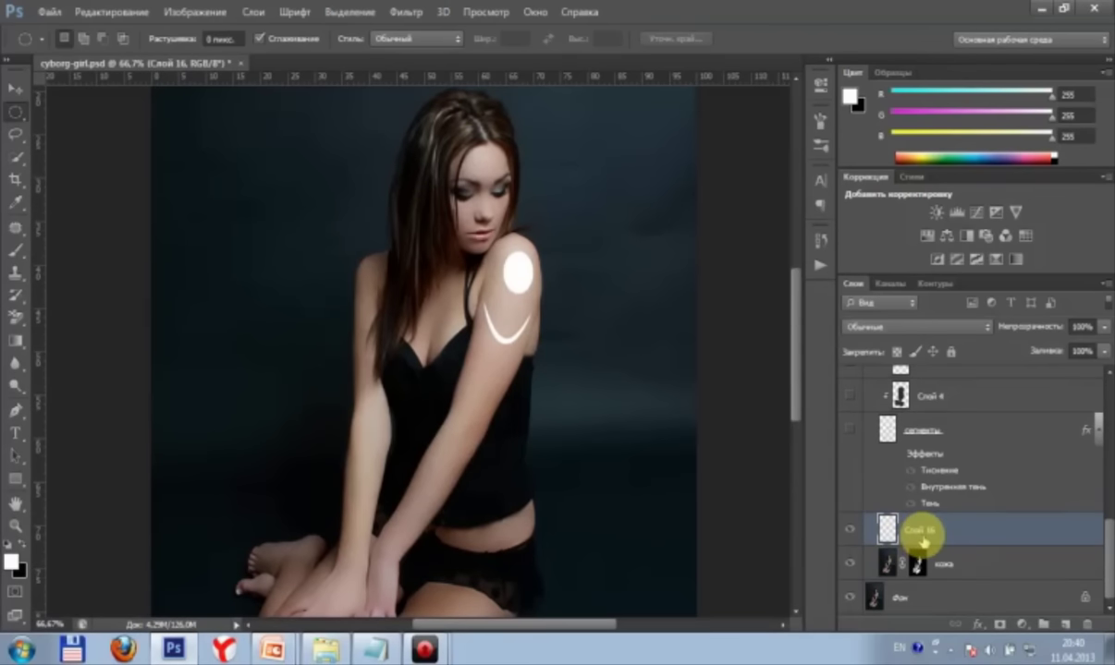
key("Delete")
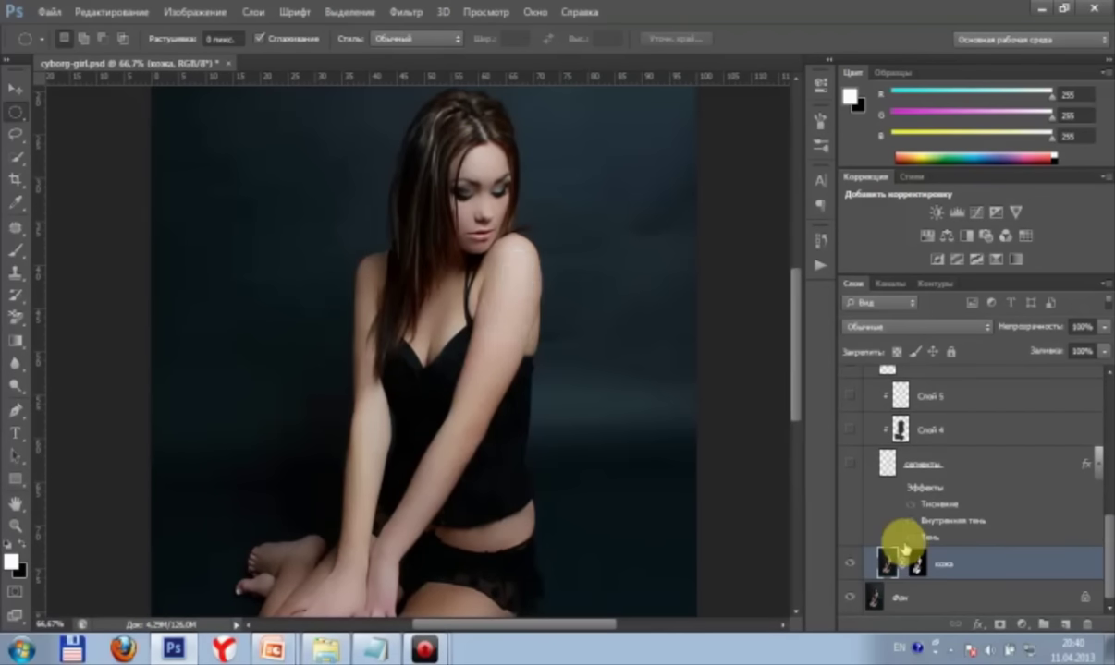
left_click(908, 462)
left_click(849, 469)
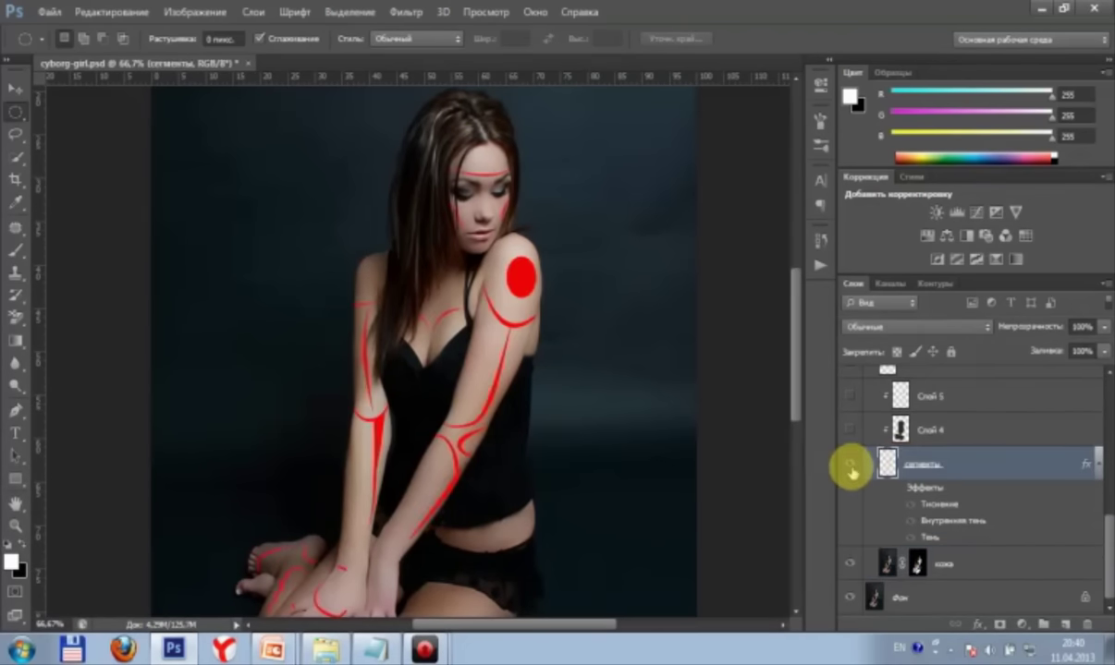
left_click_drag(795, 300, 792, 312)
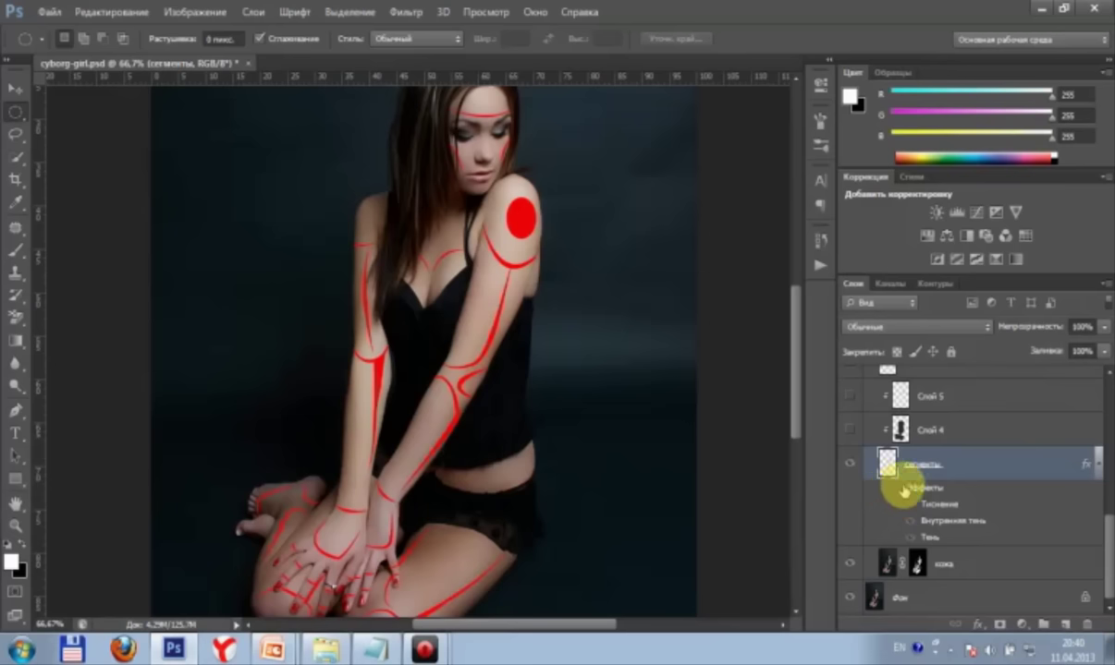
left_click(896, 490)
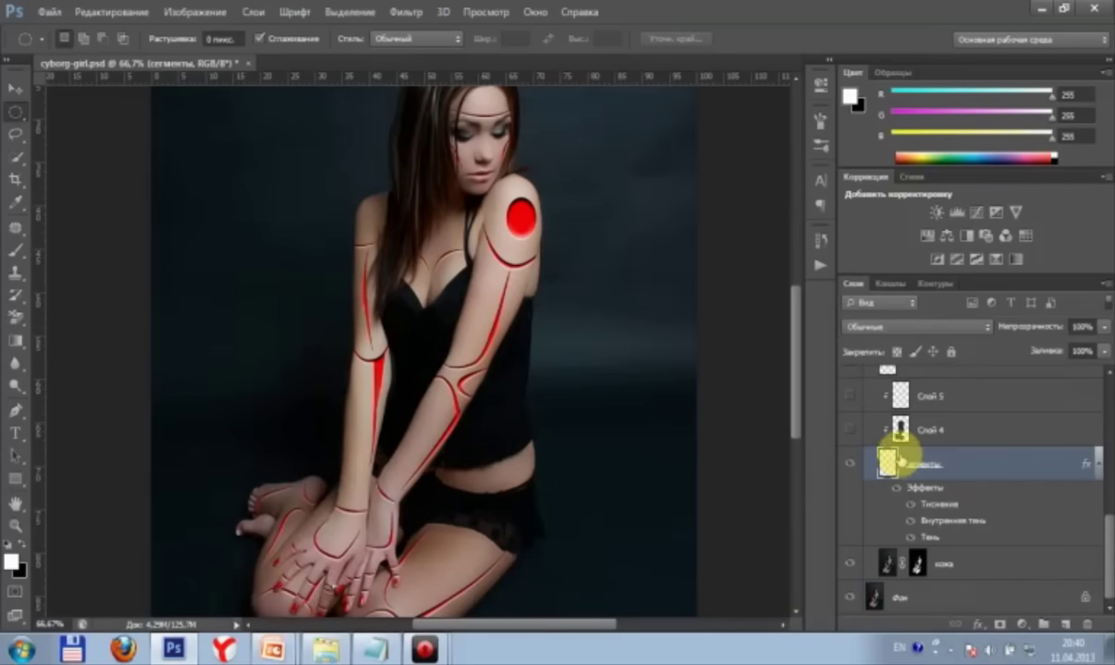
Step: Open Blending Options for the сегменты layer and select the Drop Shadow effect
right_click(953, 469)
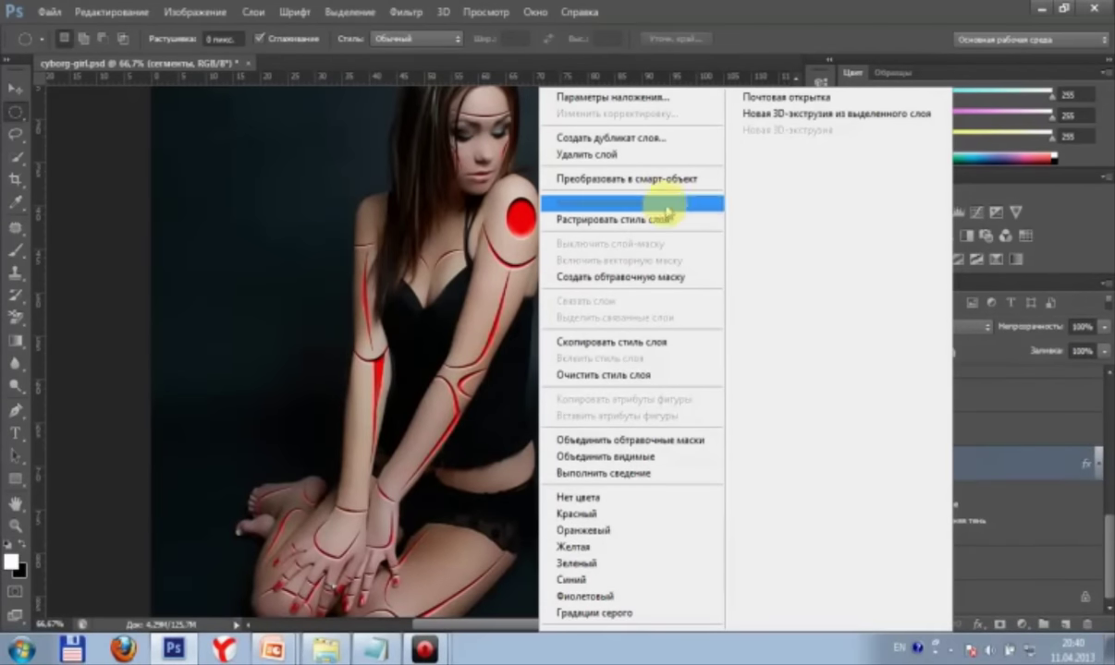
left_click(597, 104)
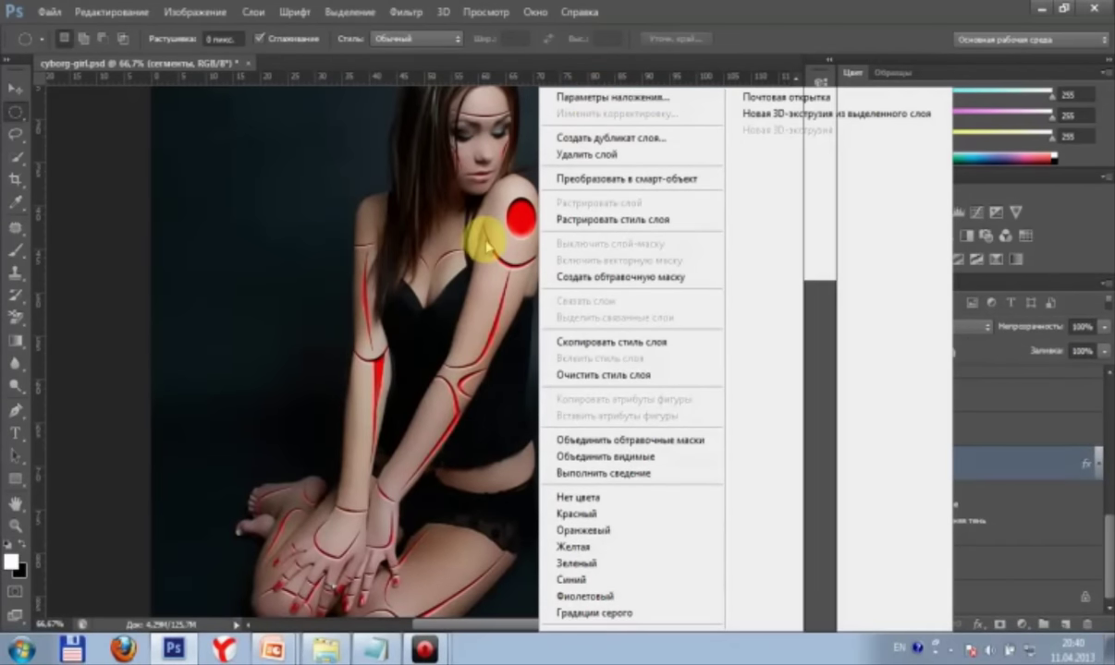
mouse_move(308, 84)
left_mouse_down()
mouse_move(599, 54)
mouse_move(579, 44)
left_mouse_up()
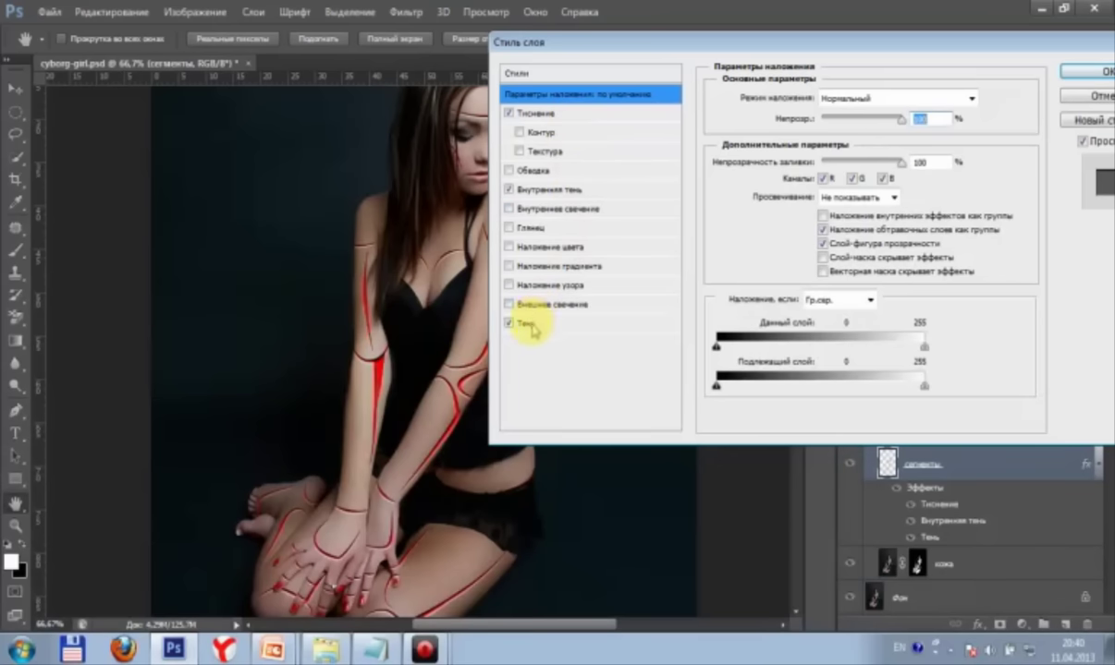
left_click(529, 323)
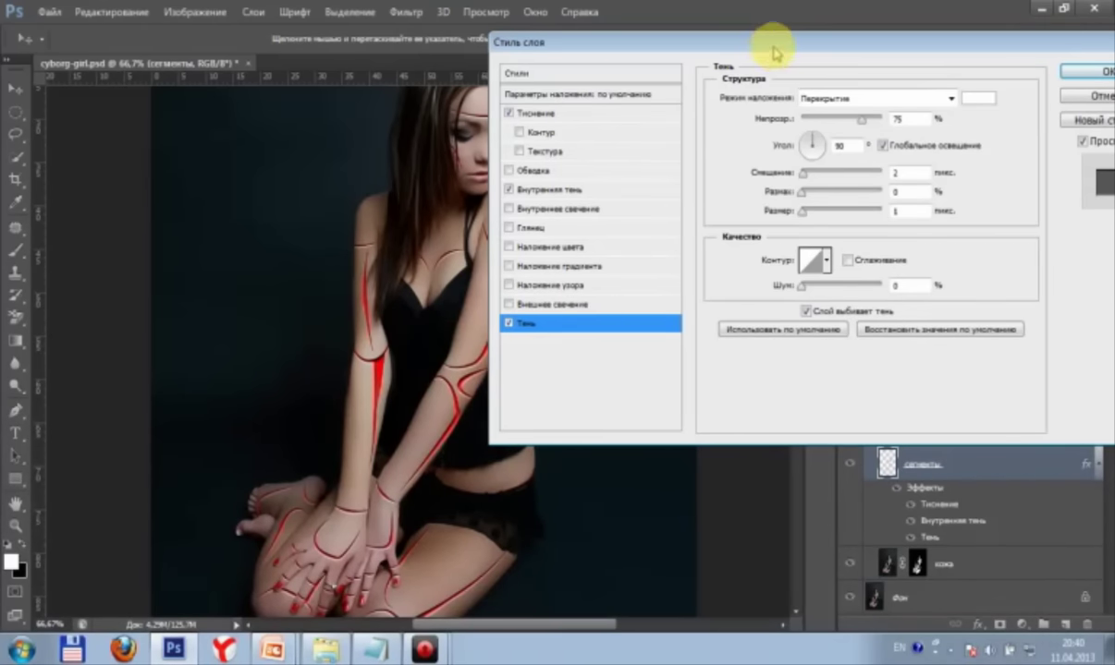
left_click_drag(779, 44, 789, 23)
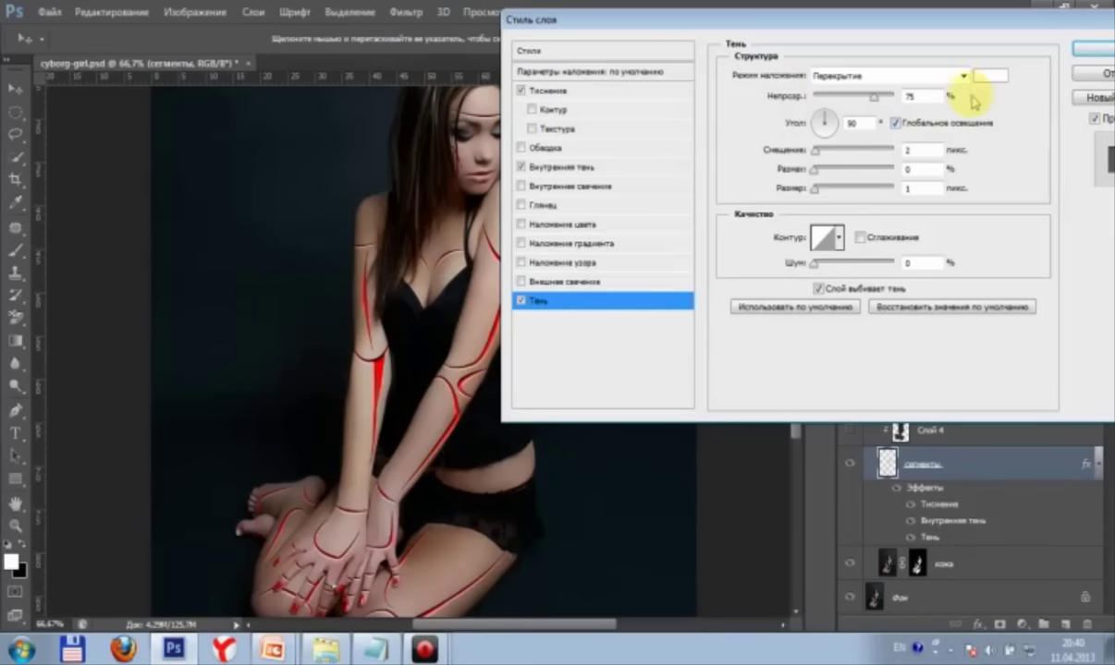
left_click_drag(972, 24, 963, 24)
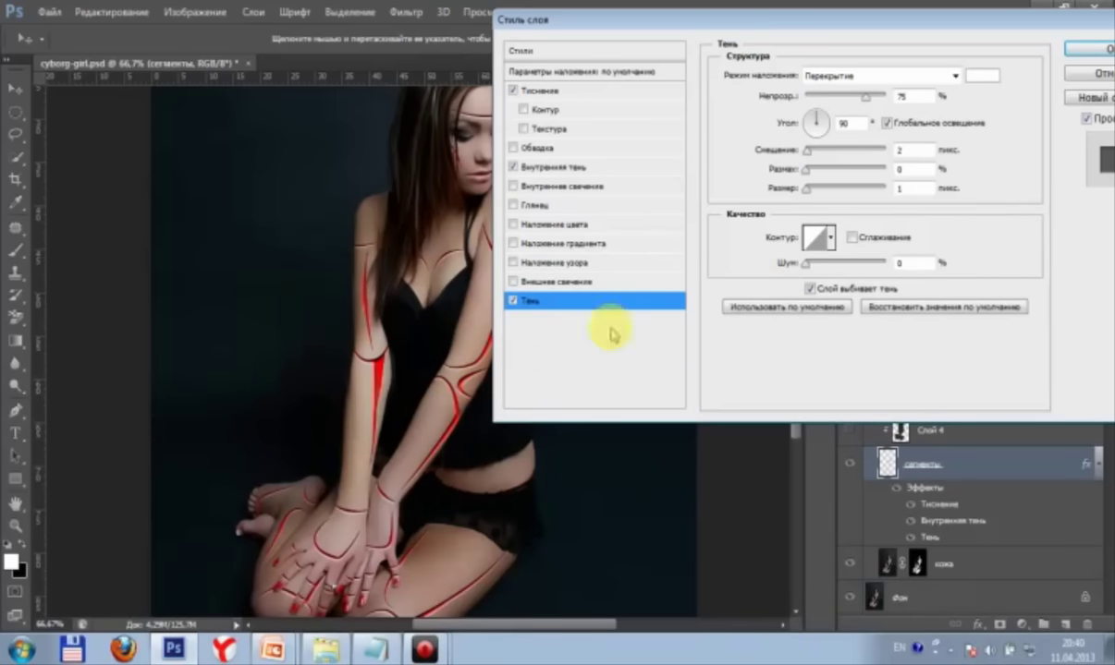
Step: Set the drop shadow to white, Overlay mode, 75% opacity and 2 px distance
left_click(977, 77)
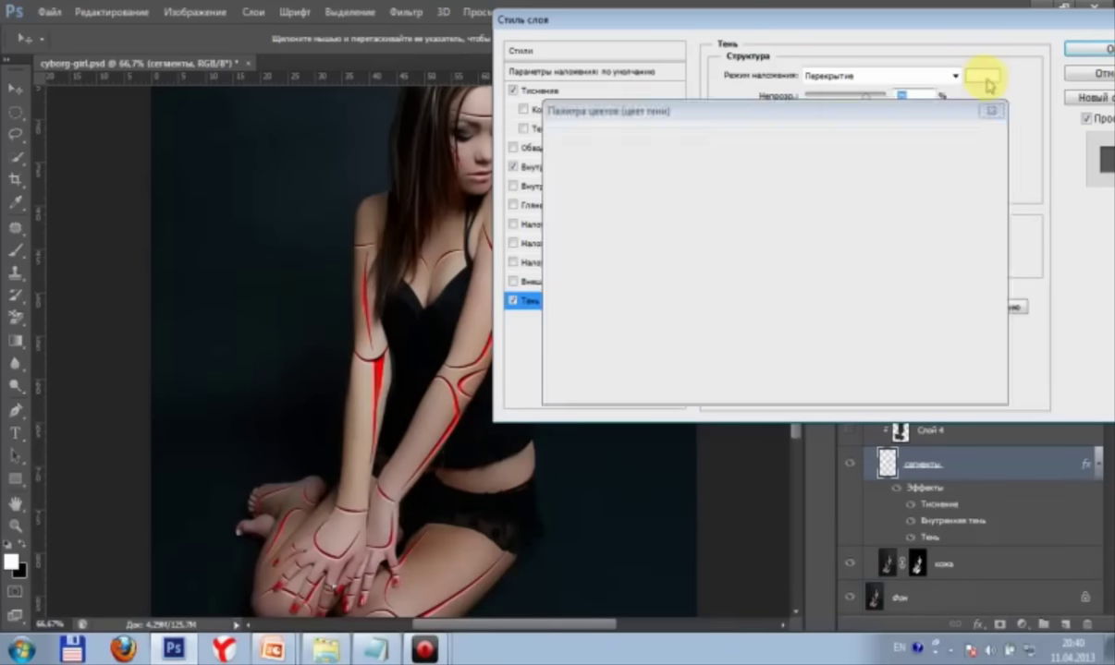
left_click(957, 139)
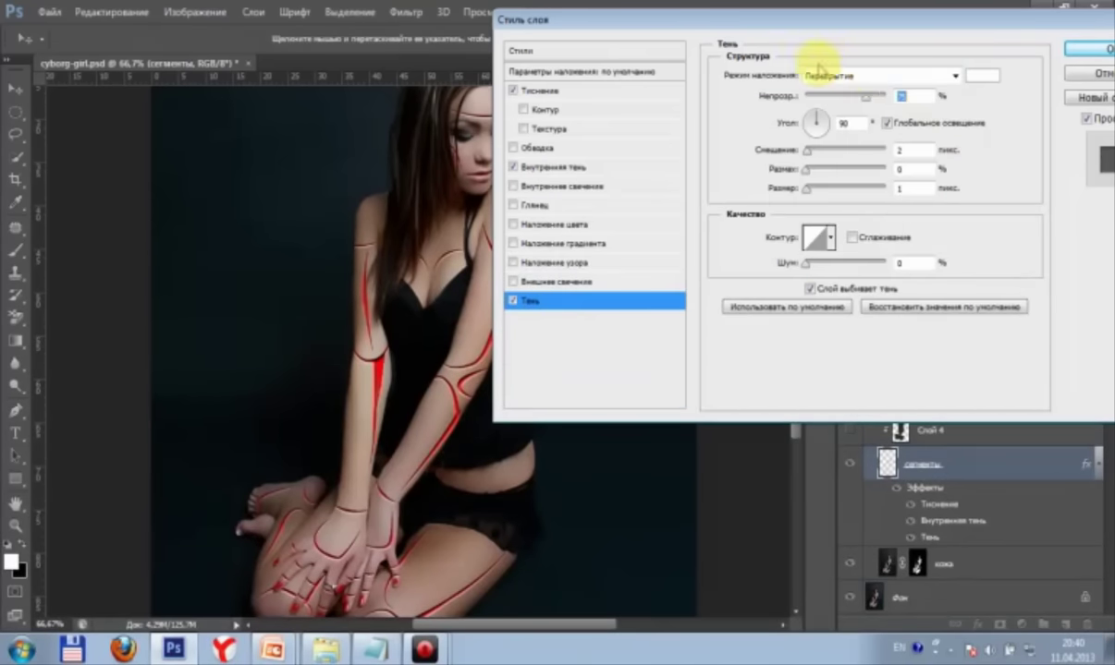
left_click(897, 97)
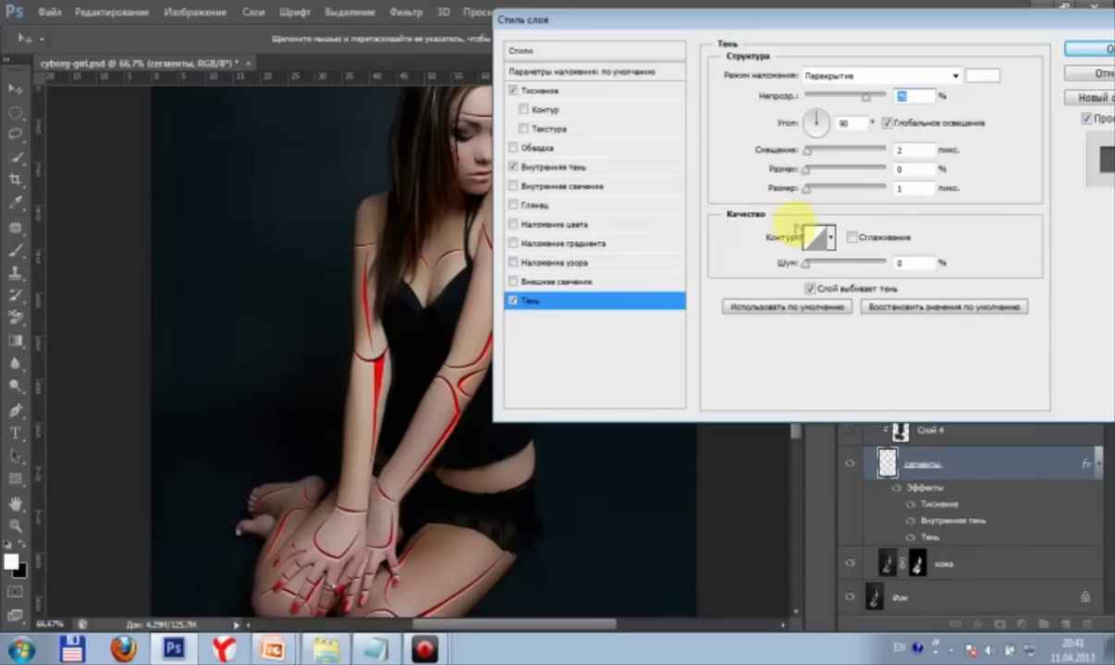
left_click_drag(808, 151, 823, 151)
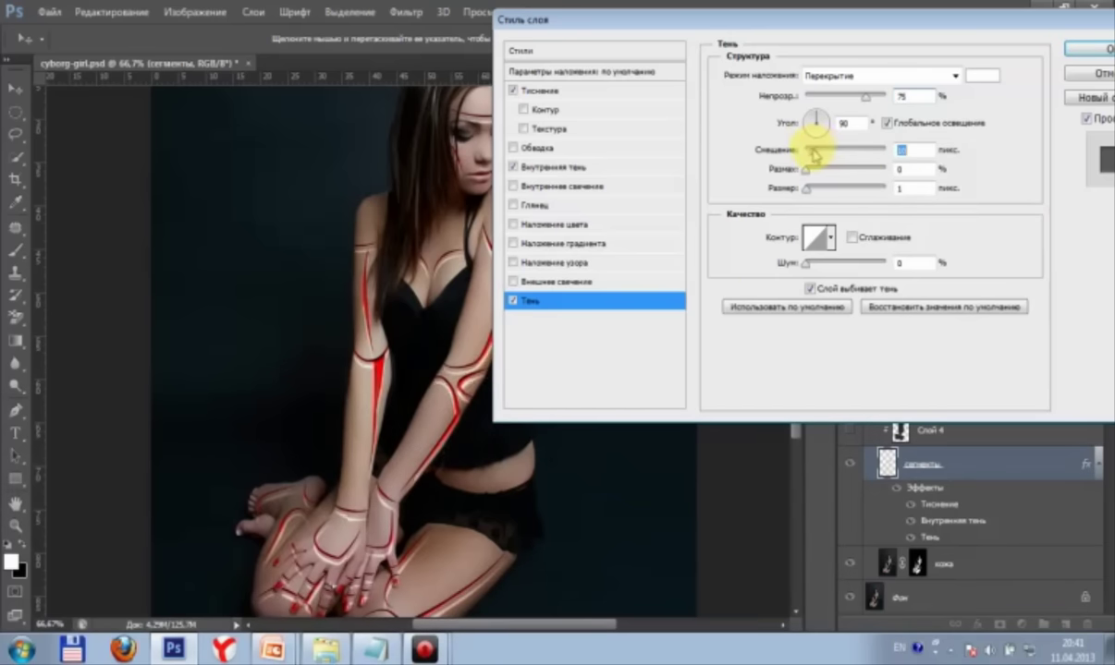
left_click_drag(818, 153, 806, 154)
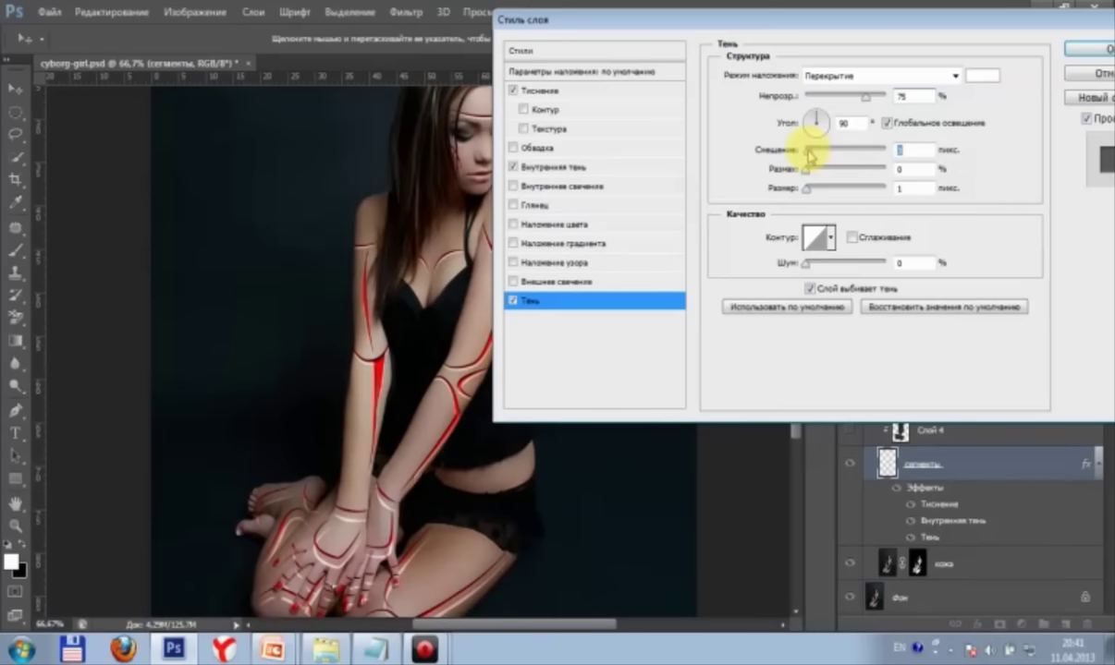
double_click(916, 148)
type("2")
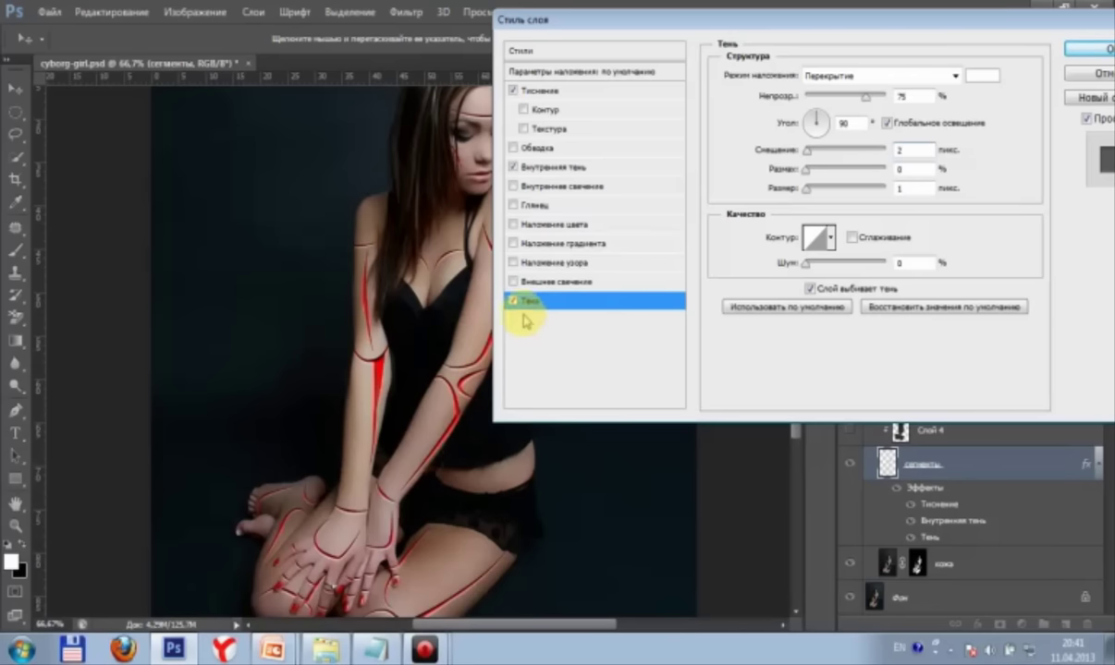
Step: Toggle the сегменты inner shadow off and on, then bring its distance down to about 0 px
left_click(557, 169)
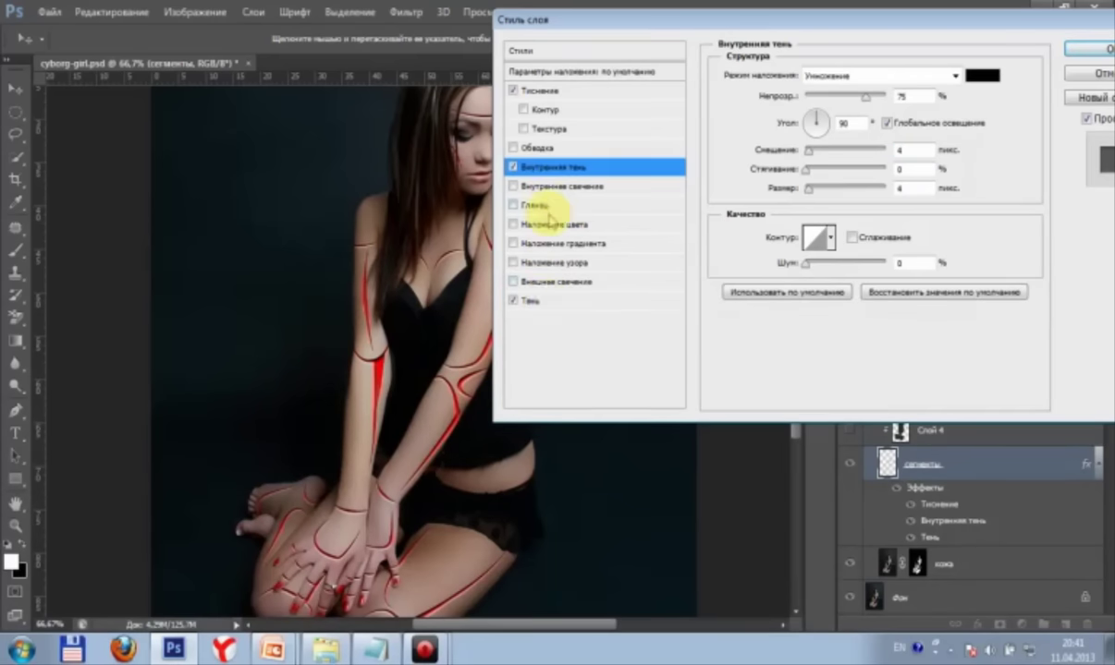
left_click(512, 167)
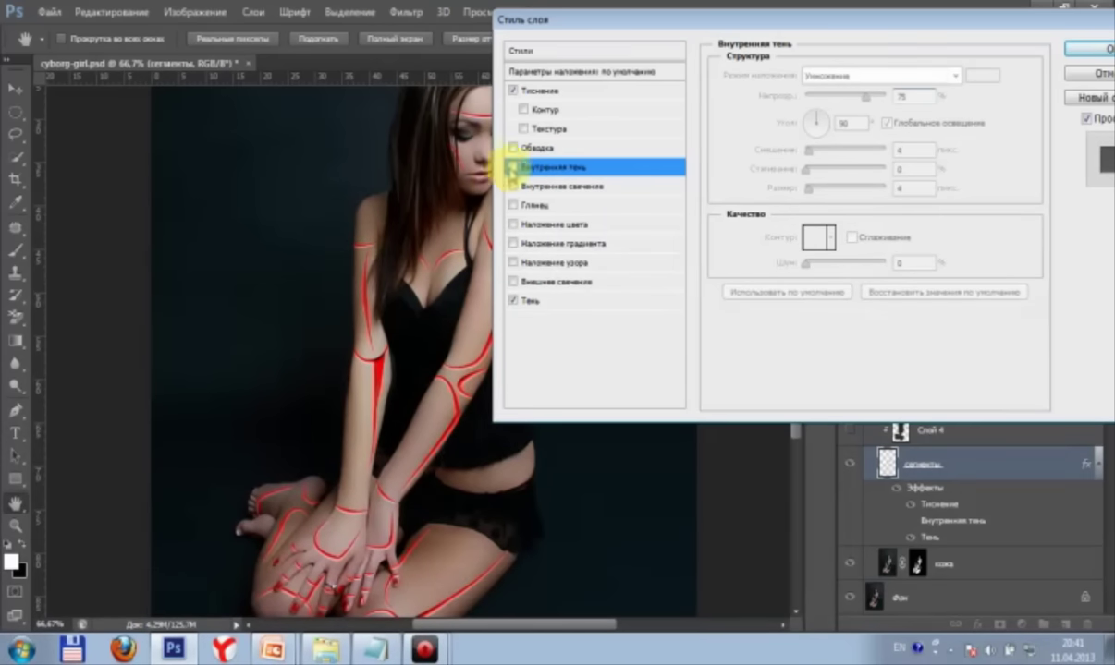
left_click(513, 167)
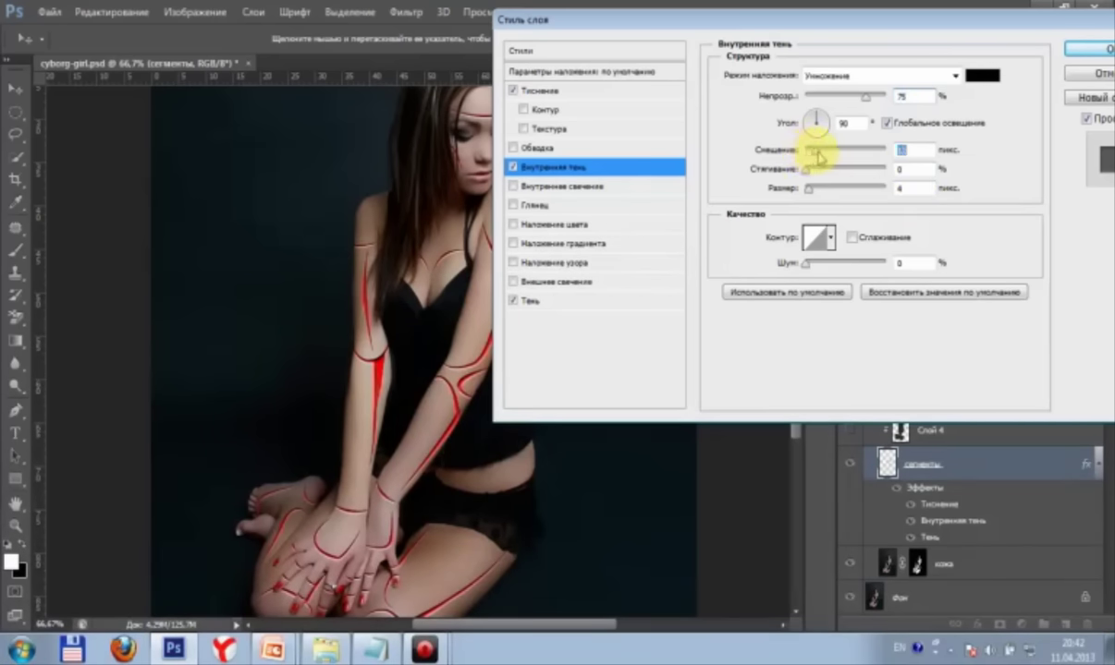
left_click_drag(817, 157, 822, 158)
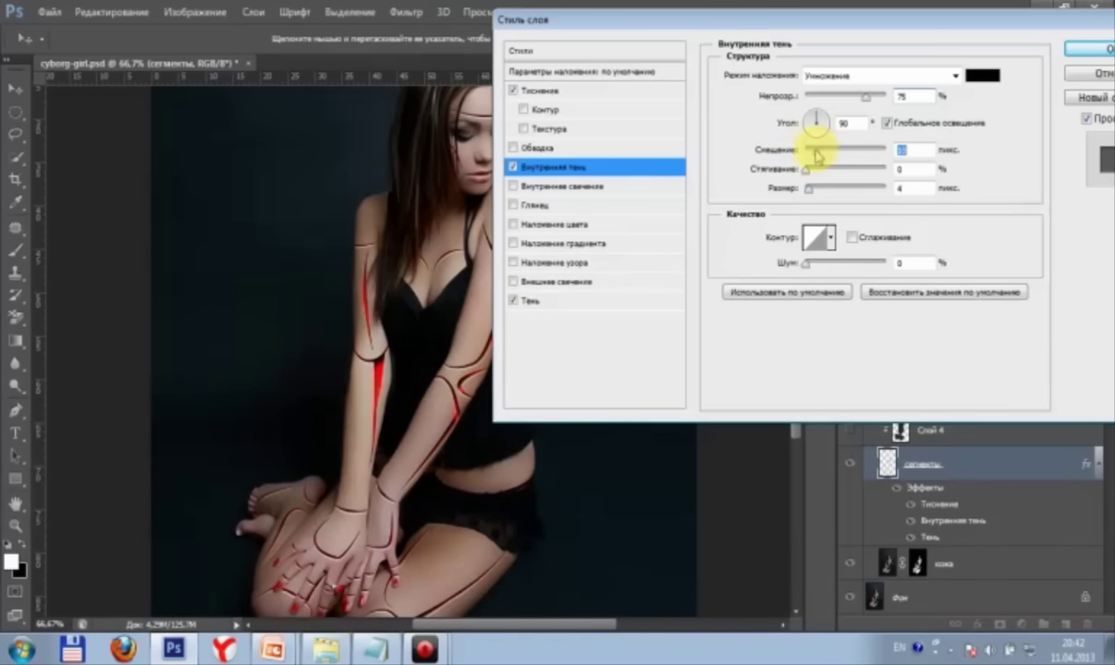
left_click_drag(817, 157, 811, 157)
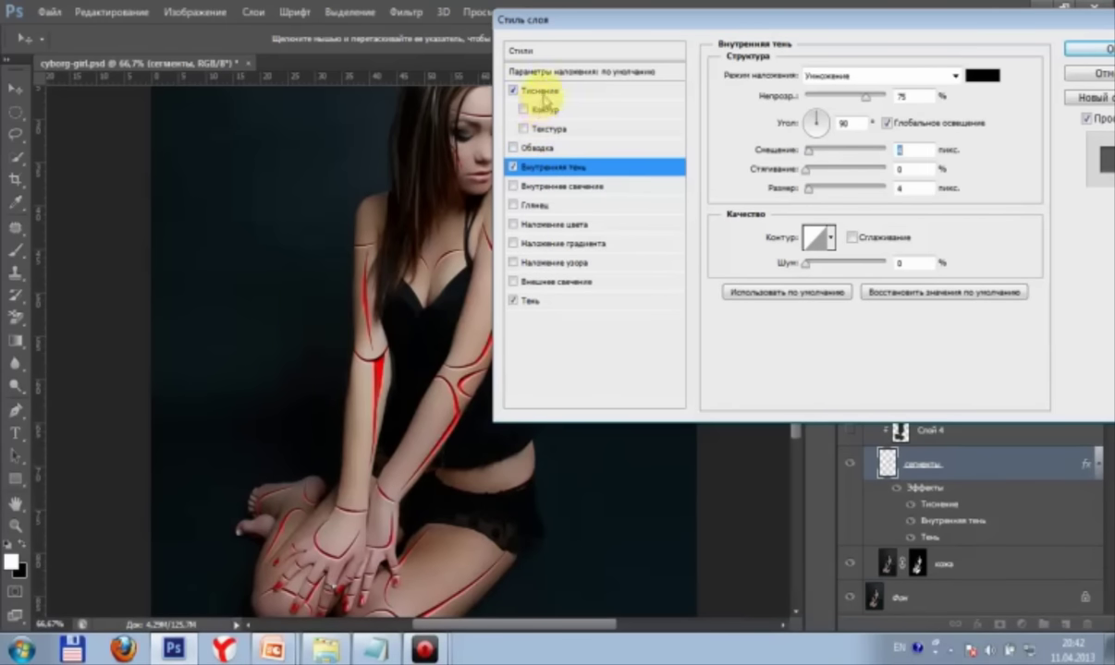
Step: Nudge the Inner Bevel size on the сегменты lines and apply the layer style with OK
left_click(543, 91)
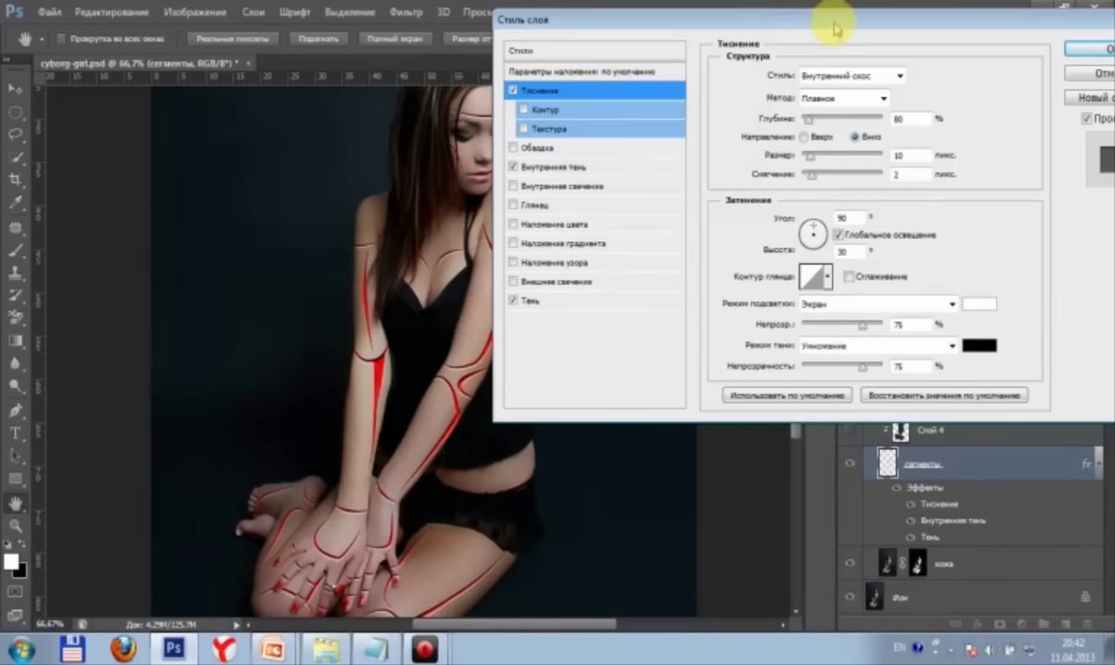
left_click_drag(828, 28, 831, 39)
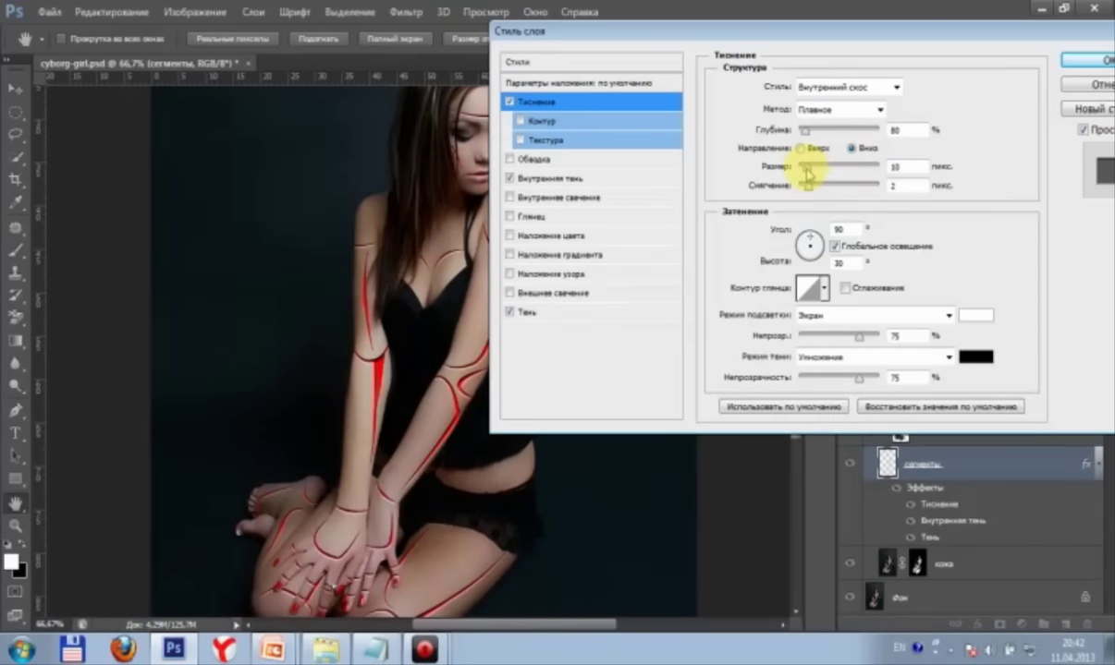
left_click_drag(815, 174, 819, 174)
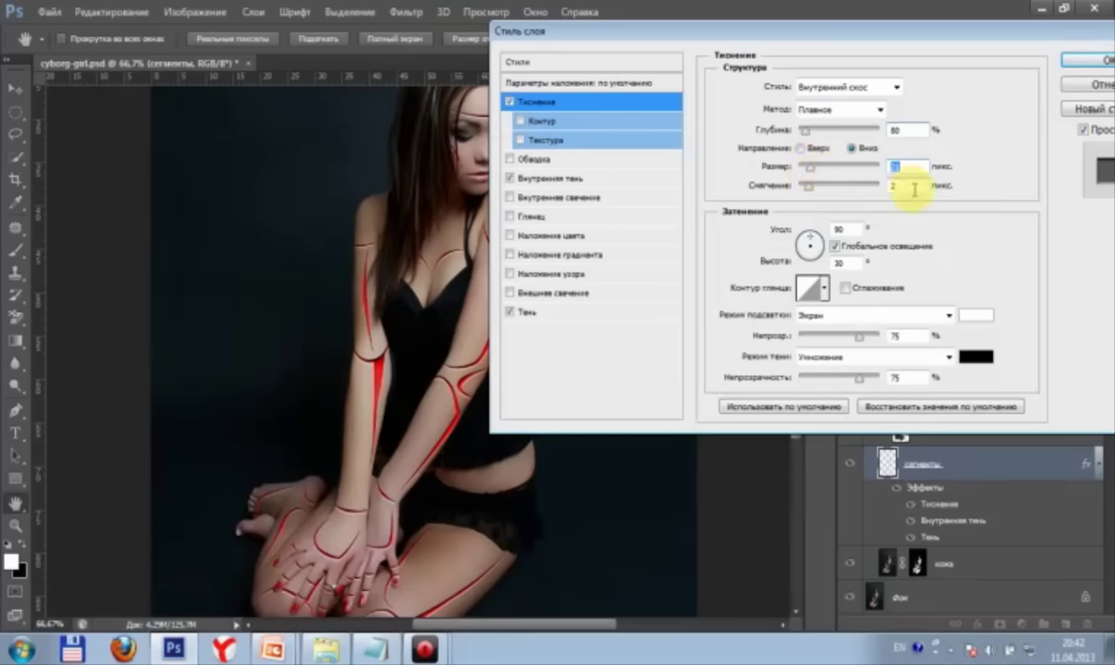
left_click_drag(885, 28, 814, 27)
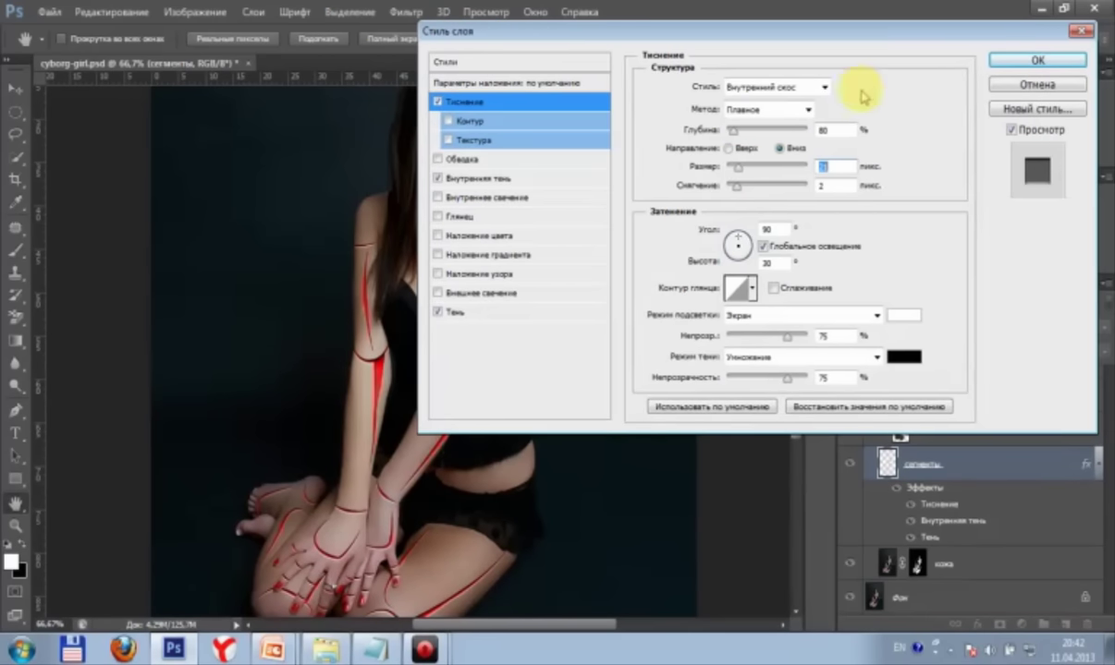
left_click(1037, 59)
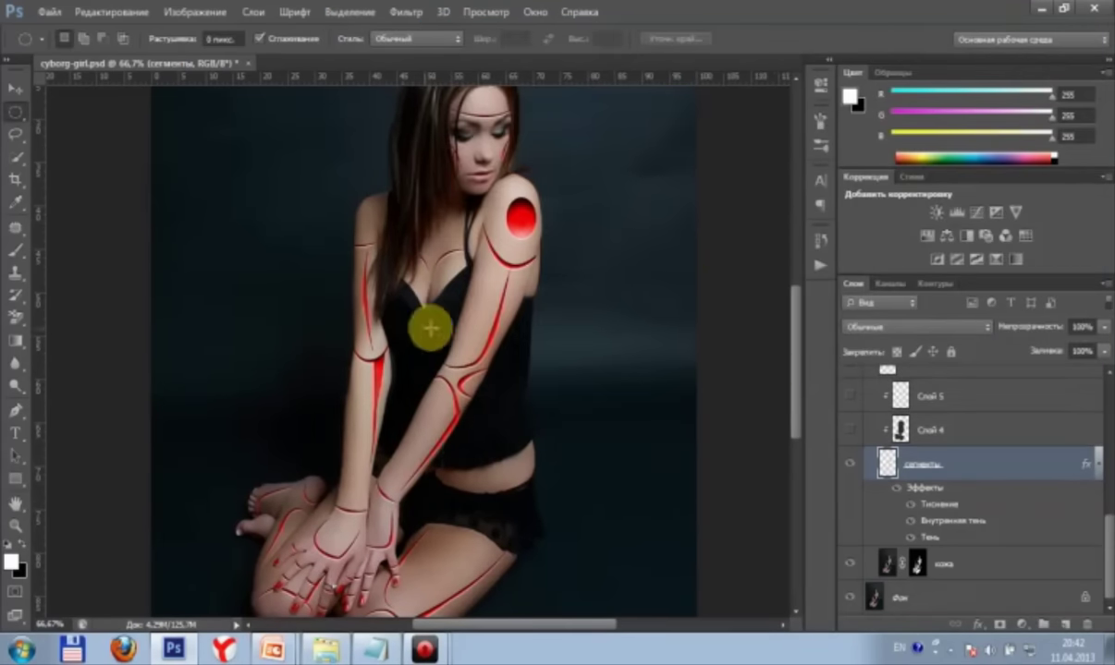
left_click_drag(791, 386, 797, 403)
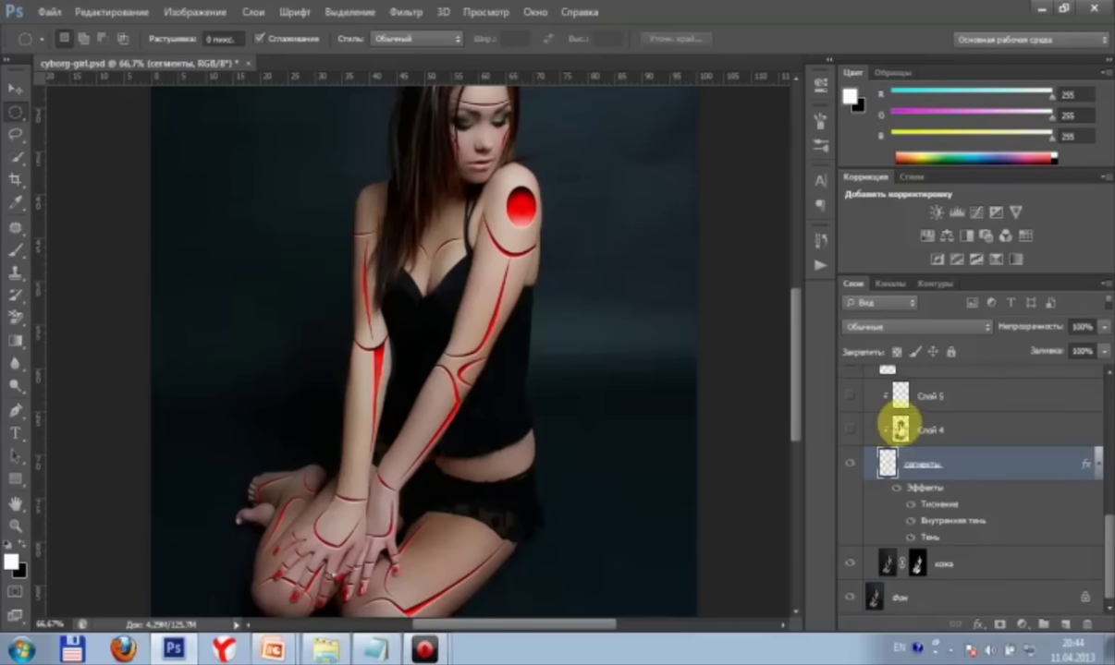
Step: Show Слой 4 to darken the seam lines, then bring up the cyborg-girl image folder
left_click(899, 427)
scroll(1037, 495, "up", 1)
scroll(1037, 504, "up", 1)
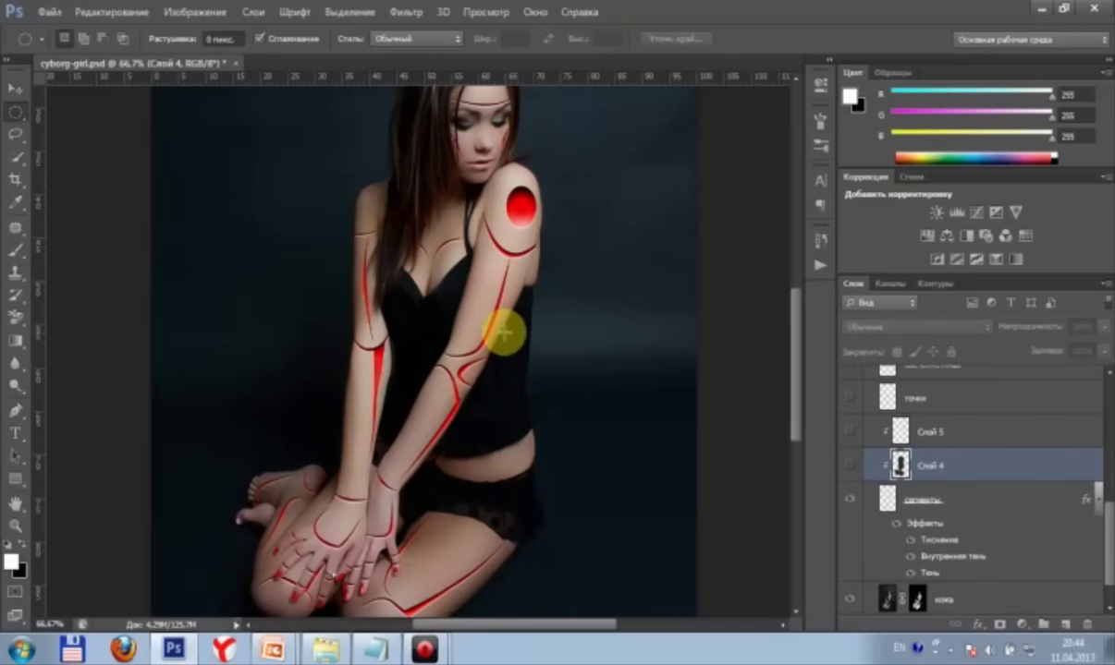
left_click(849, 466)
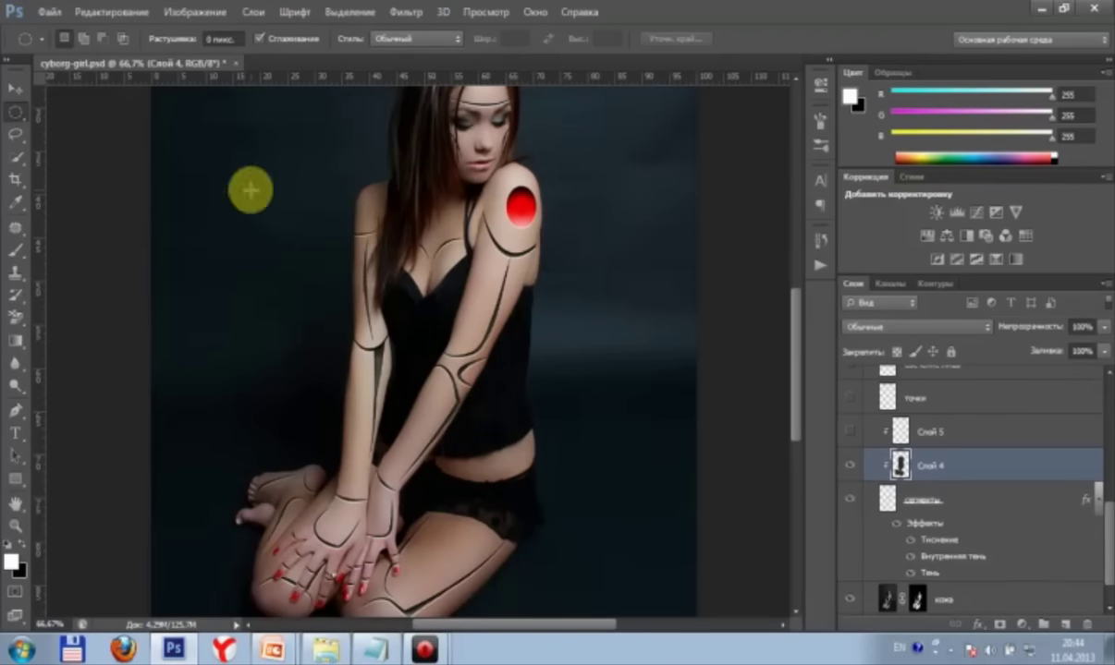
left_click(325, 650)
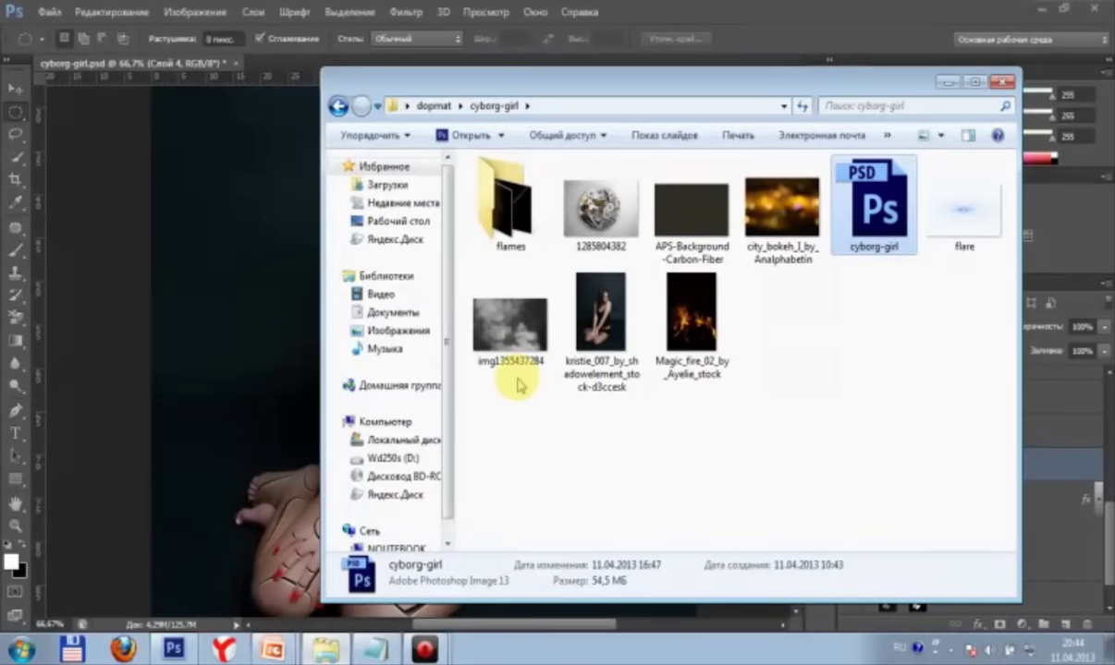
Step: Select the APS-Background-Carbon-Fiber image, then put the source folder away to return to Photoshop
left_click(685, 265)
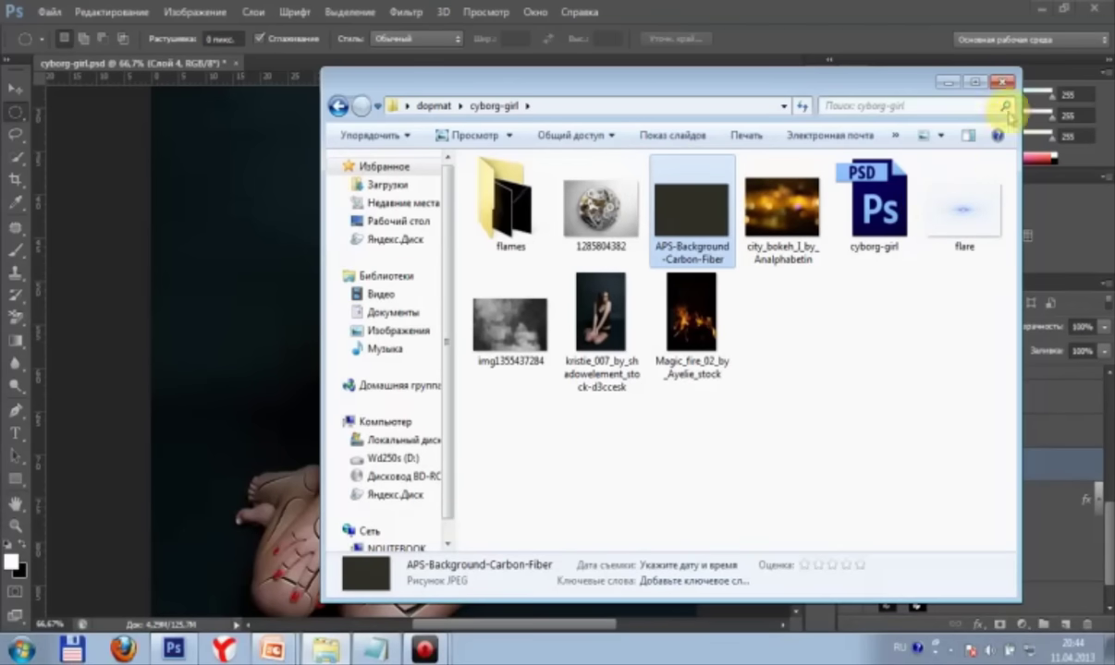
left_click(948, 81)
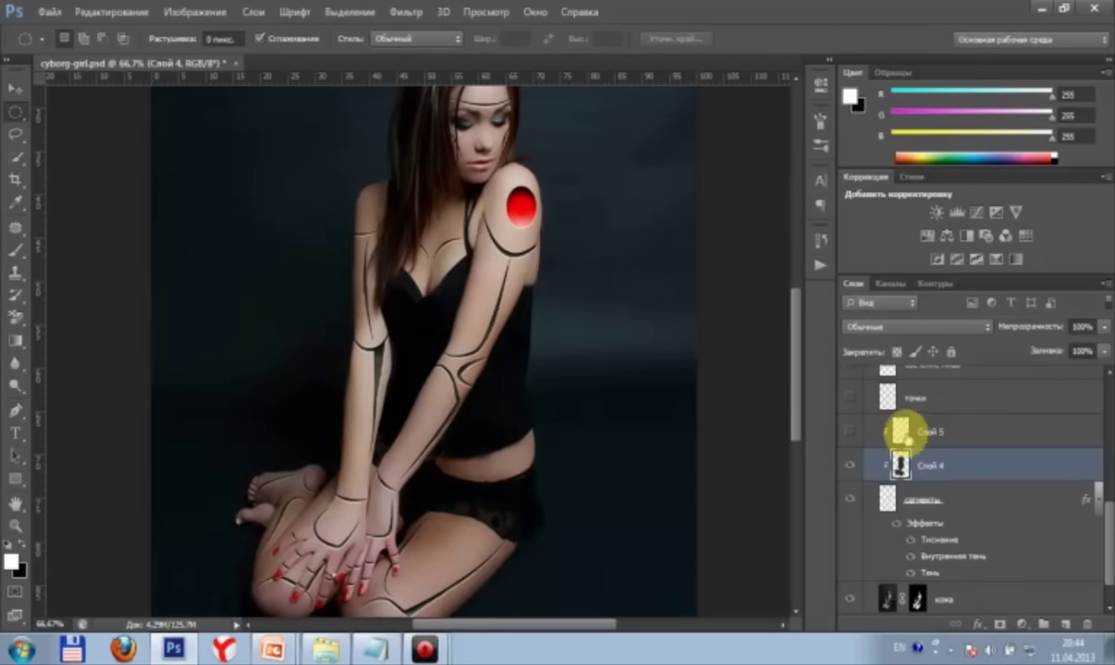
Step: Release and re-clip Слой 4 to the сегменты seam layer
left_click(901, 478, "alt")
left_click(901, 481, "alt")
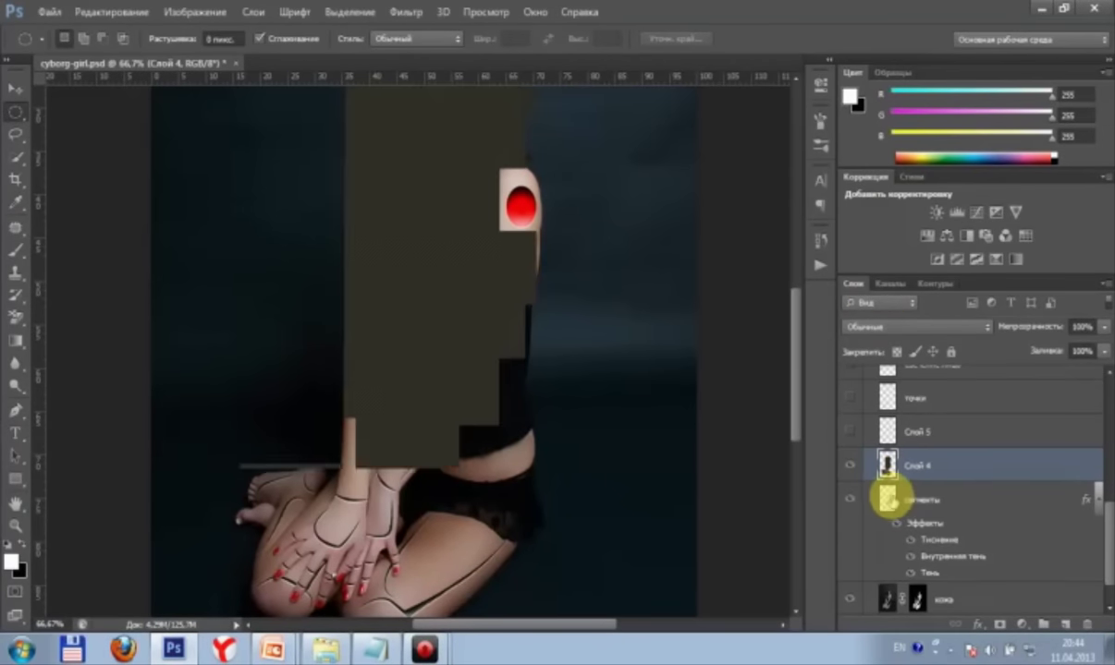
left_click_drag(793, 338, 791, 318)
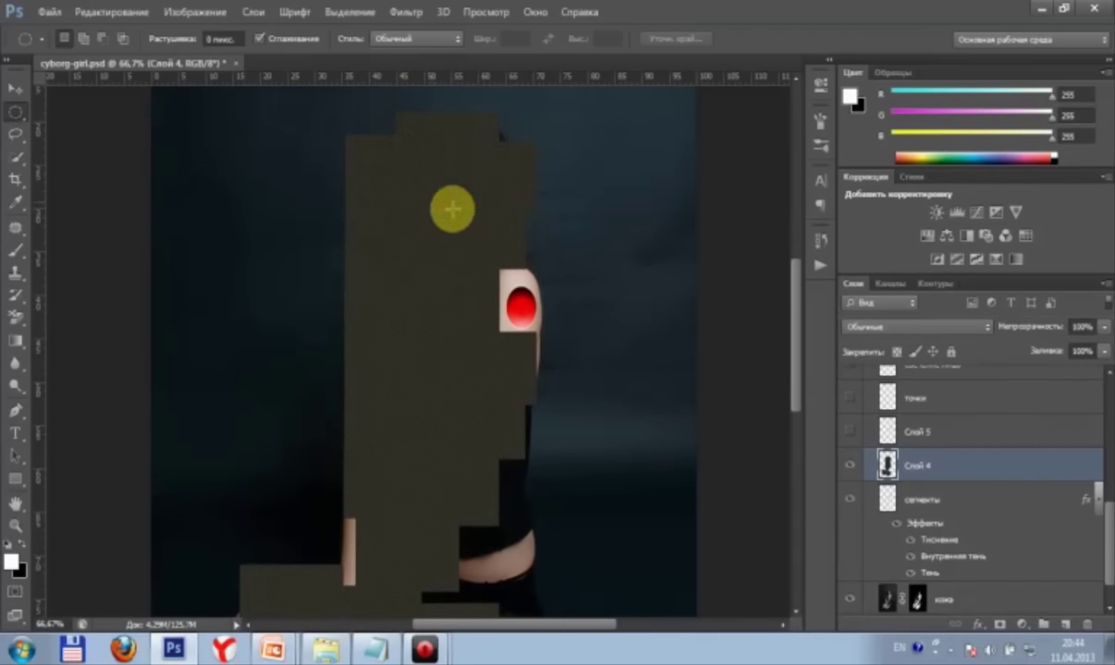
mouse_move(791, 269)
left_mouse_down()
mouse_move(791, 324)
mouse_move(786, 274)
left_mouse_up()
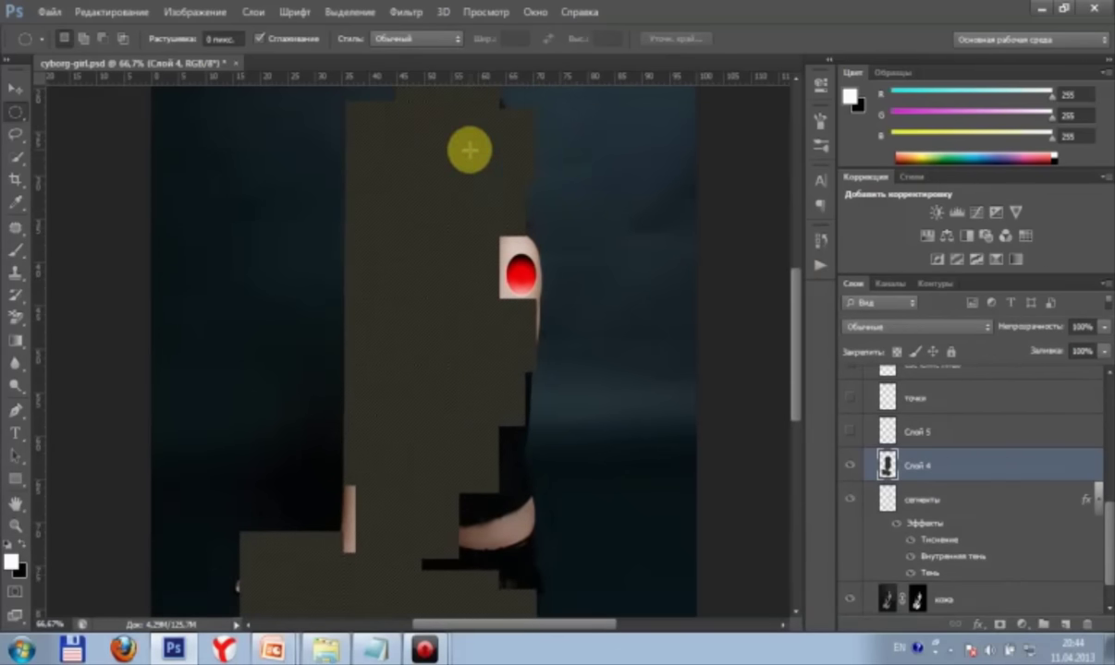
Step: Lower Слой 4's opacity to 47% to check the layers underneath
left_click(1103, 326)
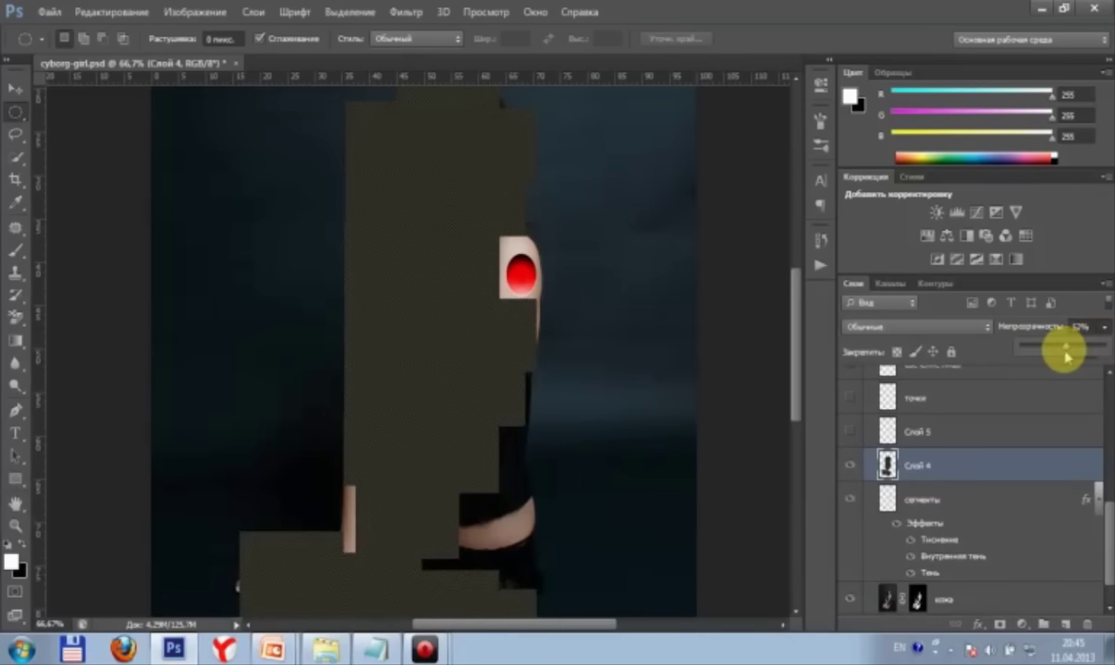
left_click_drag(1103, 349, 1060, 348)
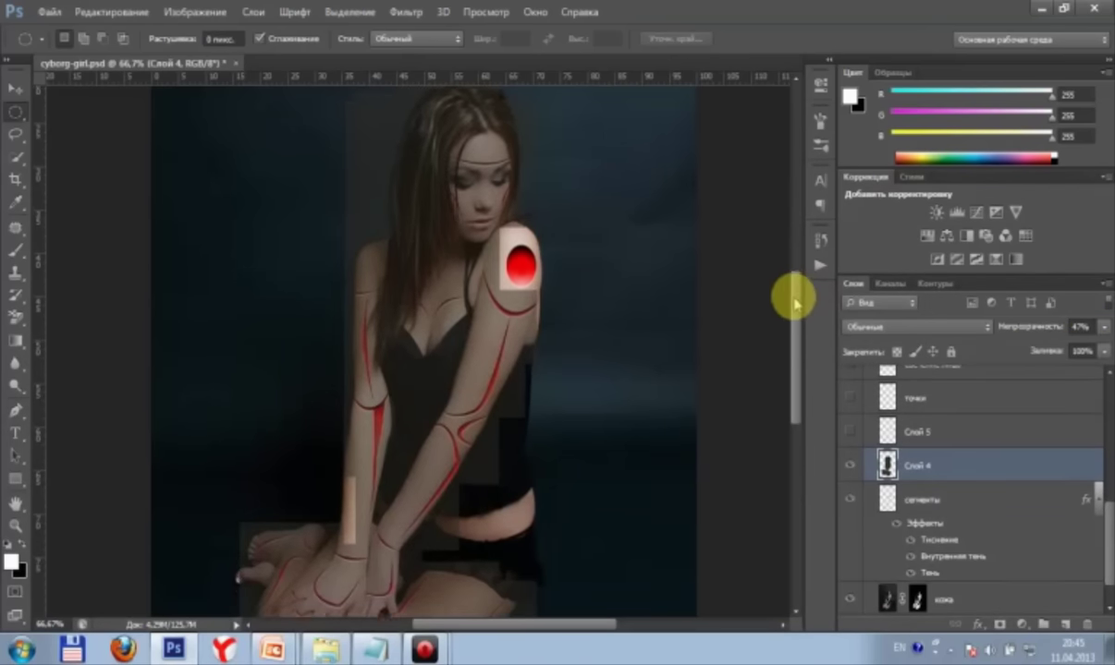
scroll(791, 293, "down", 2)
scroll(470, 370, "down", 1)
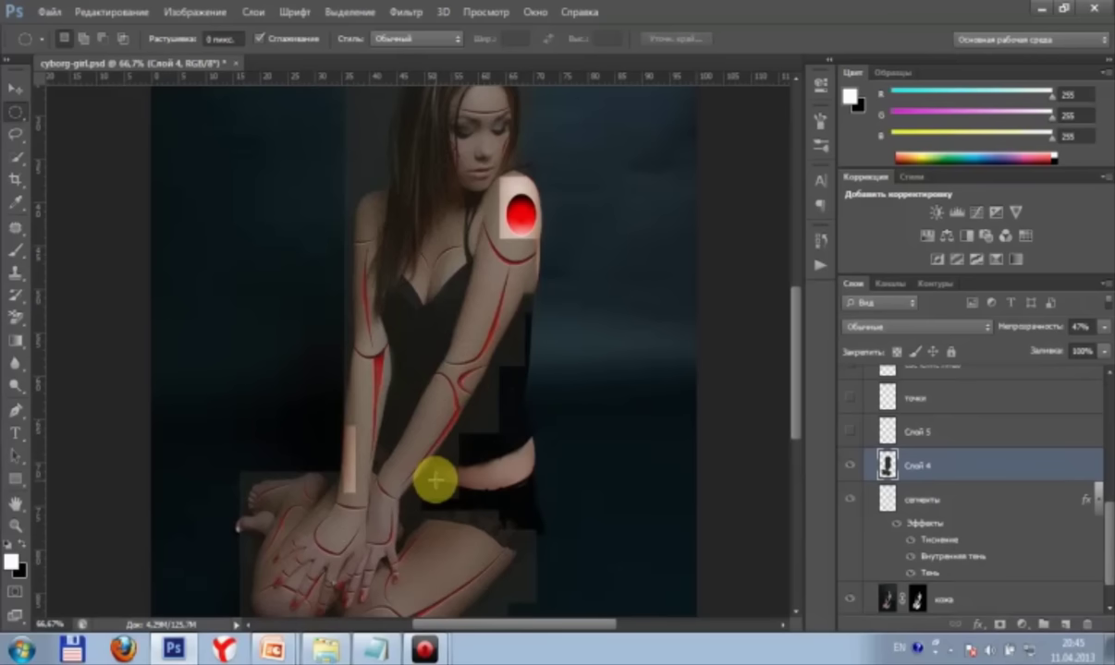
scroll(796, 334, "down", 2)
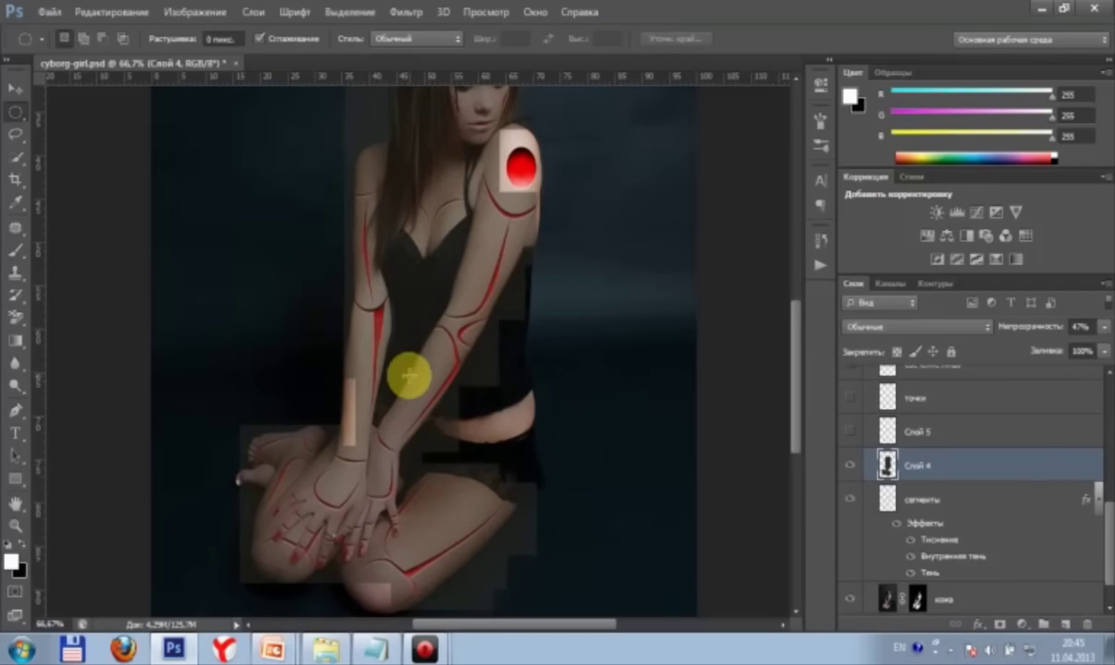
scroll(404, 375, "up", 1)
scroll(403, 386, "up", 2)
scroll(398, 392, "up", 3)
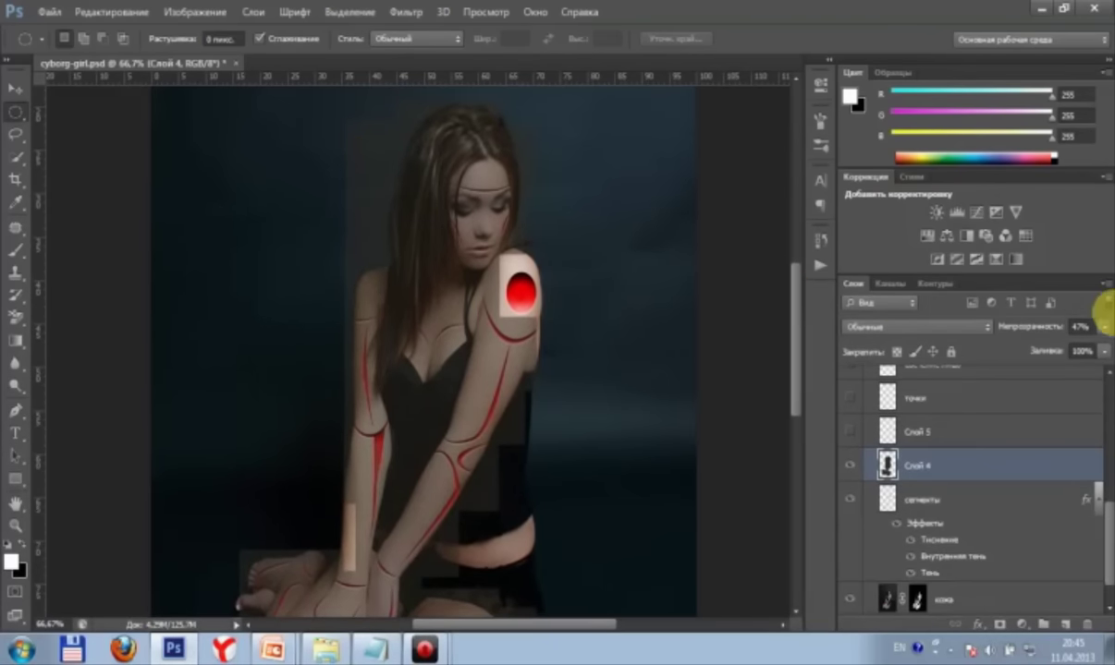
Step: Restore Слой 4 to 100% opacity
left_click(1104, 326)
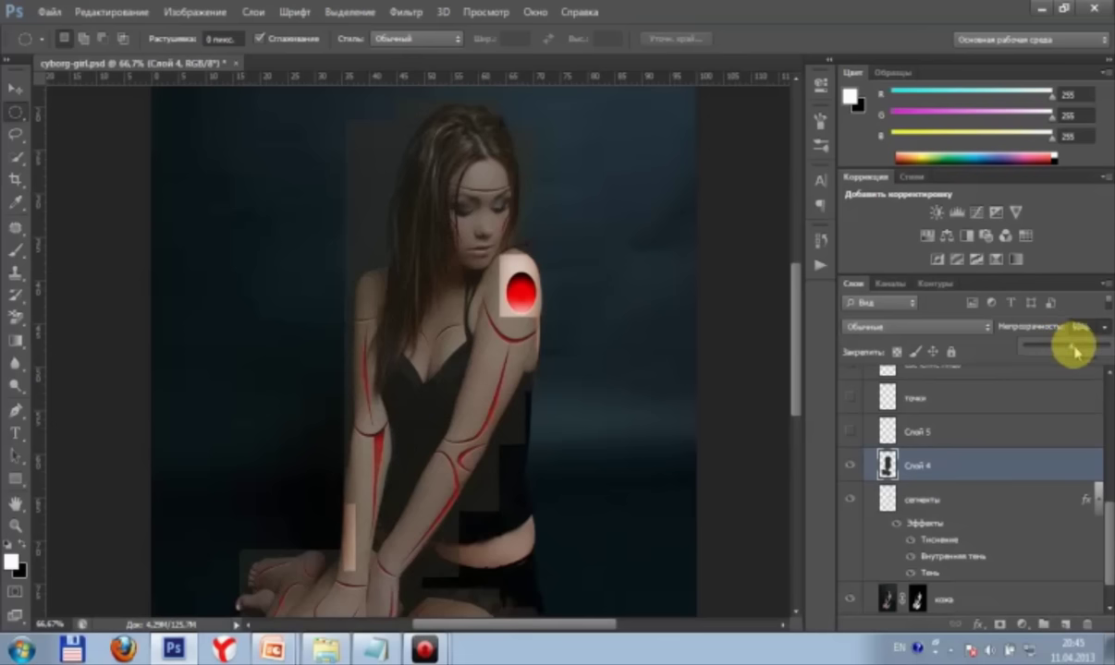
left_click_drag(1075, 349, 1100, 347)
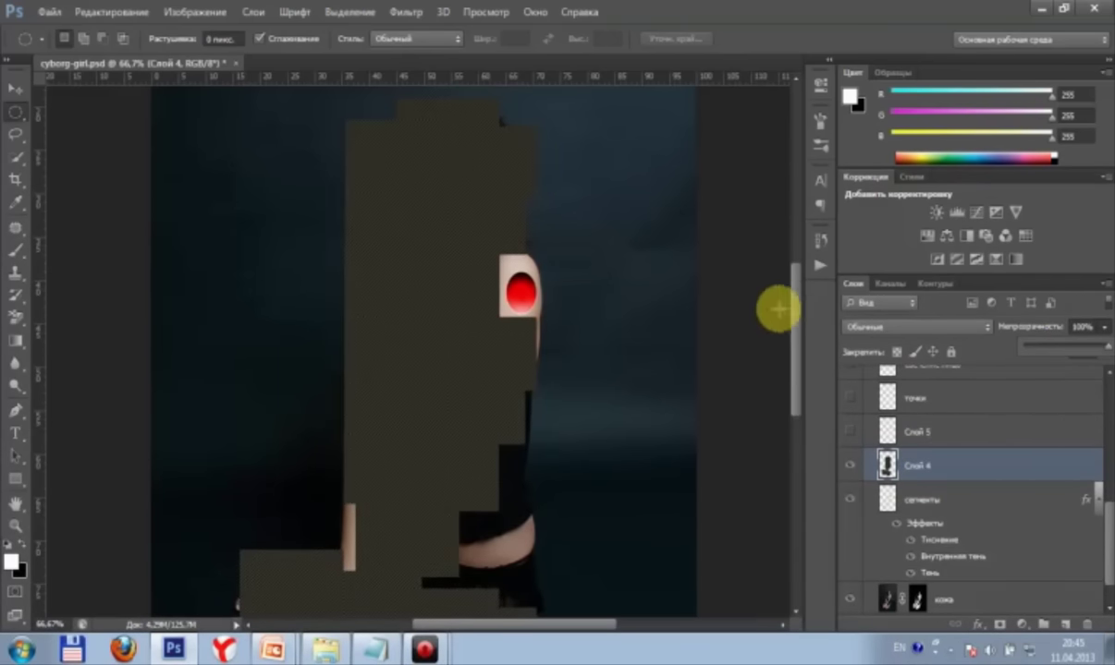
scroll(797, 305, "down", 2)
scroll(796, 311, "down", 1)
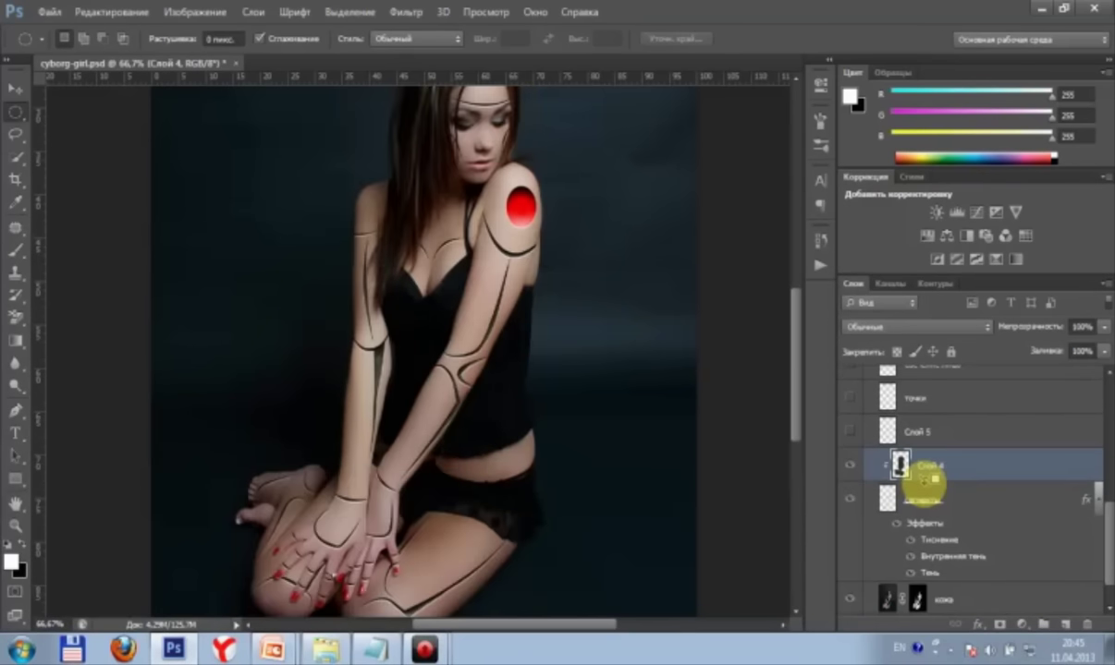
Step: Reveal the Слой 5 gear image over the shoulder, briefly opening and closing the source-images folder
scroll(793, 410, "up", 2)
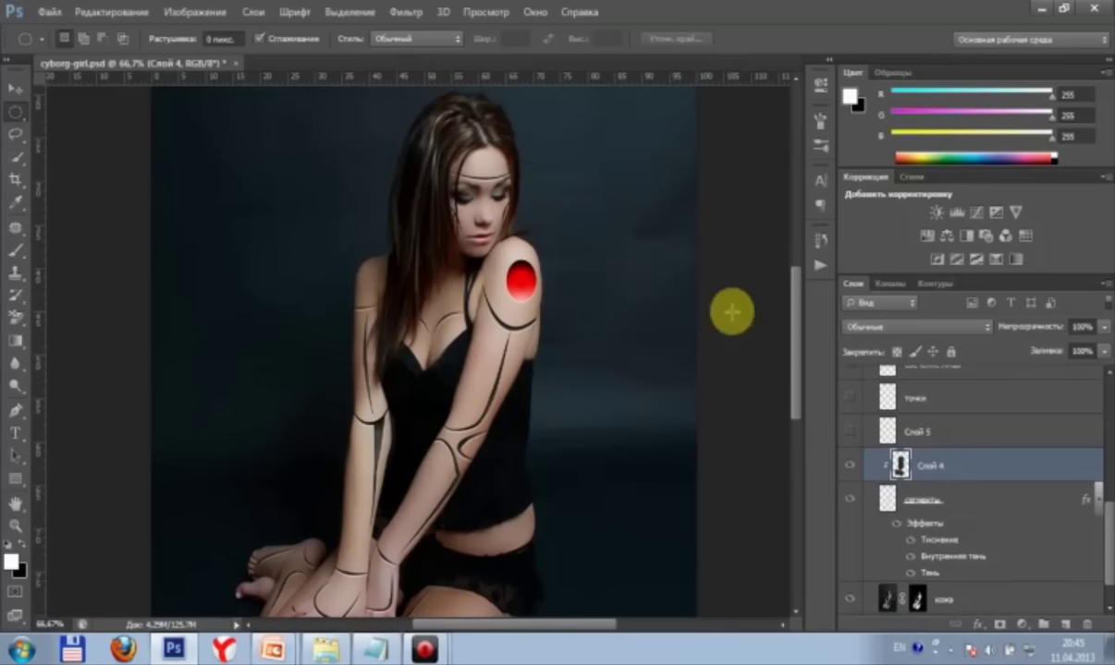
scroll(791, 369, "down", 1)
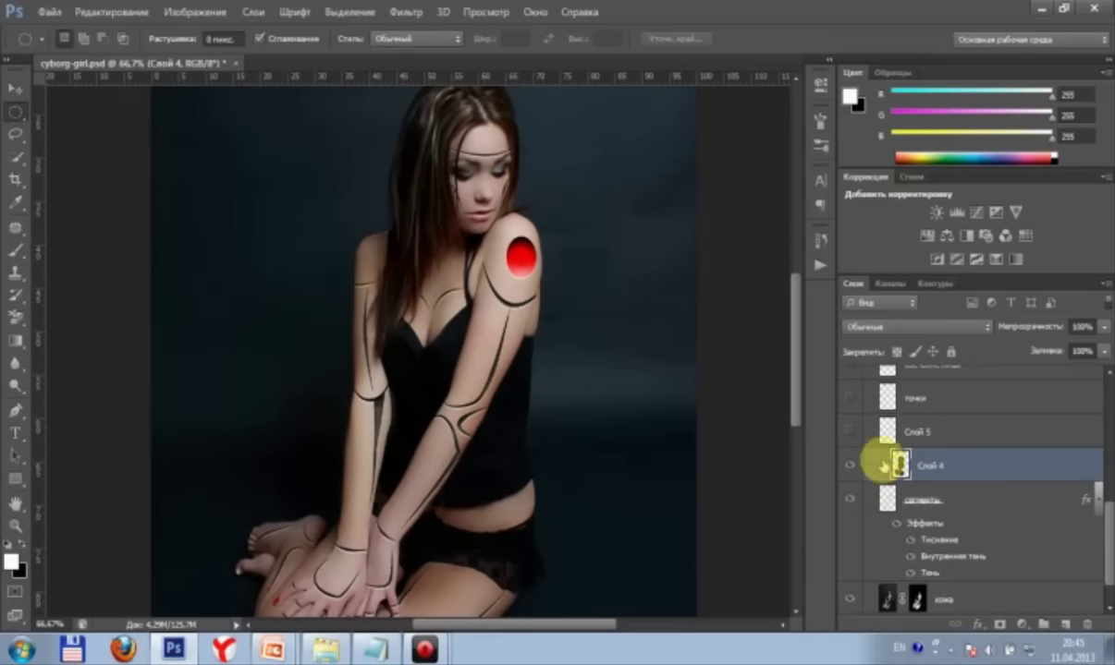
mouse_move(791, 343)
left_mouse_down()
mouse_move(797, 368)
mouse_move(795, 349)
left_mouse_up()
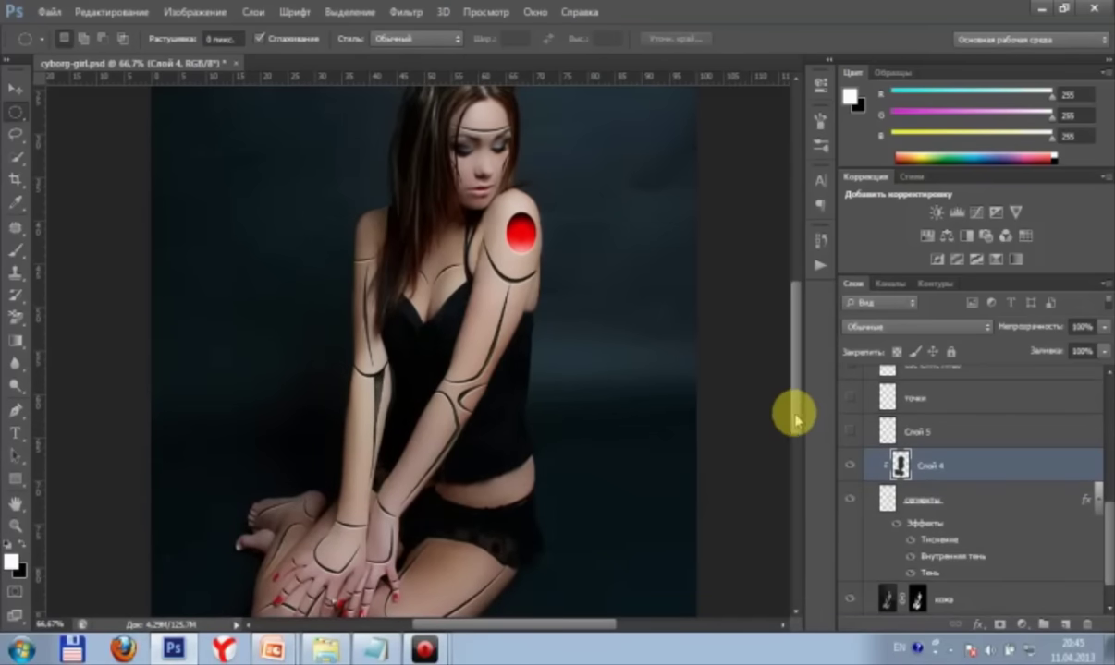
scroll(800, 410, "up", 1)
scroll(800, 409, "down", 1)
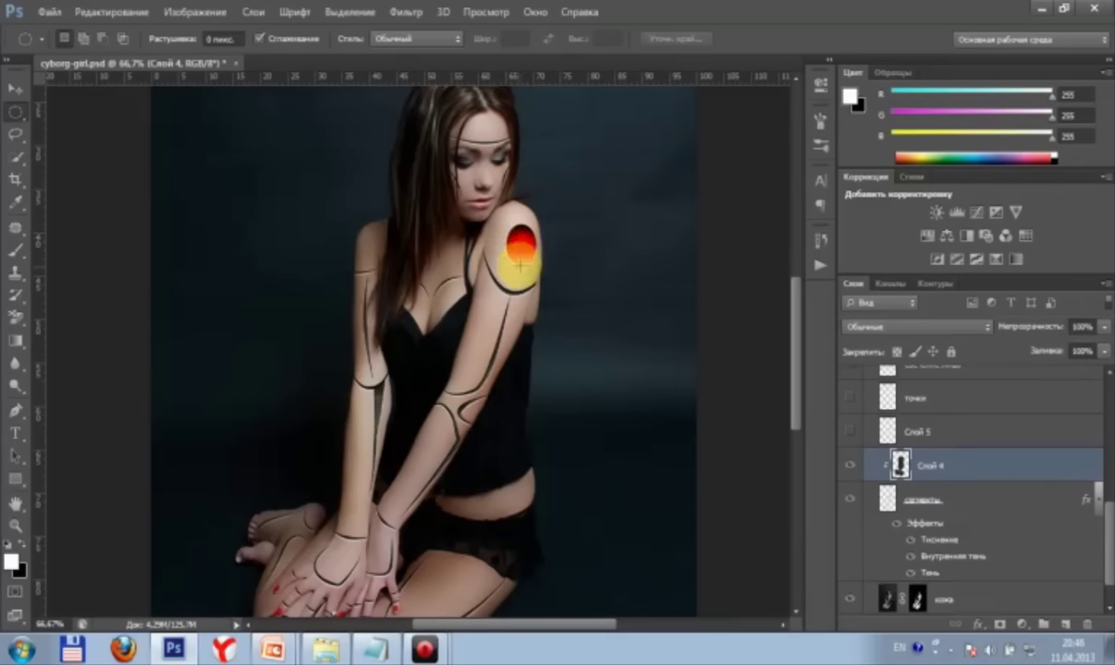
scroll(1100, 536, "up", 1)
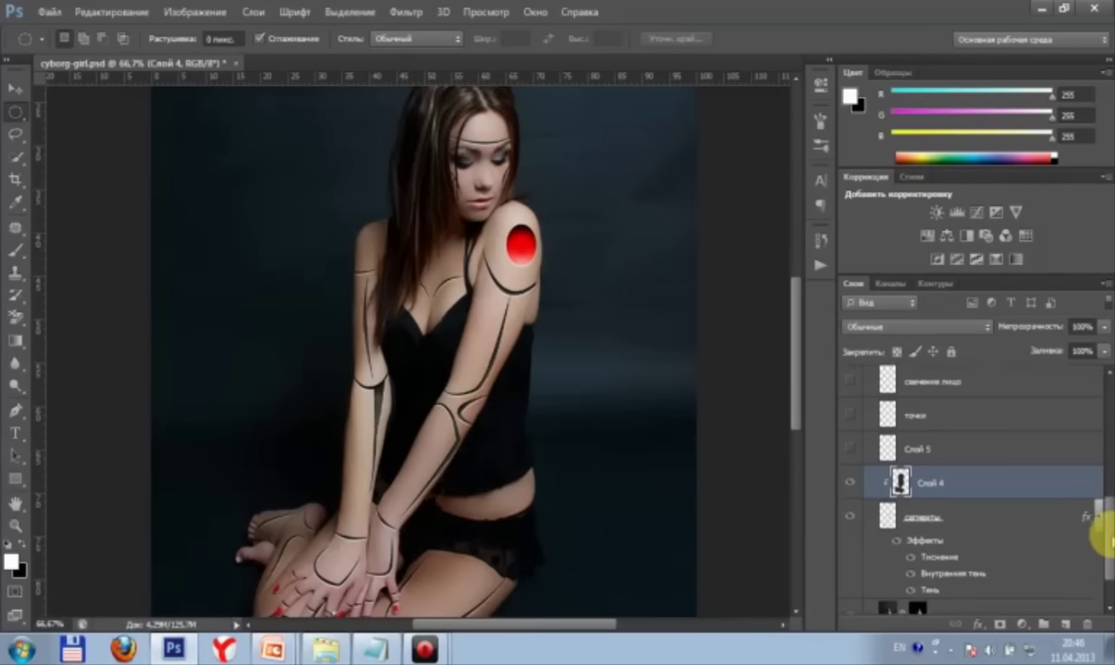
scroll(1100, 522, "up", 2)
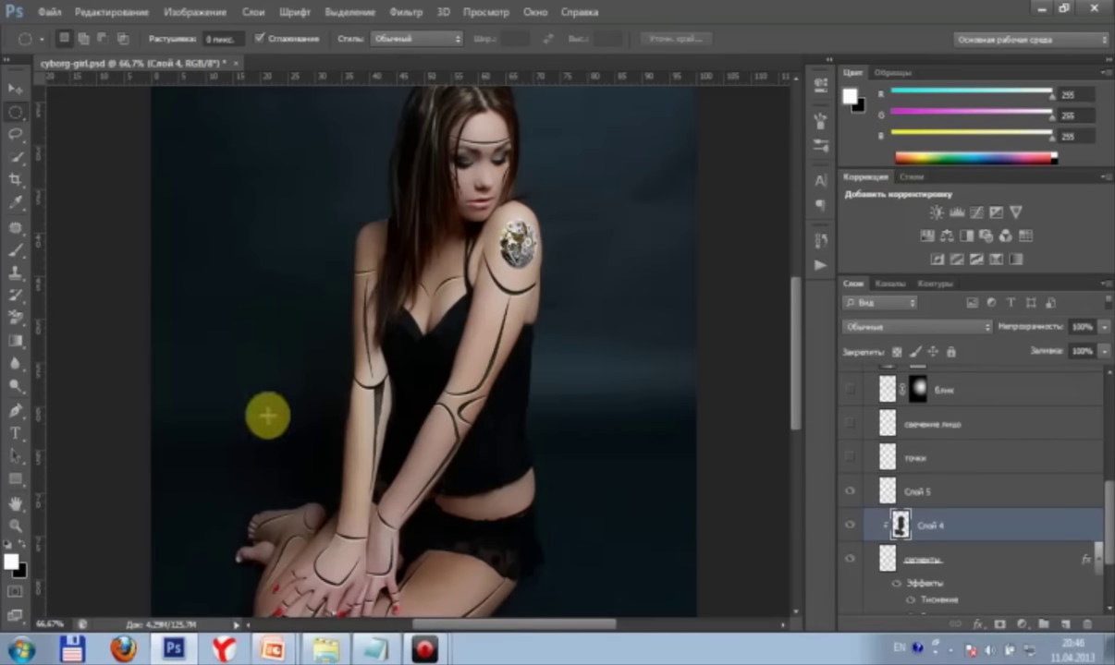
left_click(324, 646)
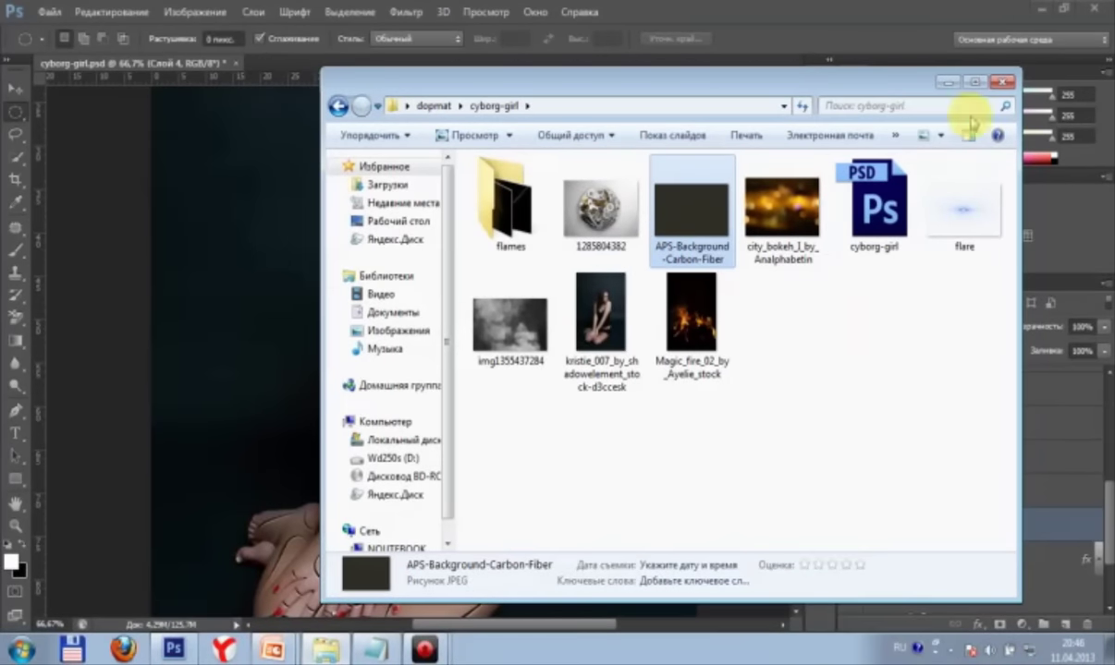
left_click(1006, 84)
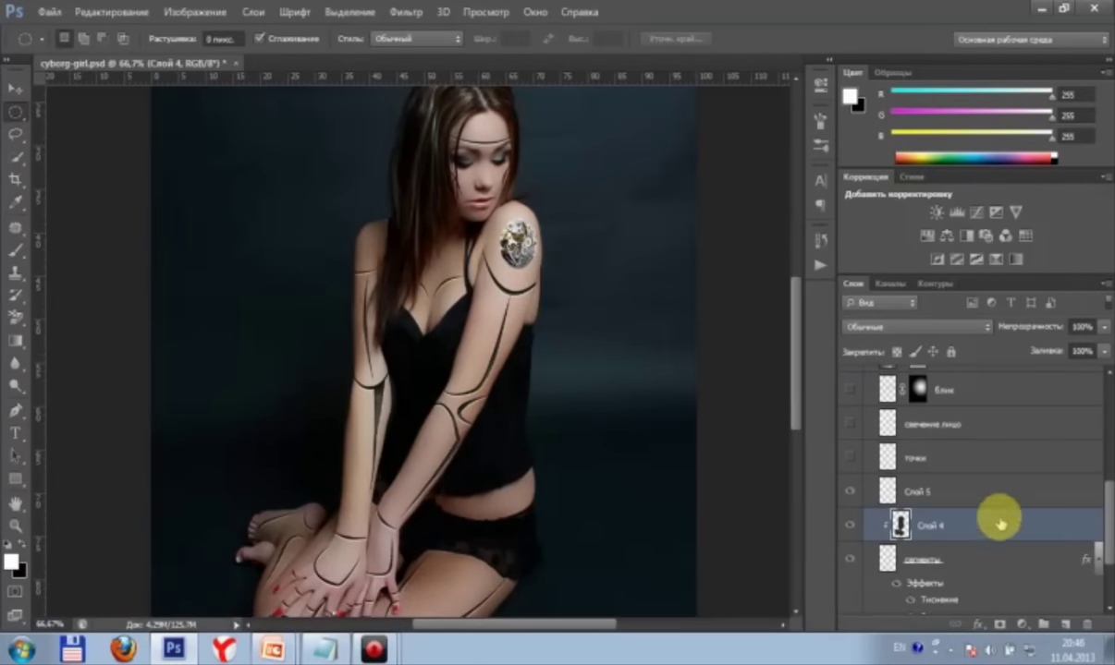
Step: Clip Слой 5's gears into the shoulder disc below and toggle its visibility to compare
left_click(915, 491)
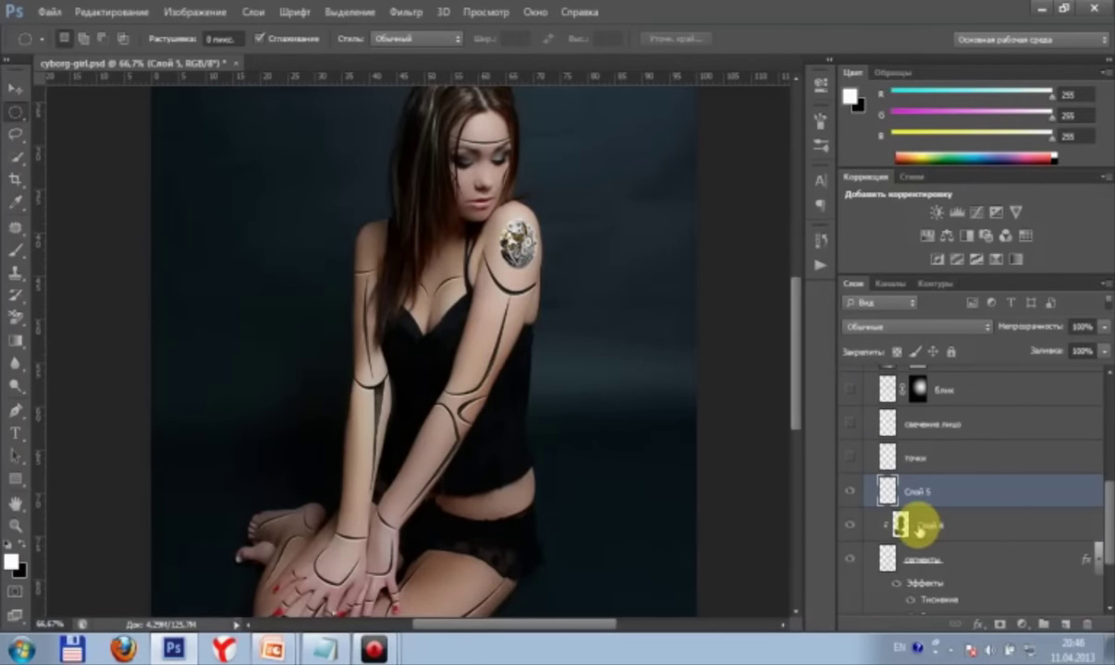
left_click(935, 509, "alt")
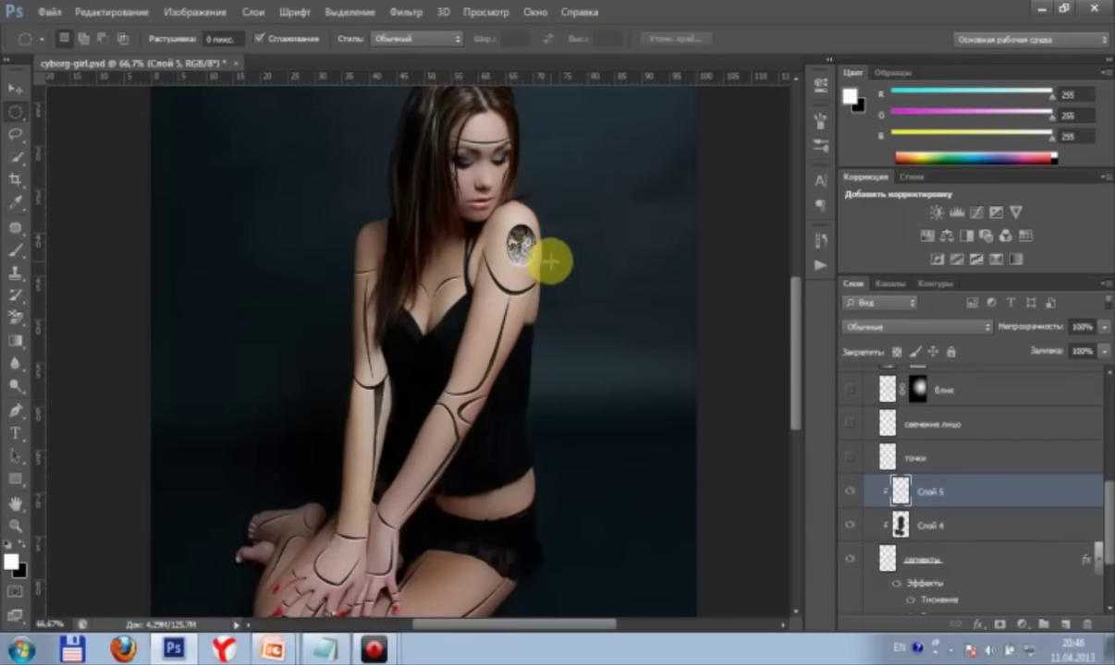
scroll(796, 348, "down", 2)
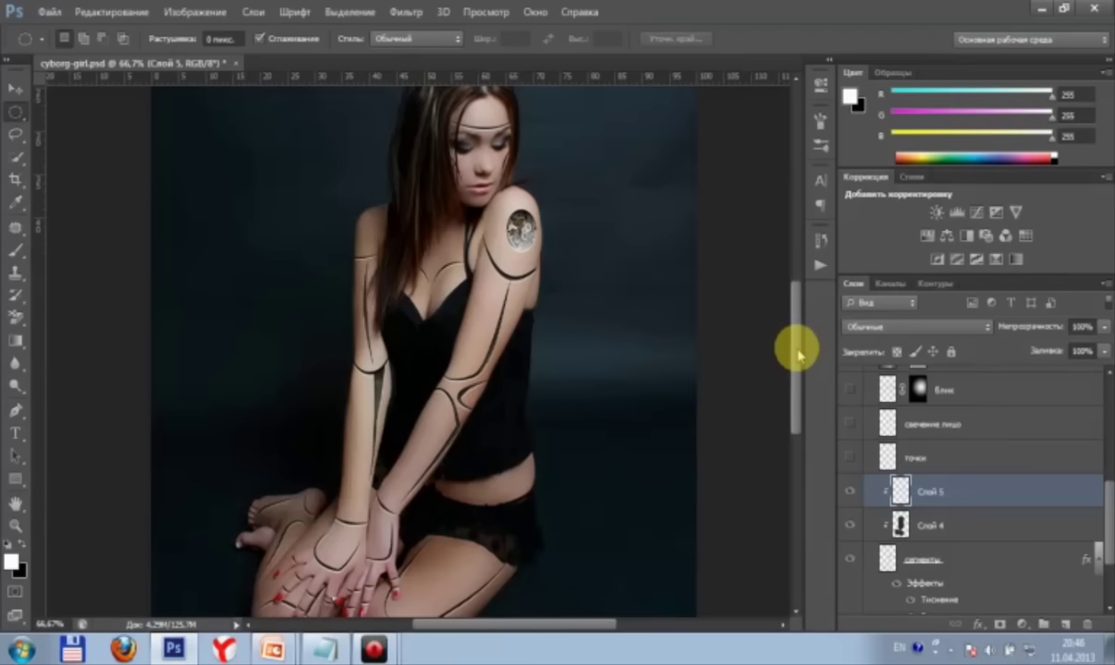
left_click(849, 499)
left_click(848, 499)
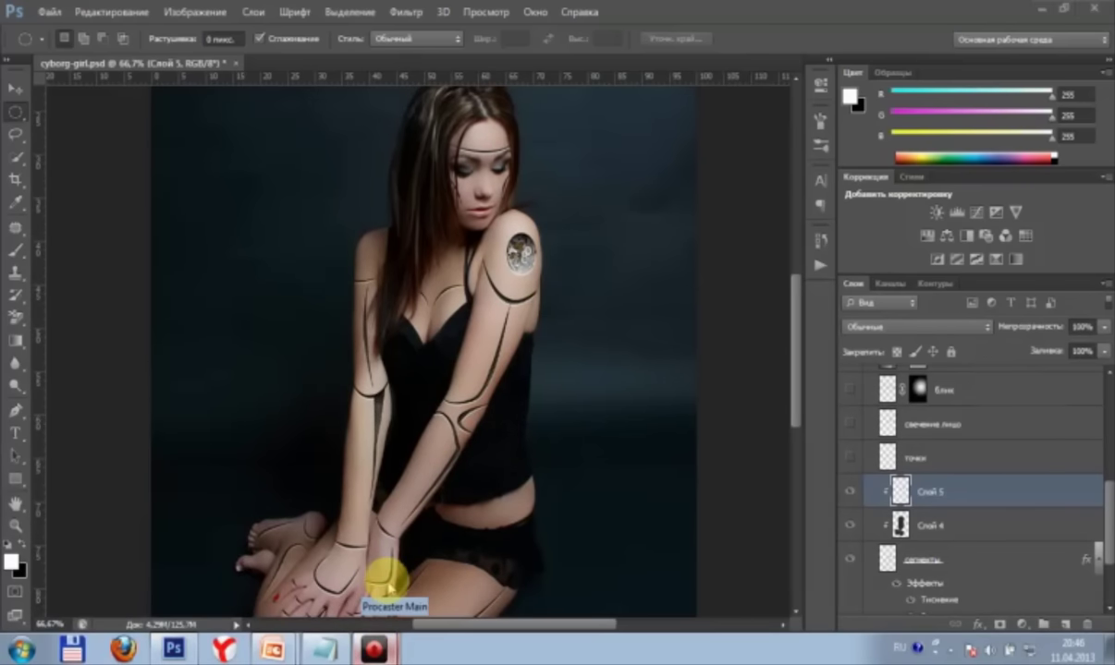
key("alt+shift")
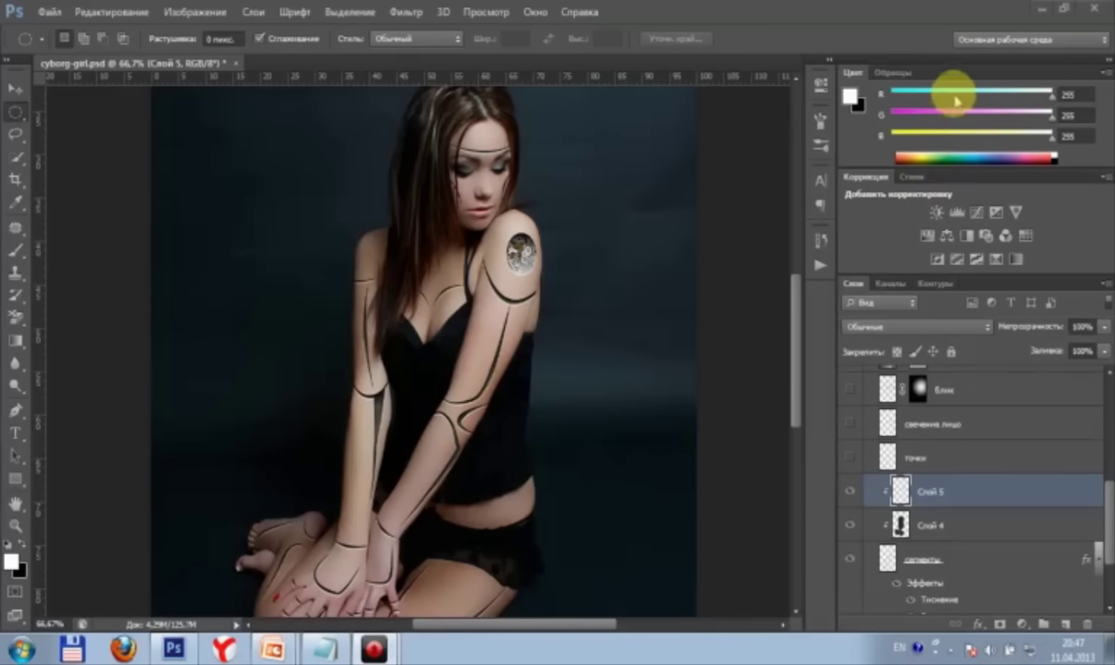
Step: Make the точки layer active and visible so dark dots appear along the seam lines
left_click(870, 465)
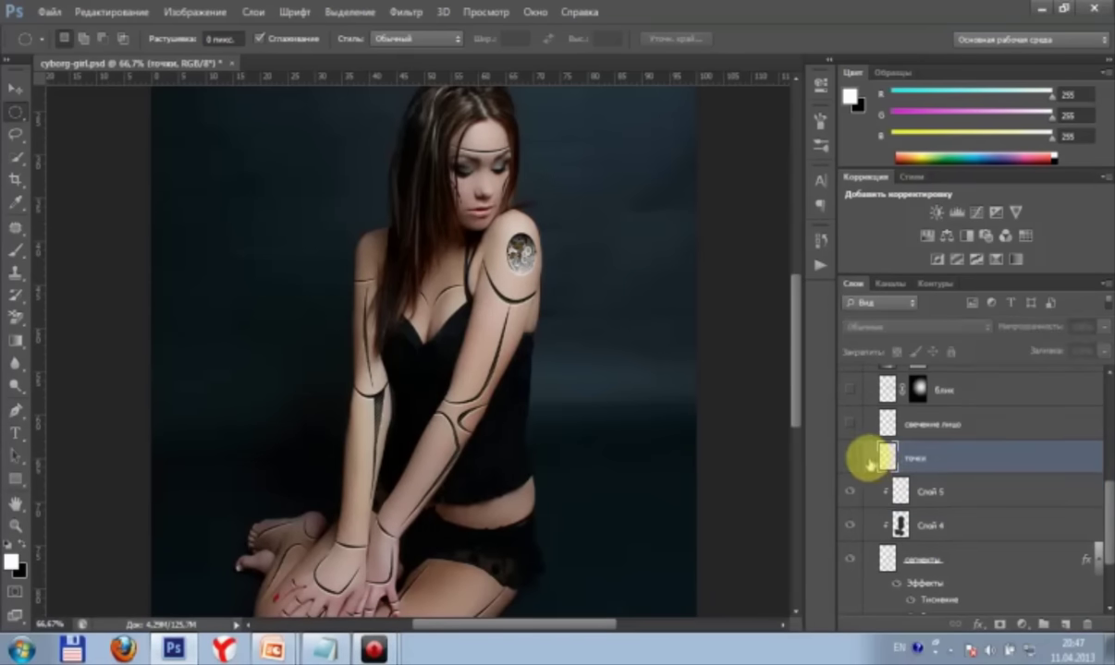
left_click(849, 459)
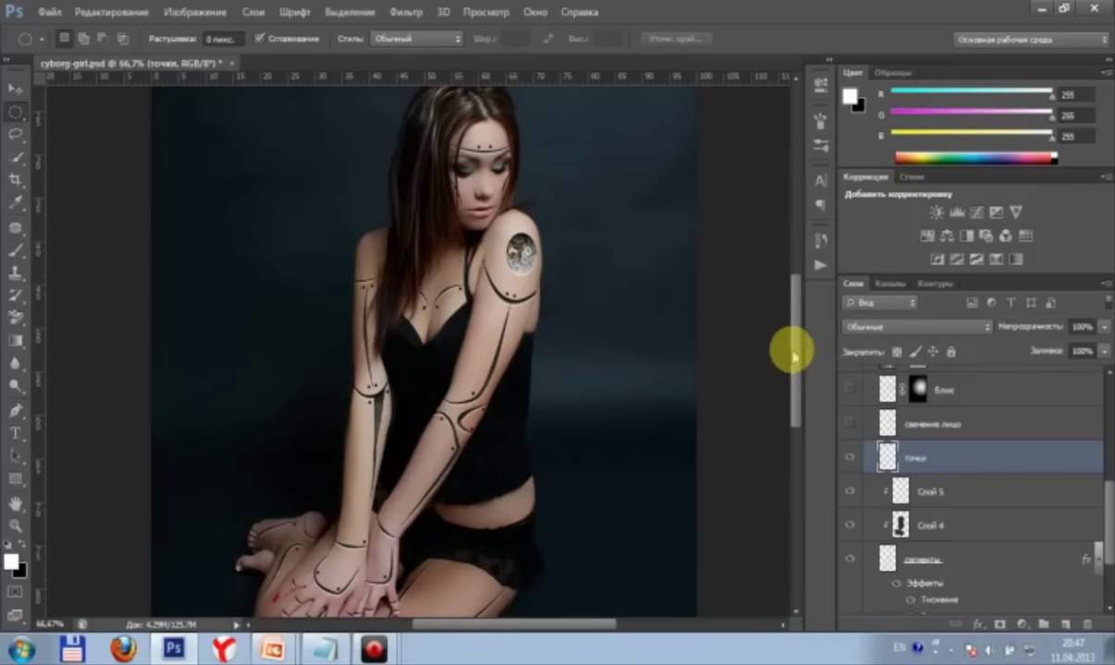
left_click(624, 328)
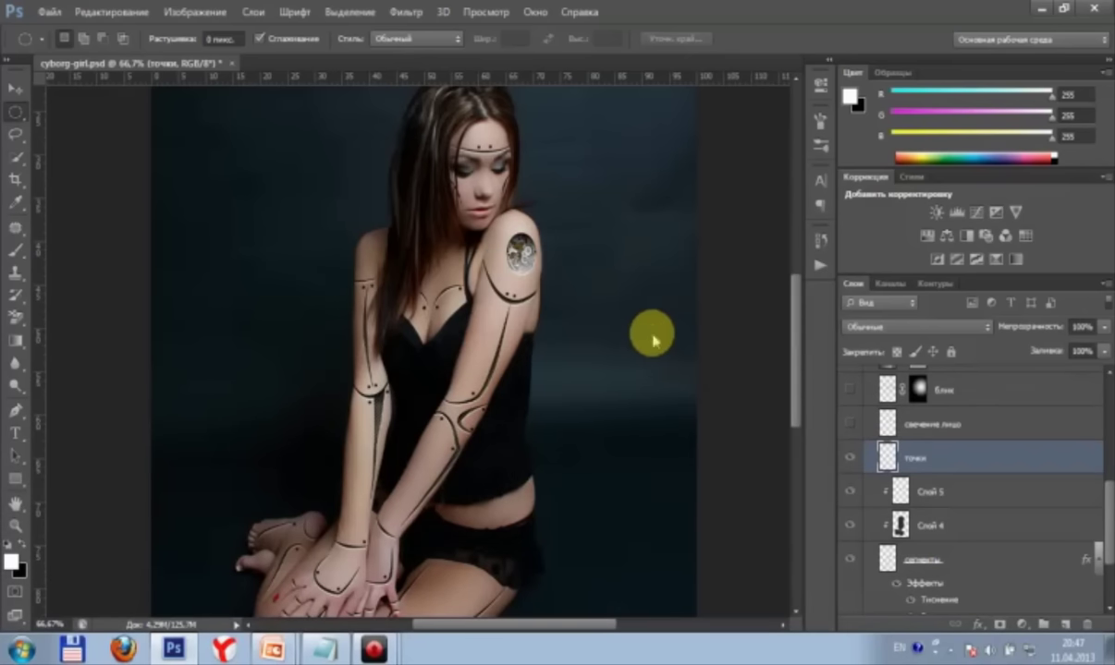
scroll(793, 347, "down", 3)
left_click_drag(793, 347, 791, 368)
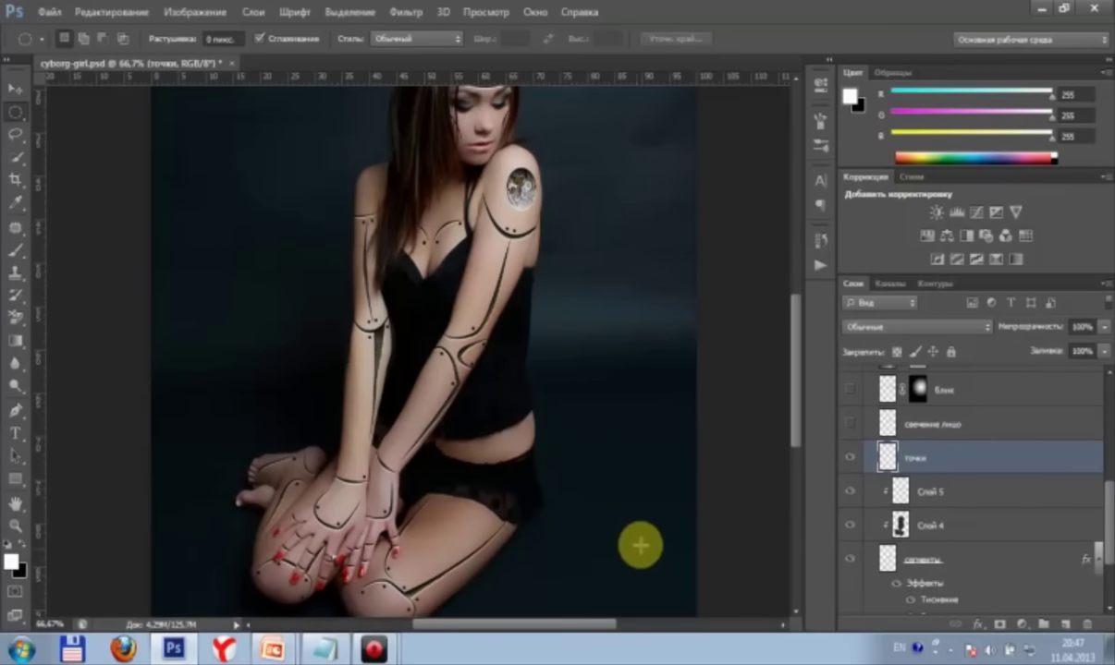
left_click_drag(793, 402, 791, 384)
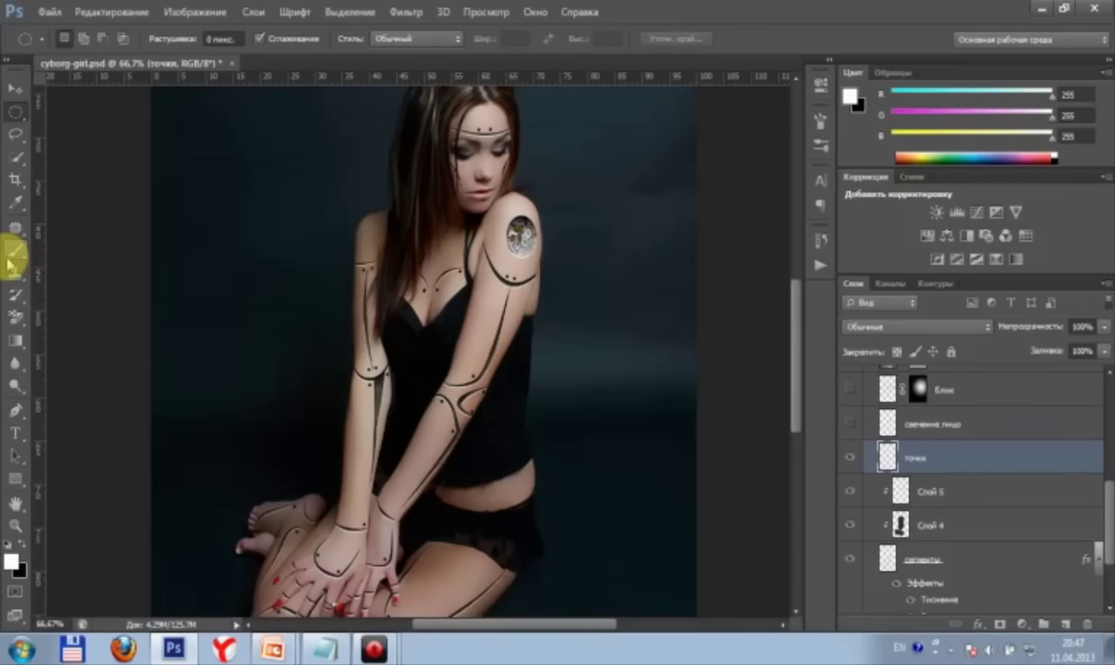
Step: Pick the Brush tool, check its size presets, and make свечение лицо the active layer
left_click(13, 250)
left_click(78, 39)
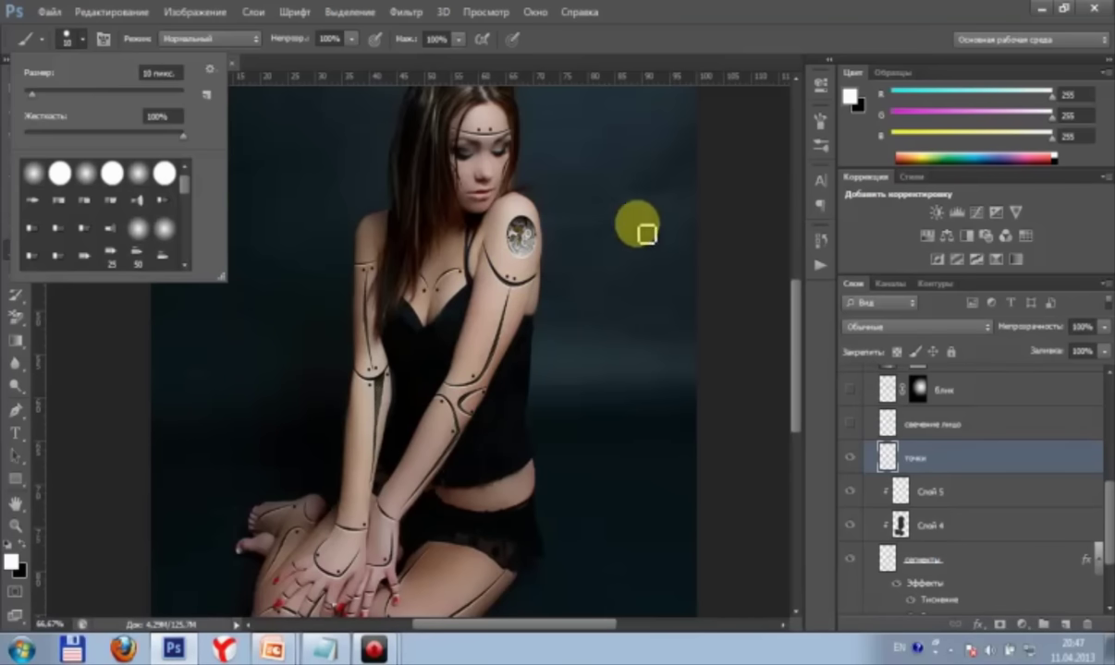
left_click(776, 297)
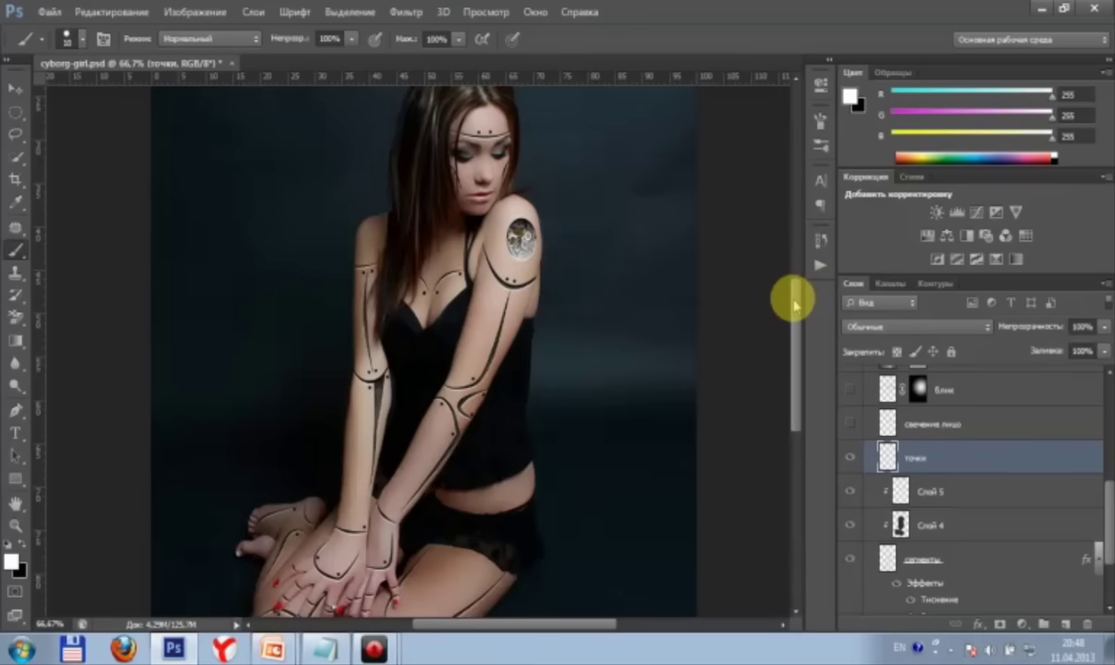
scroll(794, 310, "up", 2)
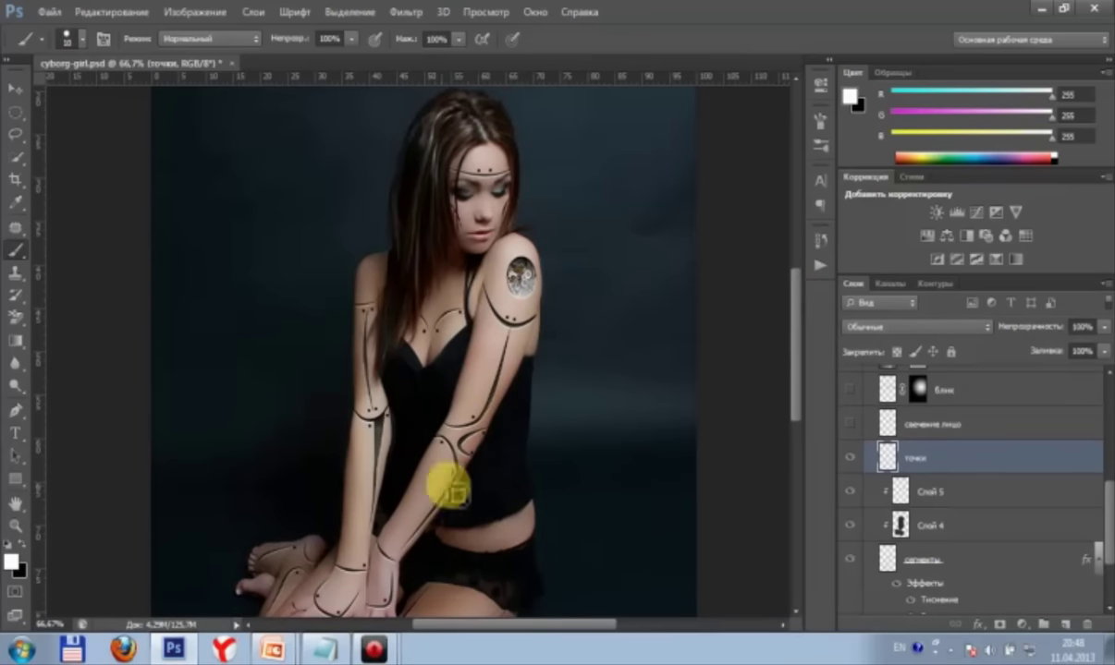
left_click(920, 427)
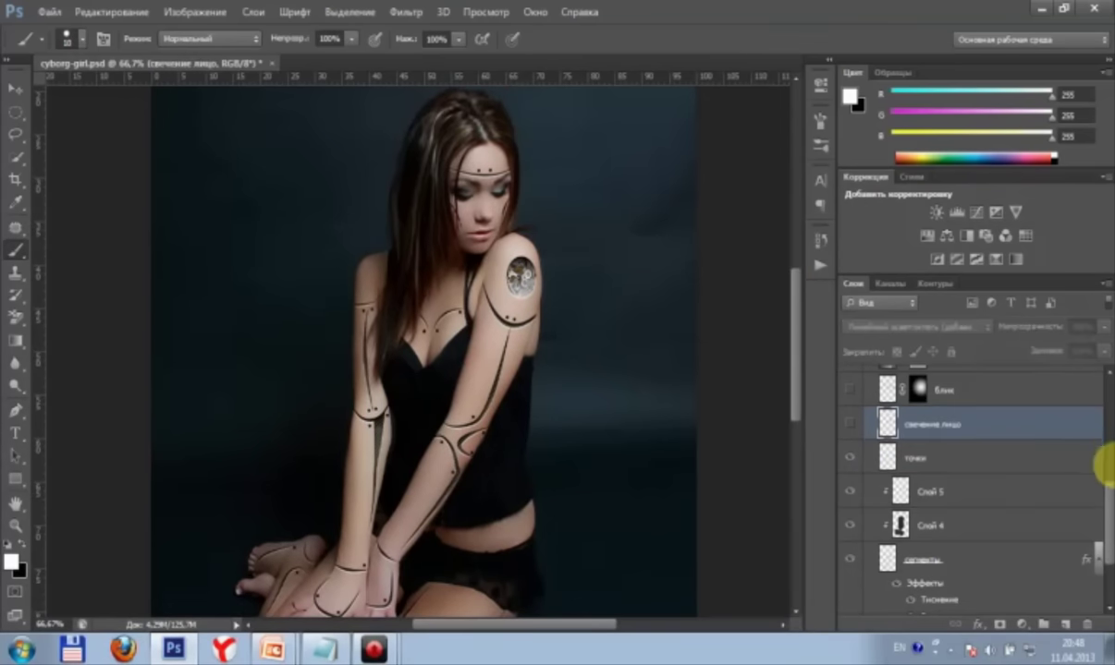
scroll(1102, 489, "up", 2)
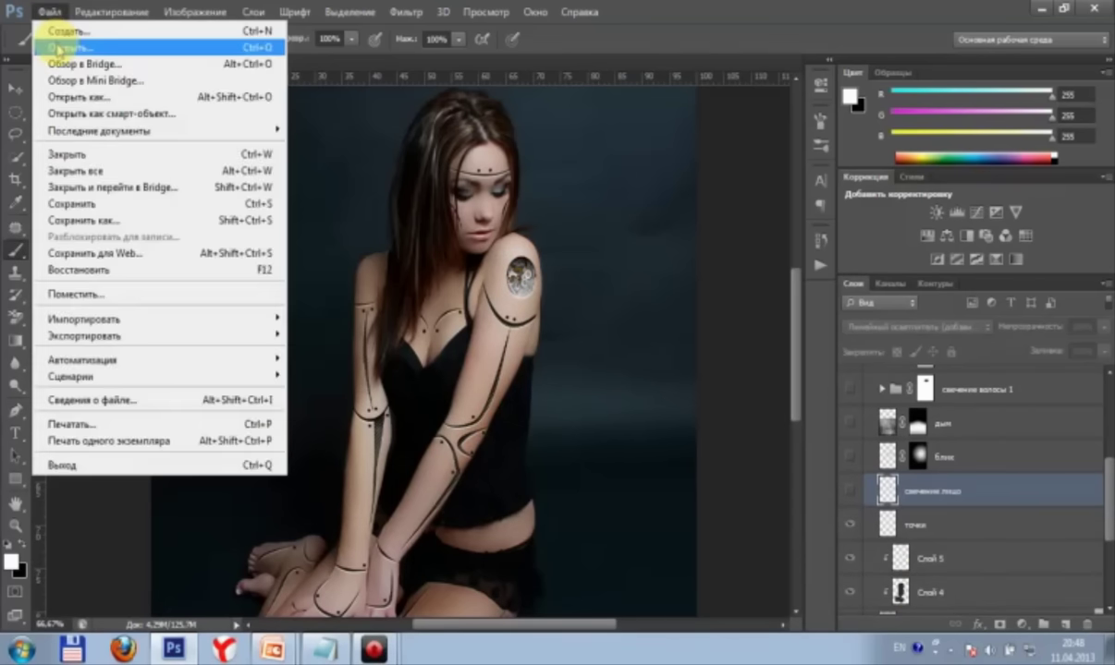
left_click(60, 48)
left_click(606, 65)
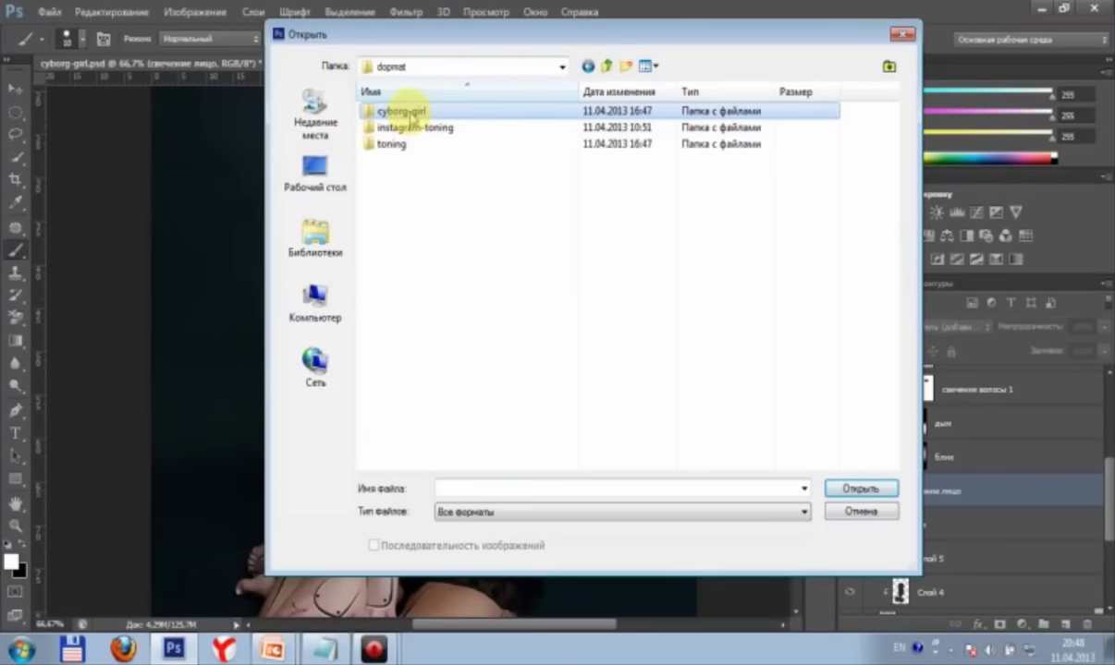
double_click(407, 112)
scroll(809, 201, "down", 5)
scroll(809, 199, "down", 3)
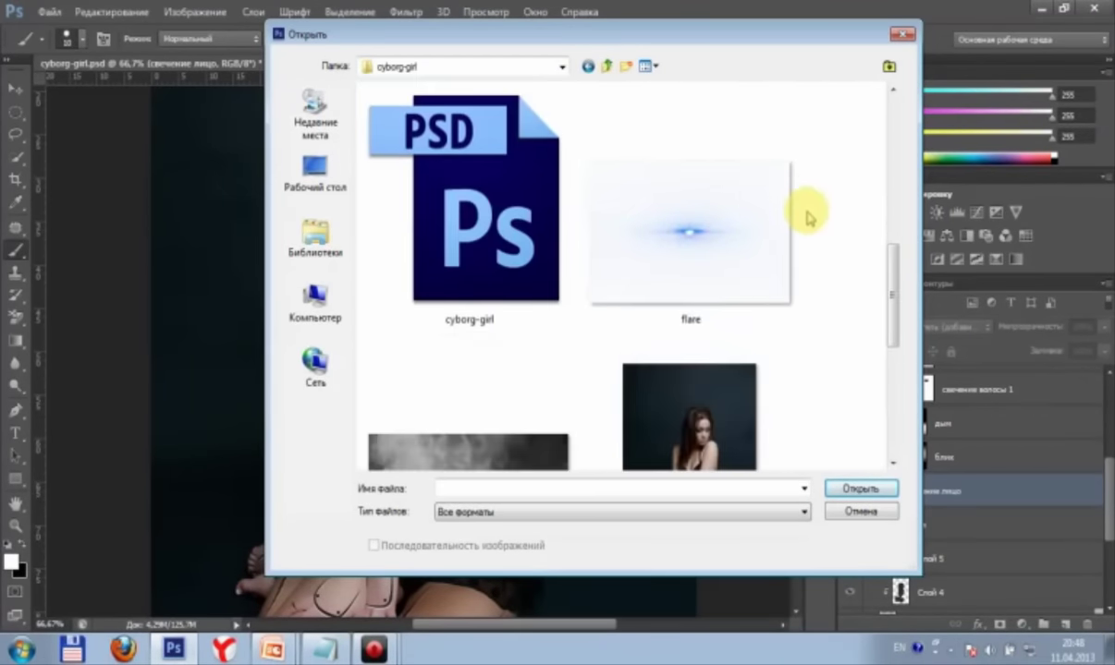
left_click(672, 231)
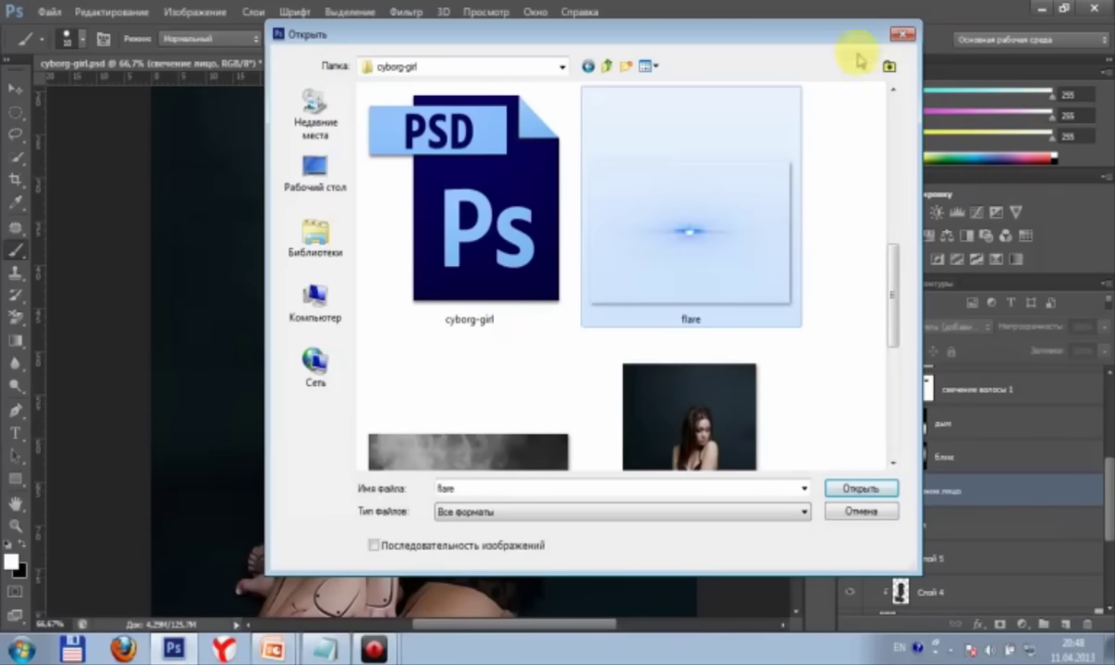
scroll(894, 296, "down", 1)
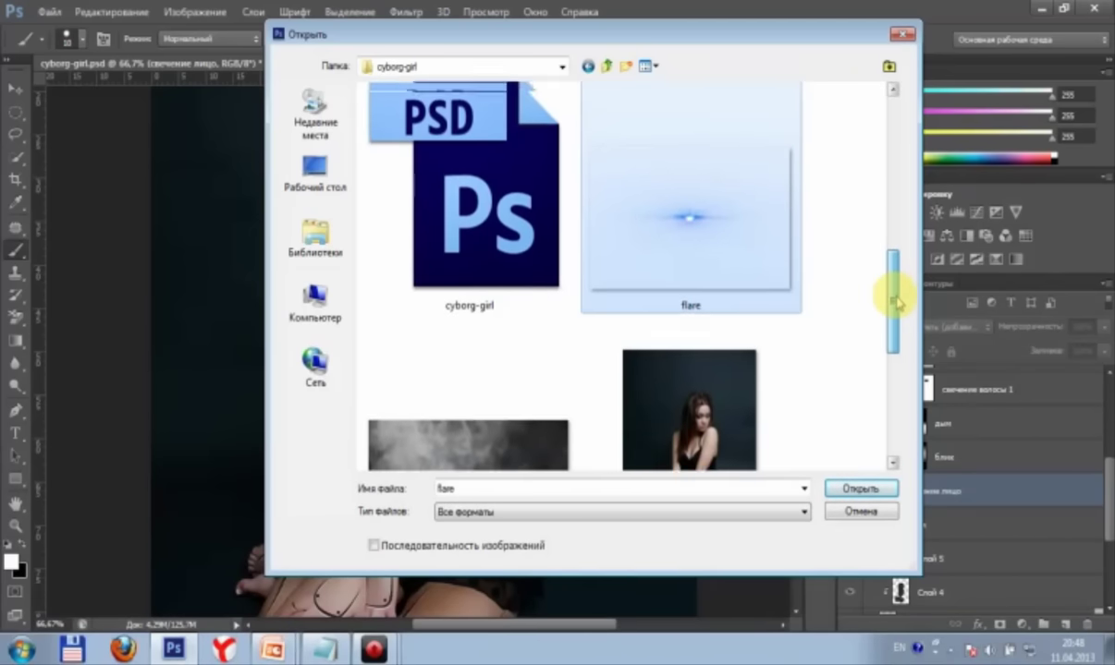
scroll(893, 294, "up", 2)
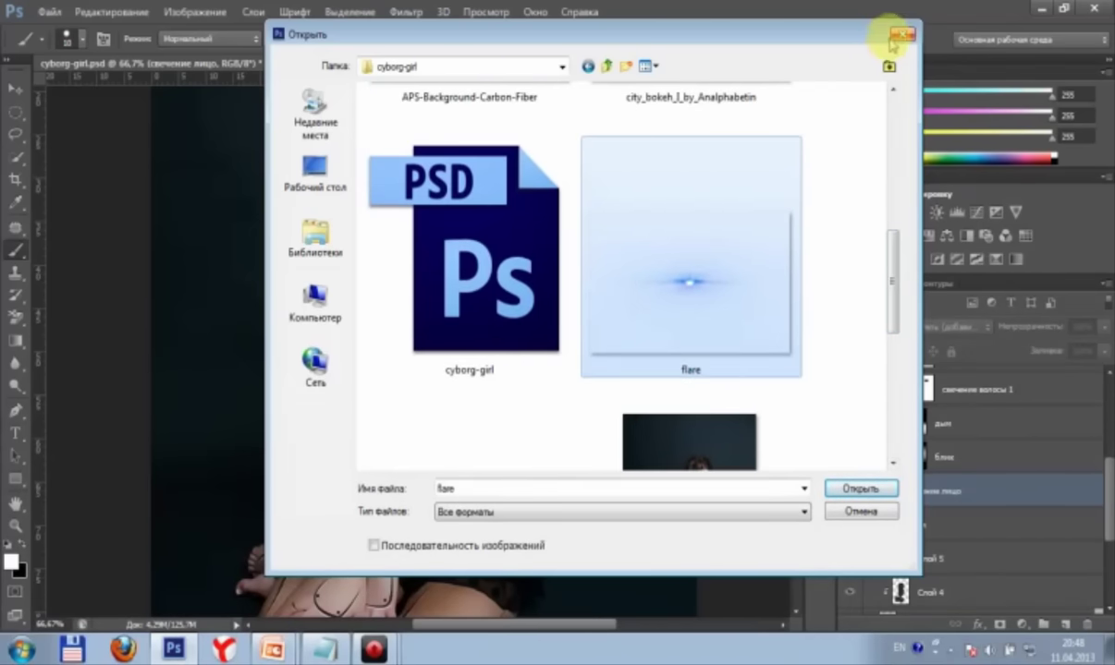
left_click(896, 34)
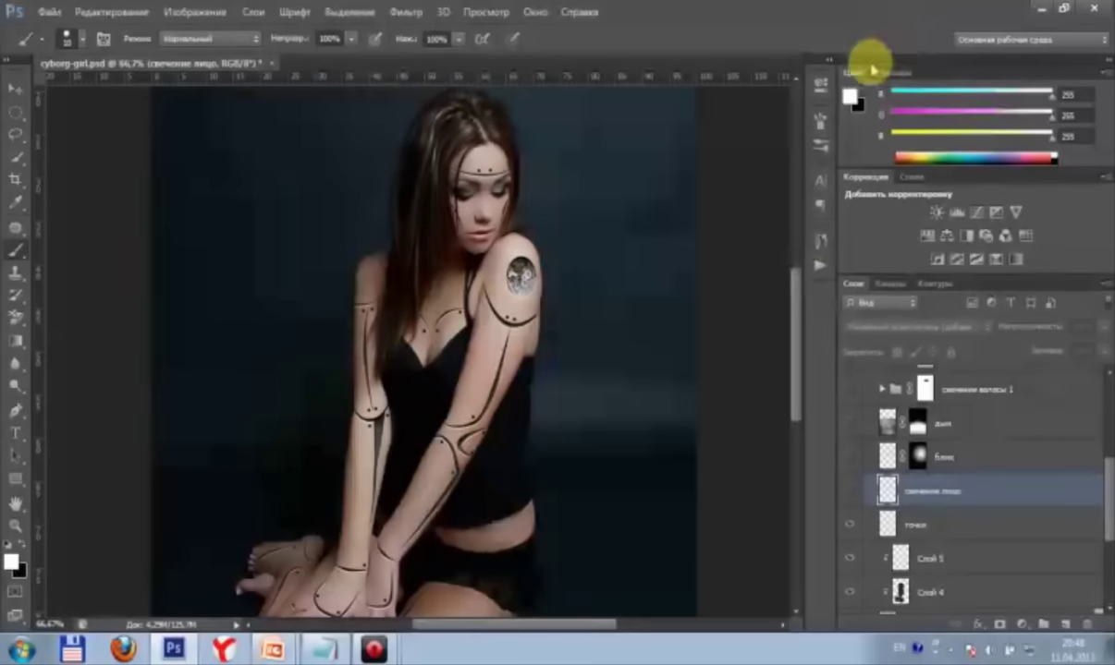
Step: Make the блик flare layer visible, select it, and target its layer mask
left_click(849, 458)
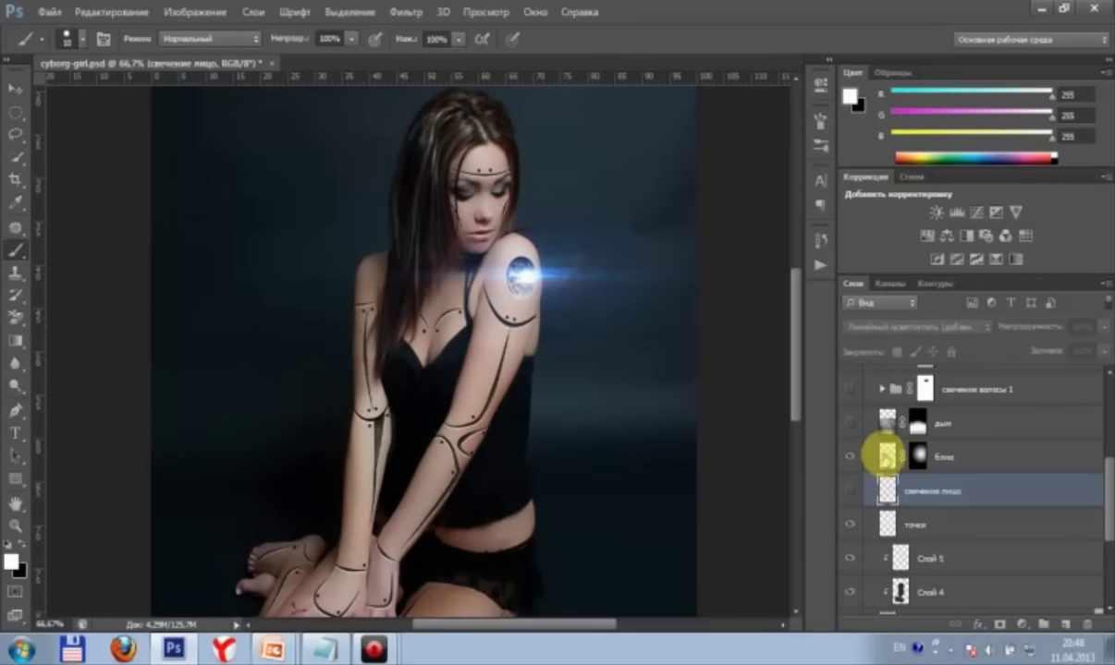
left_click(884, 454)
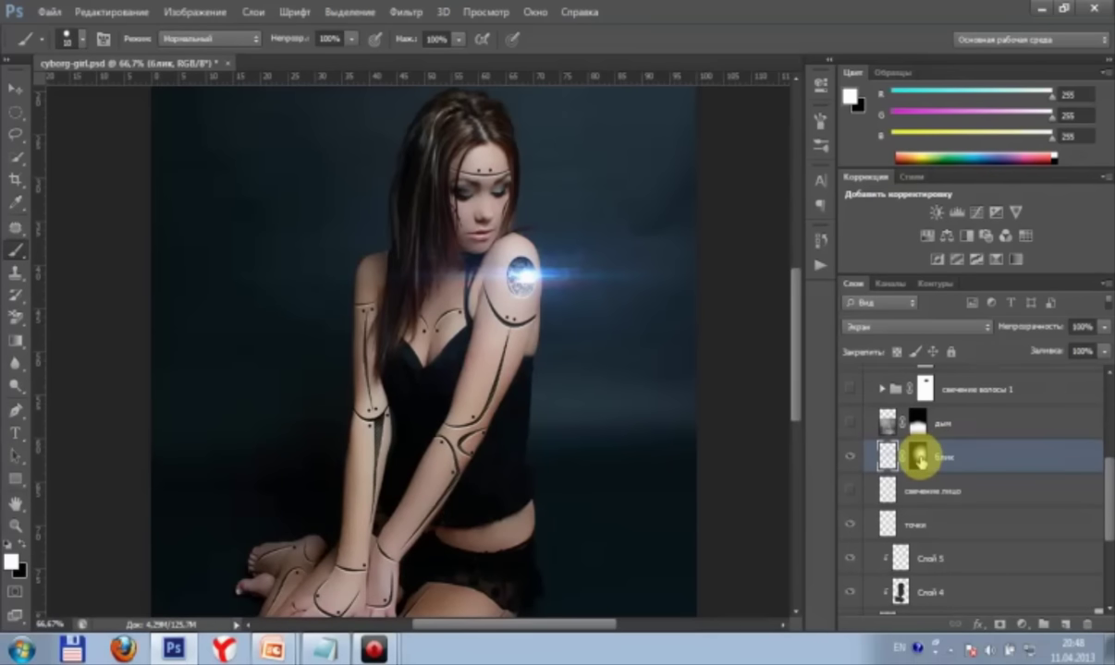
left_click(919, 457)
Step: Delete the блик layer's existing mask and add a fresh layer mask
right_click(918, 456)
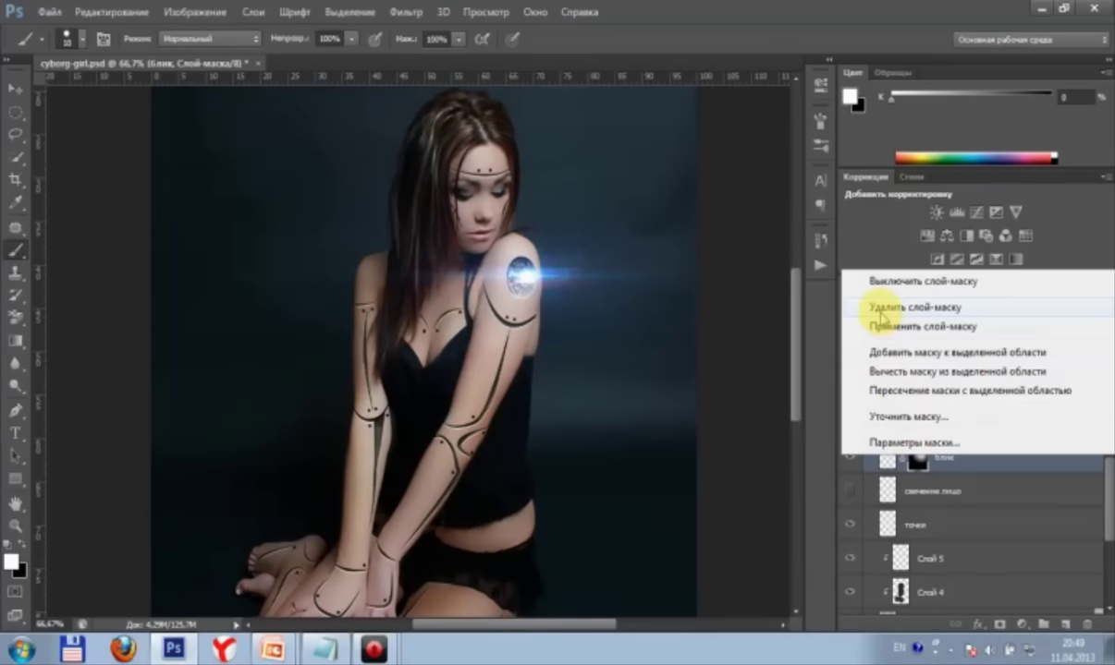
left_click(879, 310)
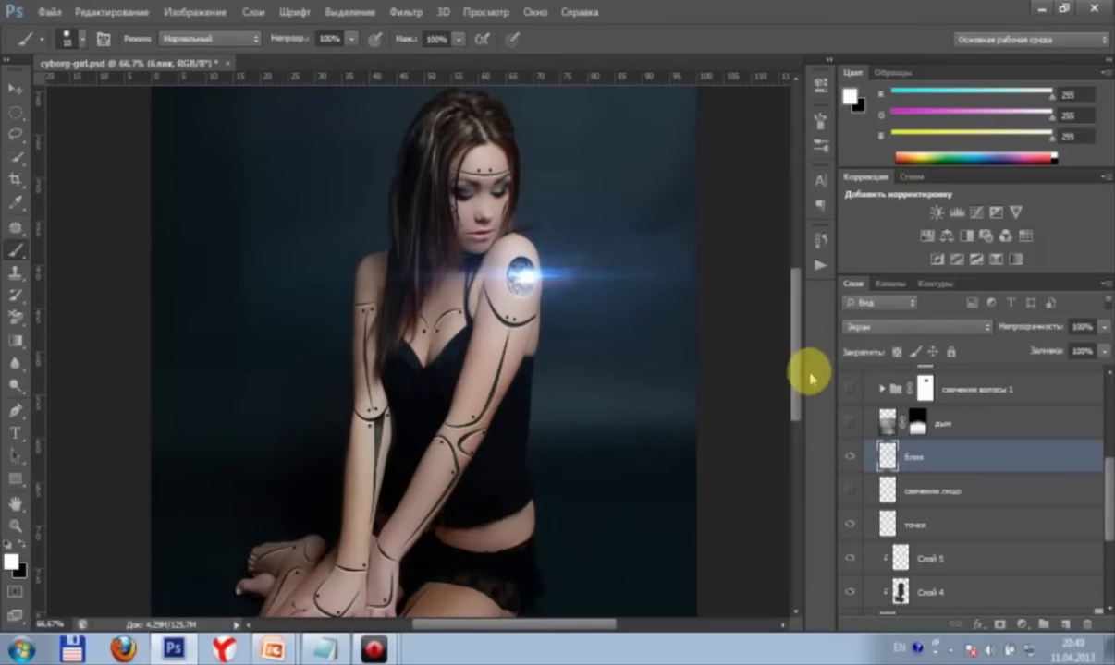
left_click_drag(792, 383, 792, 365)
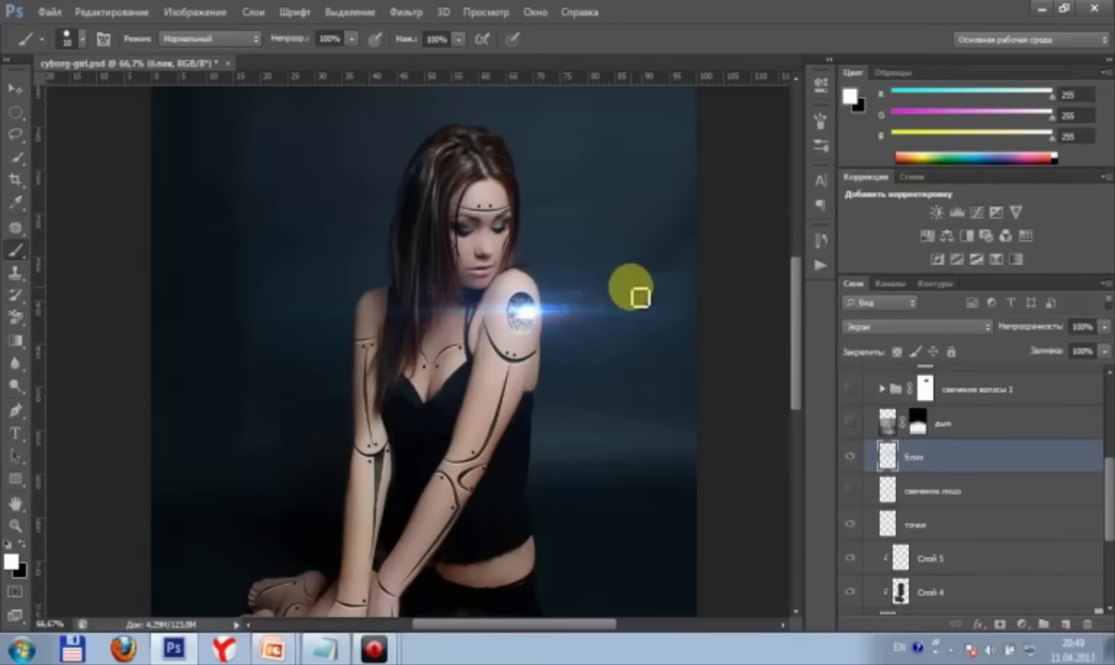
left_click(999, 626)
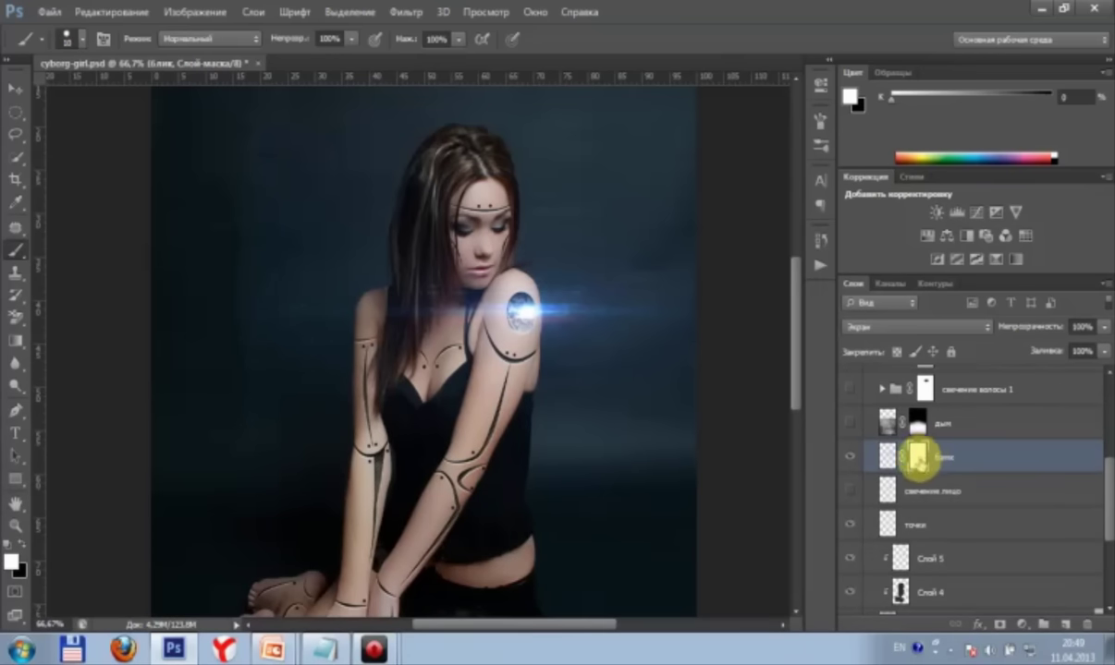
Step: Fill the new mask with solid black to hide the flare
left_click(111, 12)
left_click(211, 251)
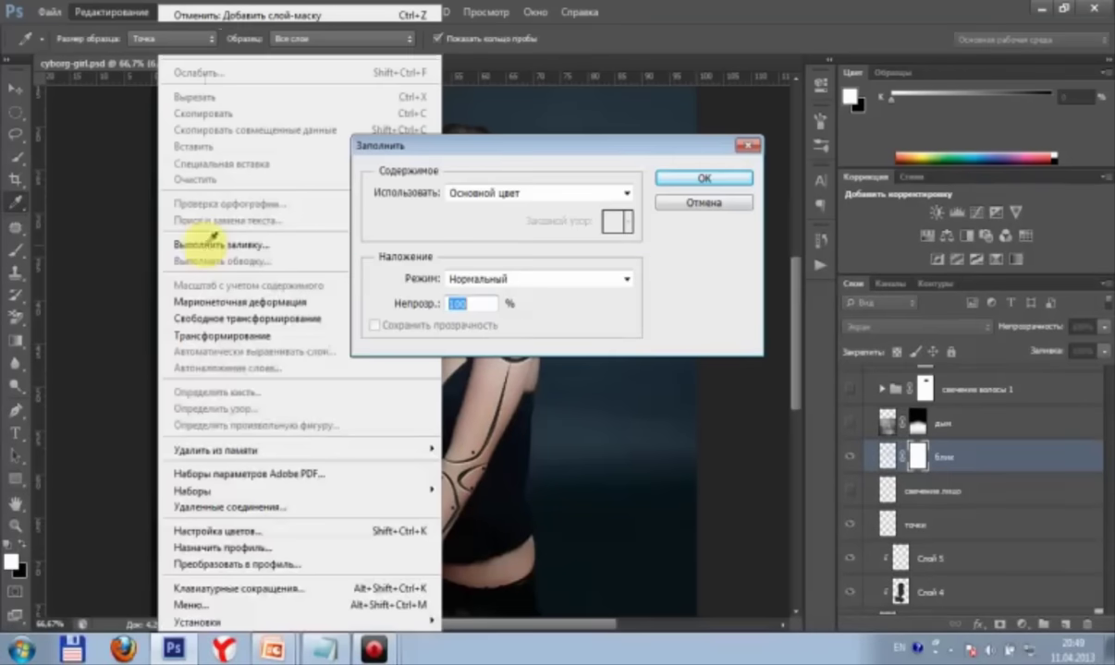
left_click_drag(529, 142, 497, 120)
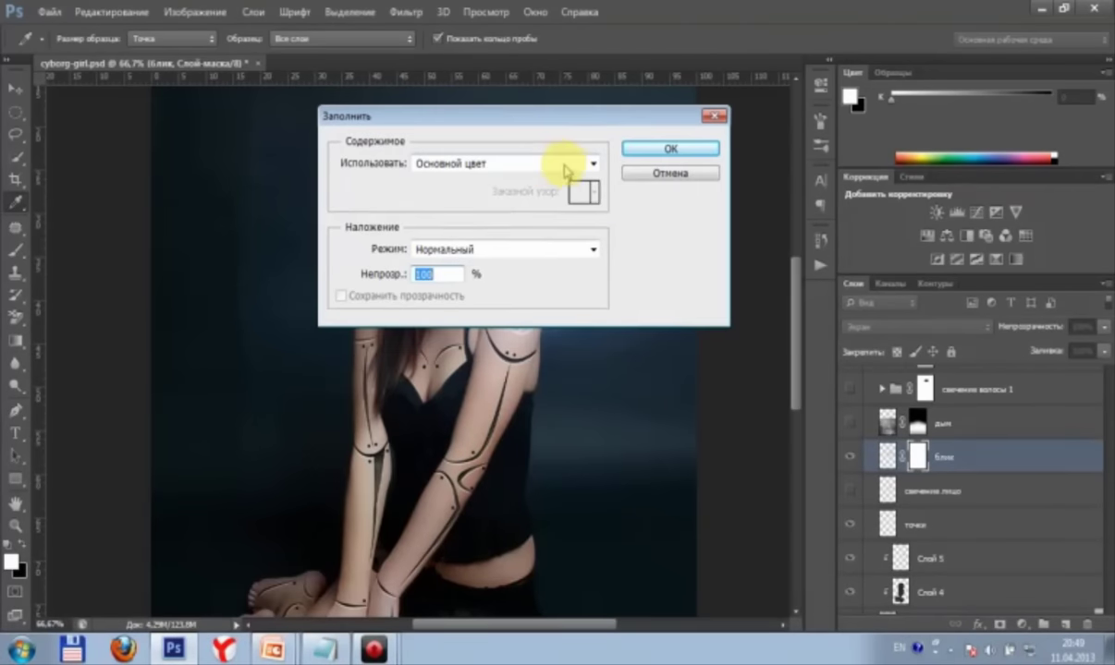
left_click(590, 167)
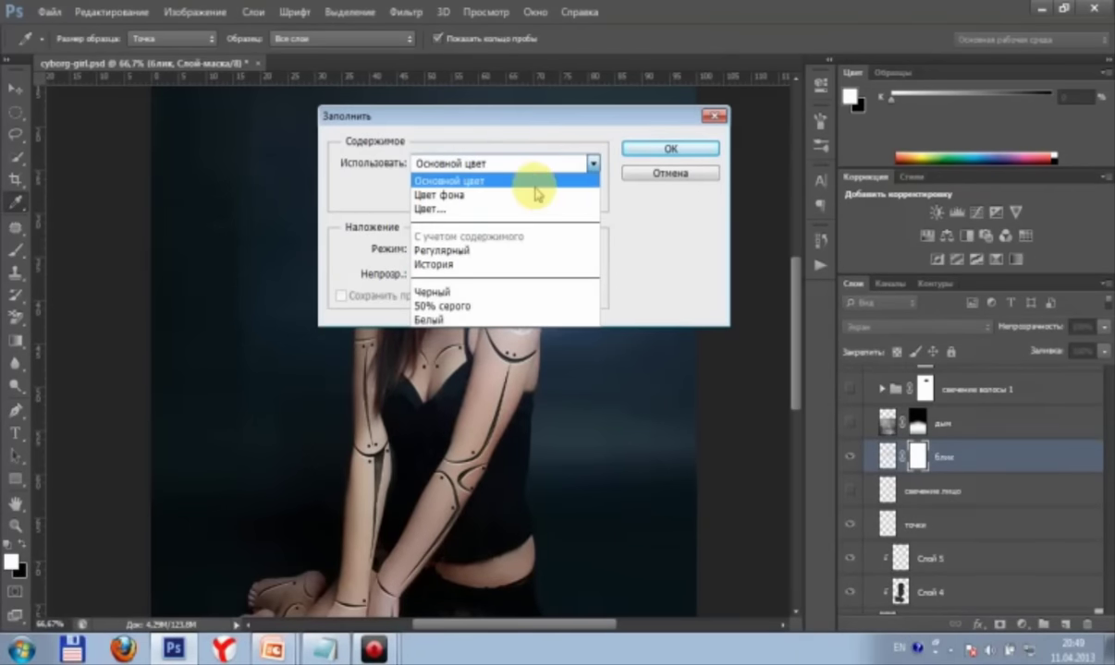
left_click(450, 209)
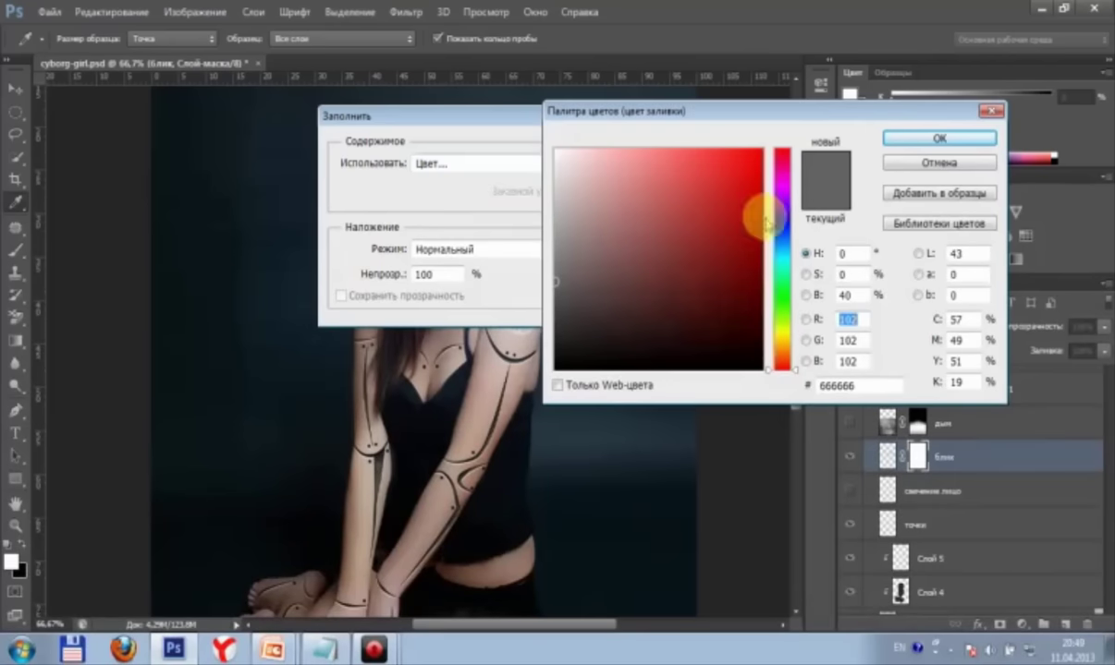
left_click(925, 137)
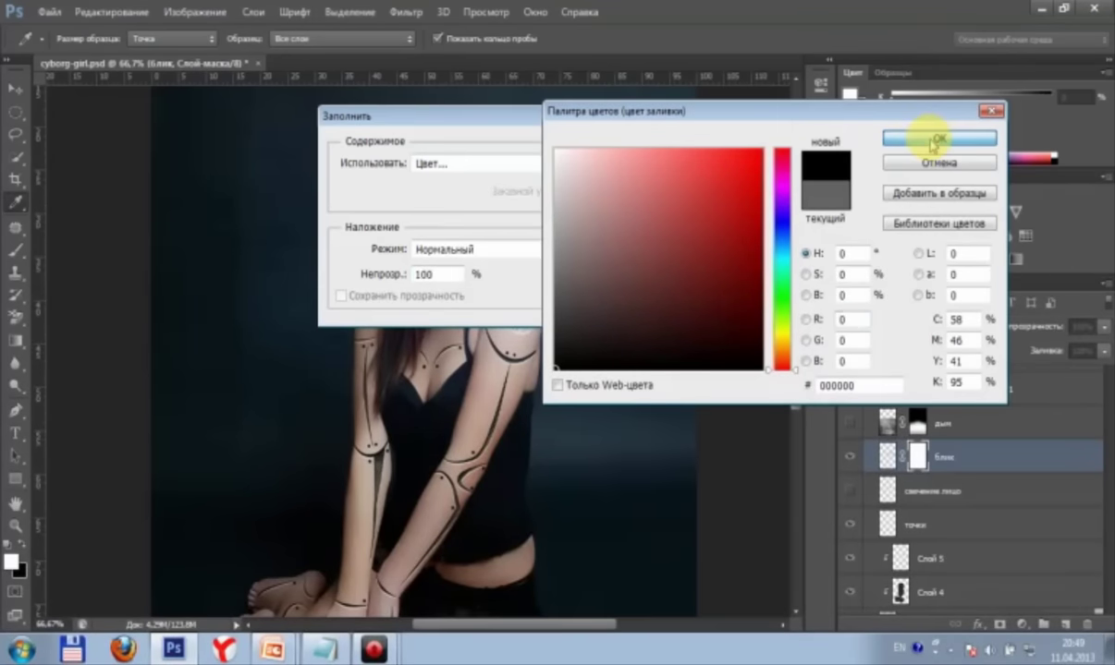
left_click(672, 151)
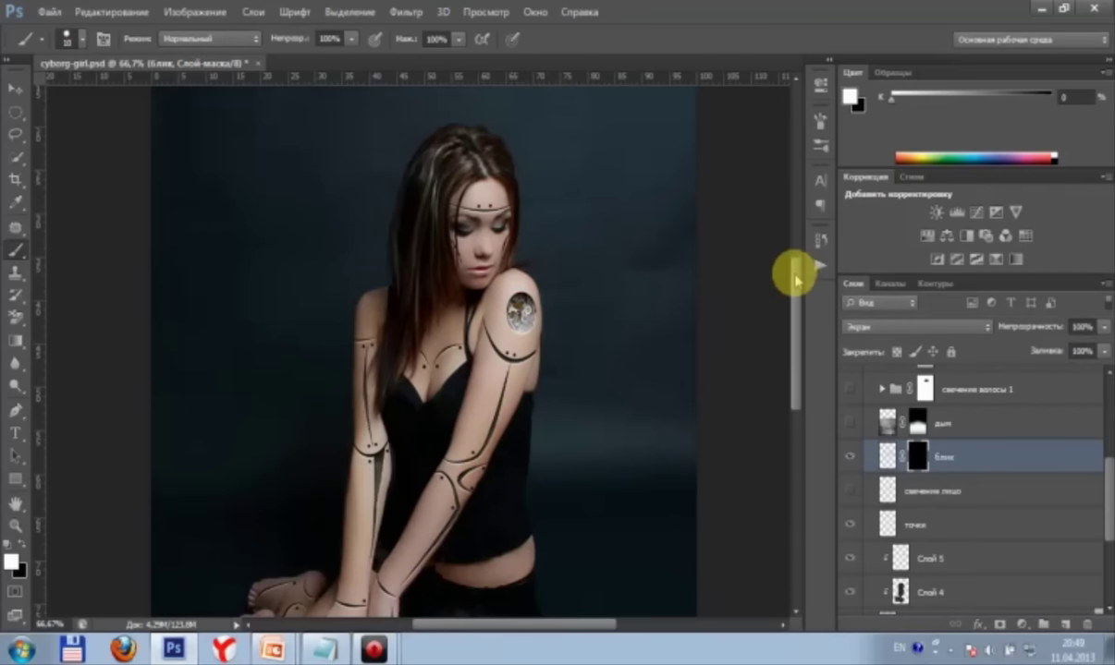
Step: Drag a radial gradient outward from the shoulder gear on the блик mask
scroll(759, 277, "down", 2)
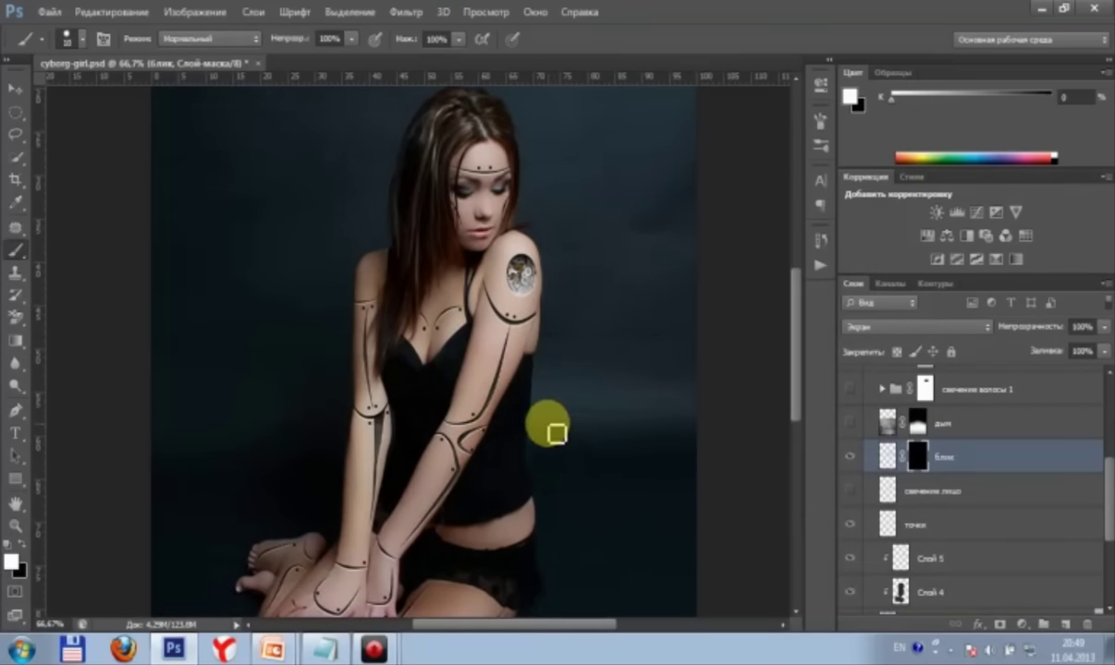
left_click(849, 457)
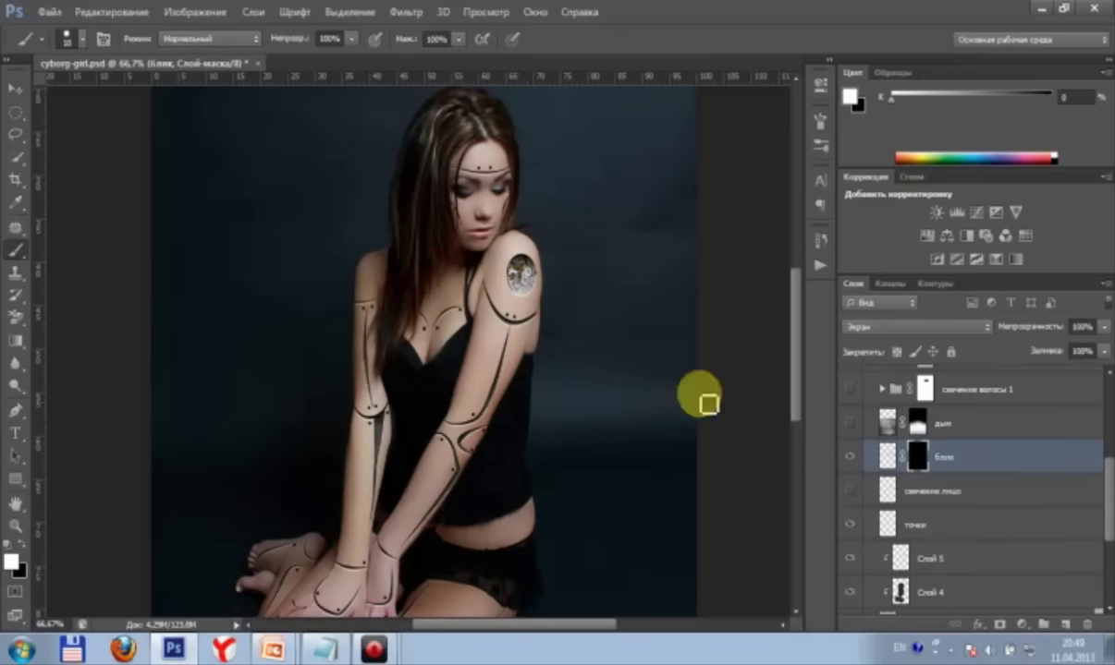
left_click(16, 338)
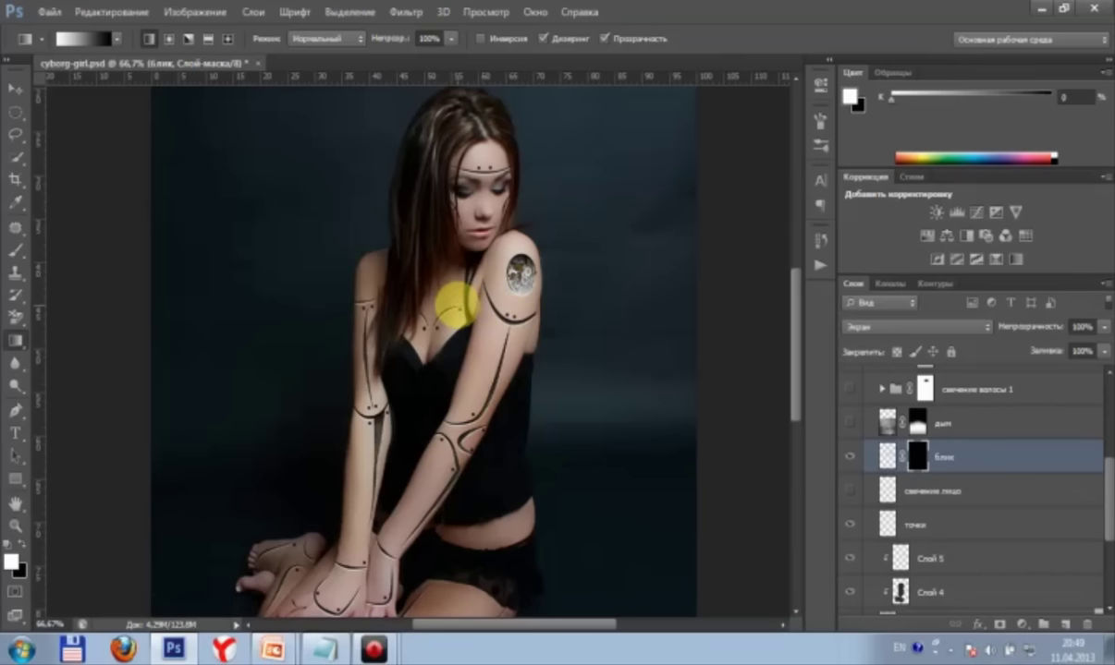
left_click(169, 39)
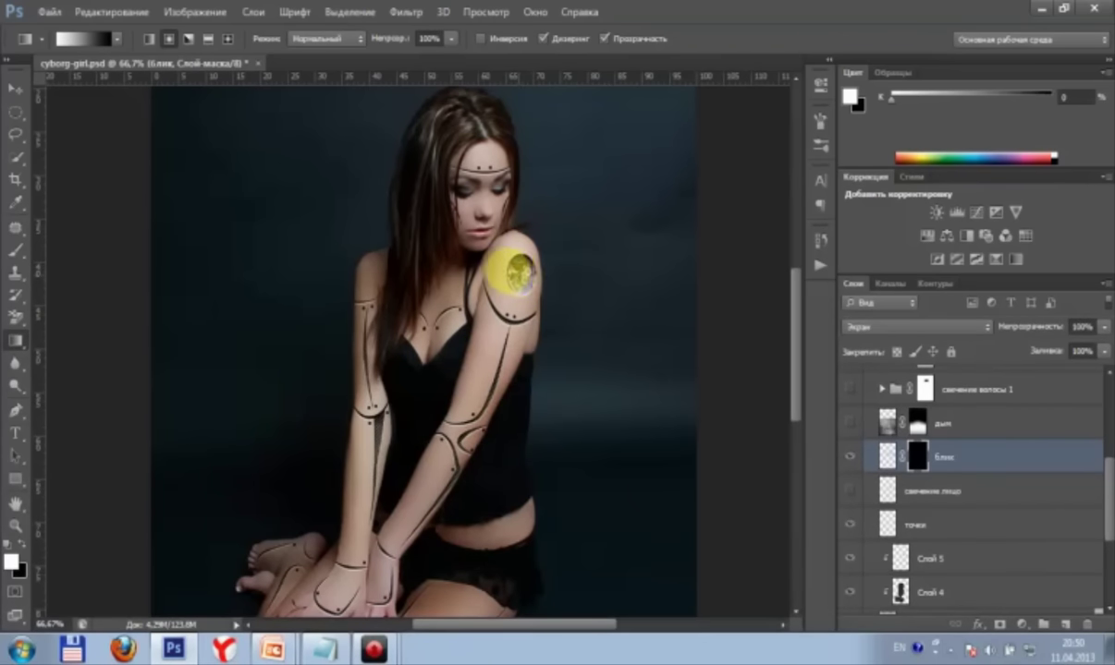
left_click_drag(510, 269, 400, 224)
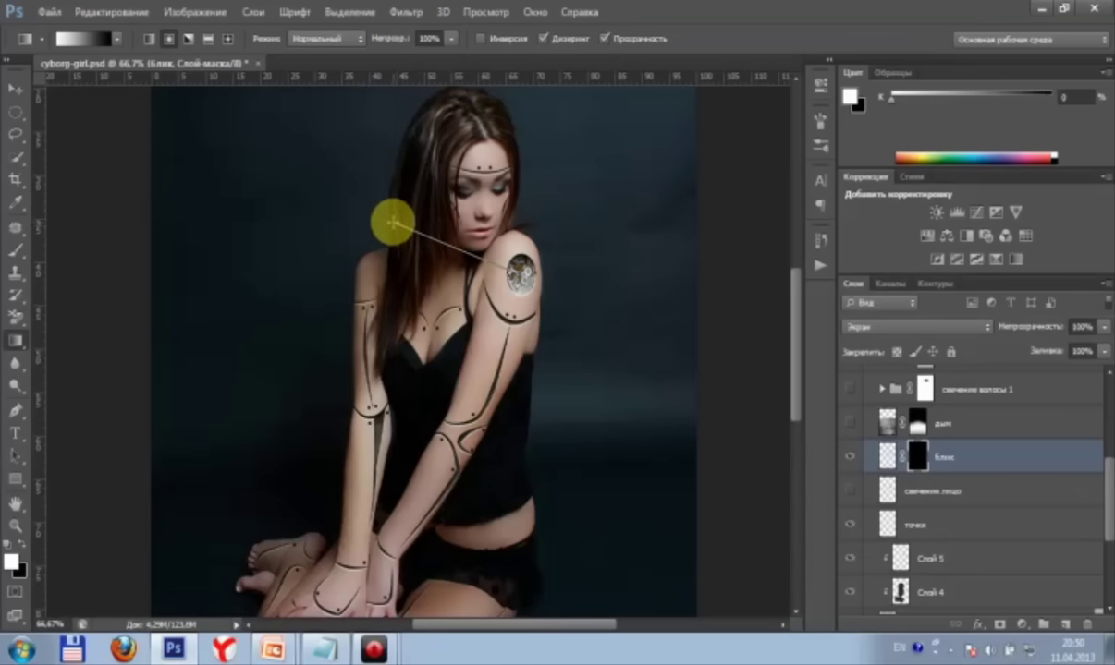
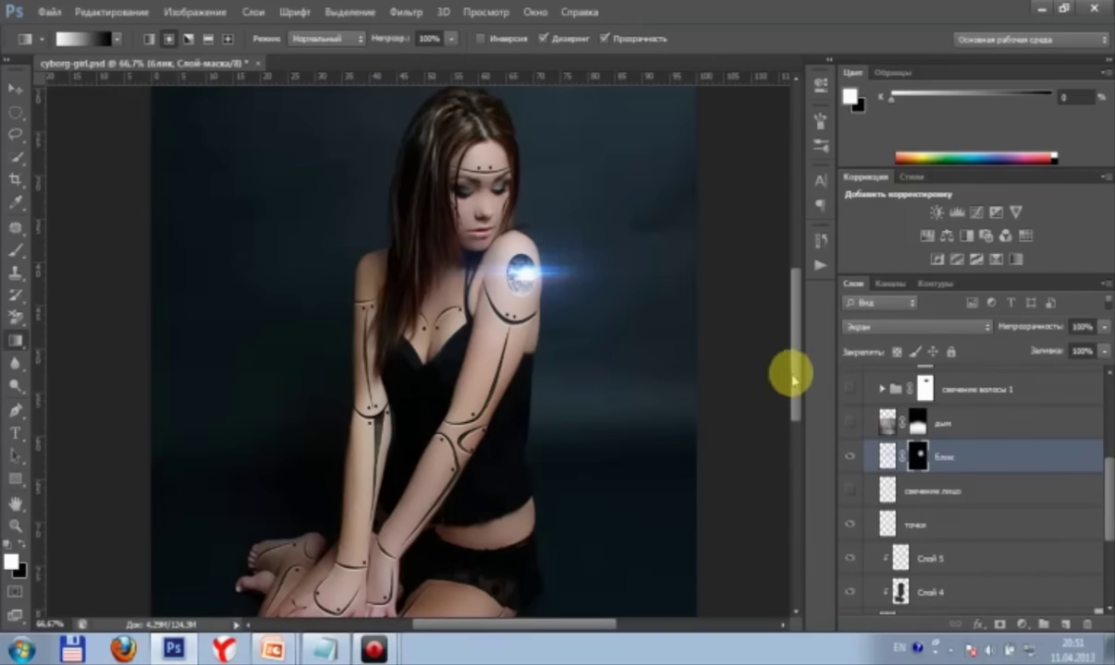
Step: Show the 'свечение лицо' face-glow layer and change its blending from Linear Dodge (Add) to Обычные (Normal)
scroll(797, 334, "down", 3)
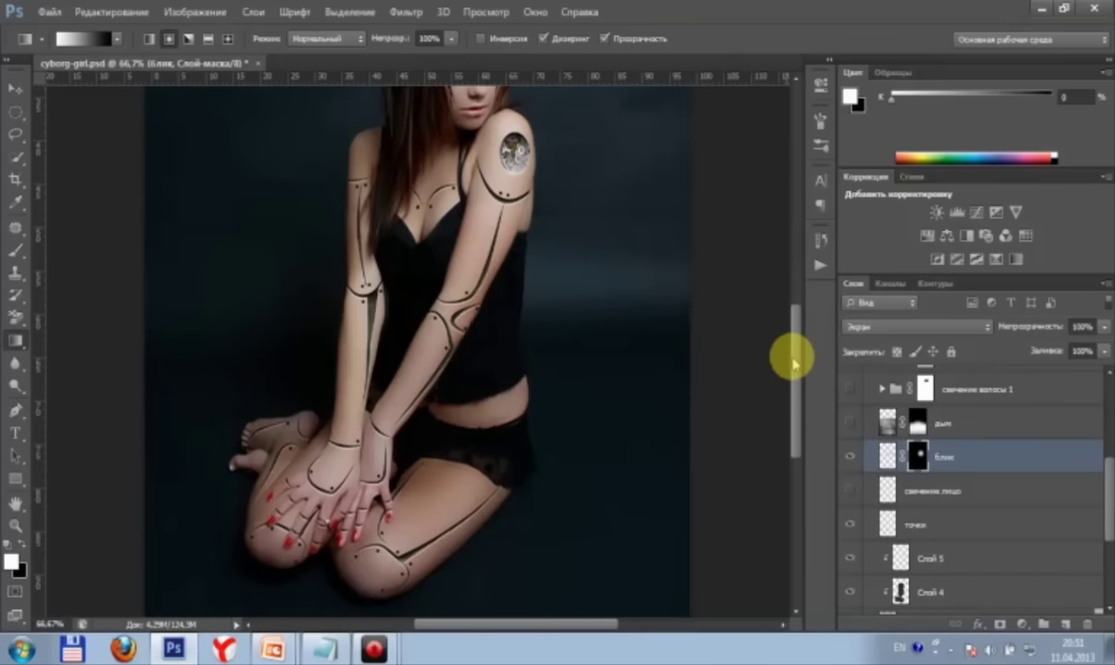
scroll(791, 357, "up", 3)
left_click_drag(534, 272, 586, 342)
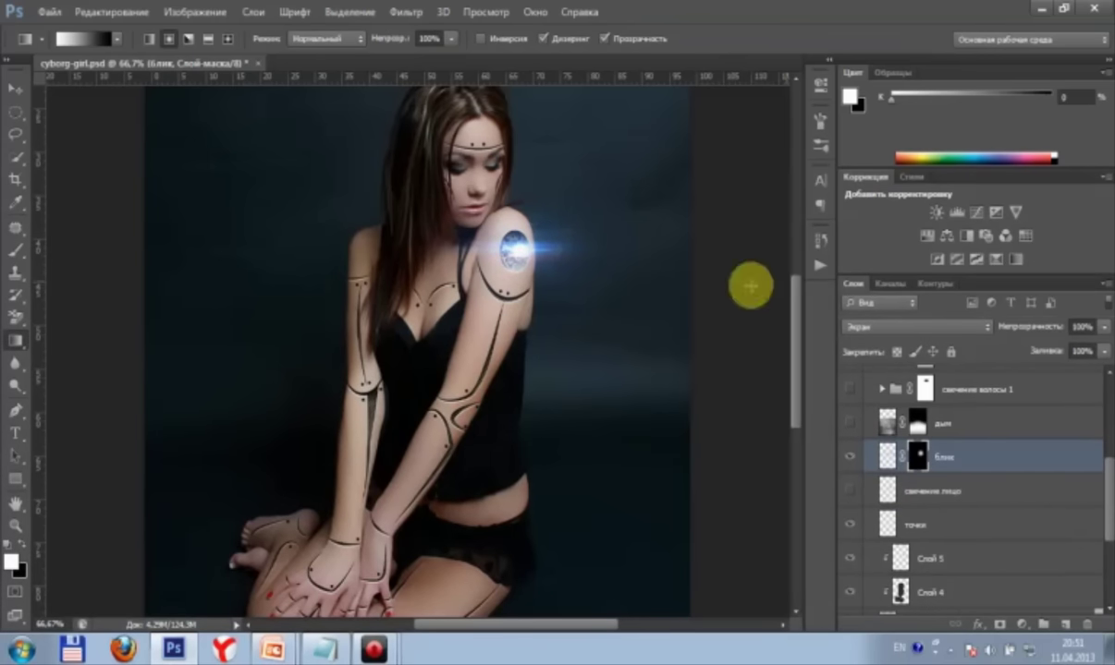
left_click_drag(792, 309, 792, 297)
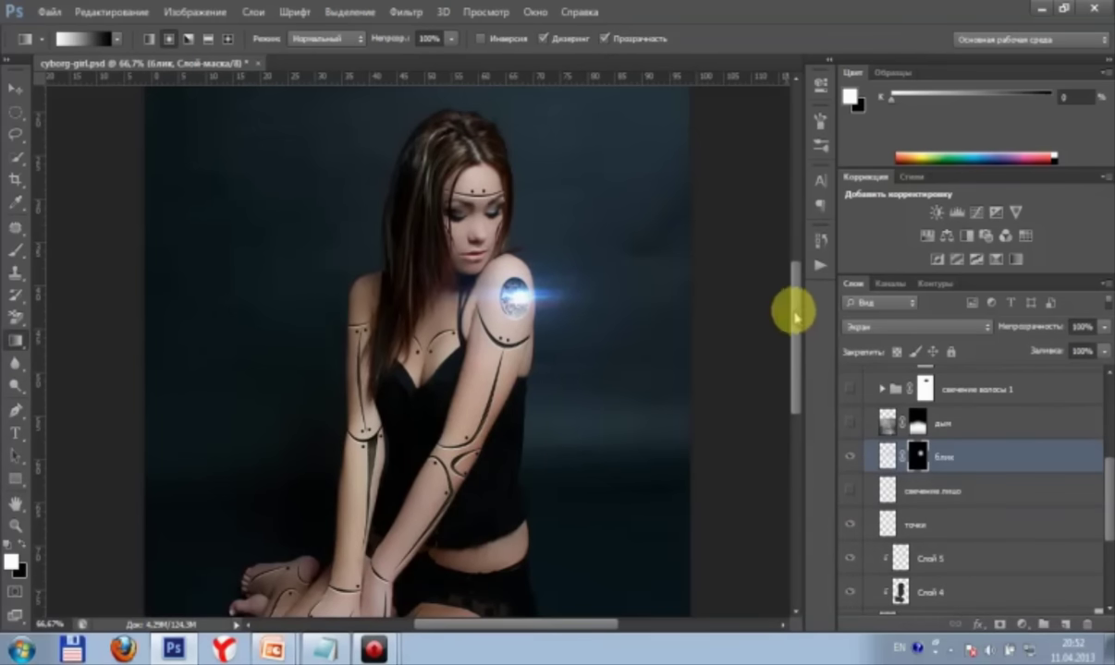
left_click_drag(792, 310, 786, 323)
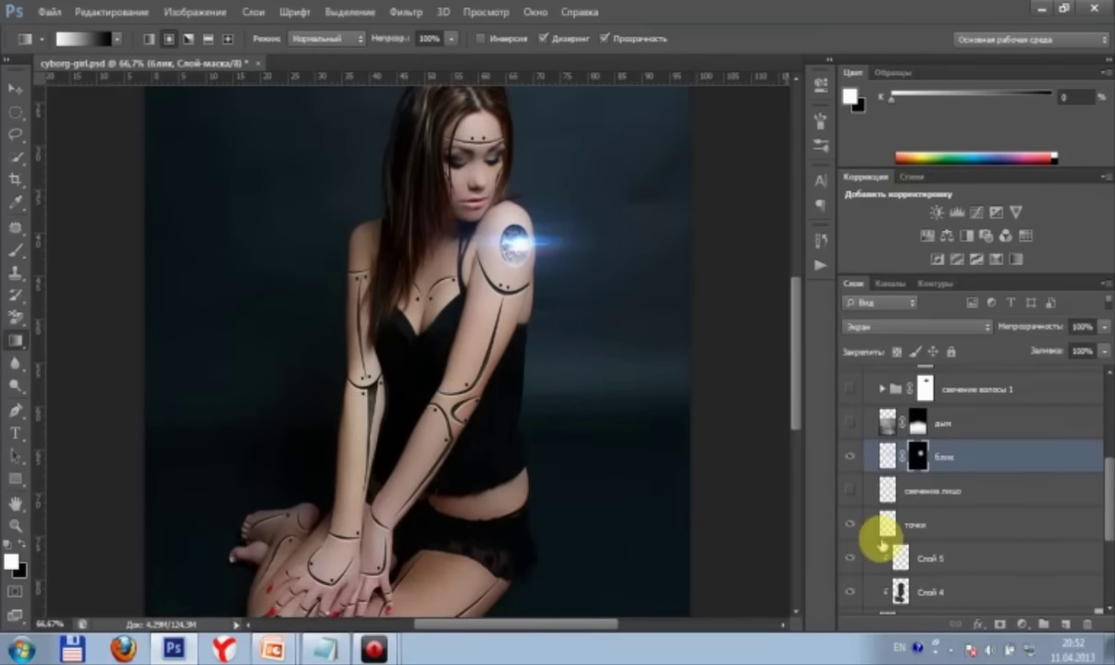
left_click(885, 490)
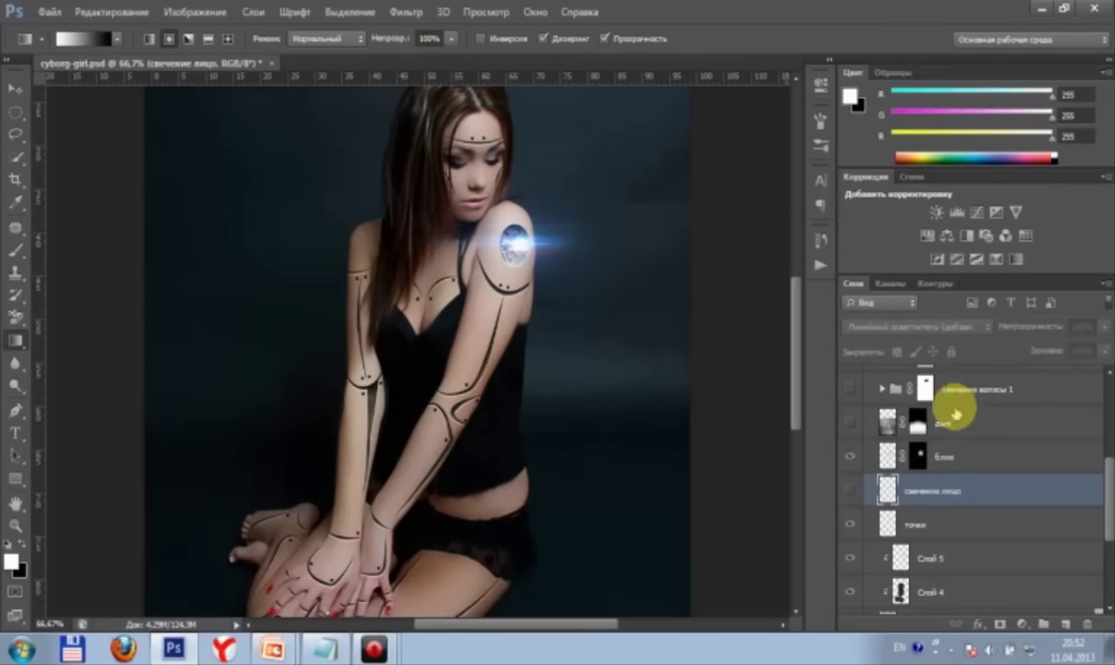
left_click(851, 491)
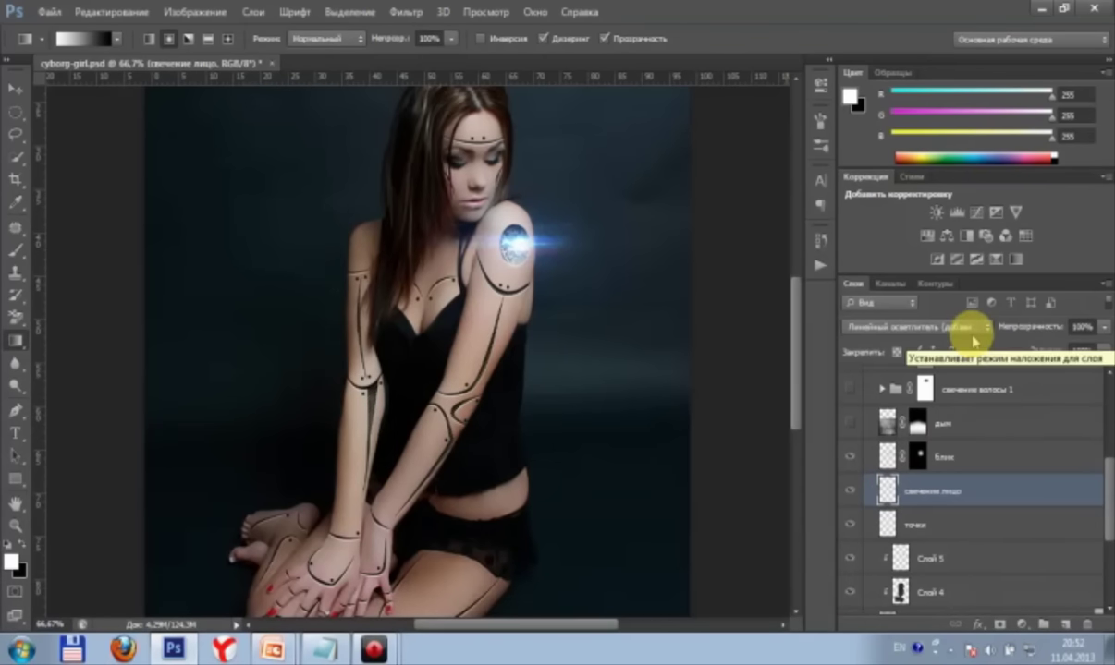
left_click(973, 335)
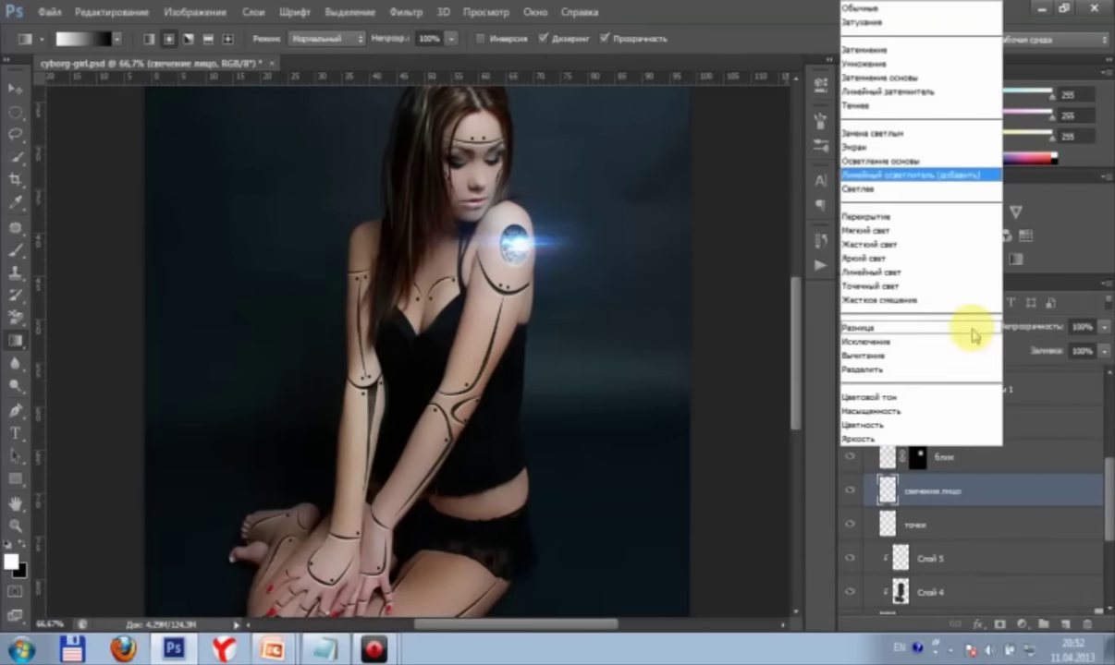
left_click(848, 8)
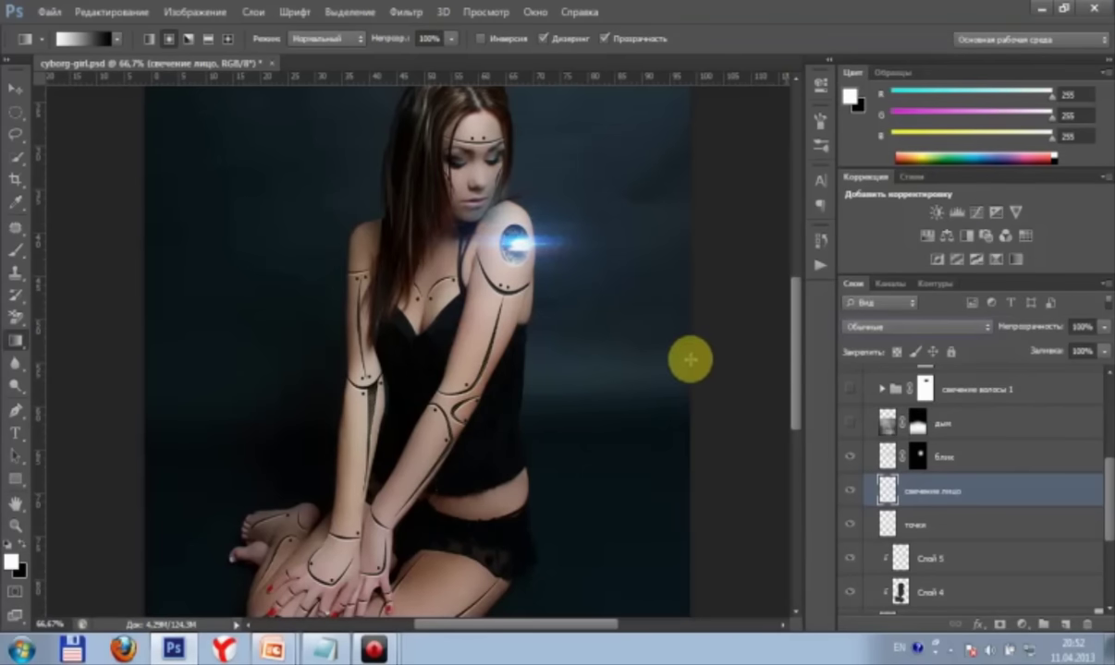
Step: Take the Brush tool, keep white as the foreground colour, and deselect the current selection
left_click(16, 249)
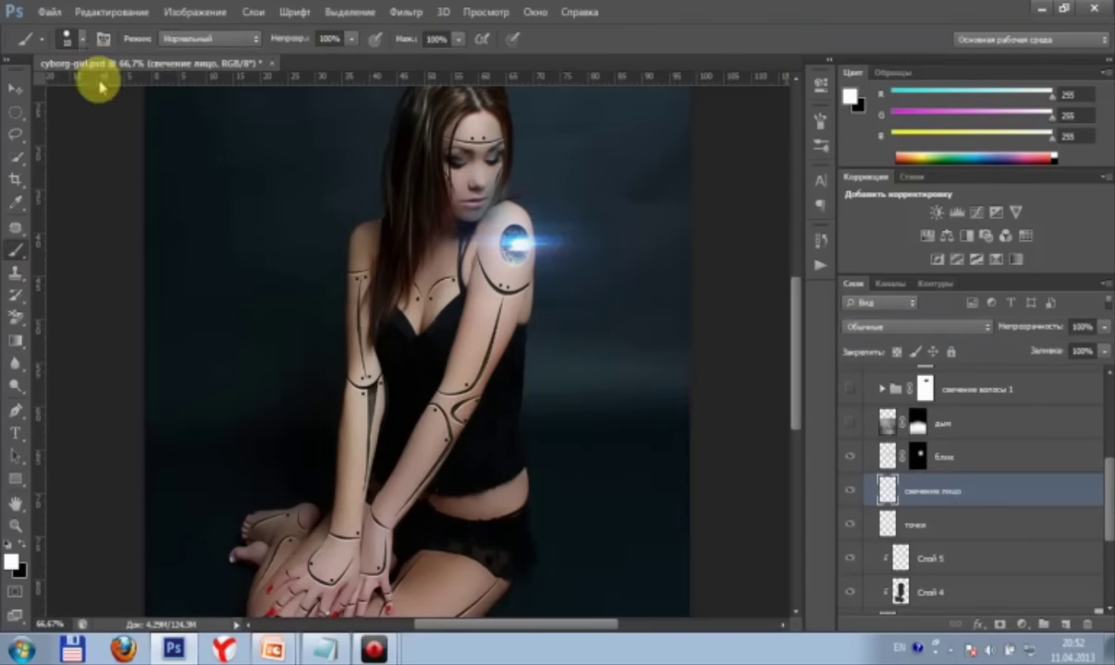
left_click(850, 97)
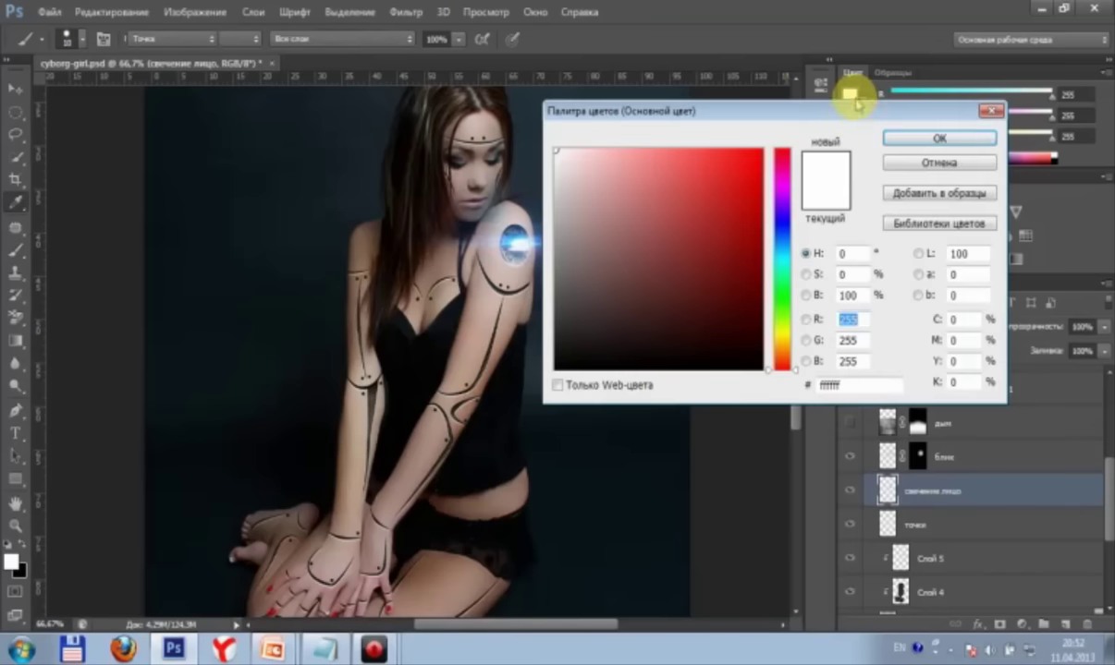
left_click_drag(702, 118, 787, 123)
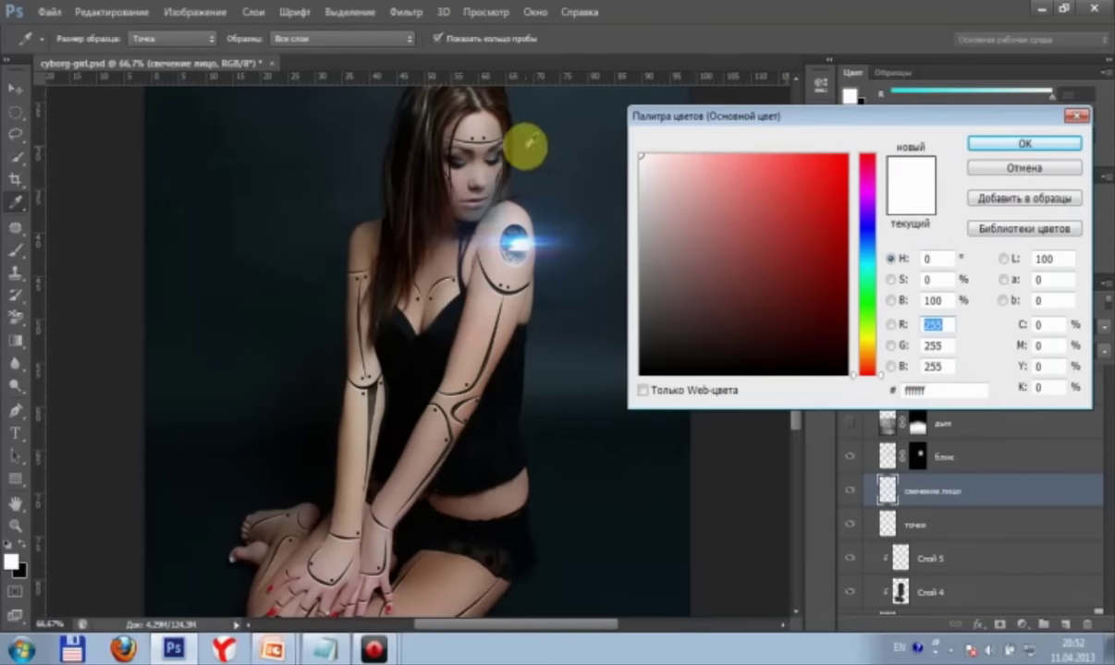
left_click_drag(864, 248, 862, 253)
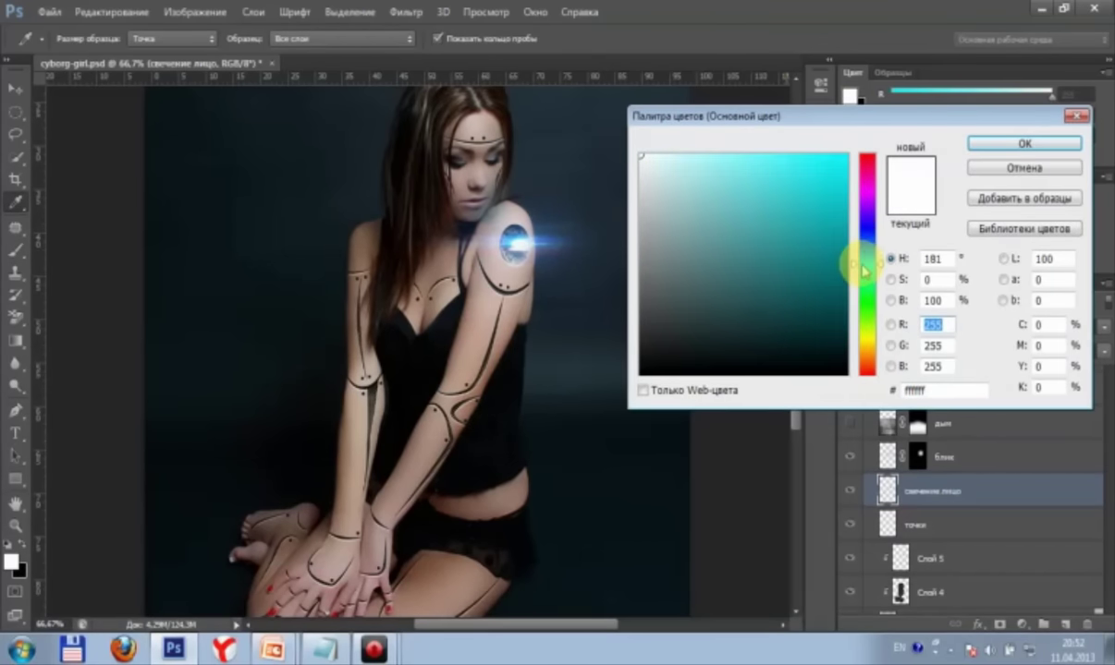
left_click(1024, 146)
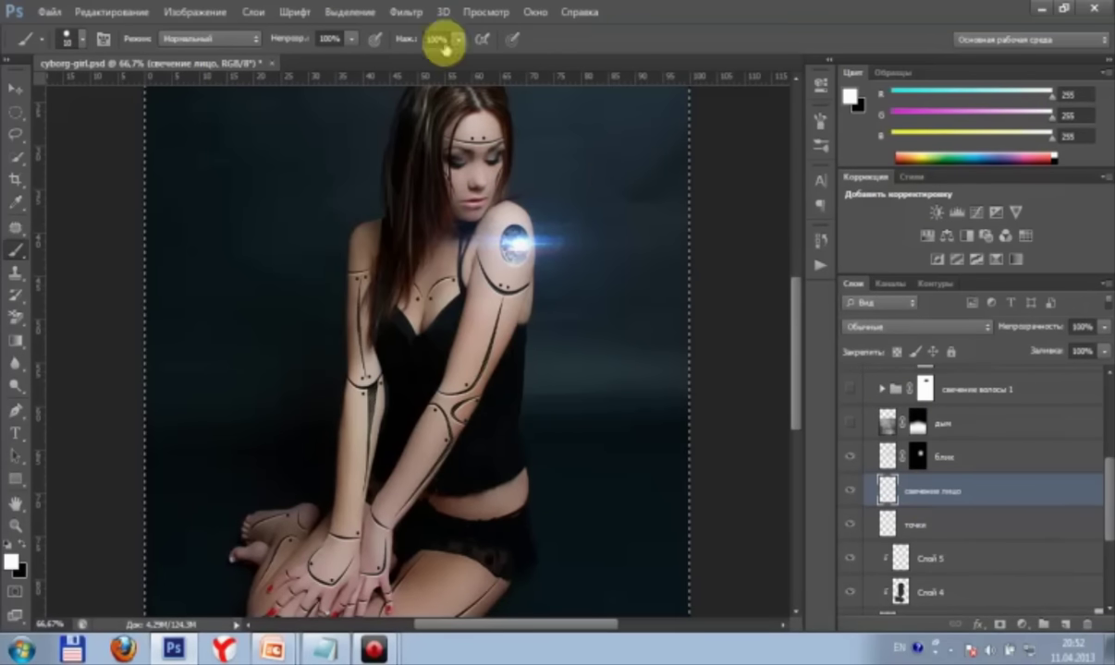
left_click(349, 12)
left_click(309, 47)
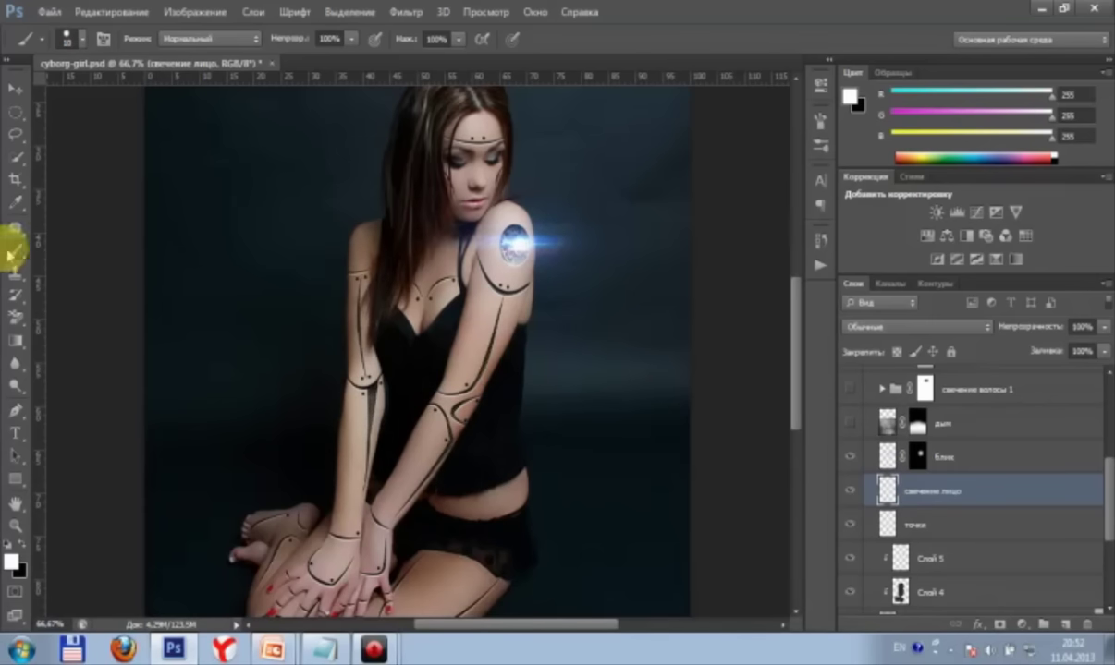
Step: Choose the soft round 0% hardness brush and size it to 154 px
left_click(83, 41)
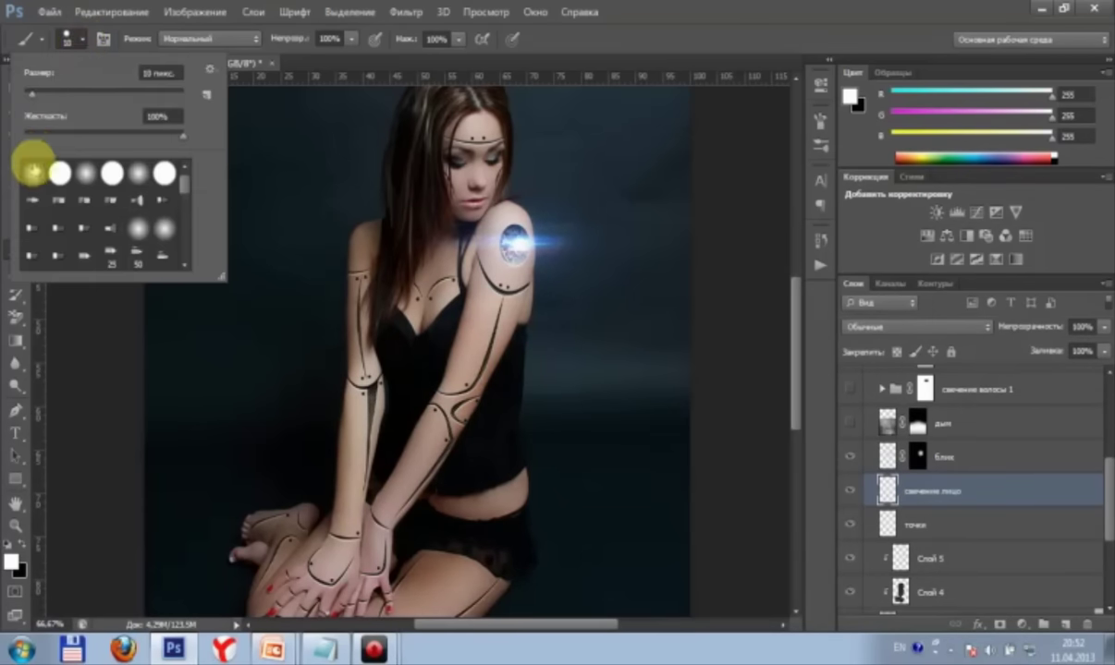
left_click(32, 175)
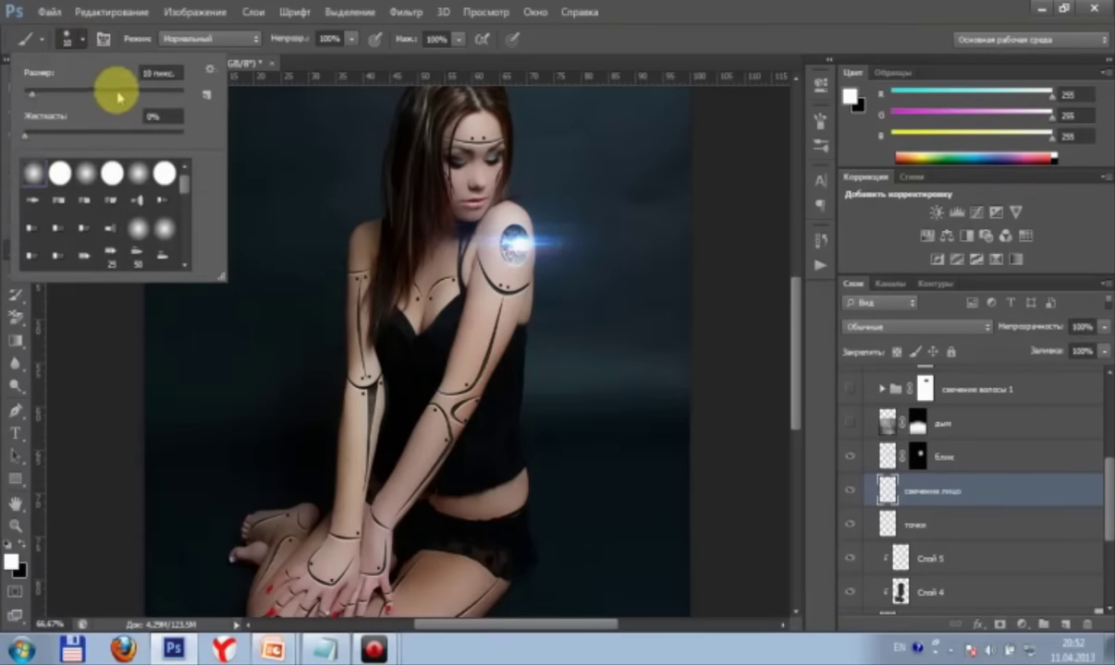
left_click(148, 73)
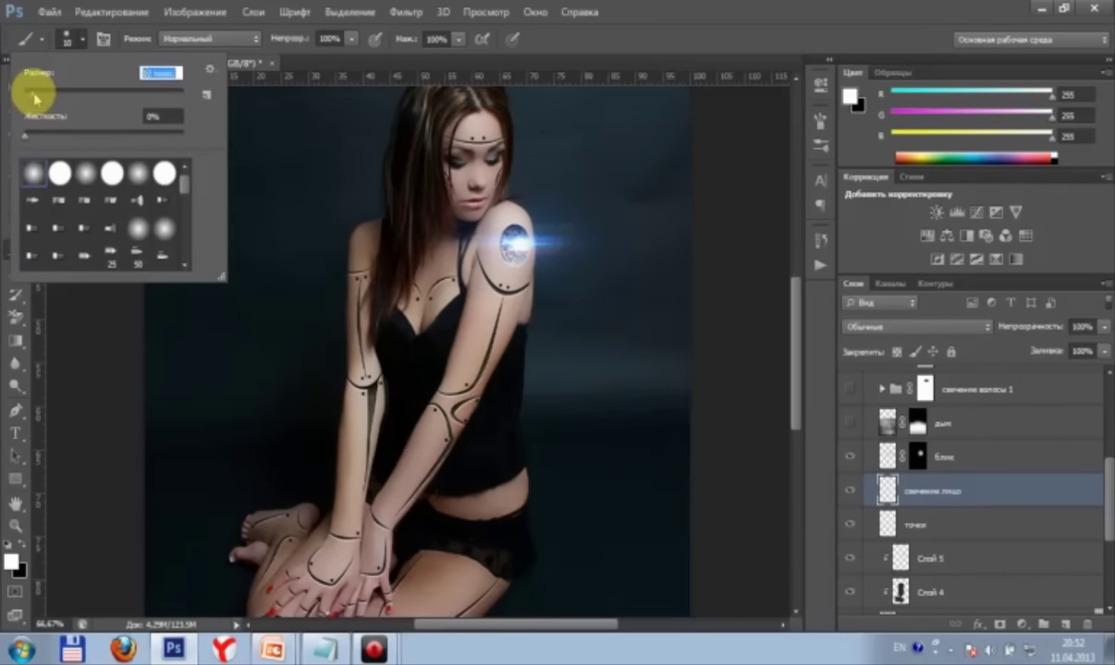
left_click_drag(34, 95, 48, 100)
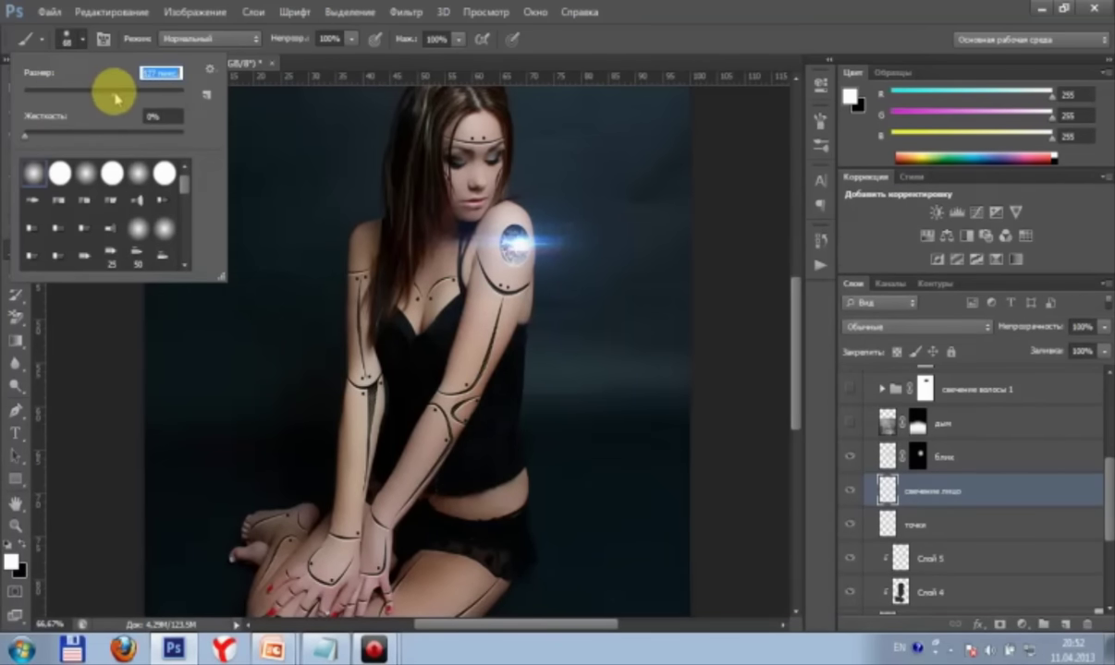
left_click_drag(116, 97, 115, 94)
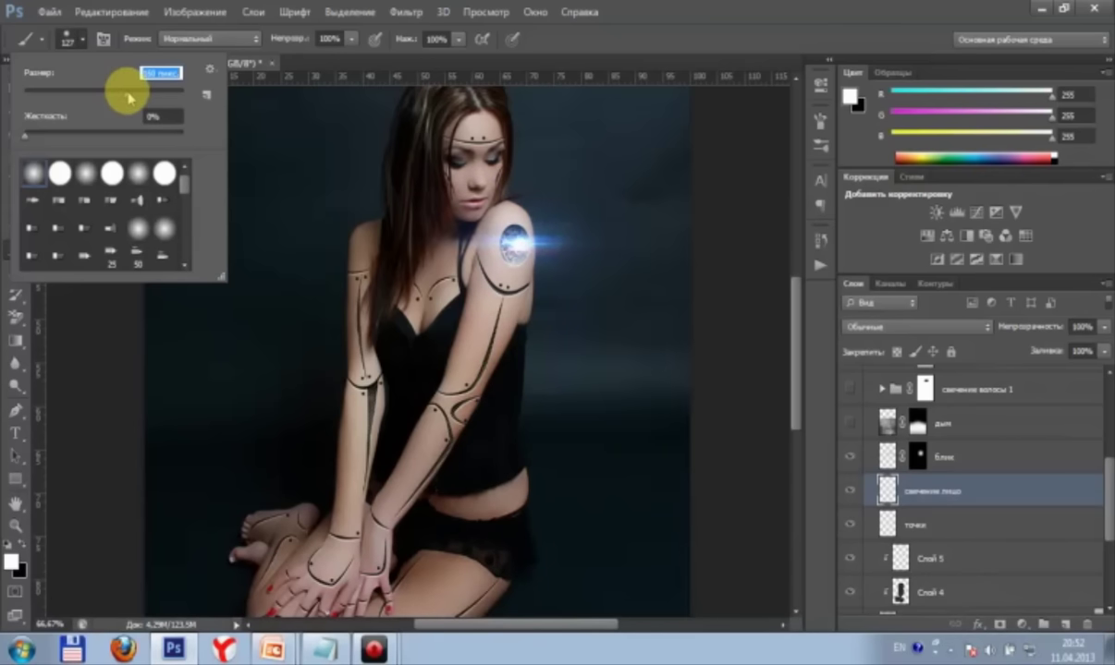
left_click_drag(129, 97, 125, 94)
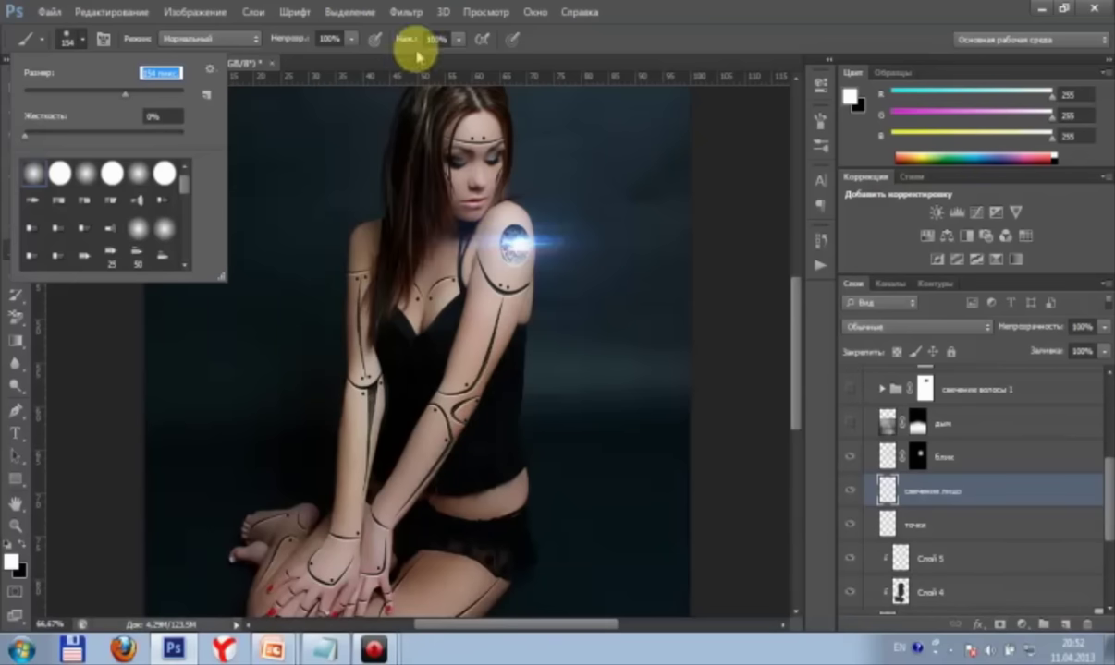
Step: Set the brush Flow to 71% and Opacity to 74%
left_click(434, 41)
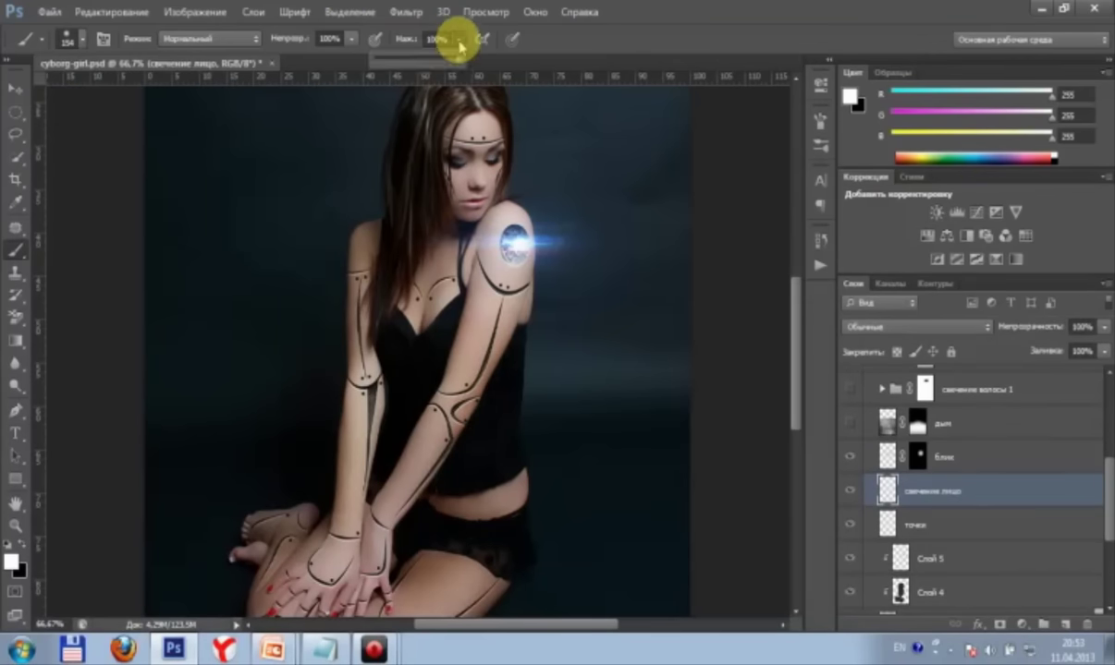
left_click(457, 39)
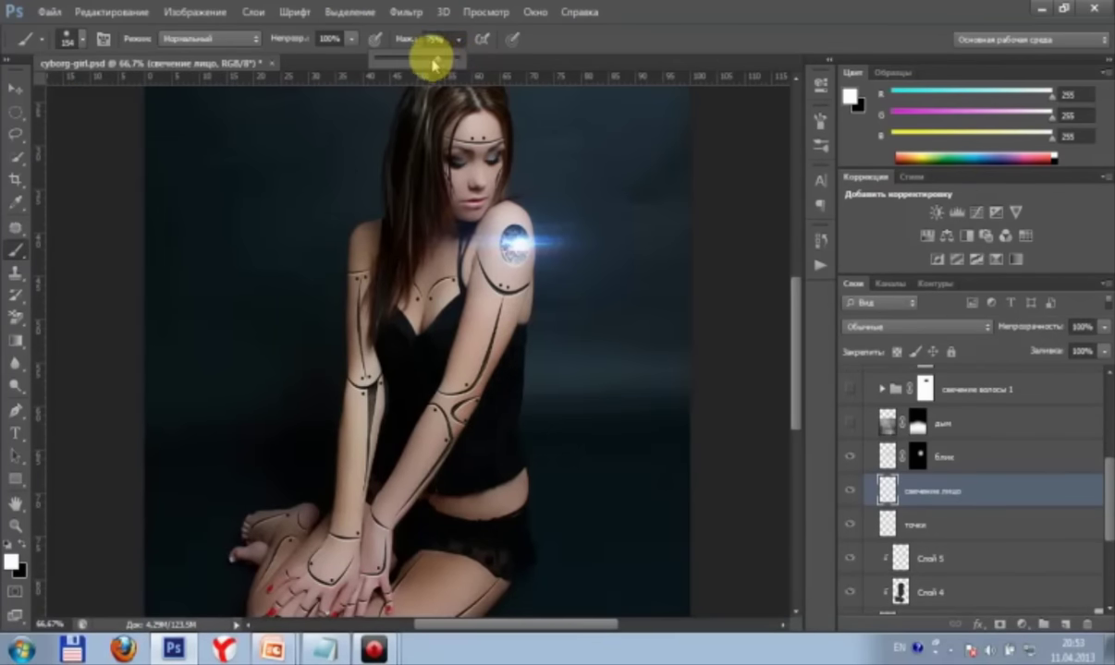
left_click_drag(434, 63, 388, 55)
left_click(354, 39)
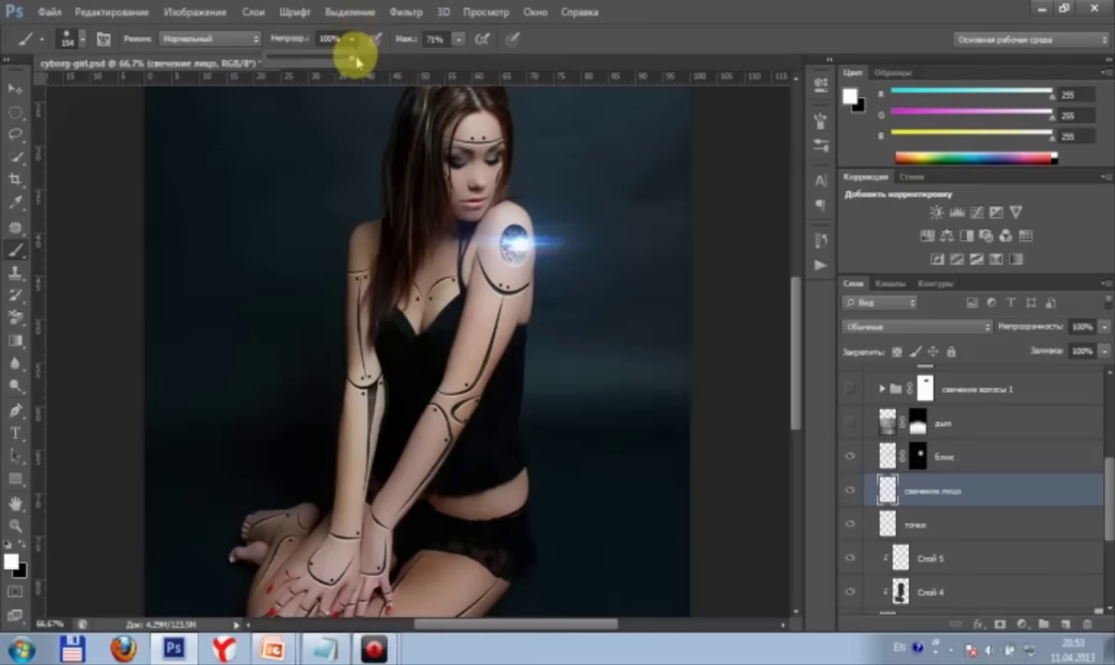
left_click_drag(330, 63, 300, 51)
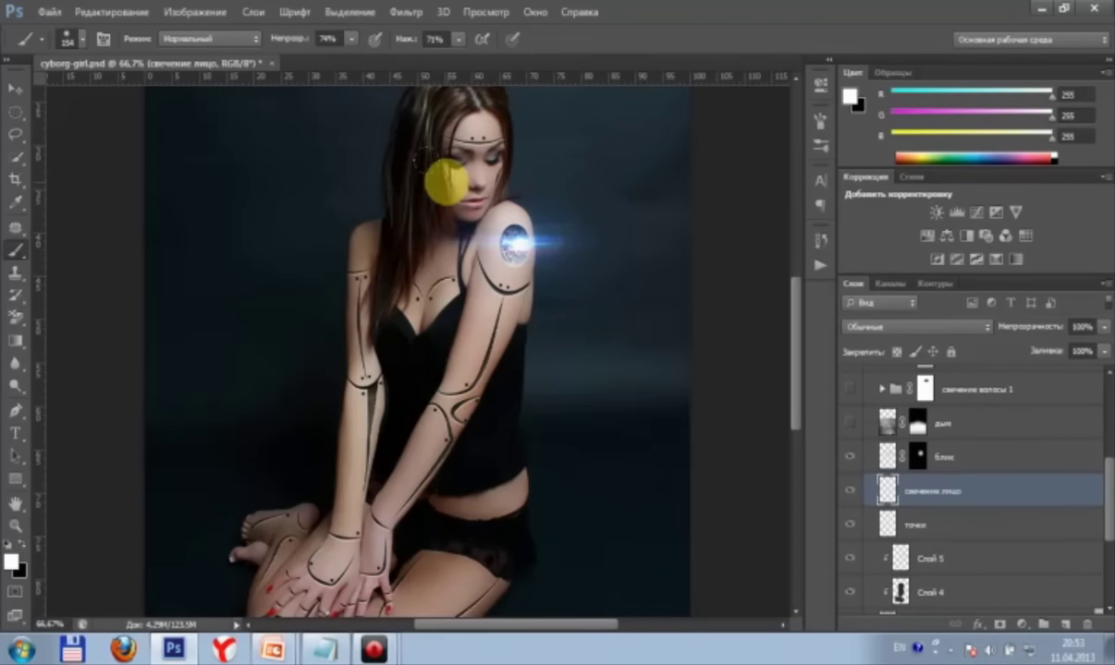
Step: Sample the shoulder glow's blue and darken it to #193452 as the foreground colour
left_click(849, 95)
left_click_drag(708, 118, 738, 89)
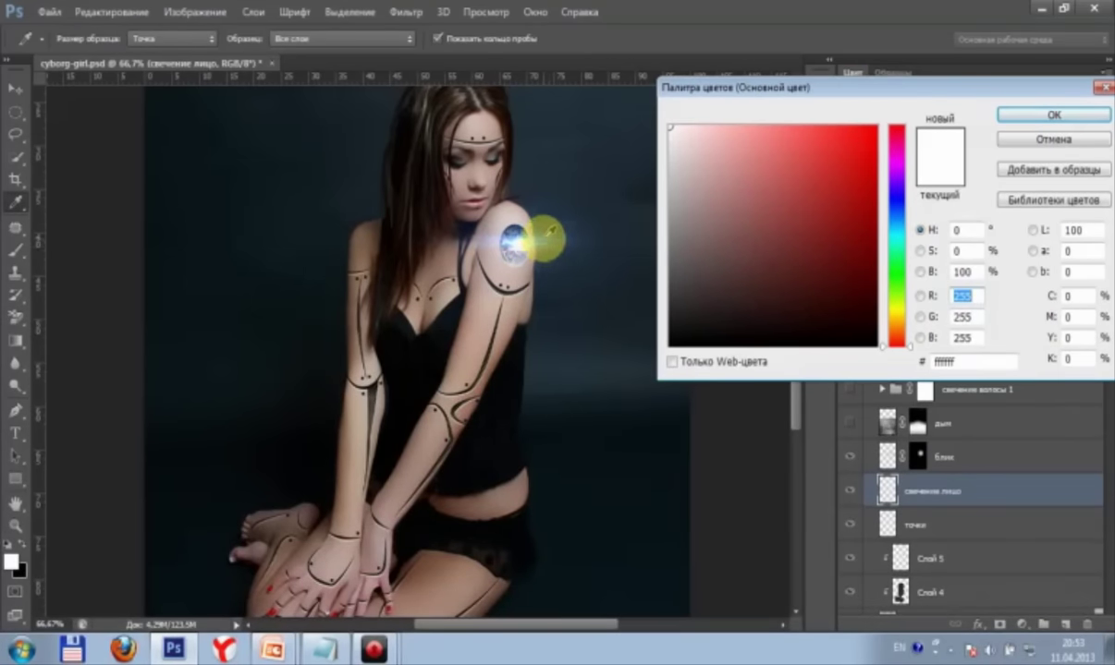
left_click(543, 231)
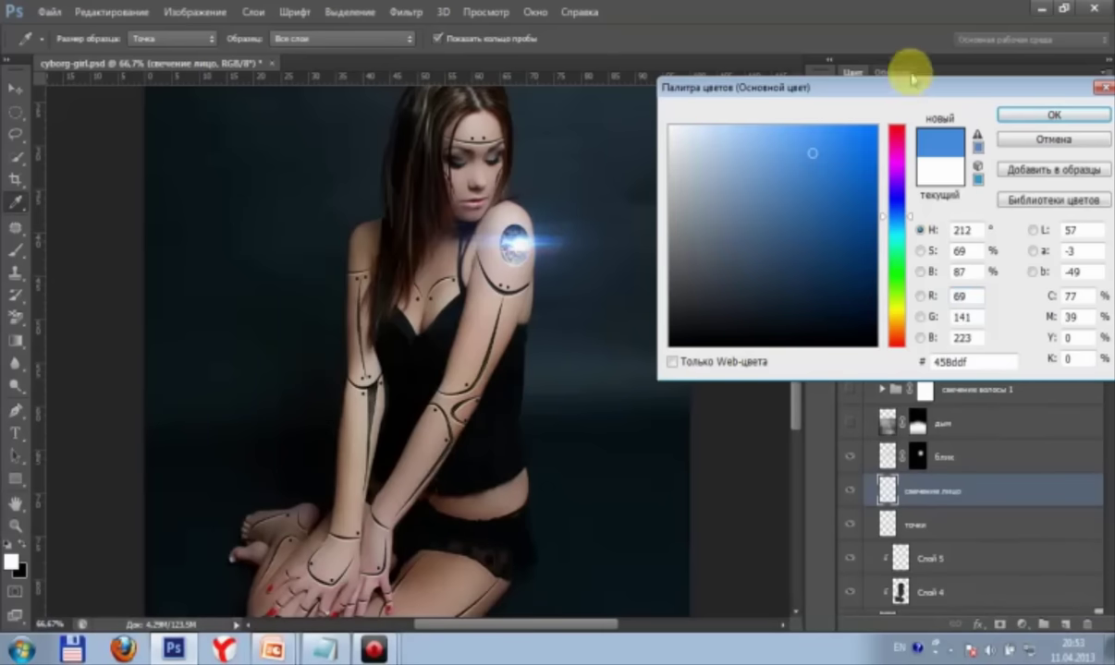
left_click_drag(857, 94, 817, 72)
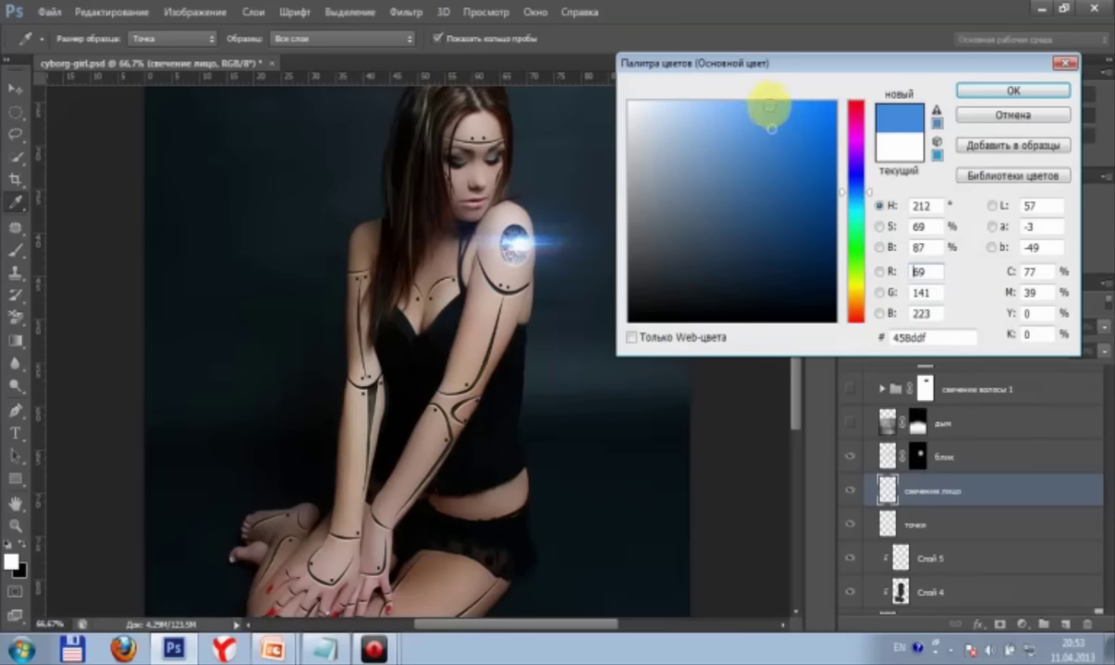
left_click(773, 269)
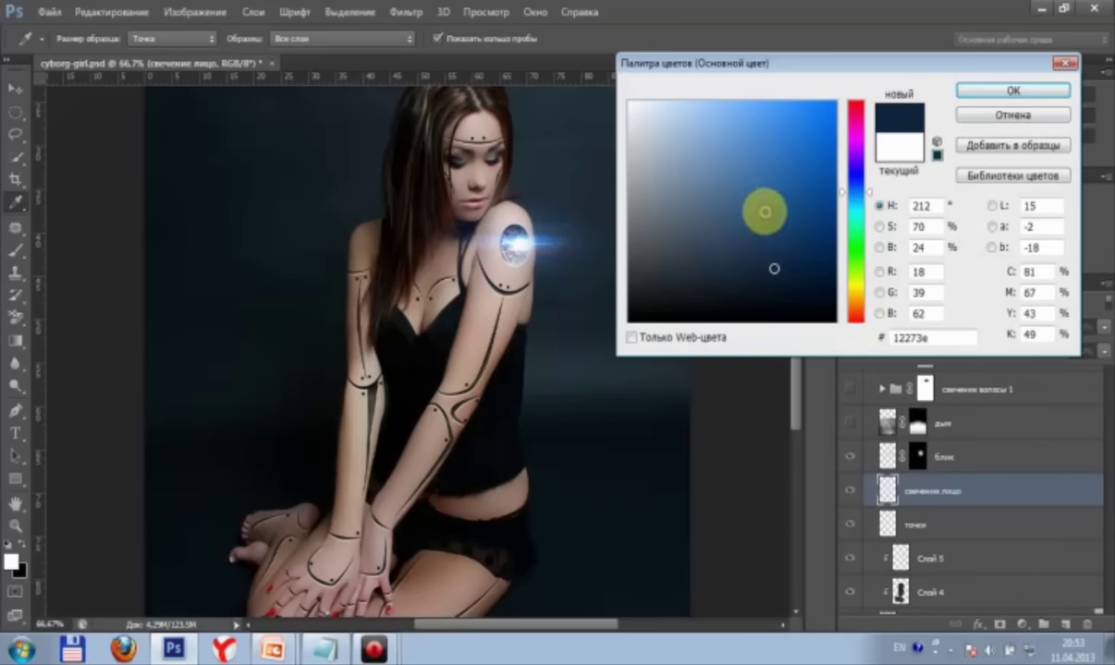
left_click(772, 252)
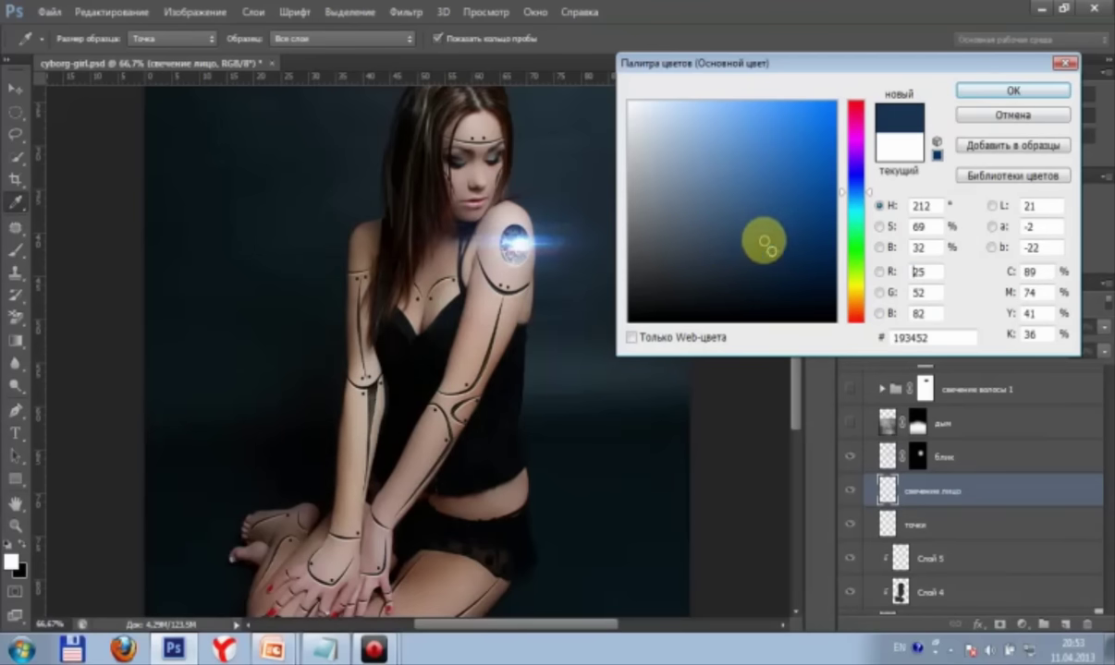
left_click(992, 89)
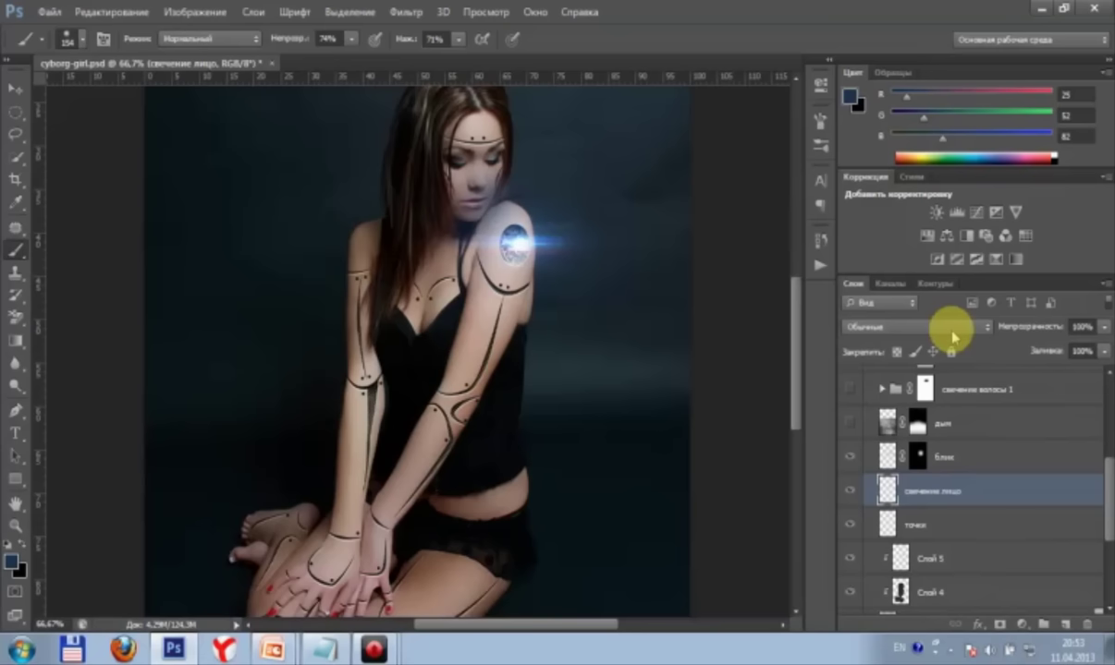
Step: Return 'свечение лицо' to Linear Dodge (Add), compare it on and off, and pick bright blue 0, 119, 255
left_click(953, 331)
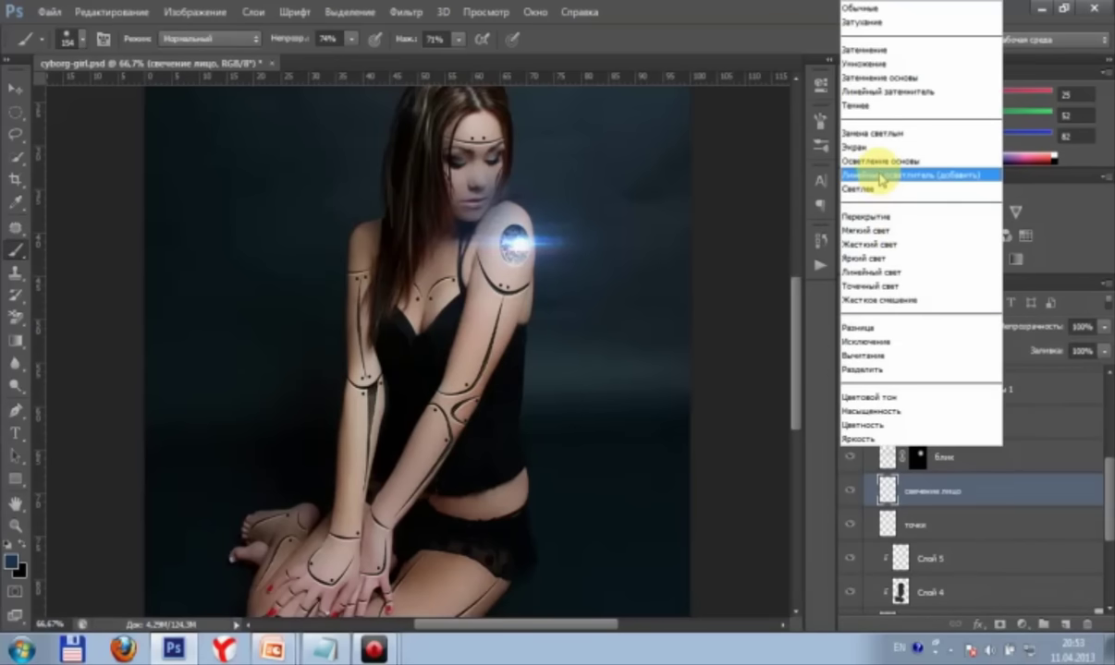
left_click(881, 178)
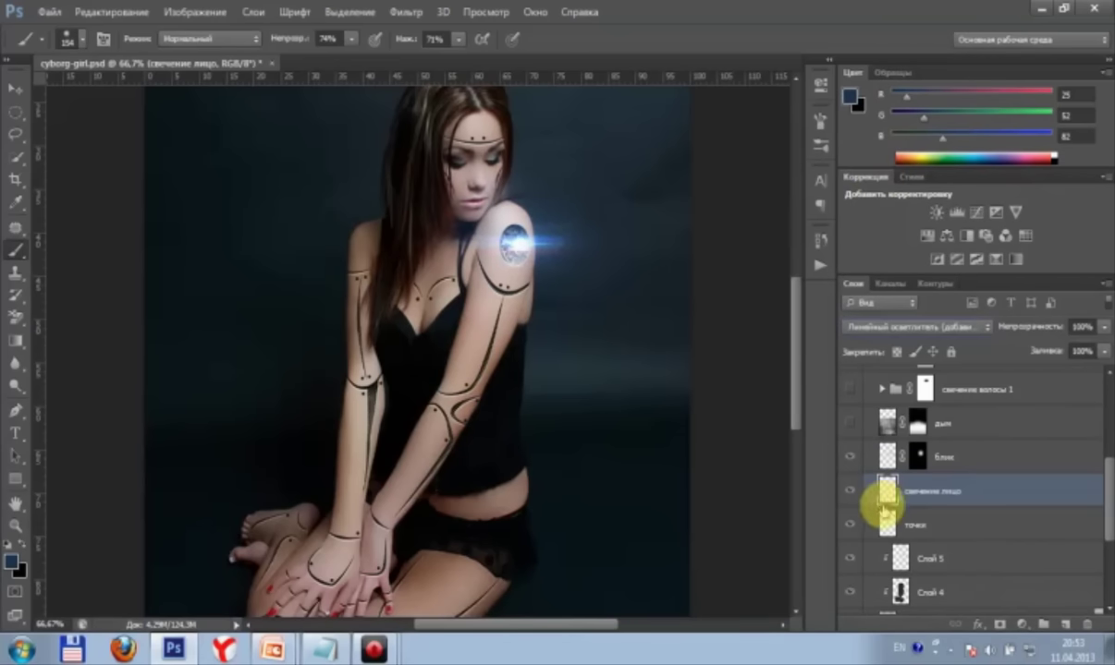
left_click(847, 491)
left_click(846, 491)
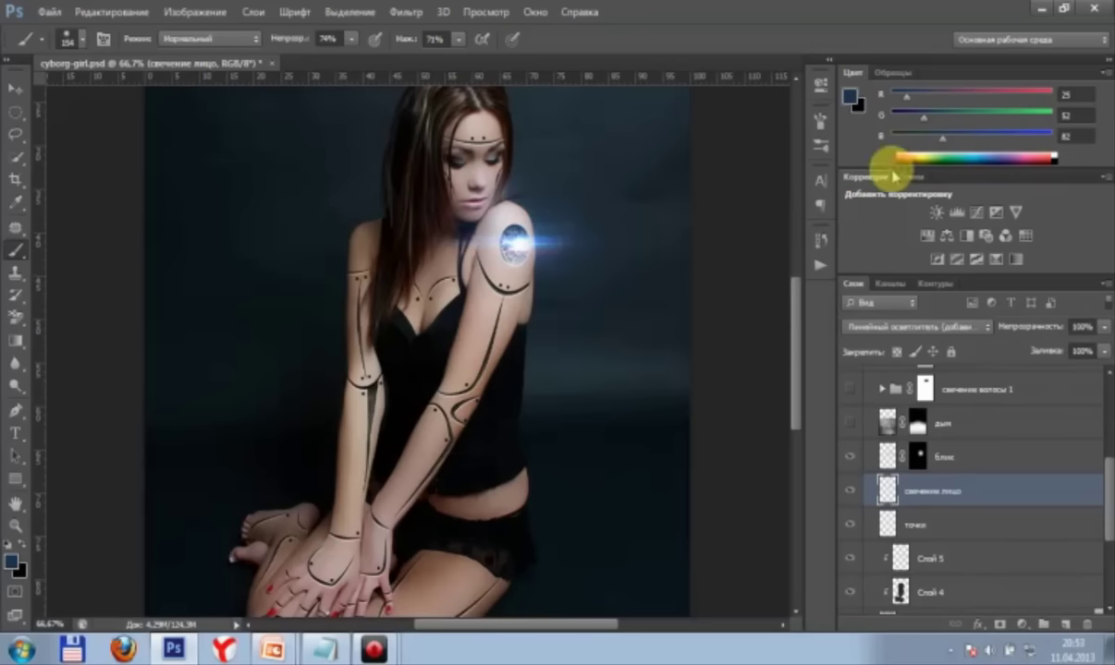
left_click(850, 95)
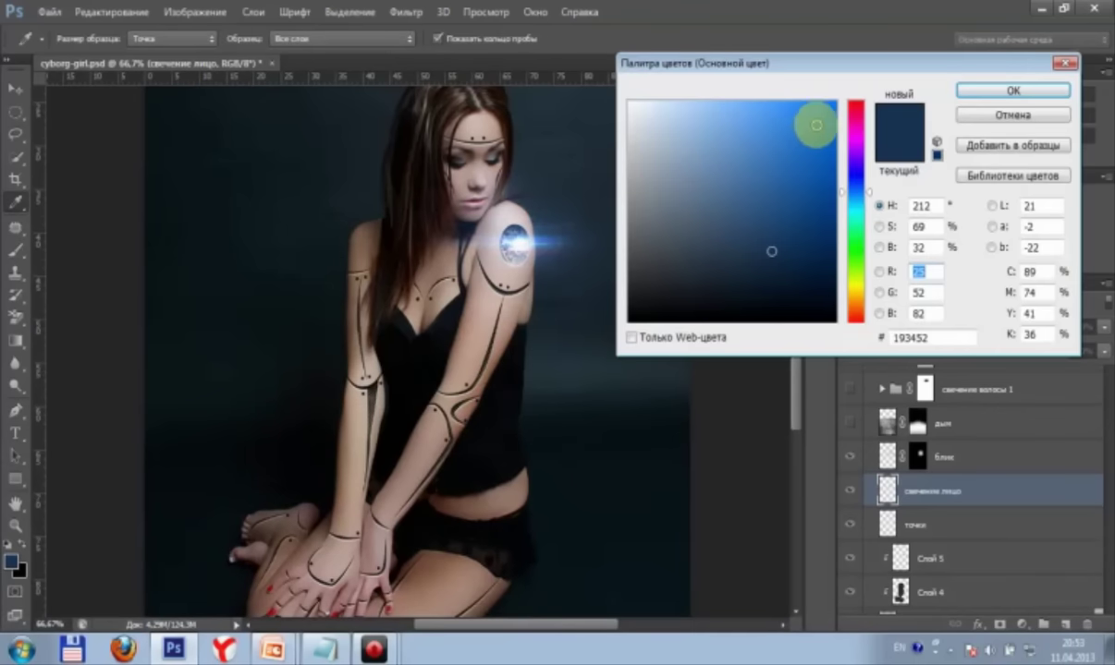
left_click_drag(815, 115, 849, 99)
Step: Paint bright blue over the girl's lower face and neck, with the glow layer at 70% opacity
left_click(987, 92)
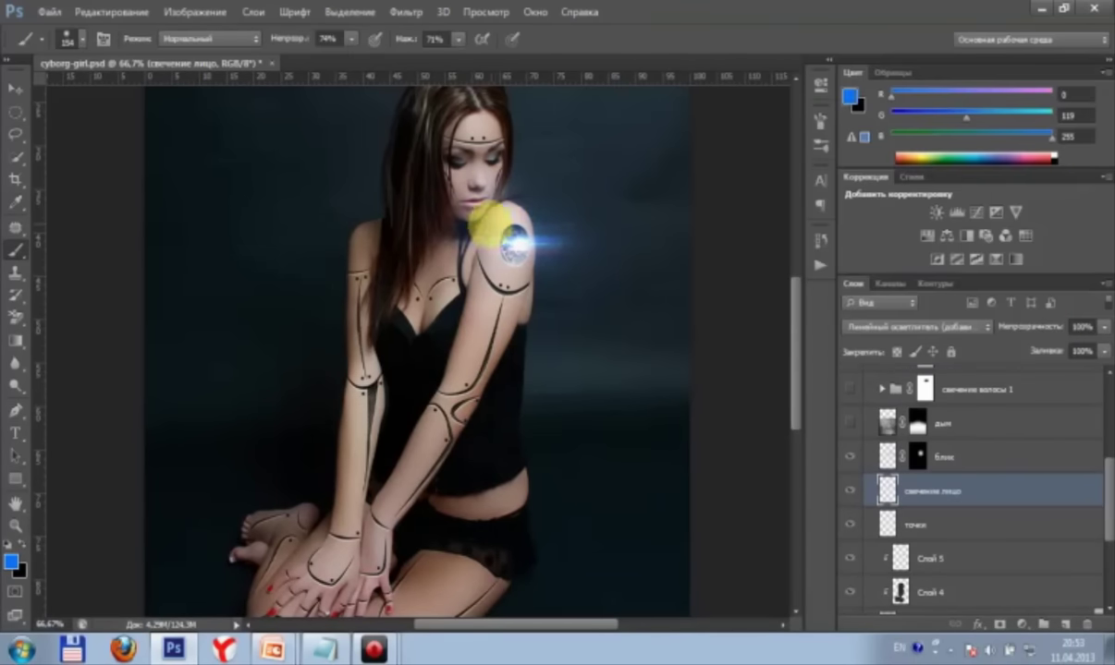
left_click_drag(480, 203, 503, 236)
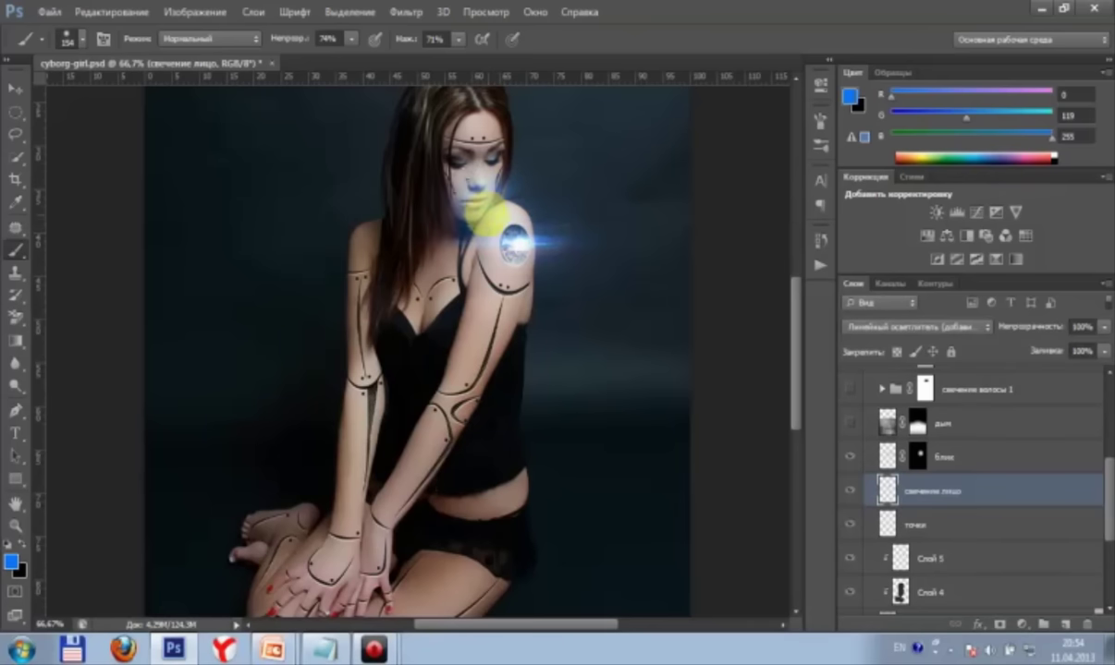
left_click_drag(482, 211, 522, 231)
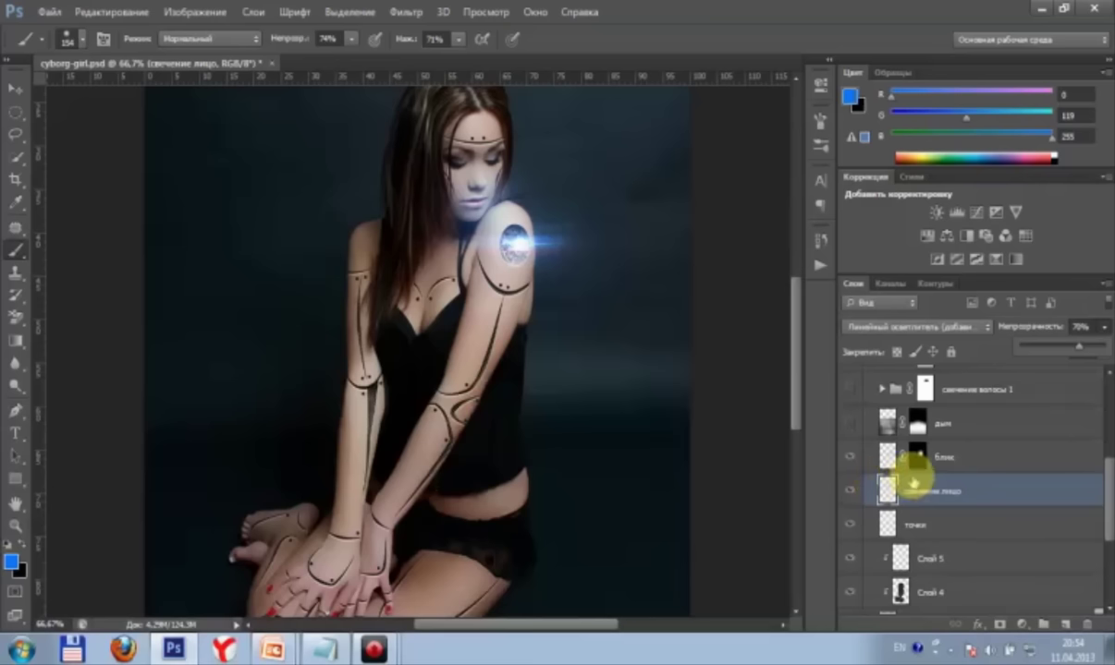
left_click(893, 494)
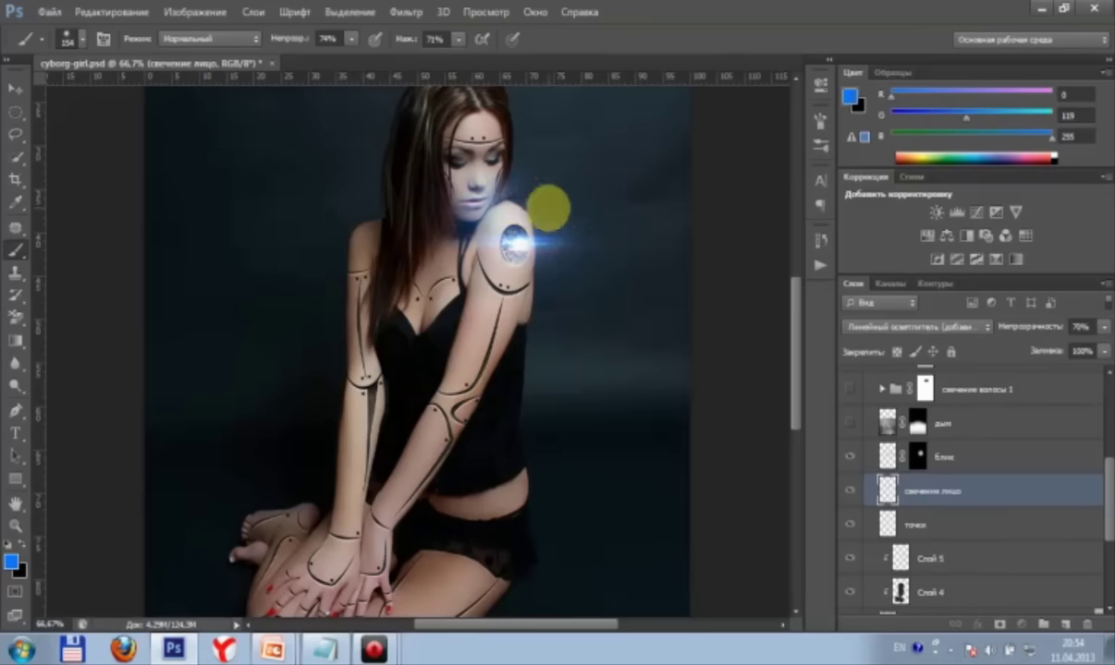
Step: Try the face-glow layer above 'блик', move it back below, and select the 'дым' layer
left_click_drag(887, 490, 888, 455)
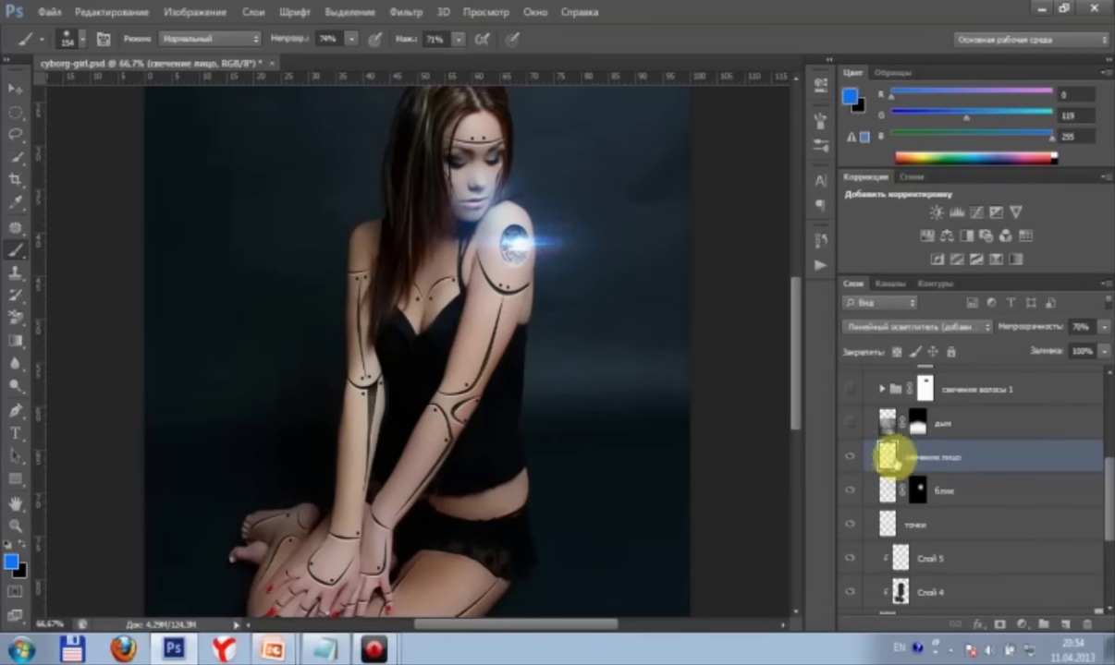
left_click_drag(885, 481, 885, 508)
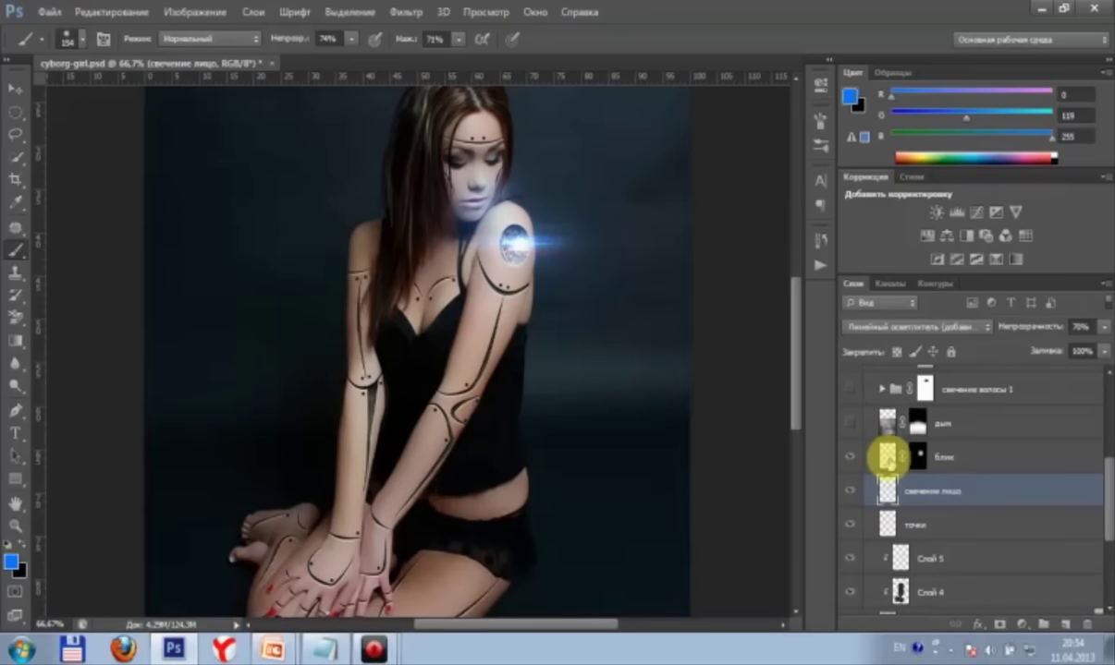
left_click(884, 453)
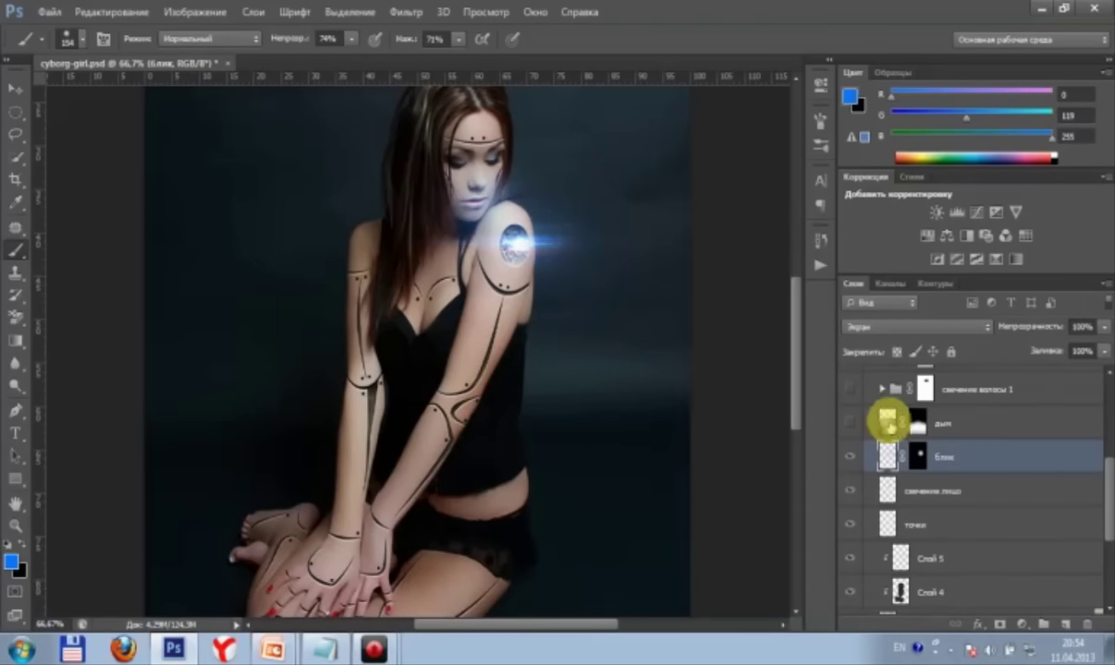
left_click(886, 423)
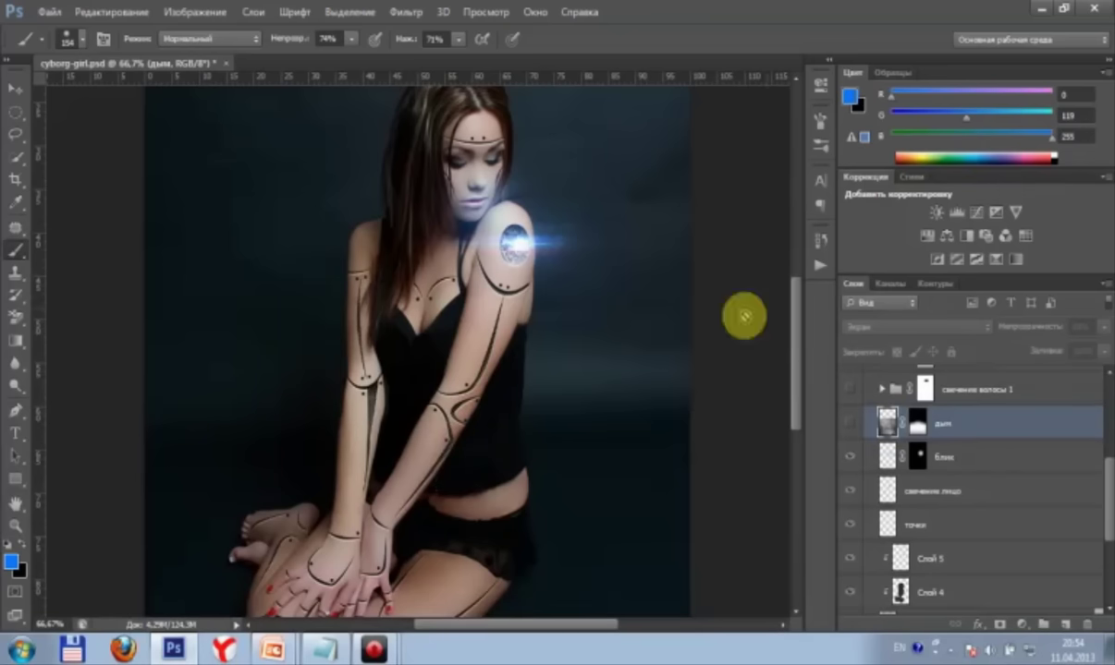
Step: Fit the whole image on screen and turn on the 'дым' smoke layer
left_click(16, 527)
right_click(425, 427)
left_click(448, 438)
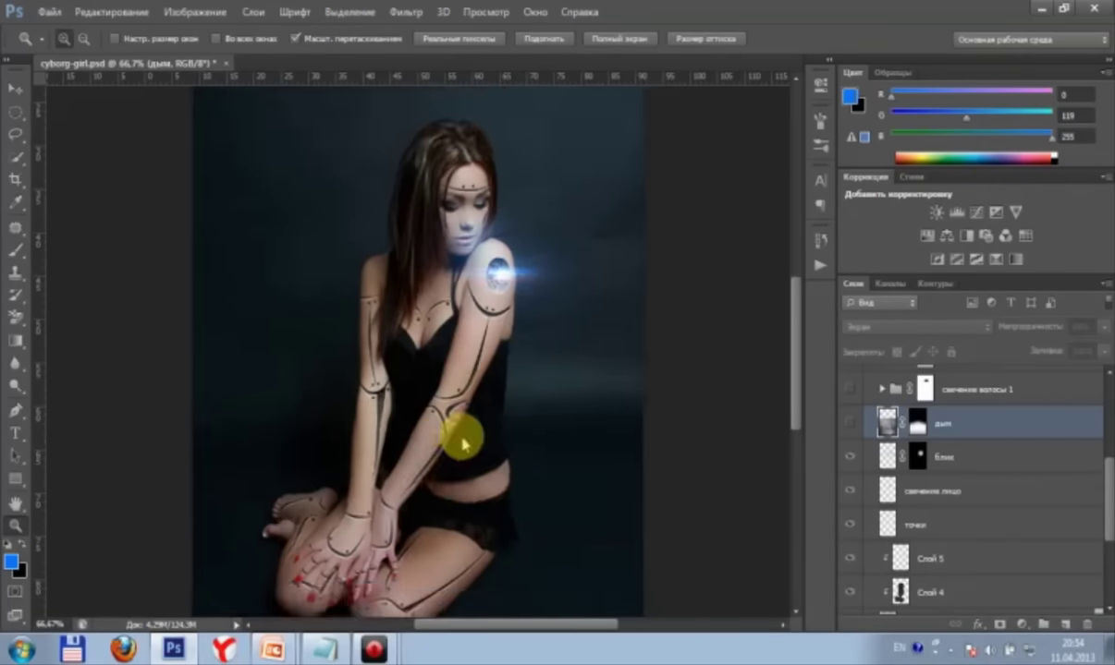
left_click(849, 425)
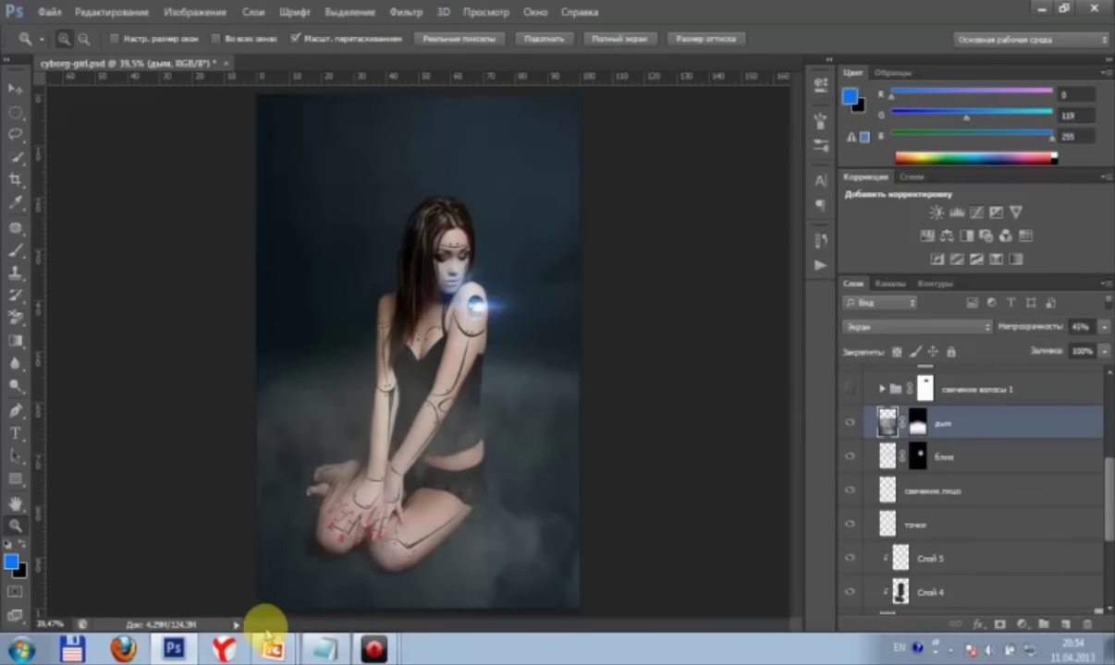
left_click(50, 12)
left_click(63, 47)
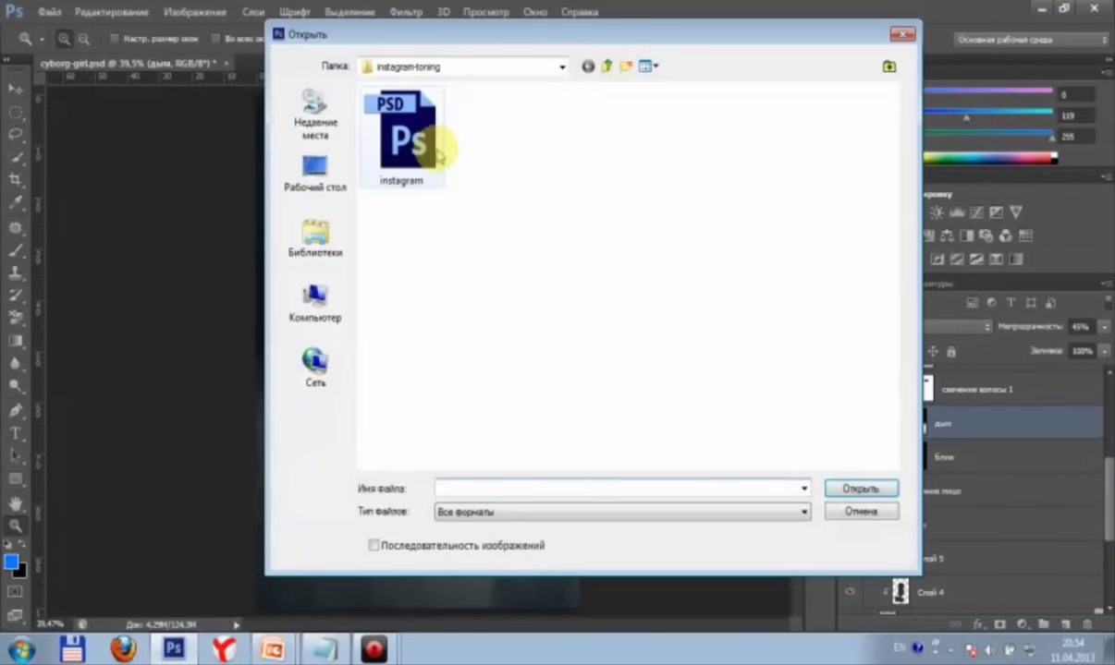
left_click(609, 67)
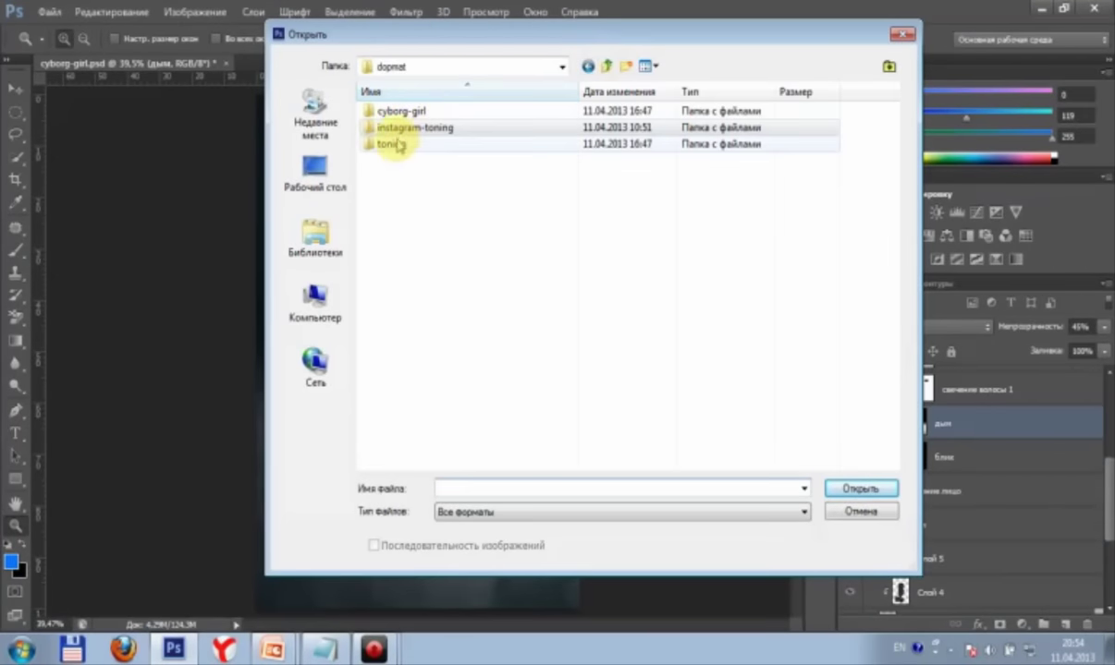
double_click(393, 111)
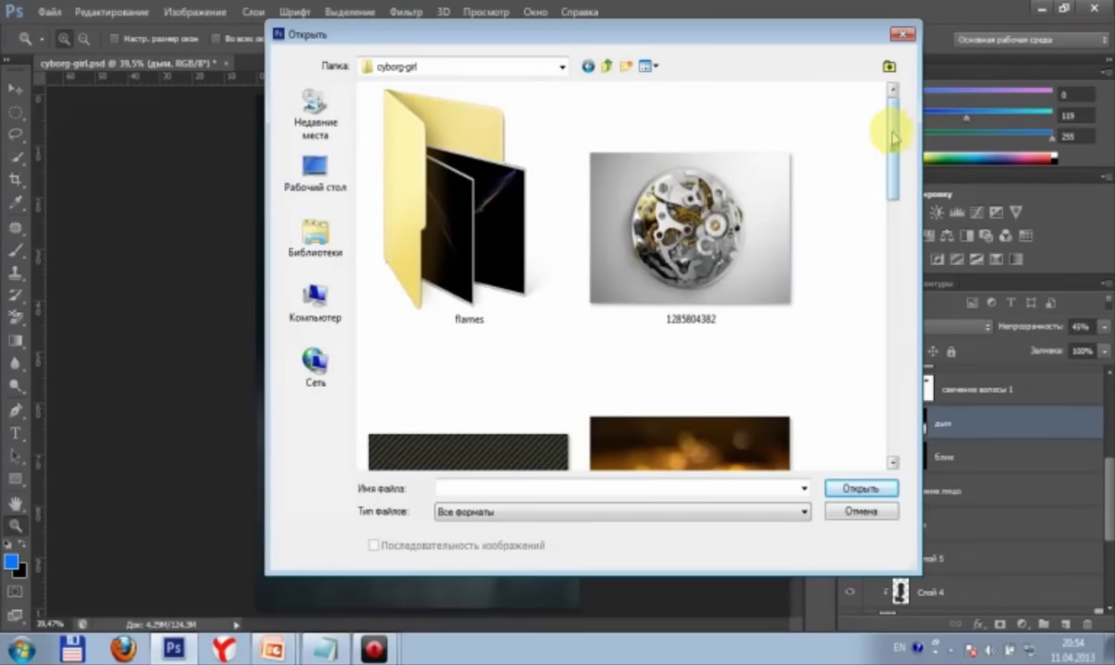
left_click_drag(892, 138, 893, 351)
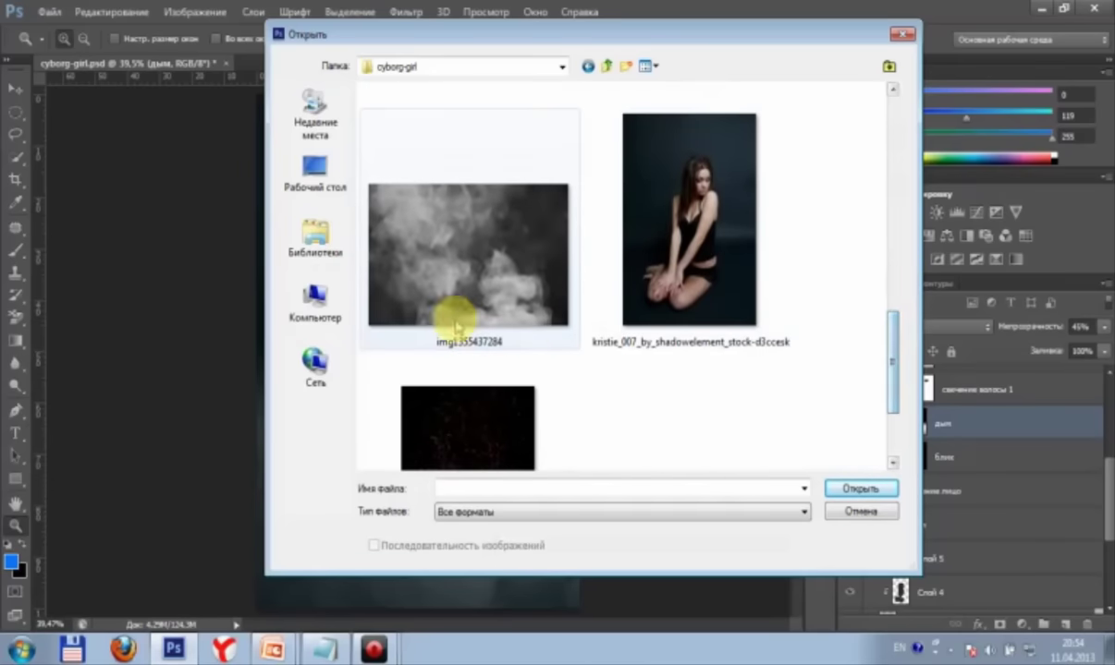
left_click(404, 276)
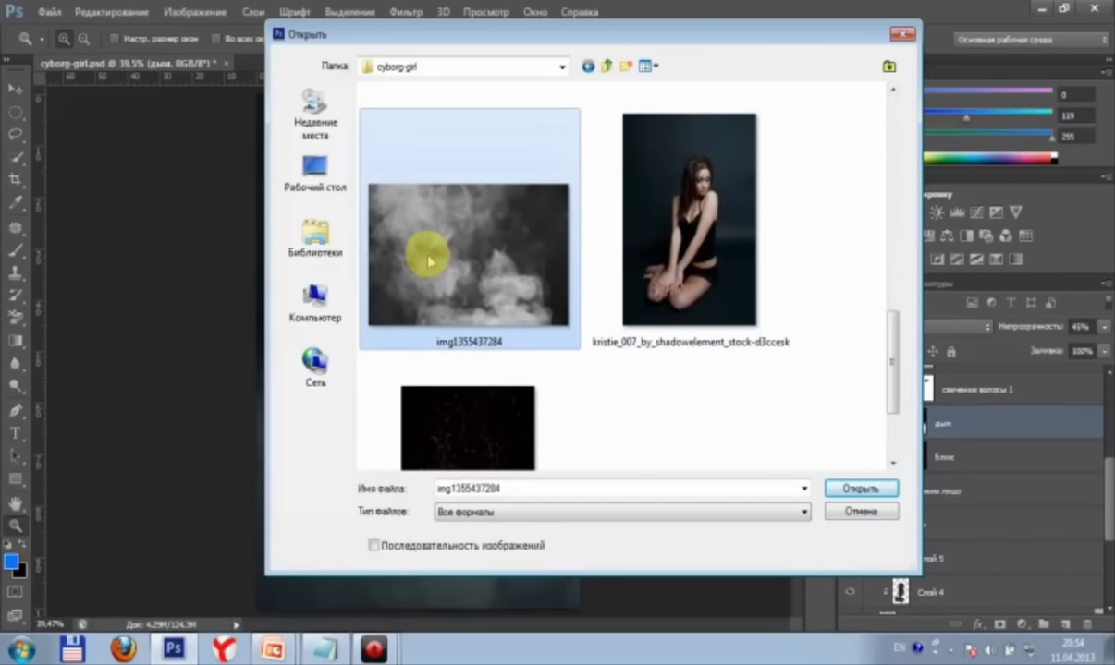
left_click(896, 37)
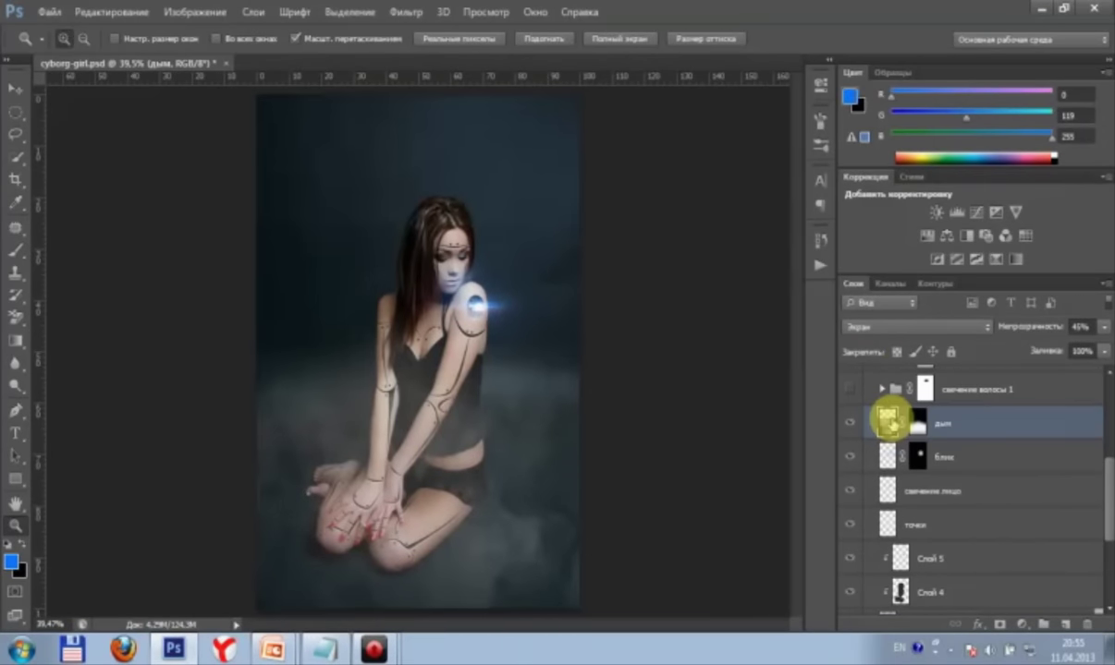
Step: Preview the smoke layer in Normal blending, then return it to Screen
left_click(951, 326)
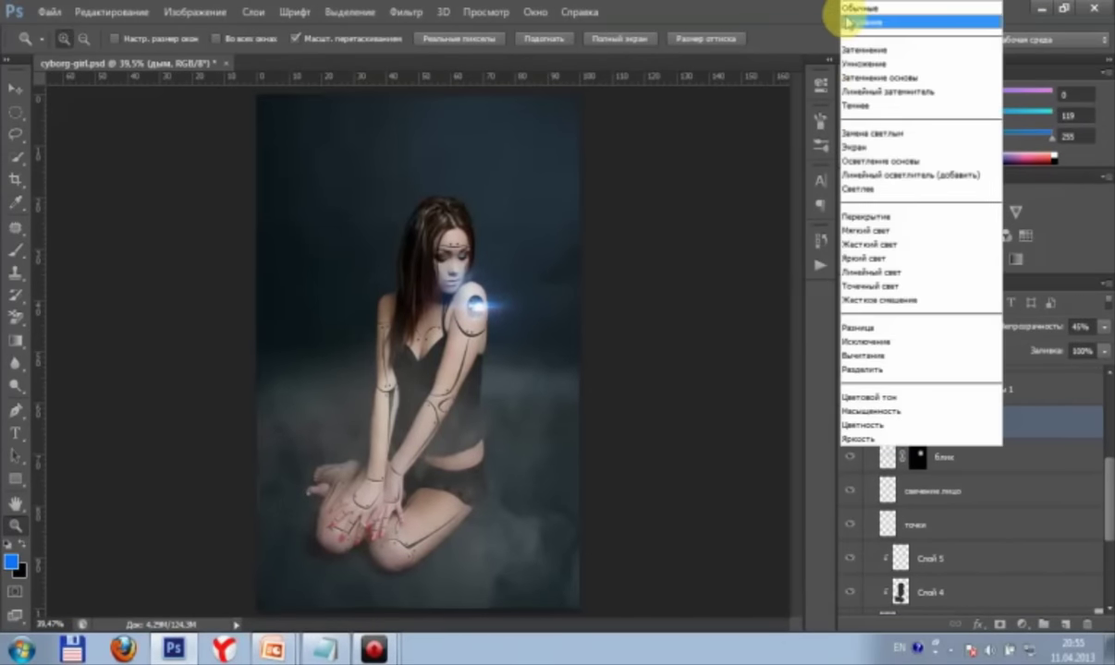
left_click(952, 9)
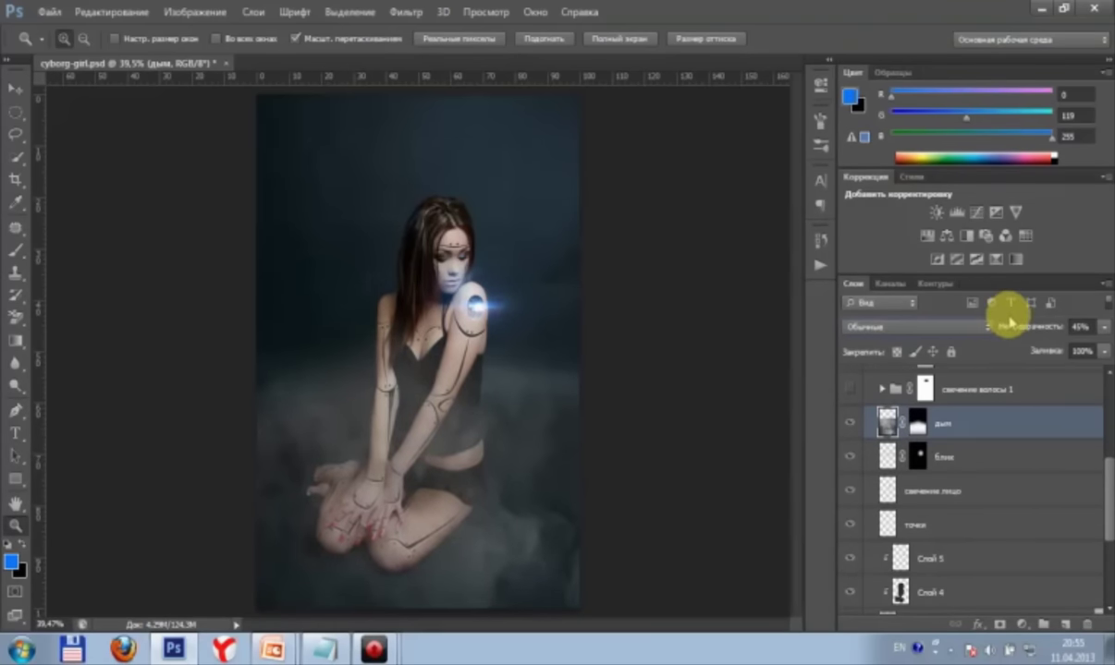
left_click(985, 327)
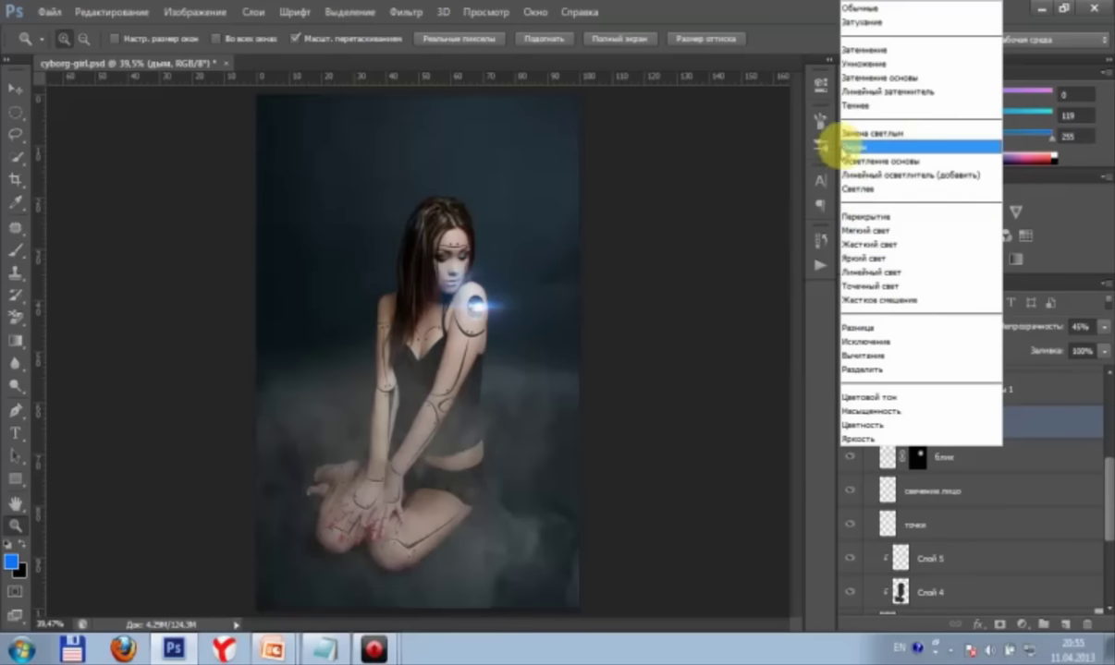
left_click(769, 199)
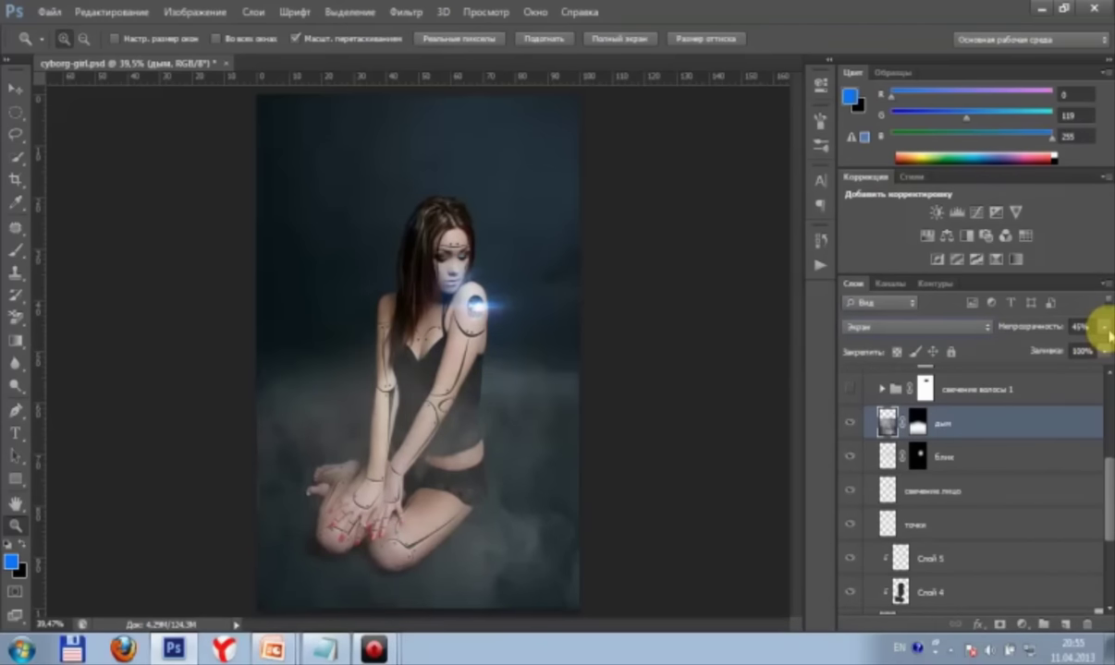
Step: Set the smoke layer's opacity to 46% and target its layer mask
left_click(1104, 328)
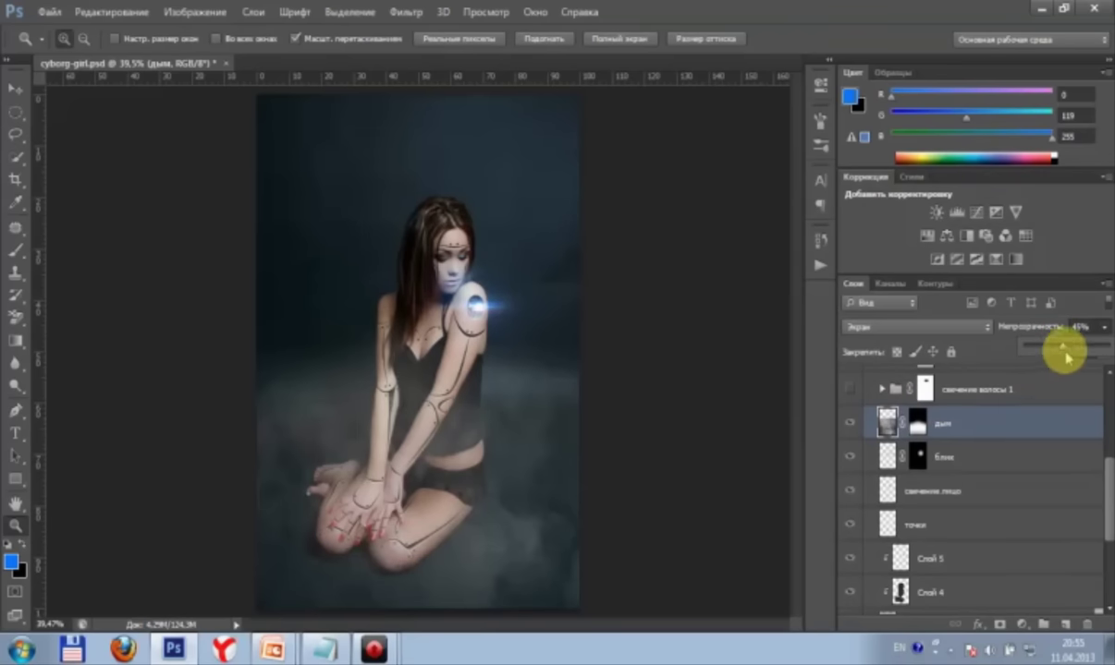
left_click_drag(1064, 351, 1108, 344)
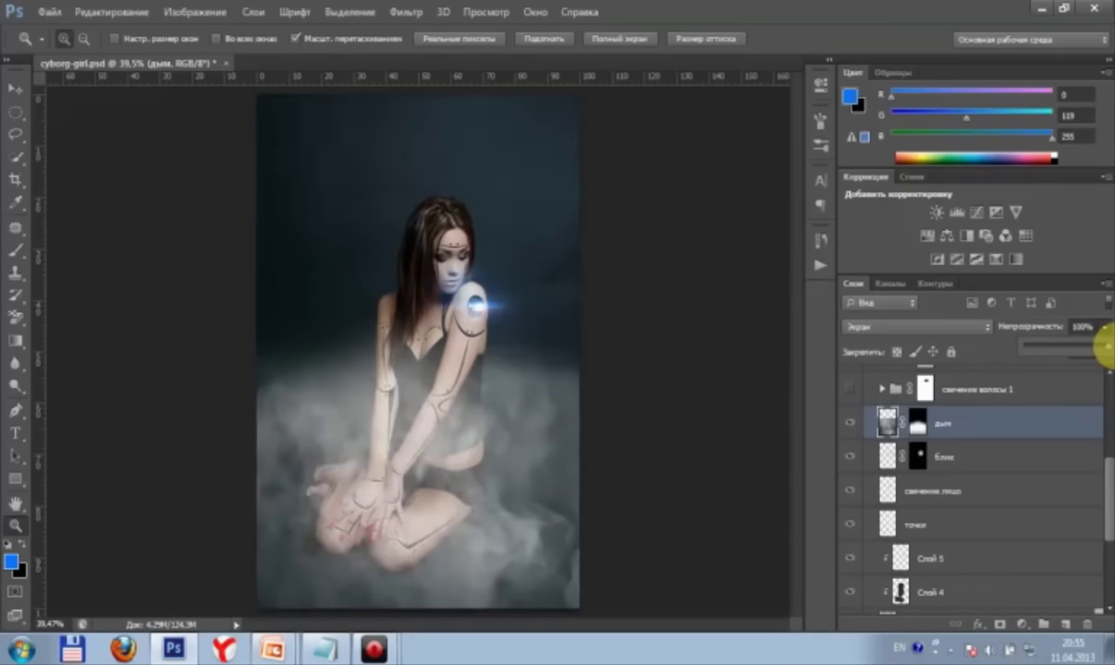
left_click_drag(1099, 352, 1064, 353)
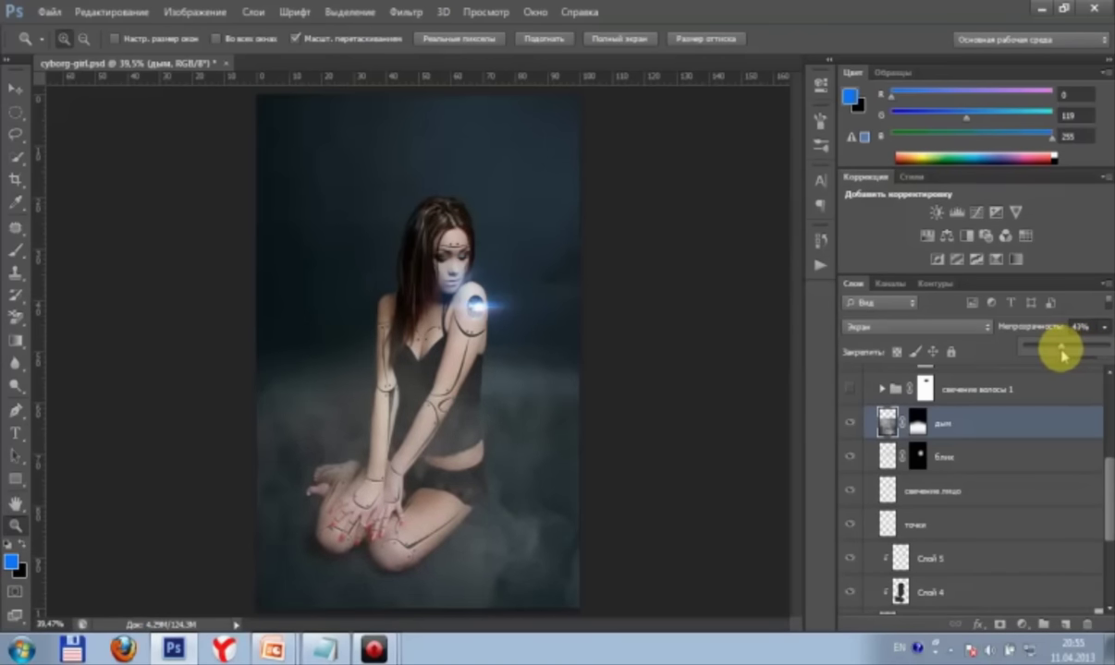
left_click_drag(1065, 355, 1066, 354)
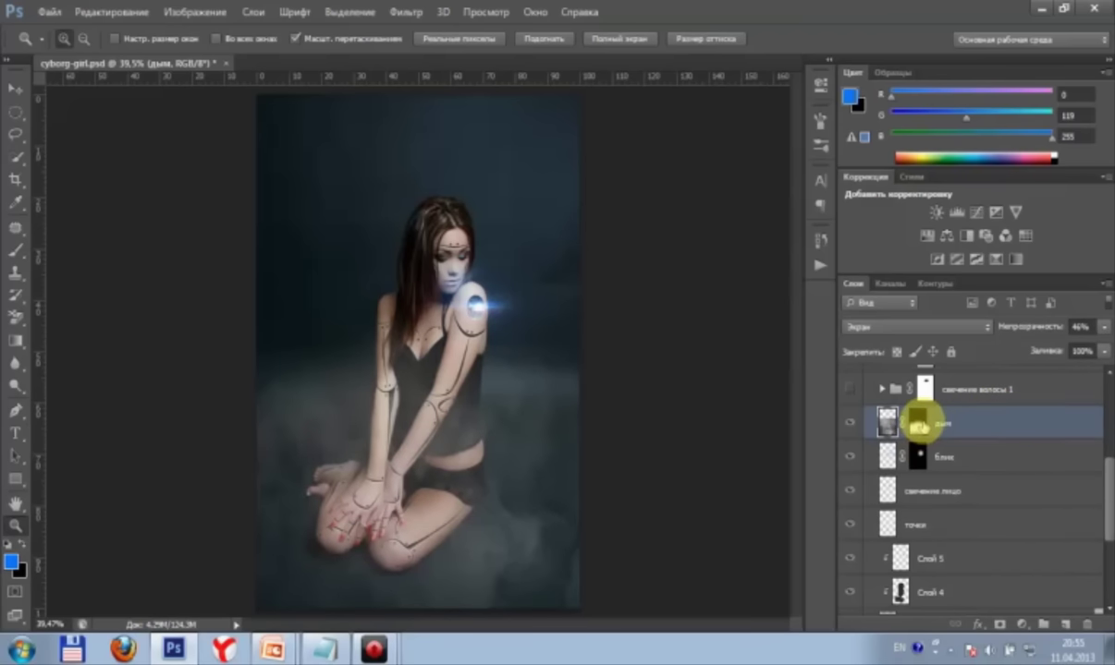
left_click(918, 423)
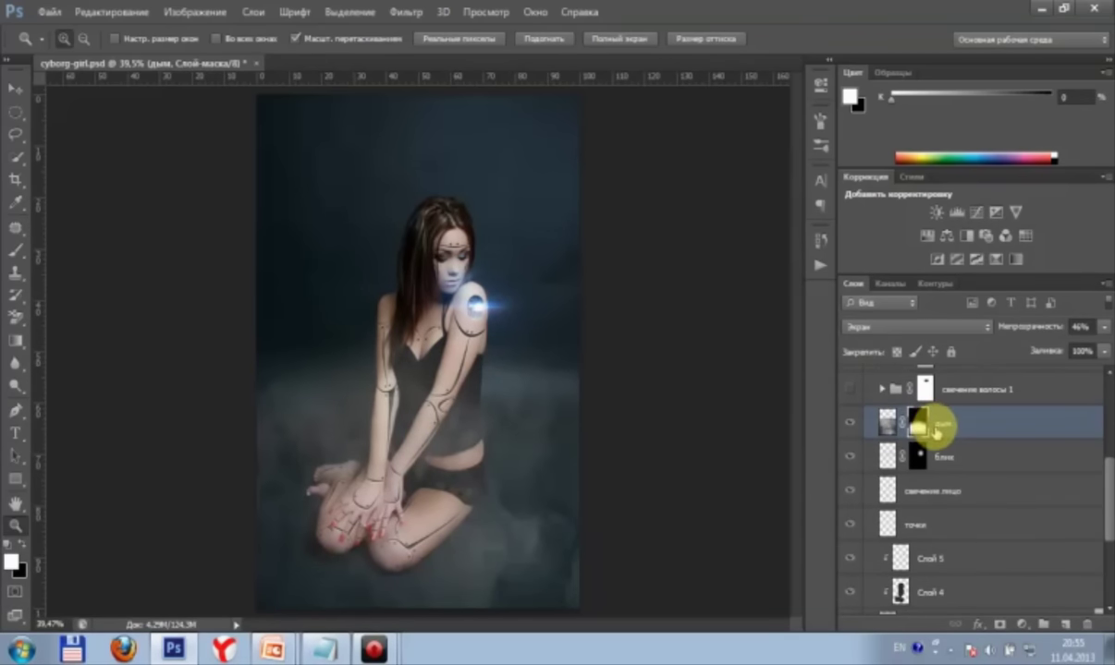
Step: Delete the smoke layer's existing mask and add a fresh white mask
right_click(916, 425)
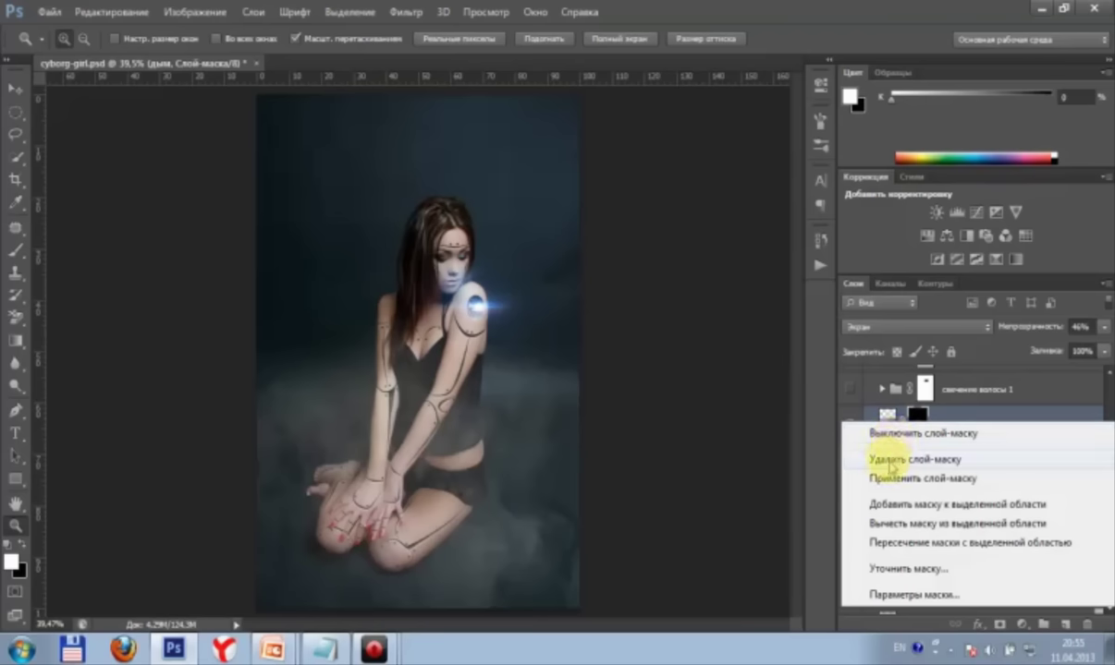
left_click(889, 465)
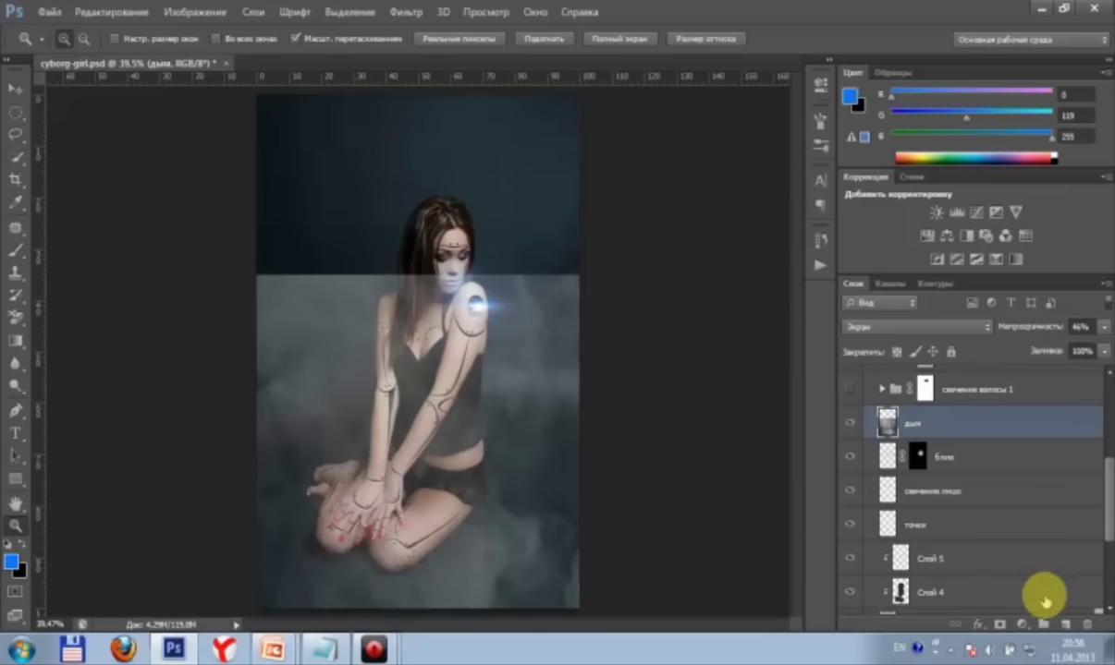
left_click(999, 625)
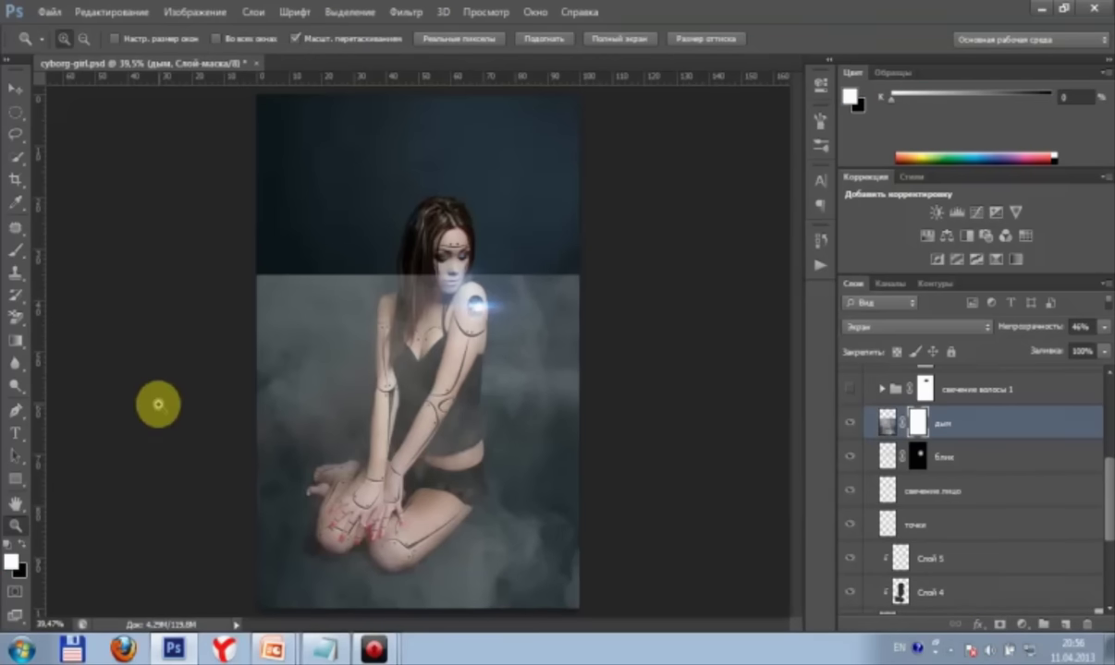
Step: Set up a 473 px brush at 36% opacity with black as the paint colour
left_click(16, 249)
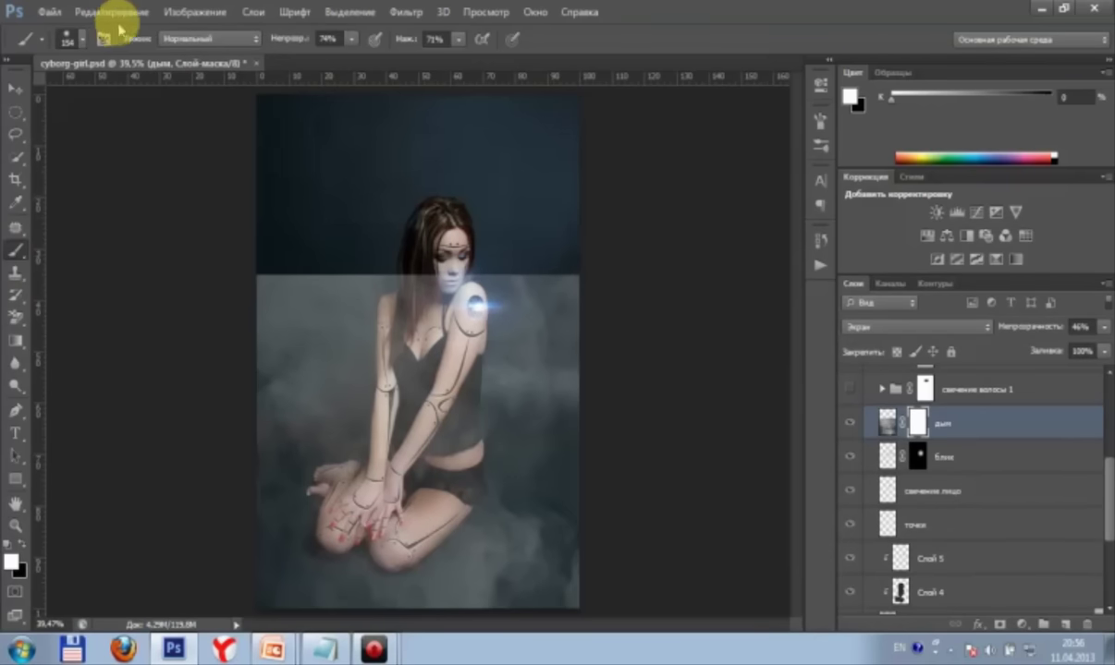
left_click(88, 40)
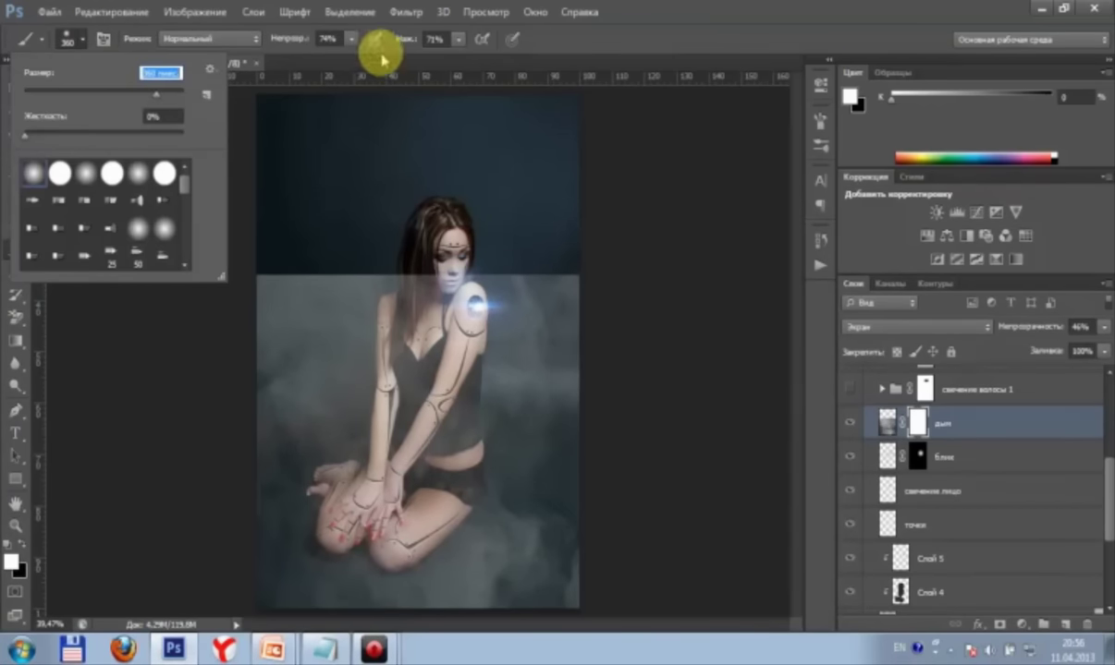
left_click(351, 39)
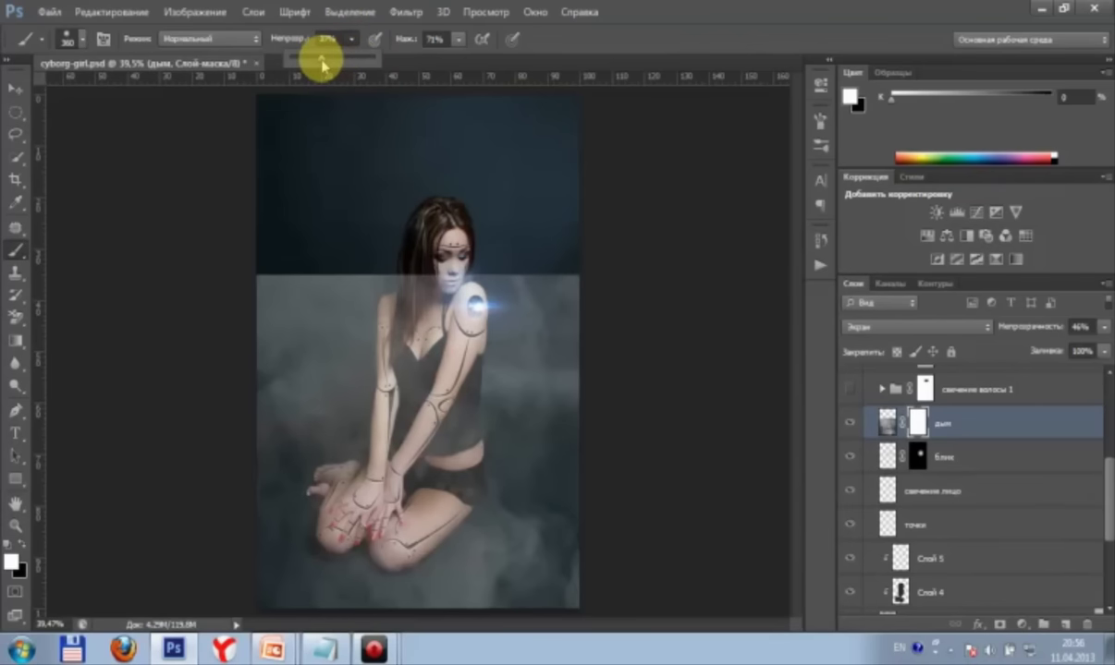
left_click(82, 39)
left_click_drag(123, 78, 154, 93)
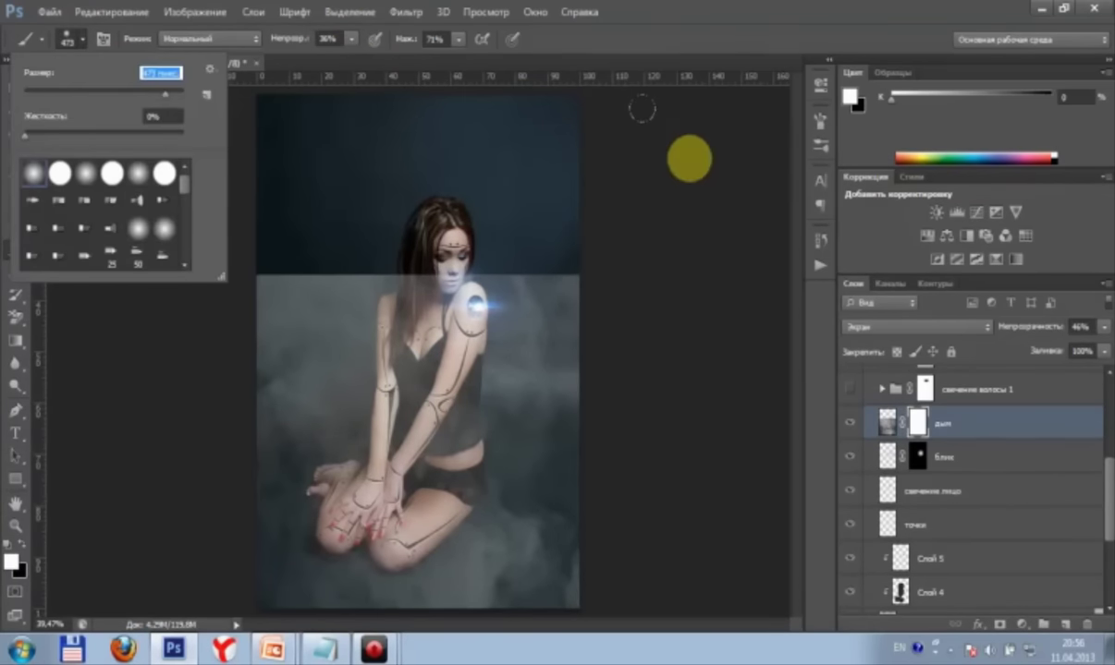
left_click(647, 143)
left_click(20, 547)
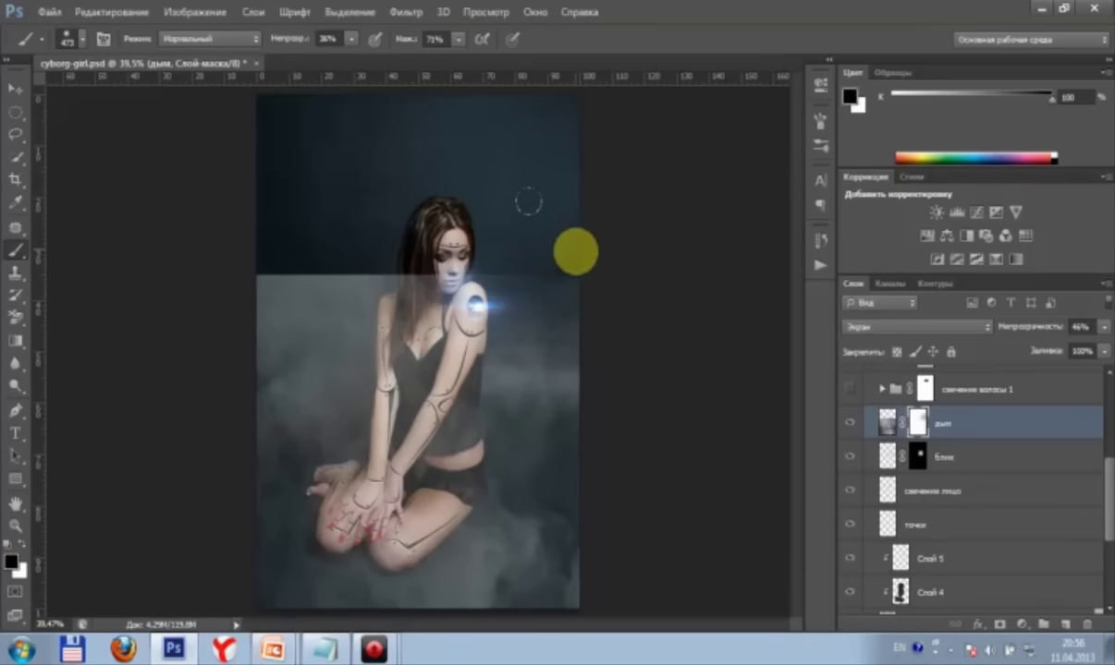
Step: Paint the mask to soften the smoke's hard top edge and clear it over the girl's arm and body
left_click_drag(323, 216, 226, 238)
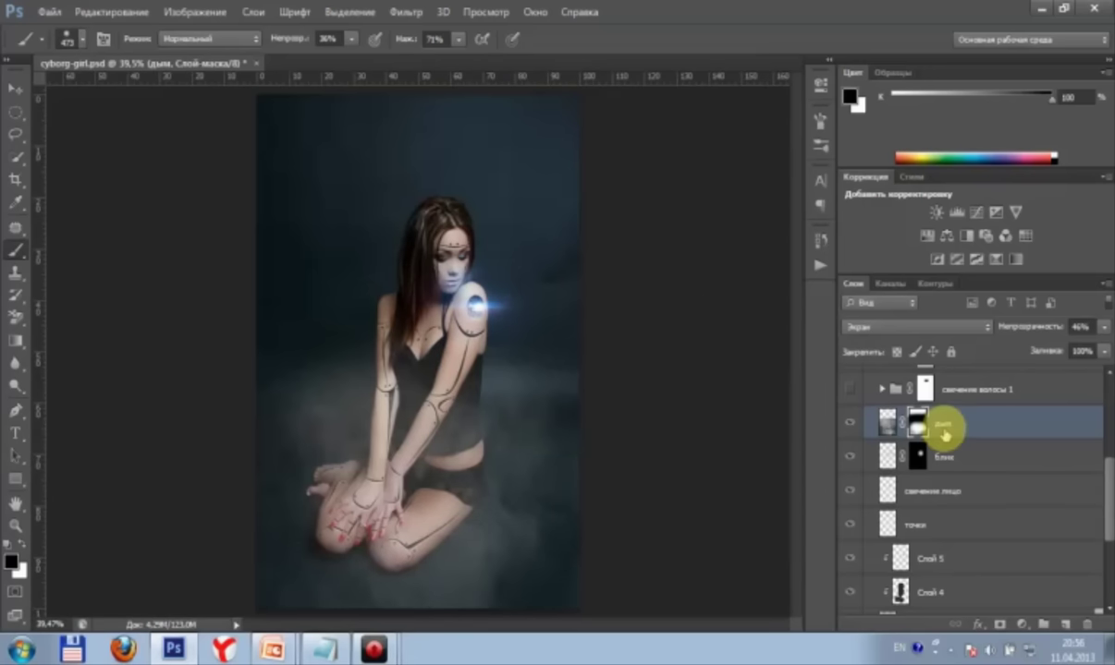
left_click(844, 429)
left_click(843, 429)
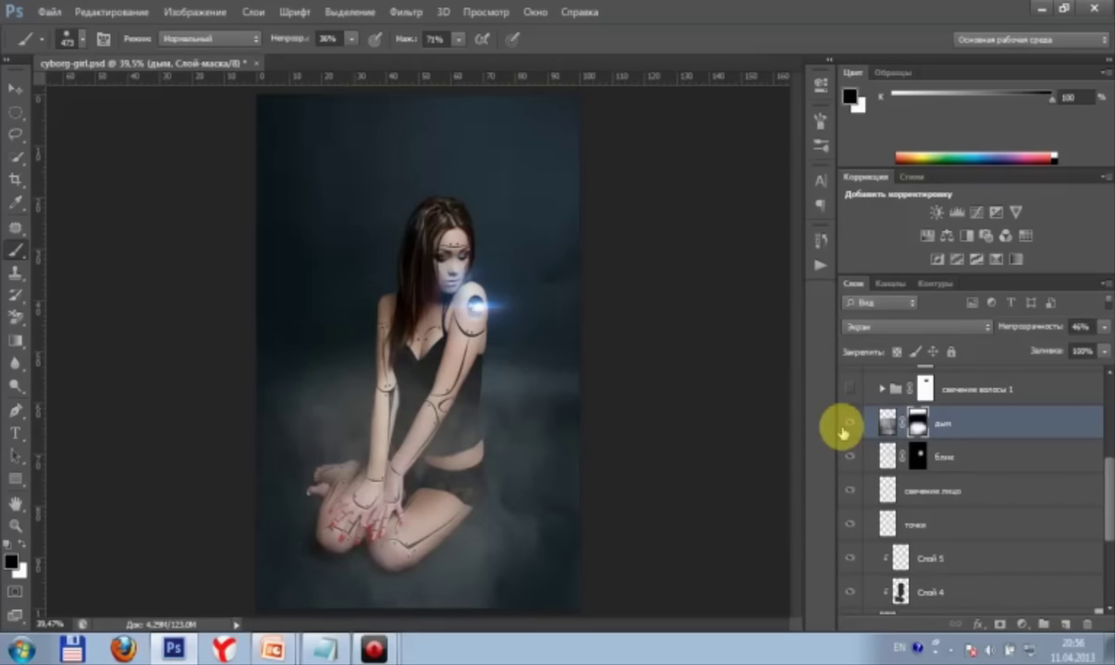
mouse_move(424, 426)
left_mouse_down()
mouse_move(432, 319)
mouse_move(410, 474)
mouse_move(382, 508)
left_mouse_up()
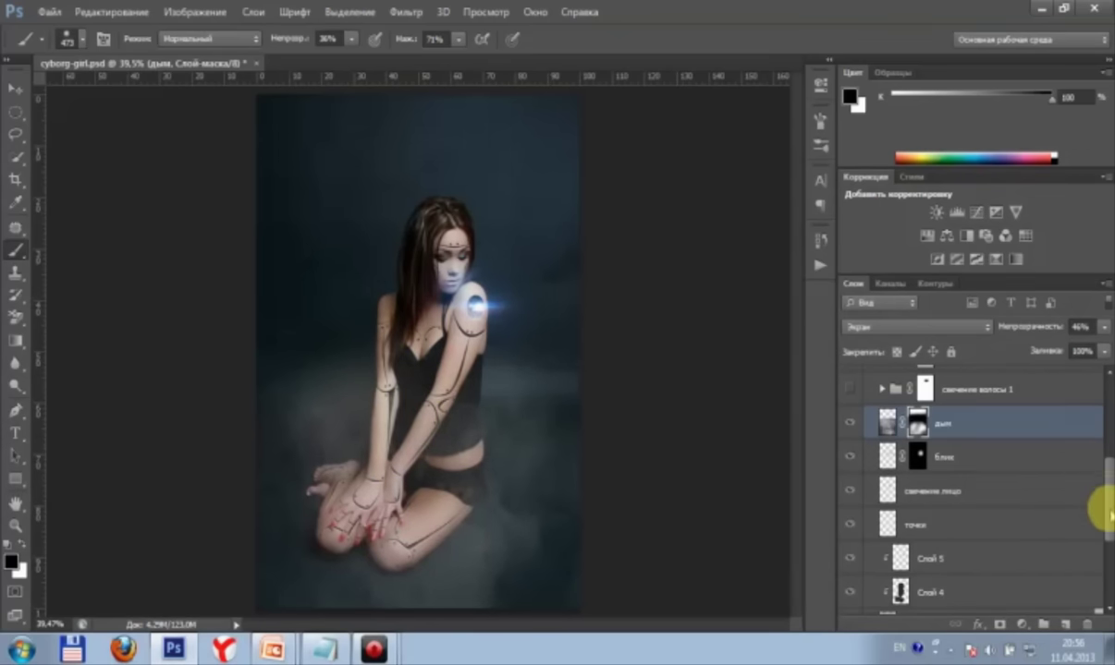
Step: Zoom in twice on the girl's shoulder to 66.7%
scroll(1106, 510, "up", 2)
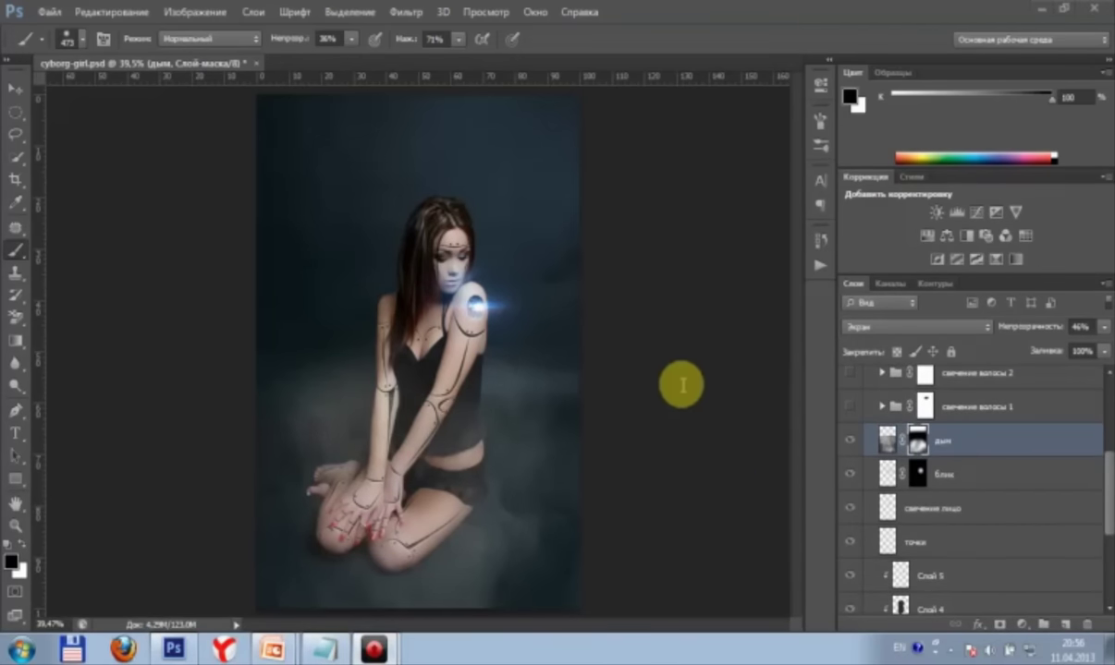
key("alt+shift")
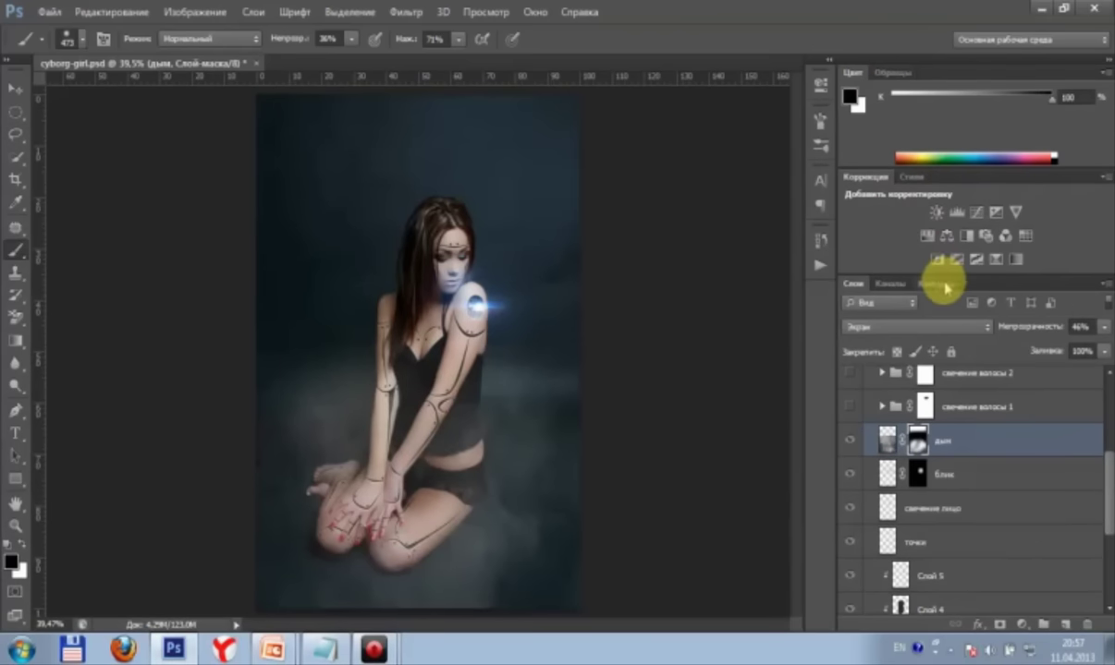
key("z")
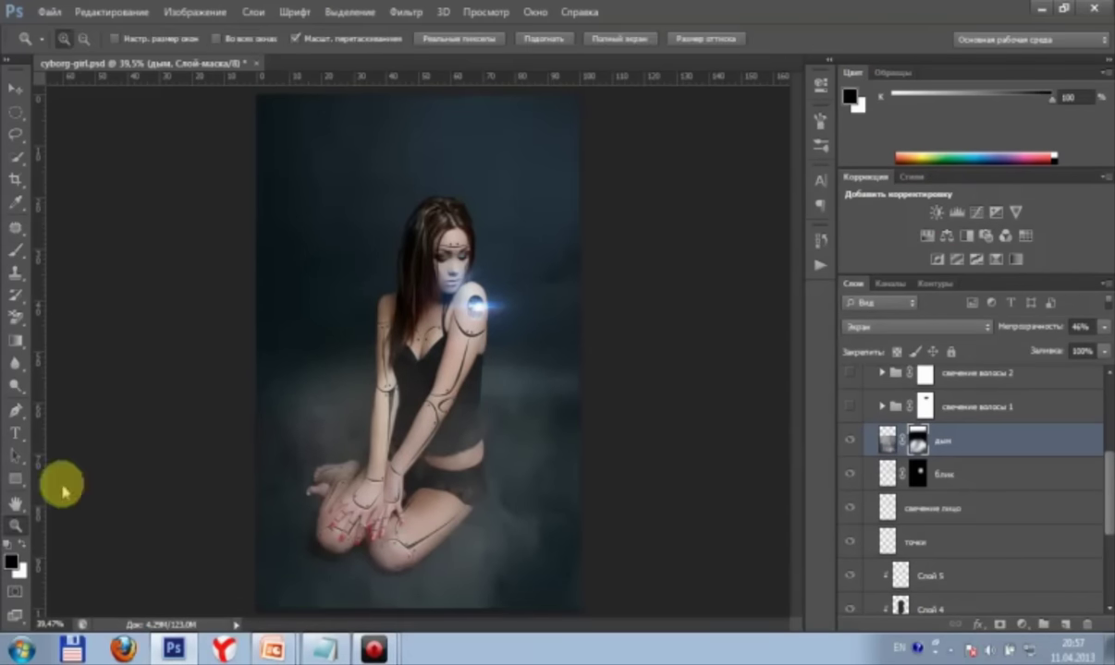
left_click(368, 281)
left_click(415, 288)
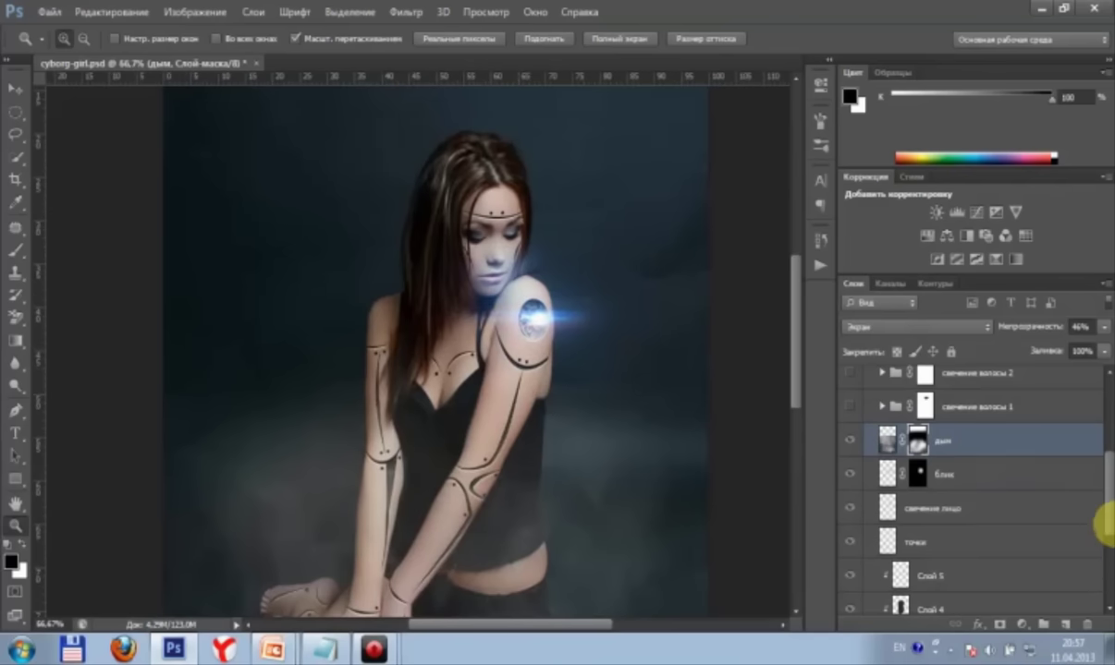
left_click_drag(1106, 501, 1095, 468)
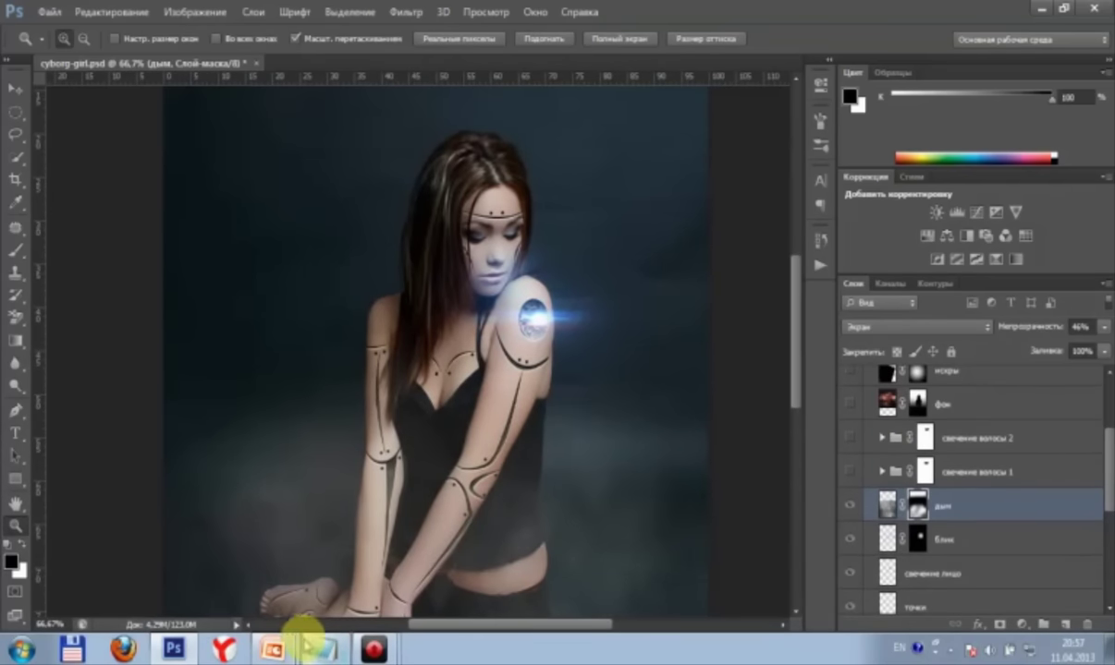
left_click(46, 12)
left_click(46, 52)
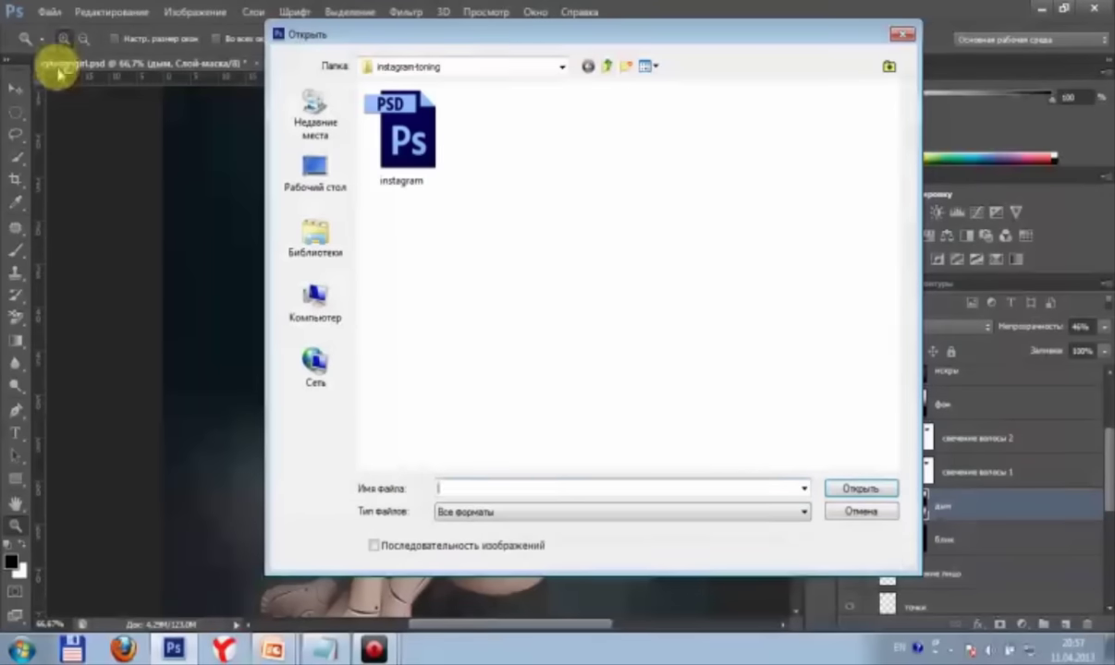
left_click(606, 66)
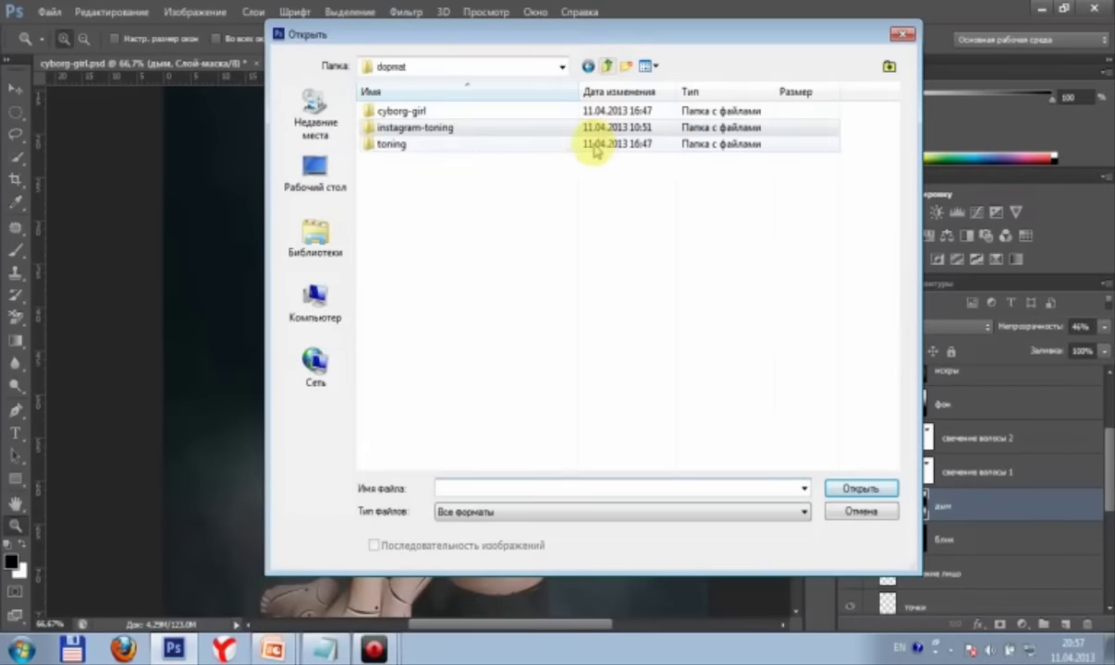
double_click(398, 109)
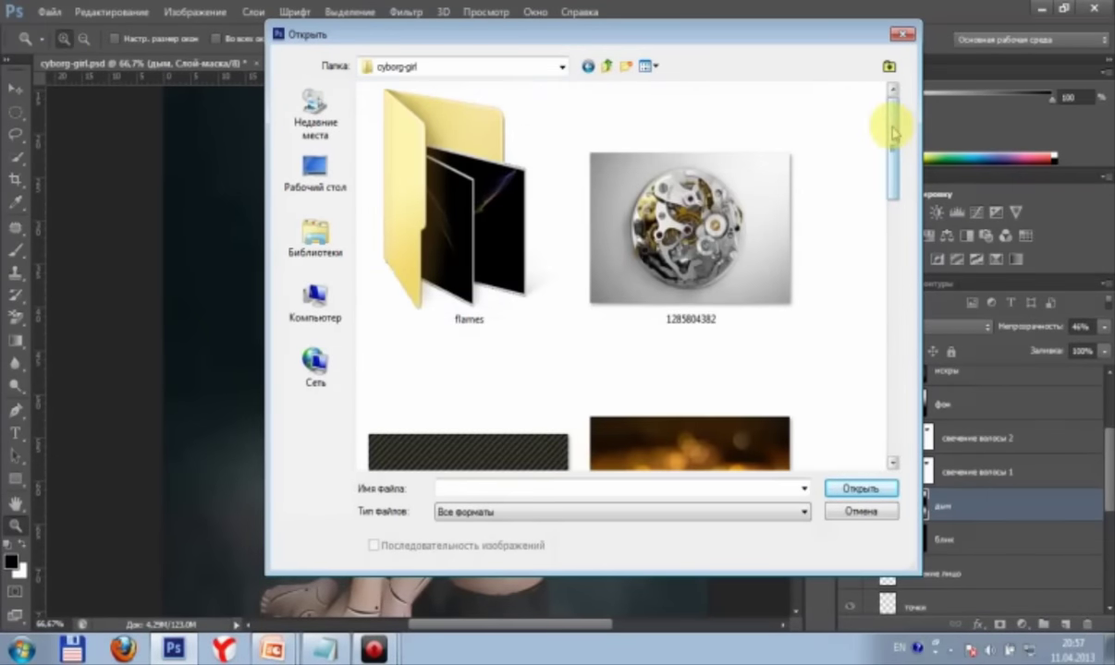
scroll(890, 129, "down", 1)
double_click(468, 157)
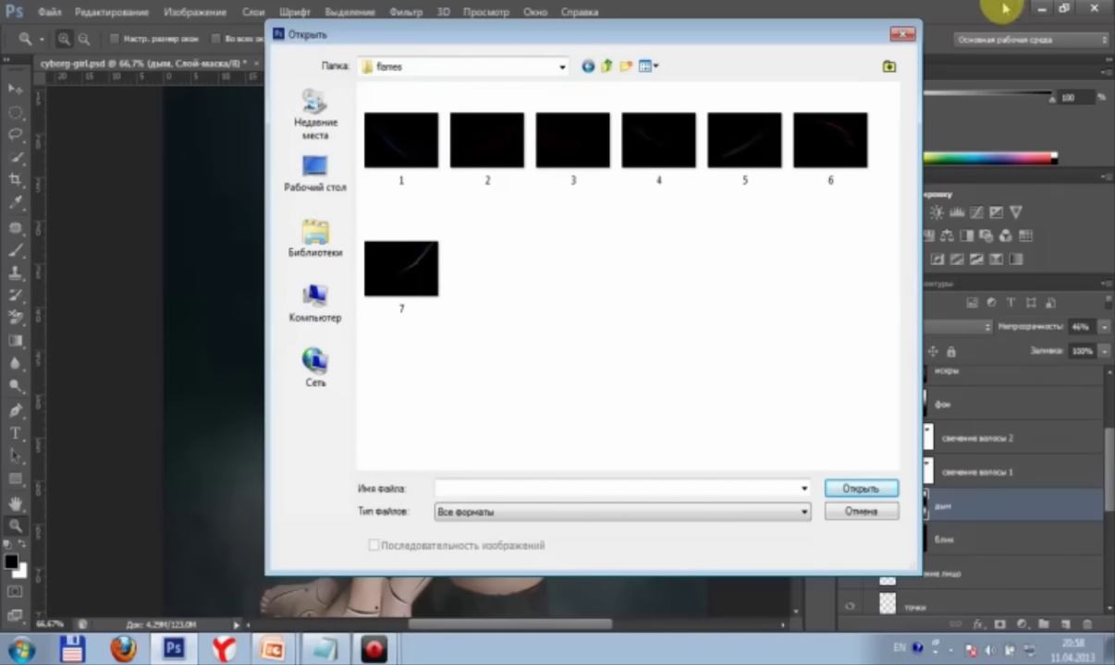
left_click(901, 37)
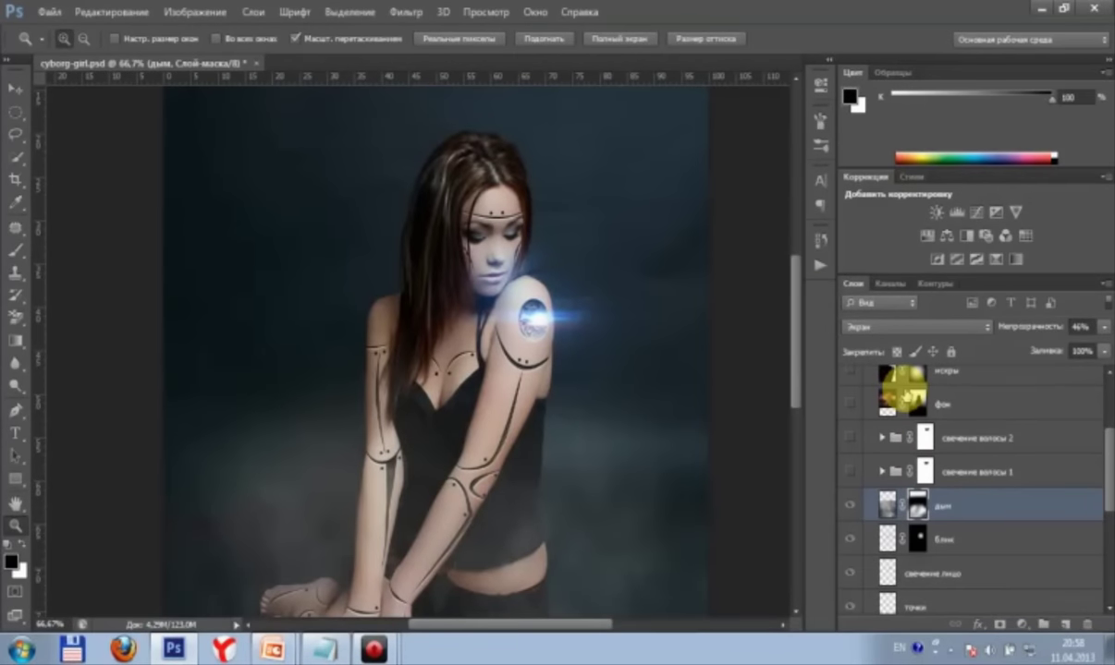
Step: Show and expand the 'свечение волосы 1' group, keeping Слой 12 on Screen blending
left_click(847, 472)
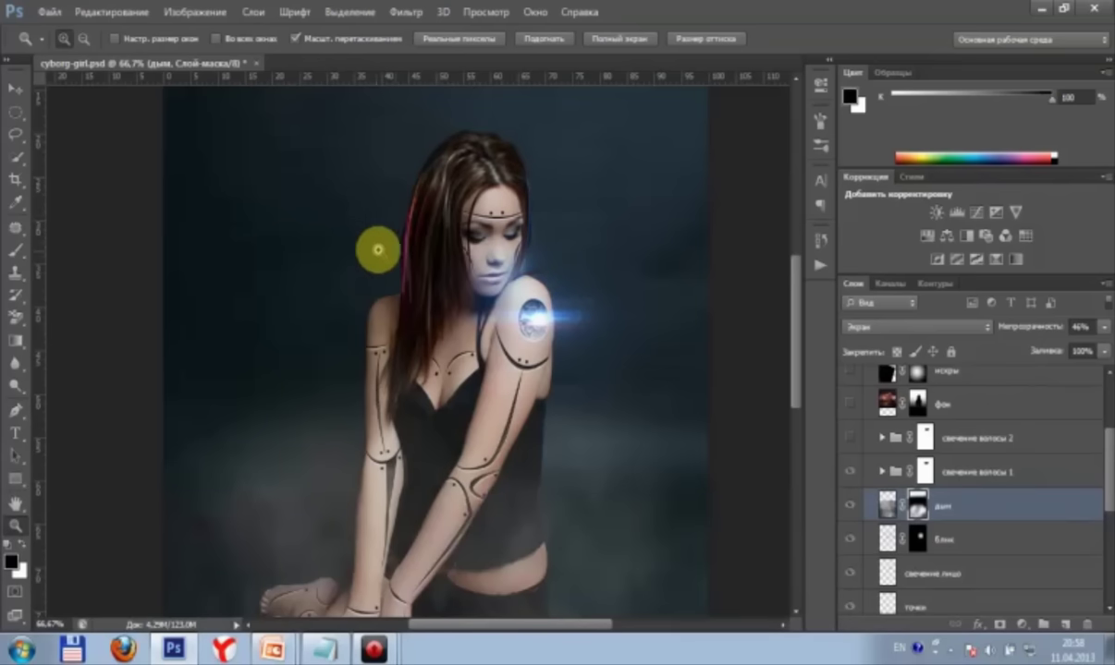
left_click(883, 472)
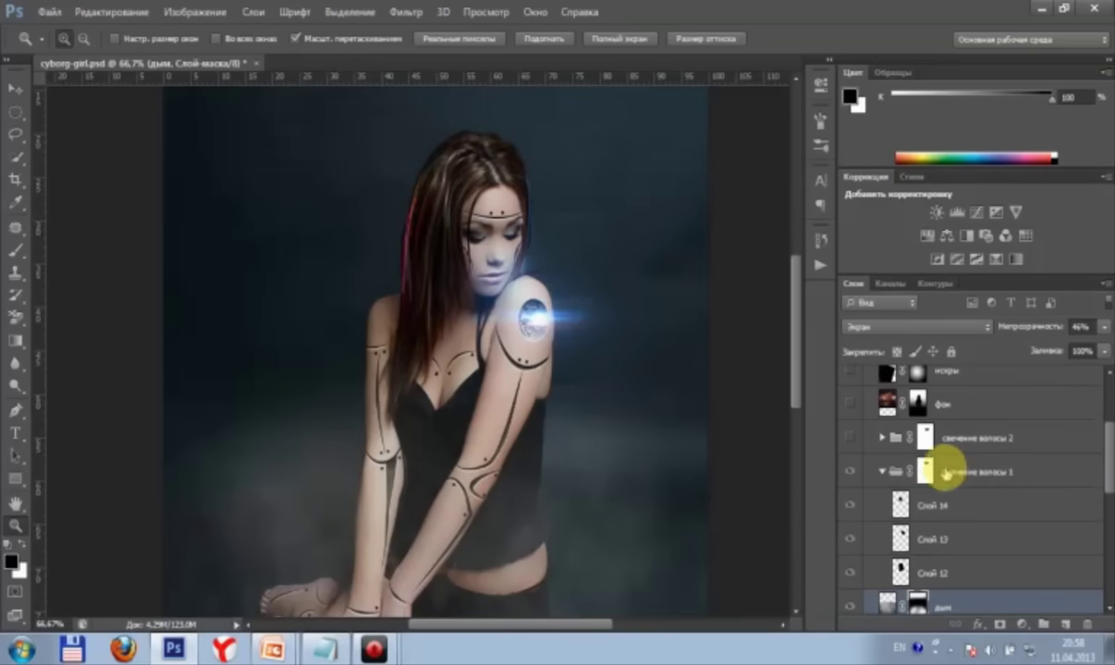
left_click_drag(1105, 429, 1103, 456)
left_click(903, 480)
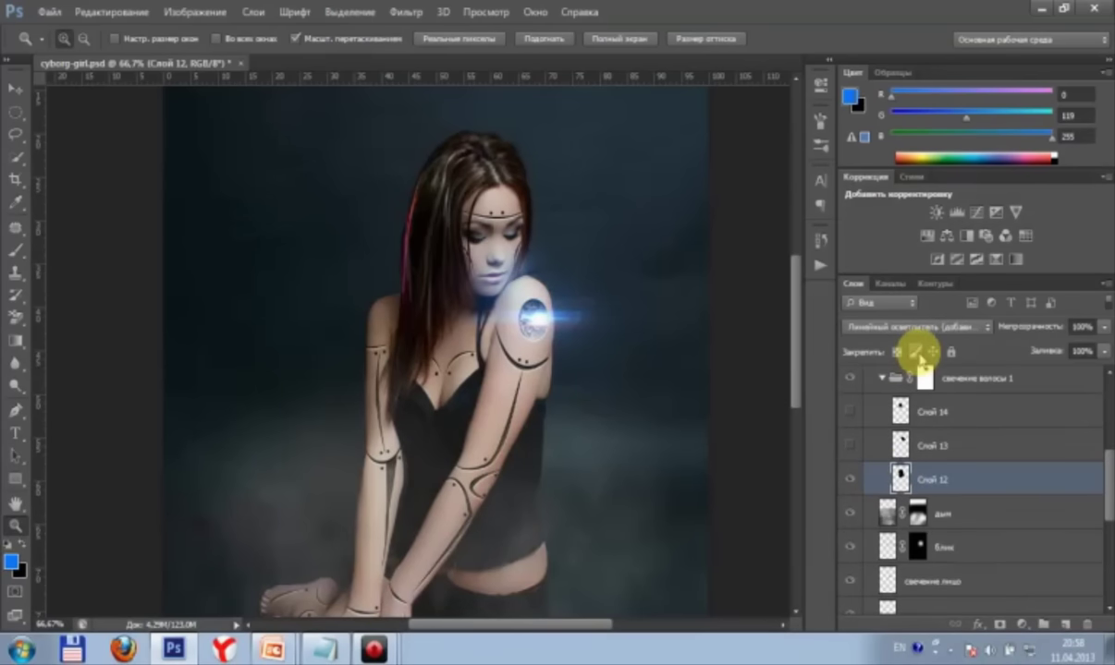
left_click(924, 325)
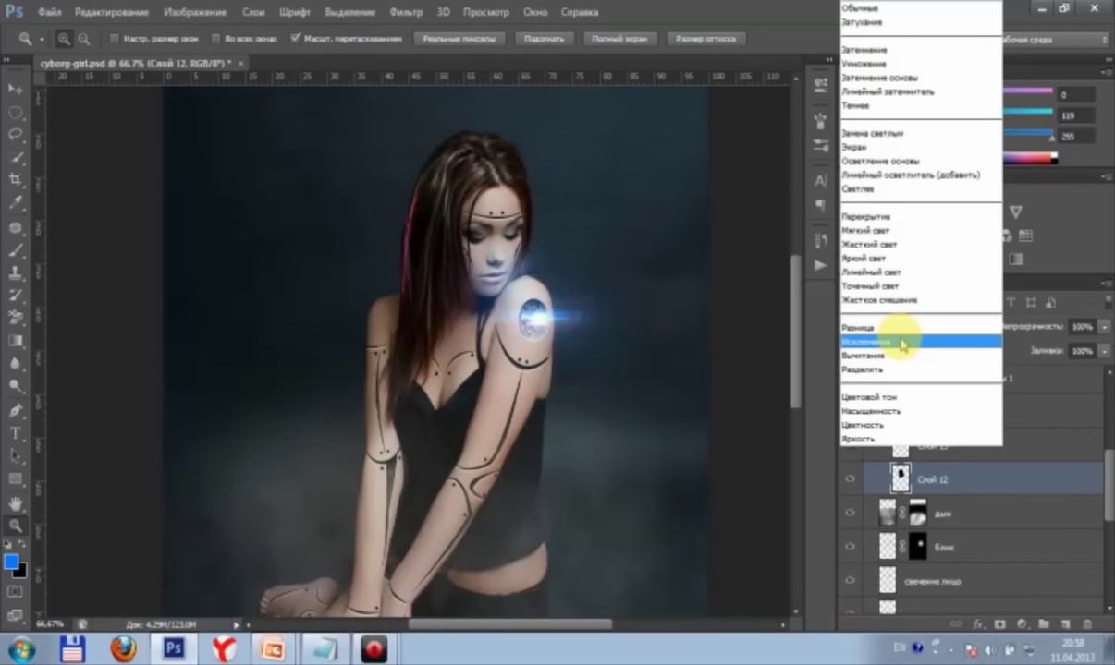
left_click(942, 147)
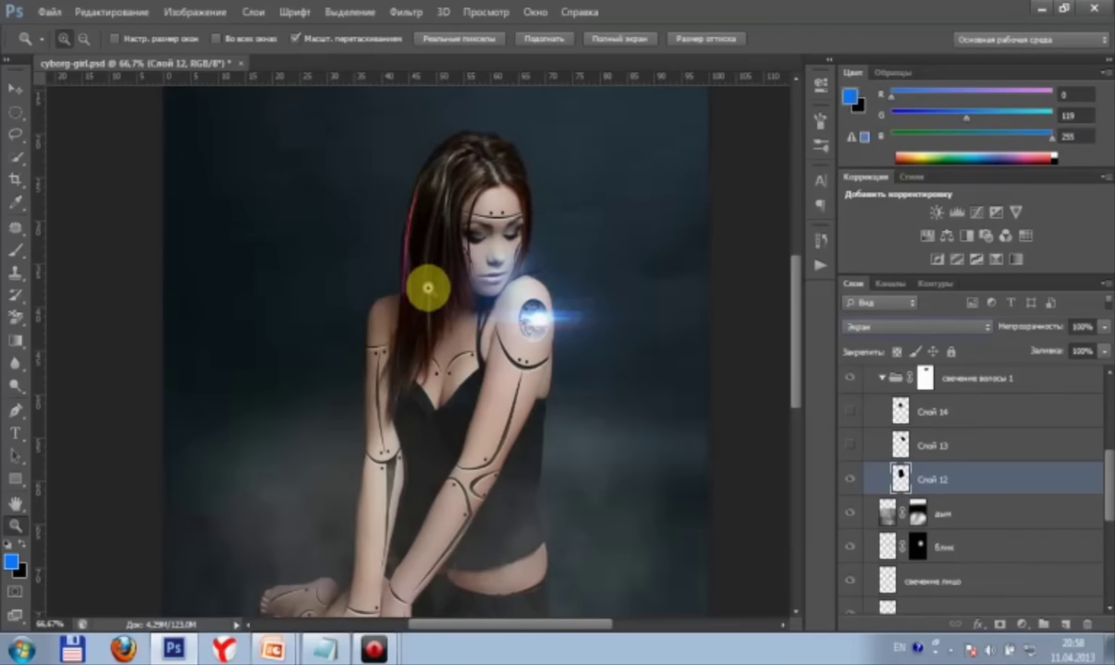
left_click(975, 330)
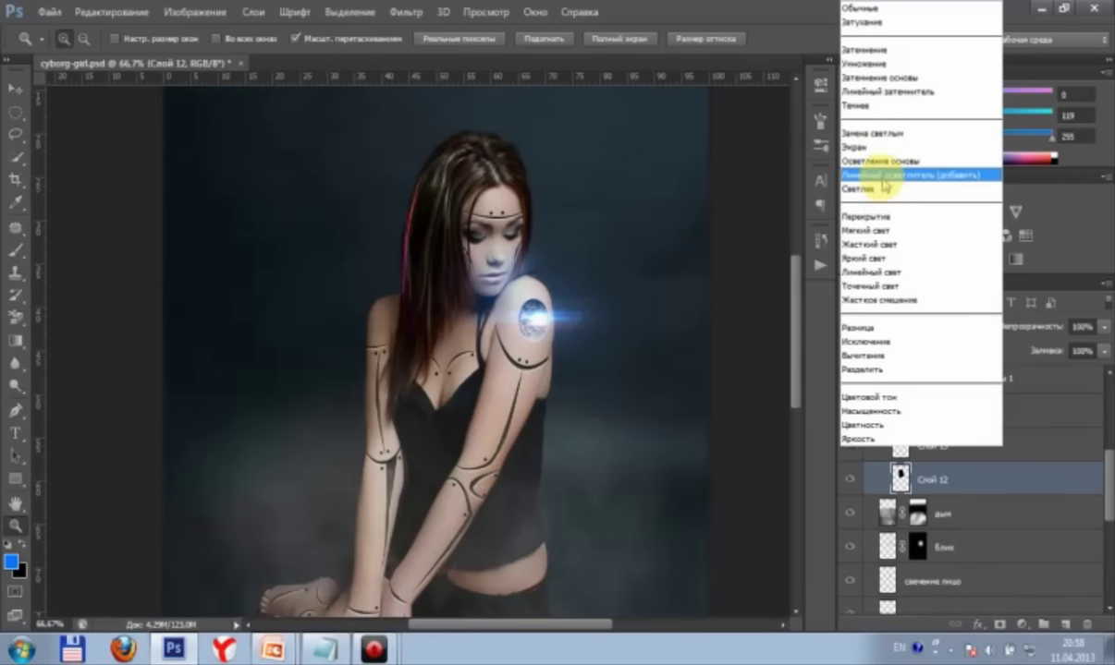
left_click(878, 147)
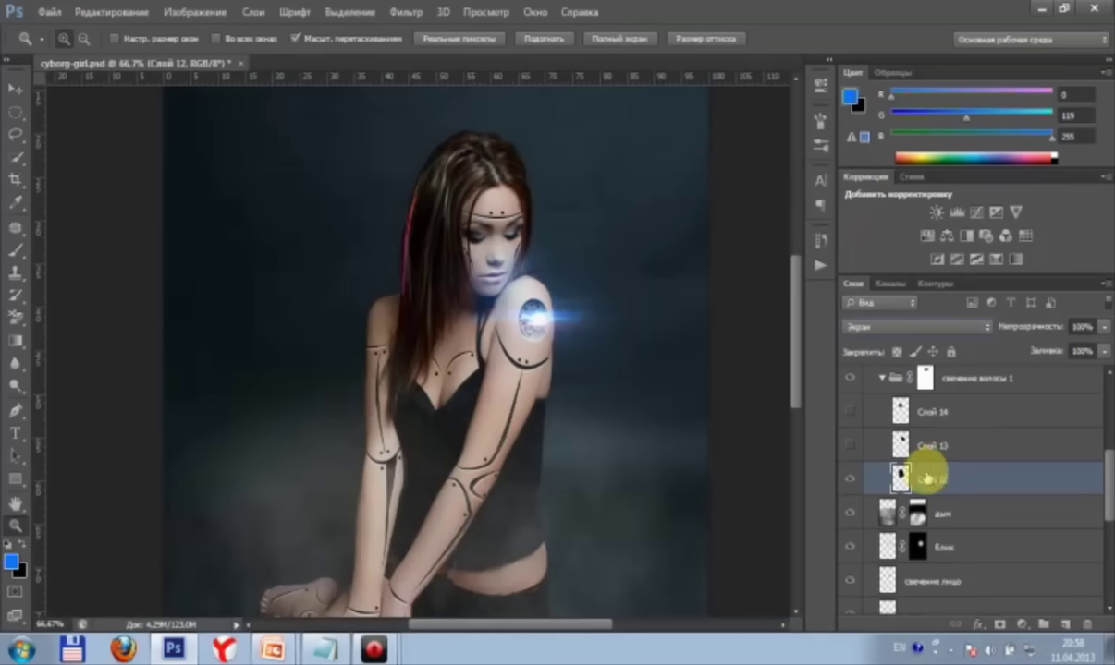
Step: Make Слой 13 visible inside the hair-glow group
left_click(922, 446)
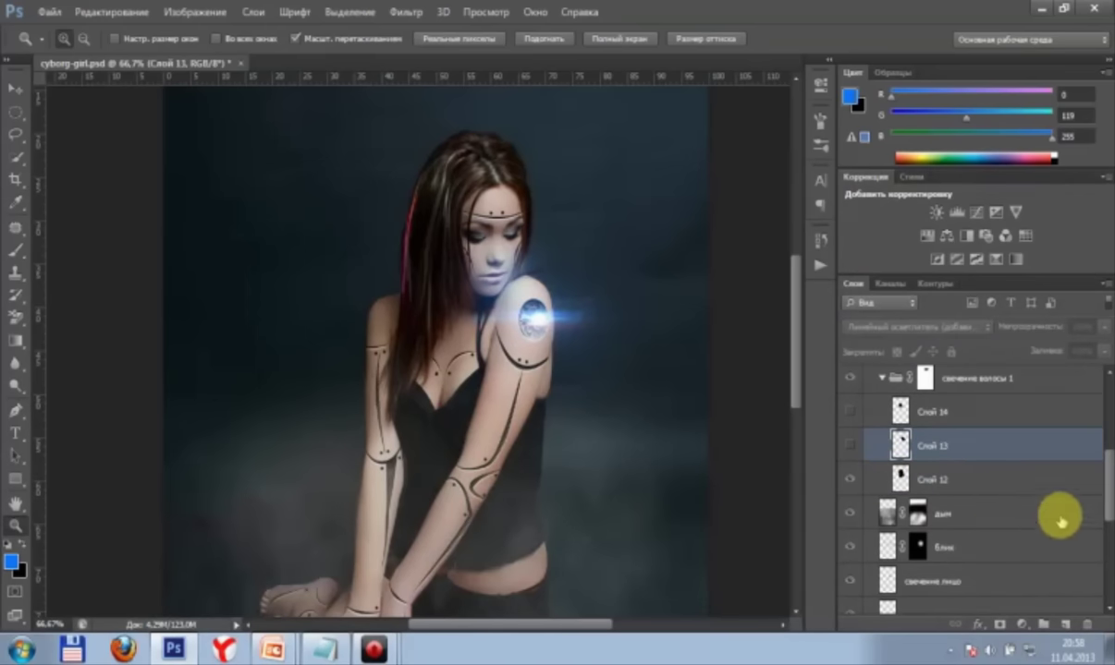
left_click_drag(1100, 454, 1106, 461)
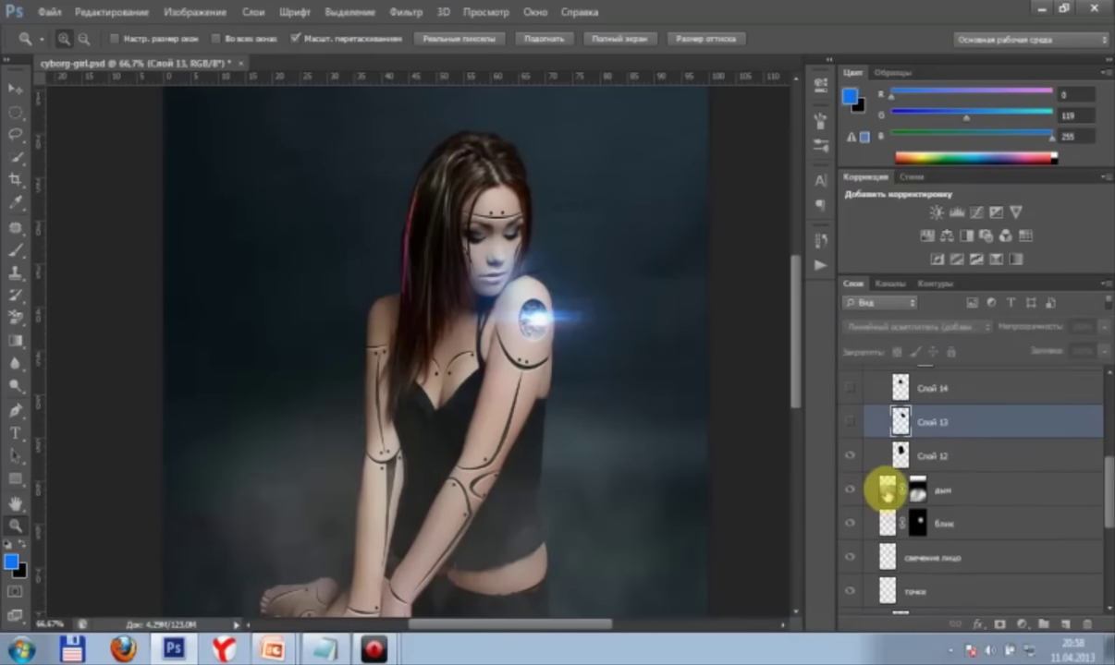
left_click(885, 490)
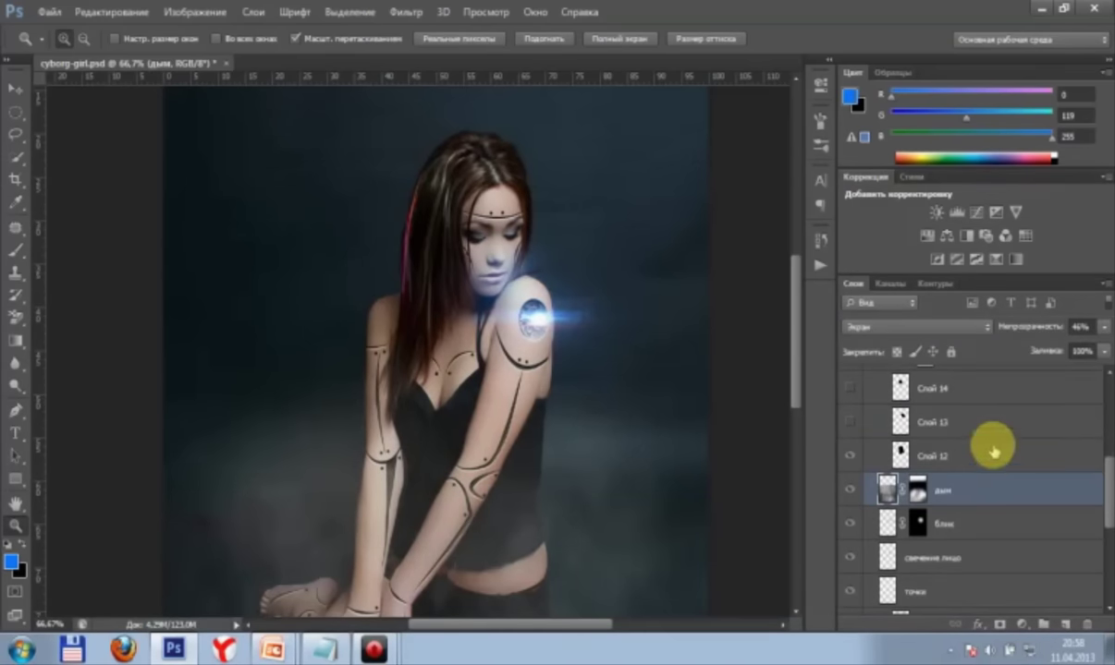
left_click(902, 451)
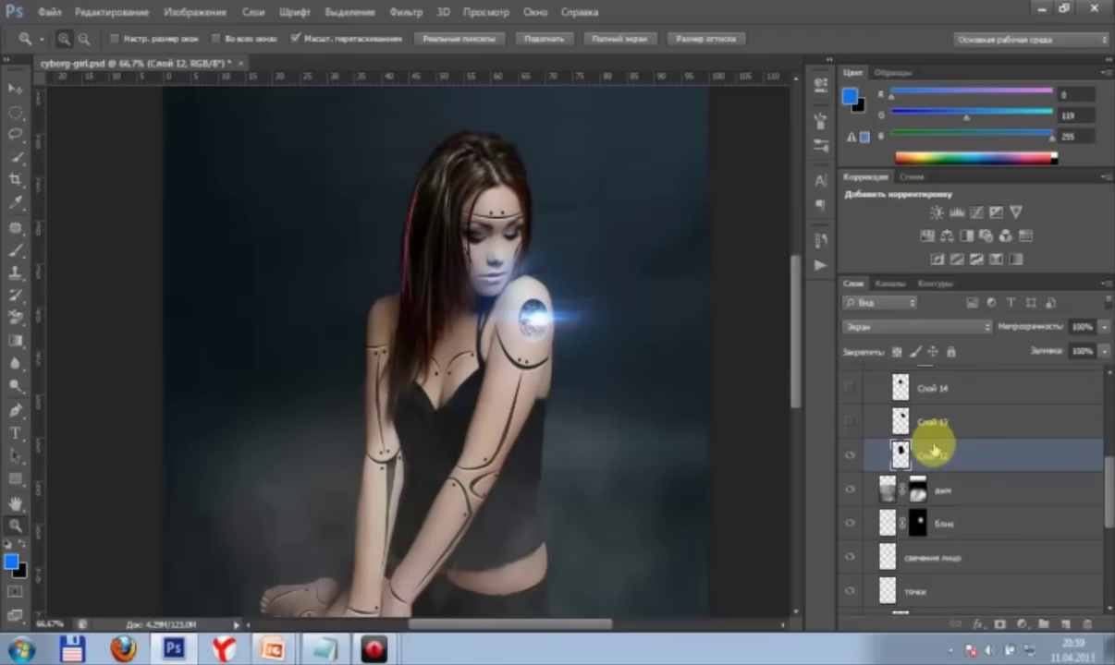
left_click(902, 423)
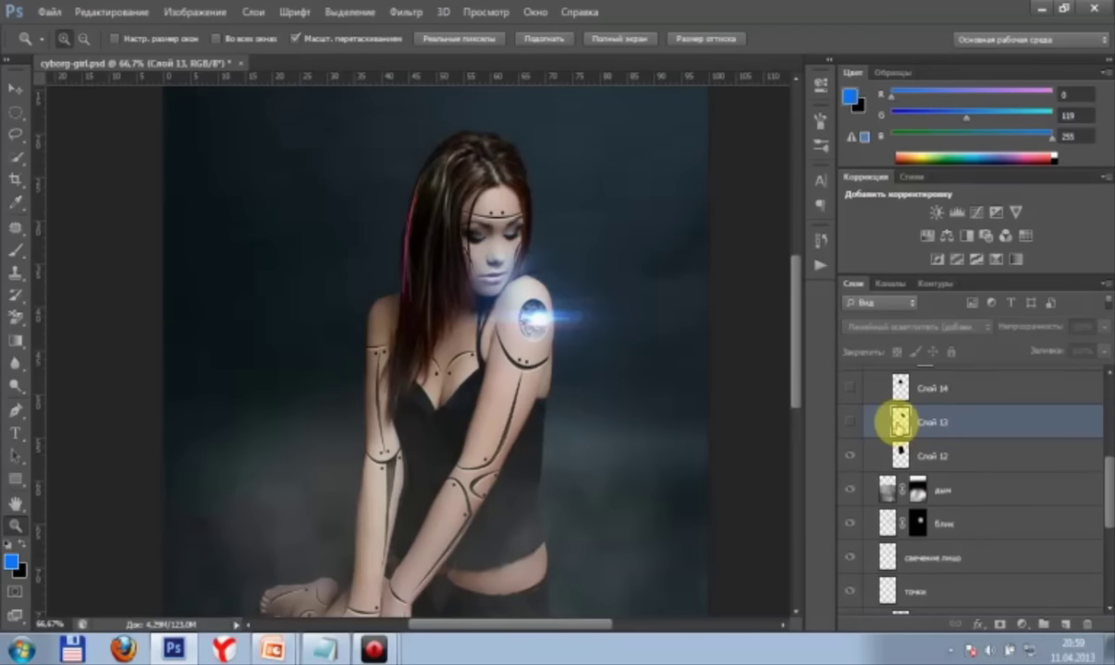
left_click(851, 422)
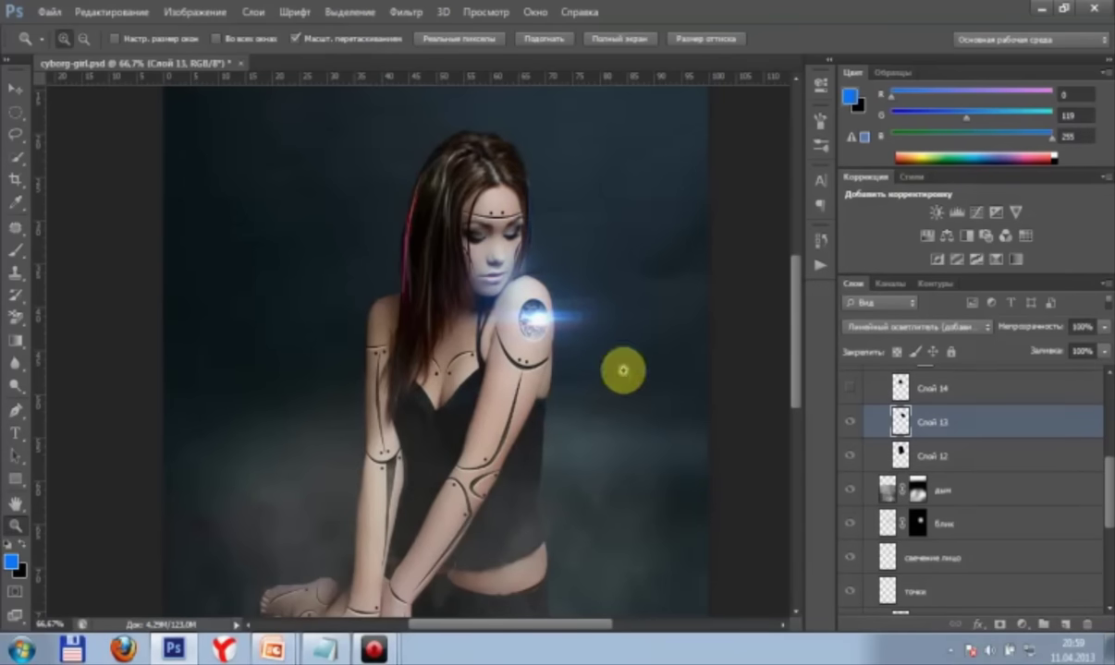
scroll(1095, 469, "up", 1)
scroll(1100, 467, "up", 1)
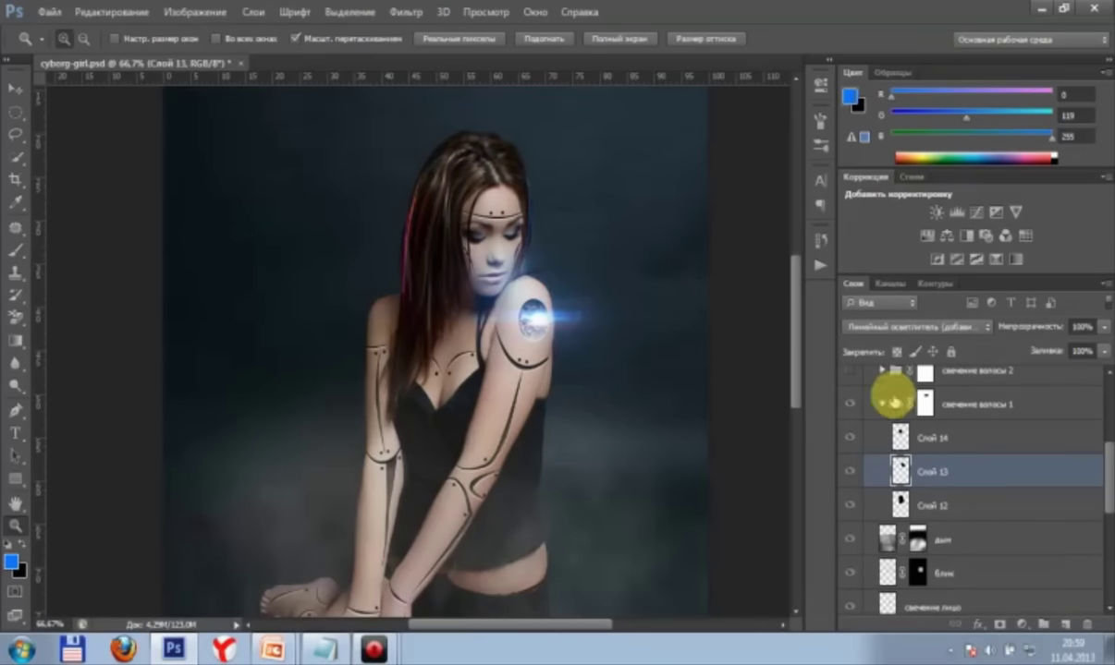
Step: Check Слой 14's blend mode and set Слой 13 to Экран (Screen) to match
left_click(897, 441)
left_click(904, 473)
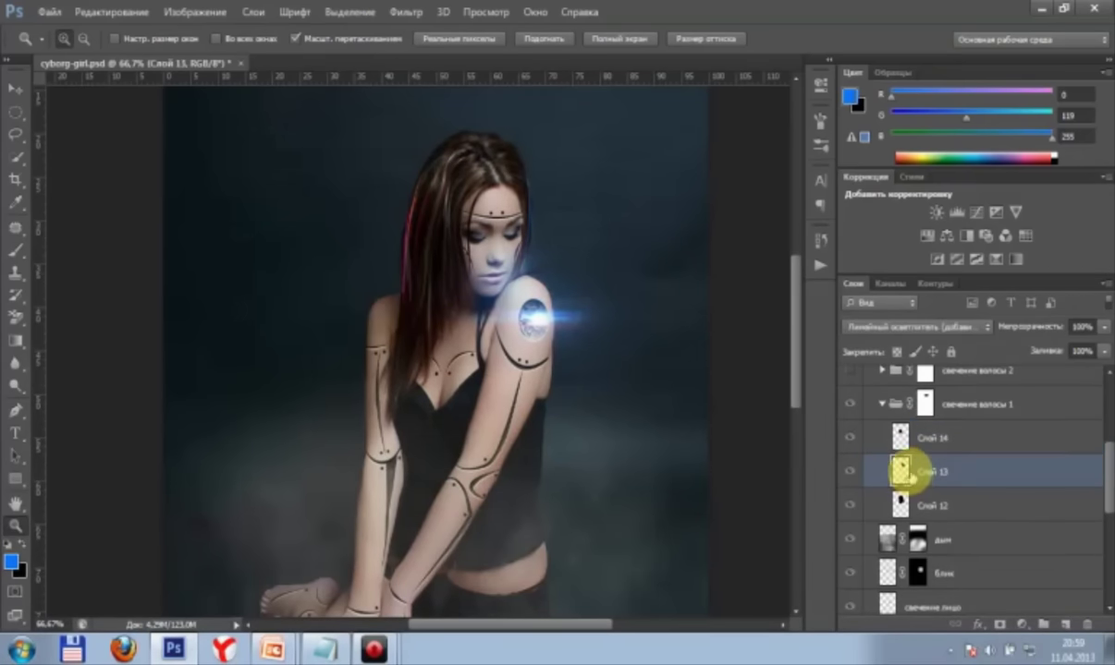
left_click(981, 327)
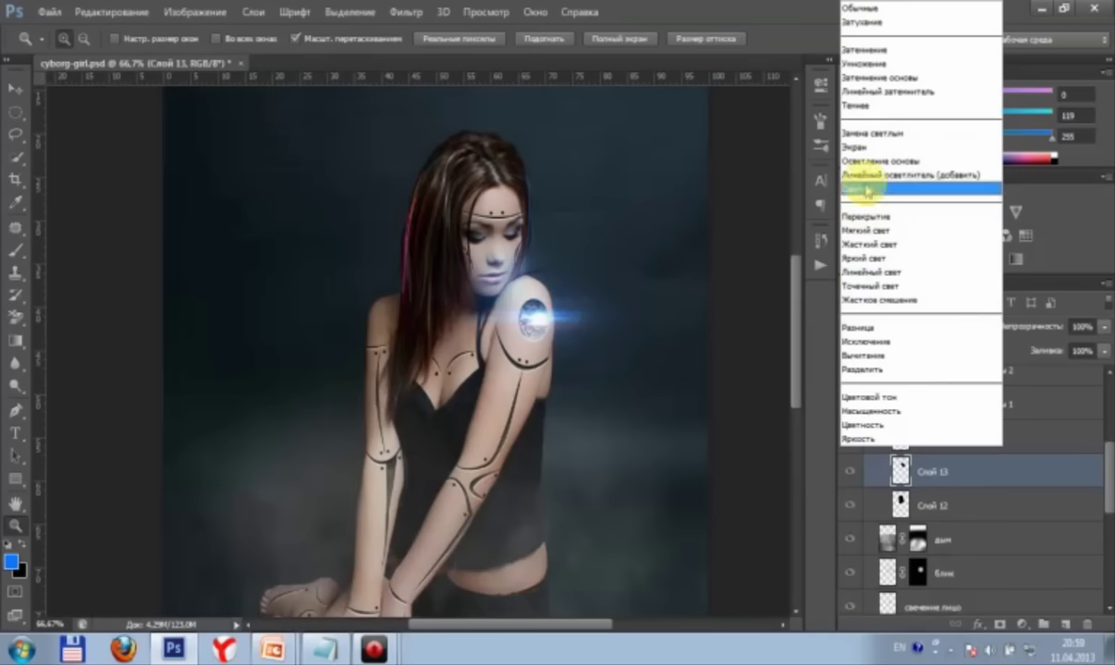
left_click(910, 145)
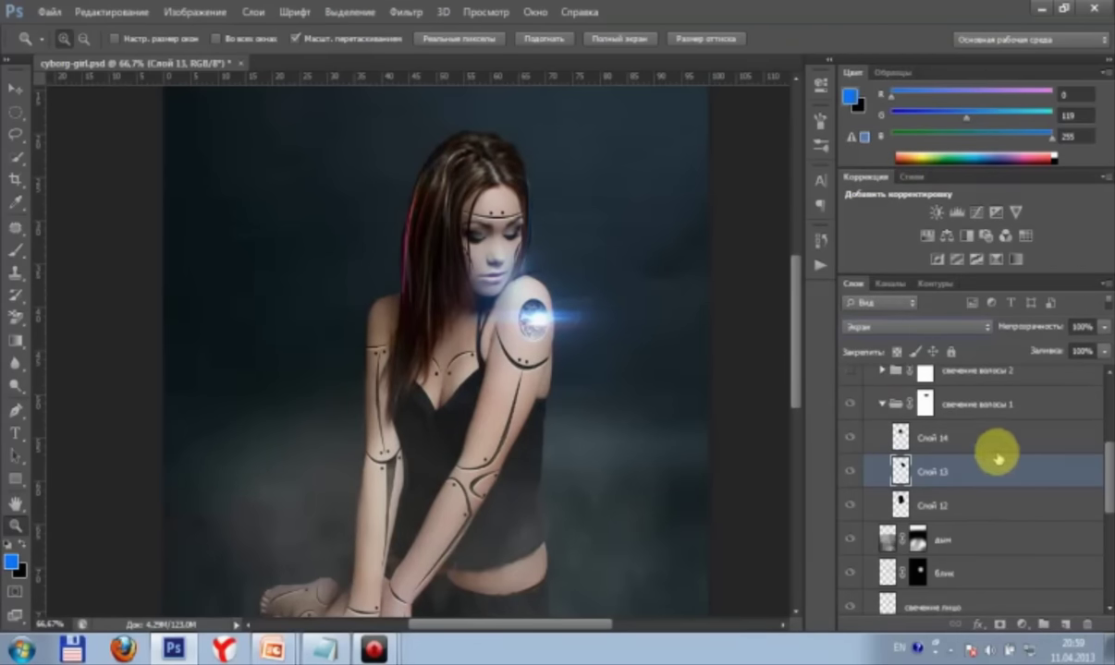
scroll(1099, 470, "up", 1)
left_click_drag(1107, 467, 1107, 466)
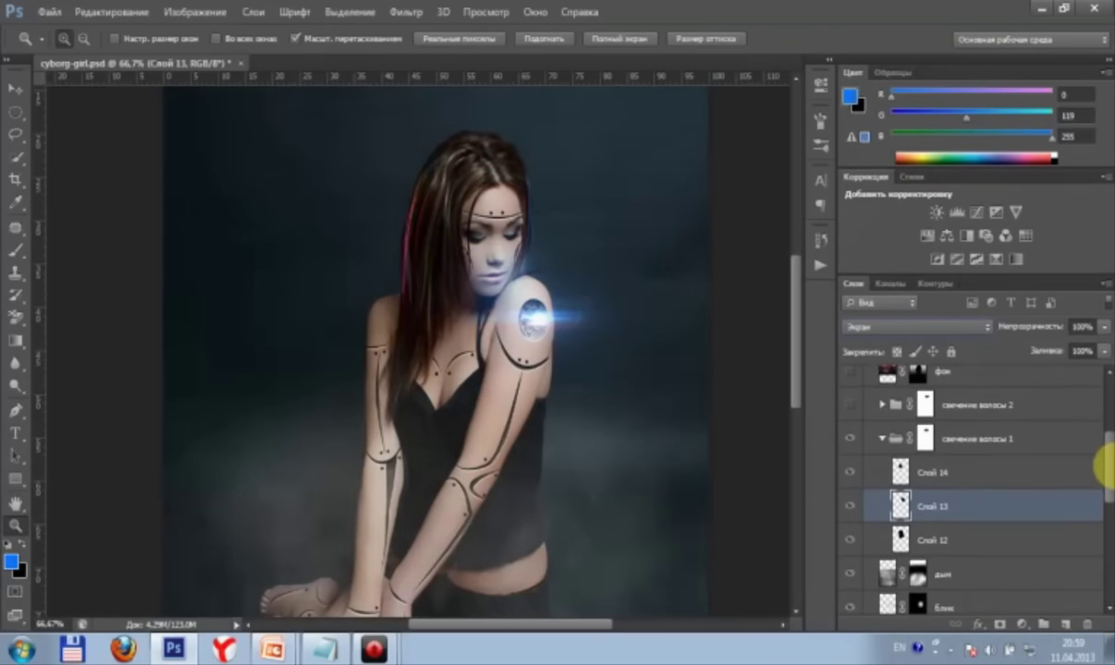
Step: Collapse and expand both 'свечение волосы' hair-glow groups to review them
left_click(882, 441)
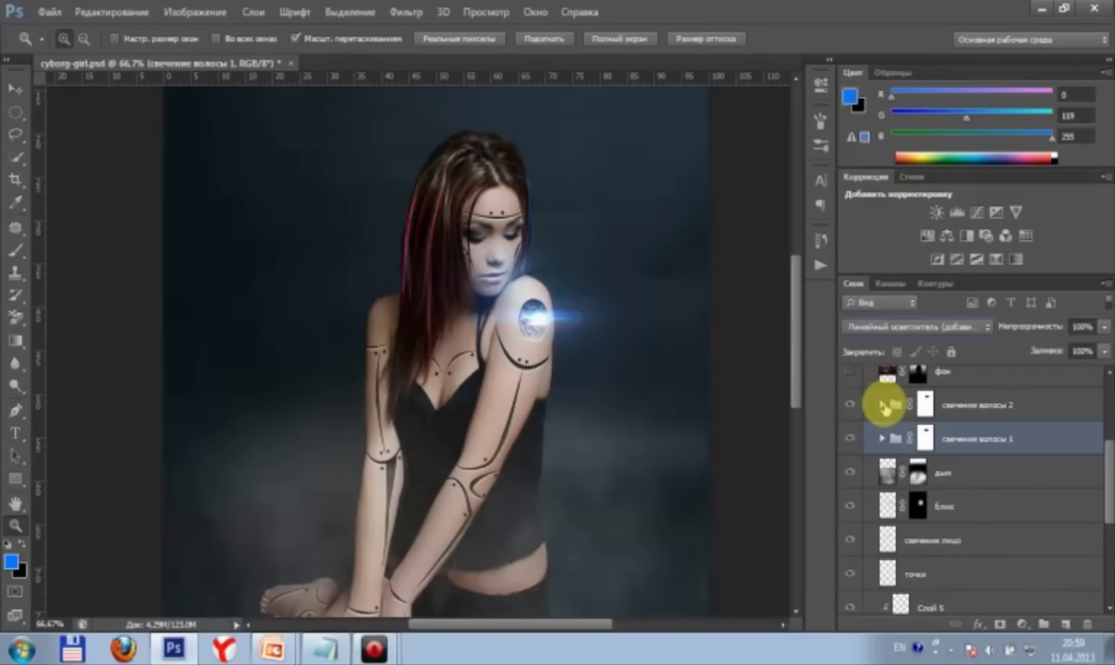
left_click(883, 407)
left_click(898, 441)
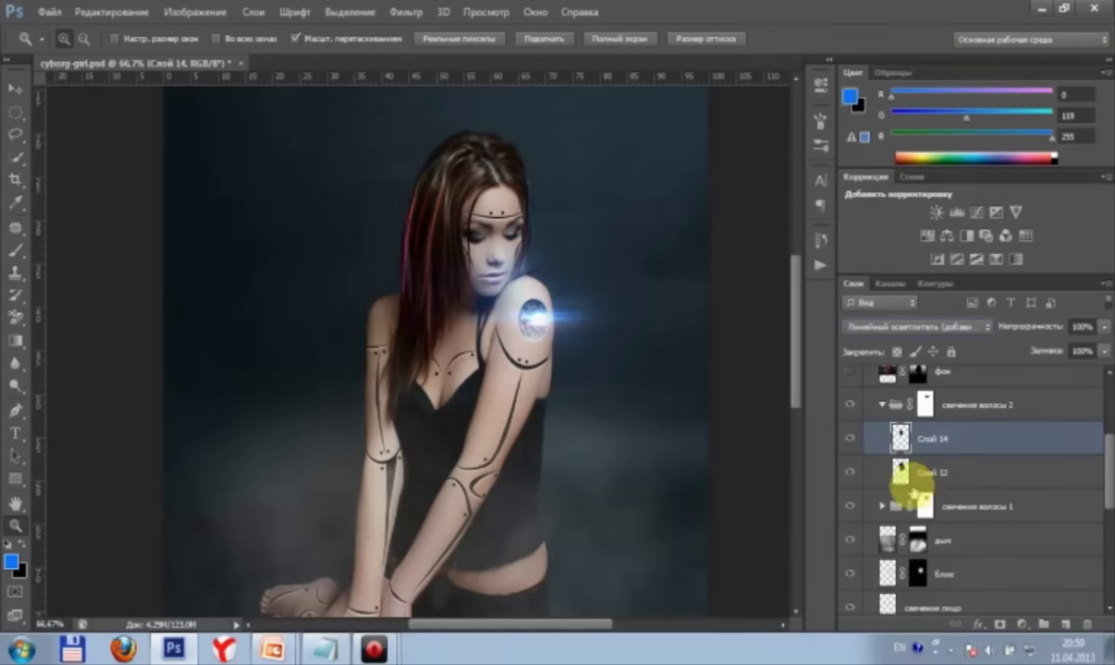
left_click(882, 405)
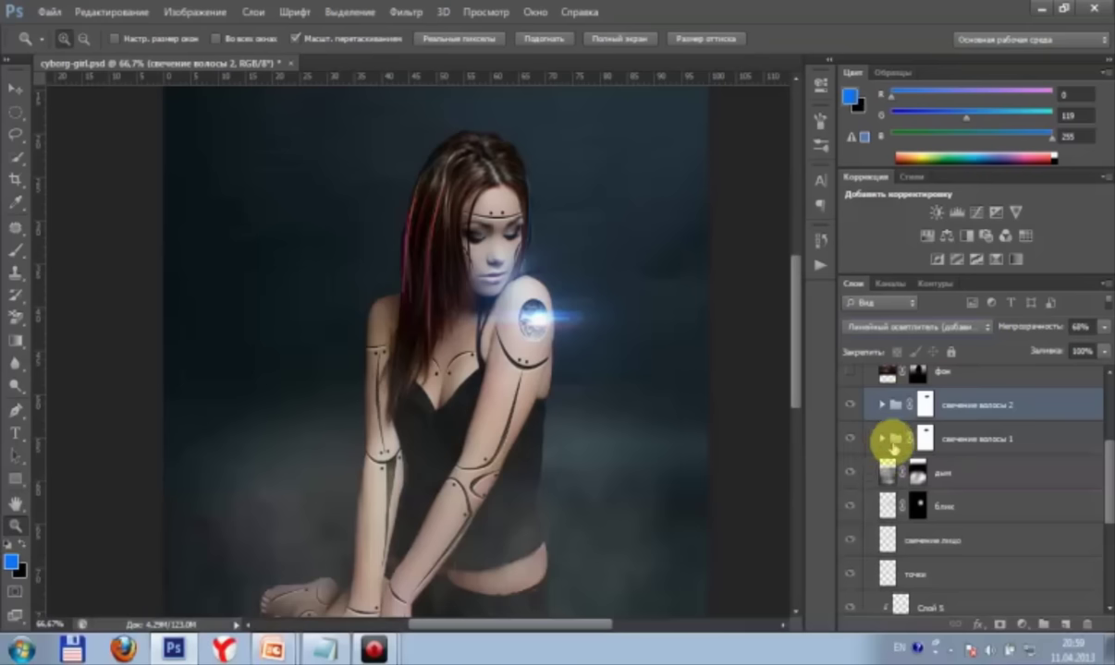
left_click(893, 440)
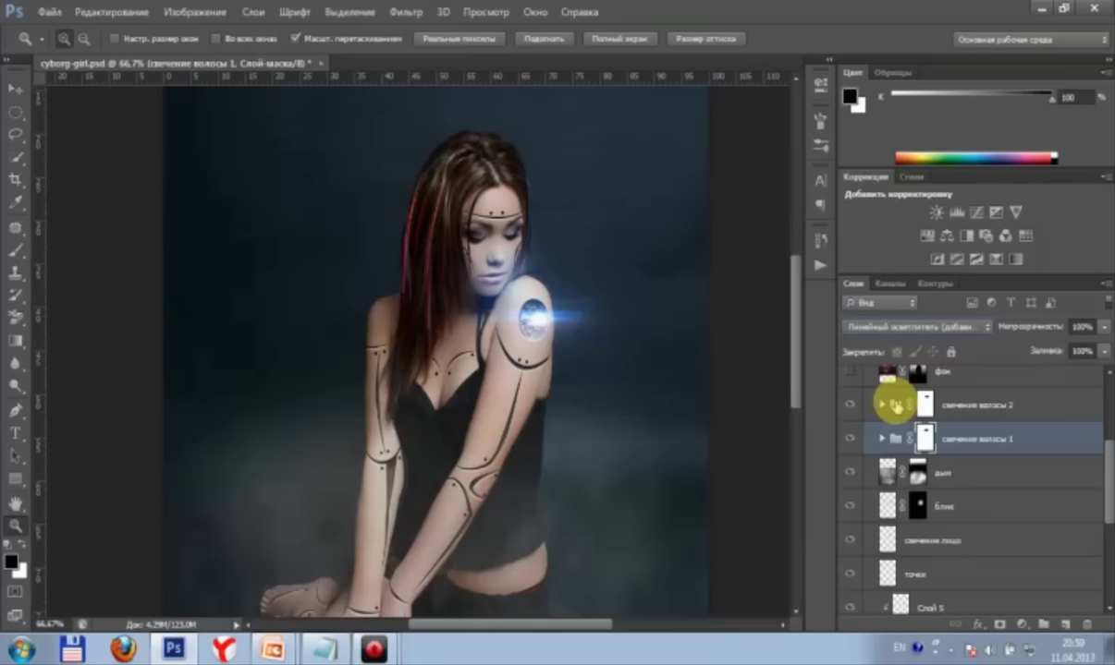
left_click(894, 405)
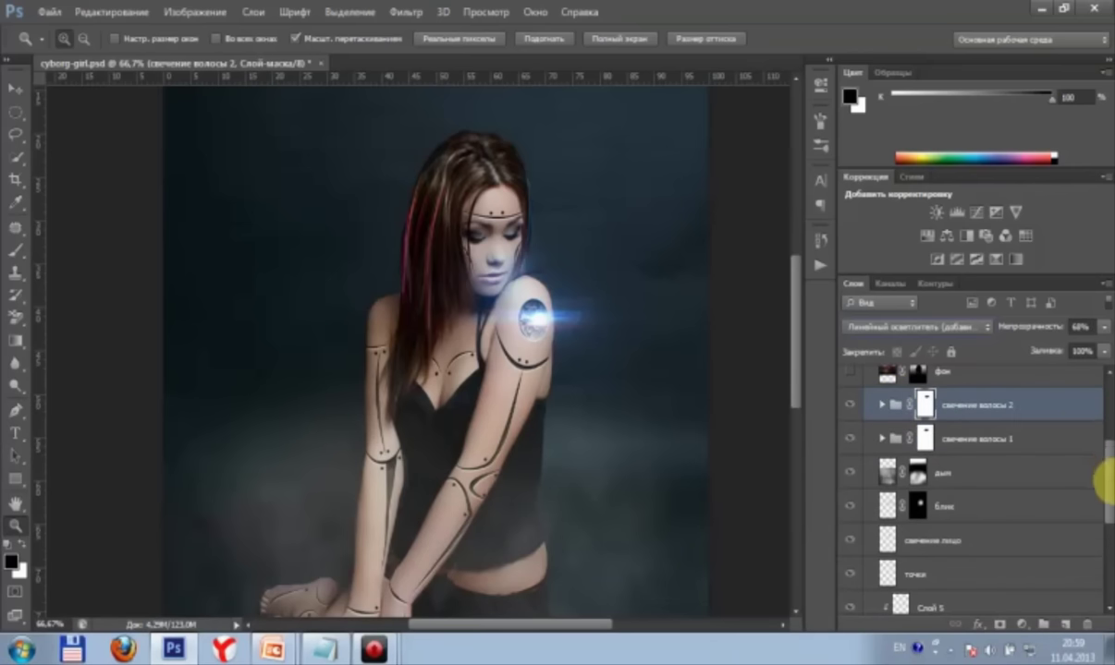
left_click_drag(1105, 494, 1094, 462)
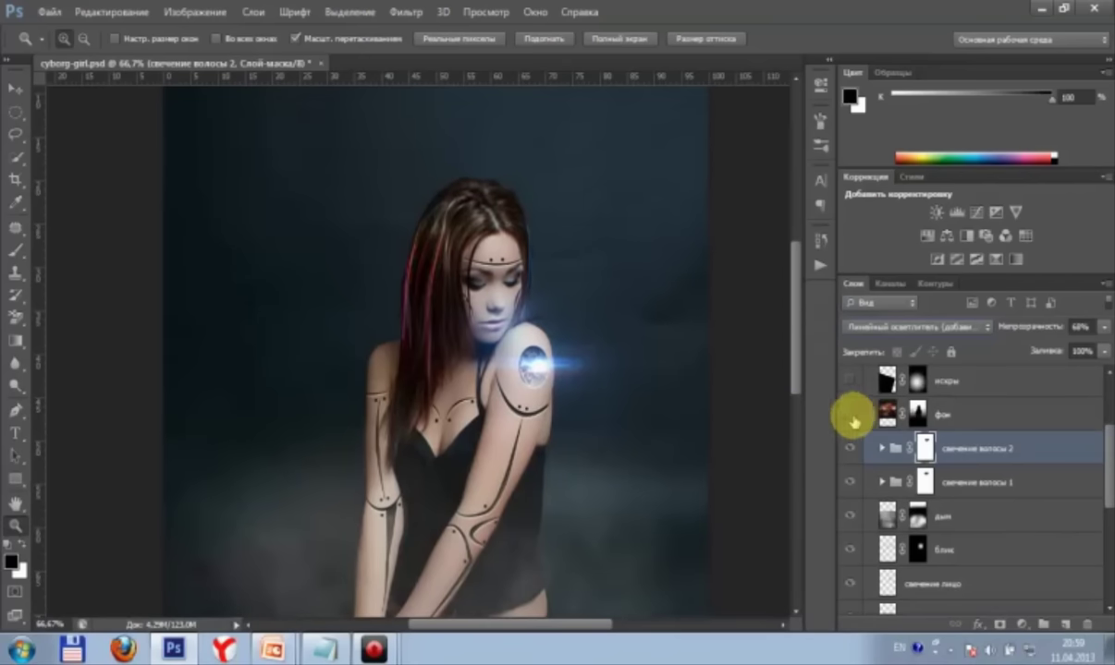
Step: Fit the image on screen and make the фон bokeh layer visible
right_click(430, 411)
left_click(472, 425)
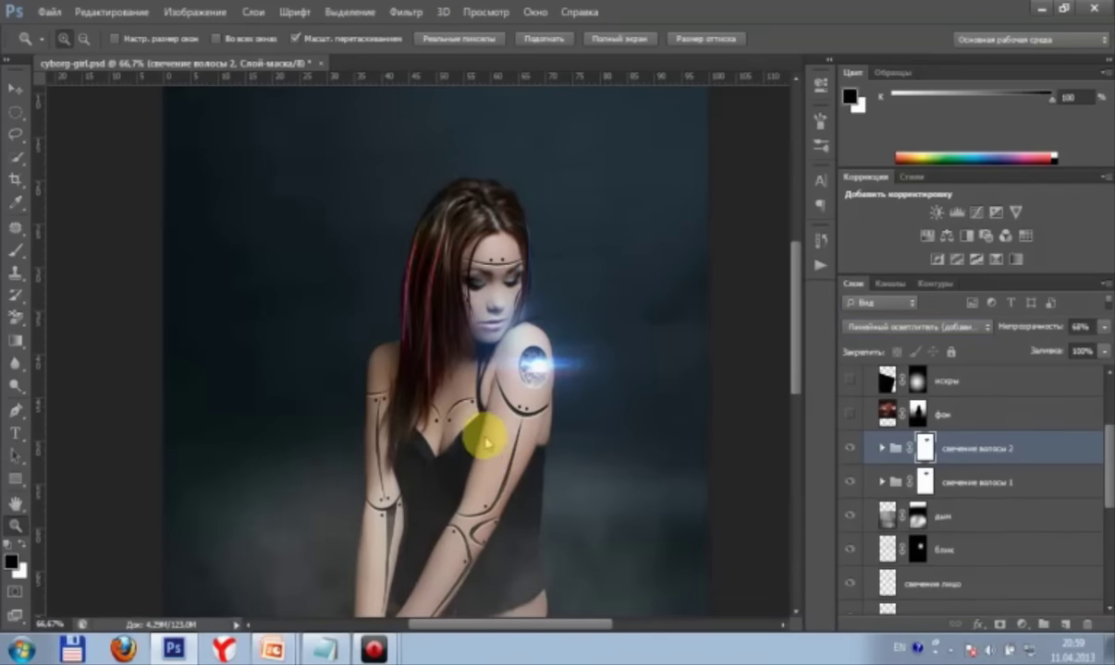
left_click_drag(905, 448, 886, 416)
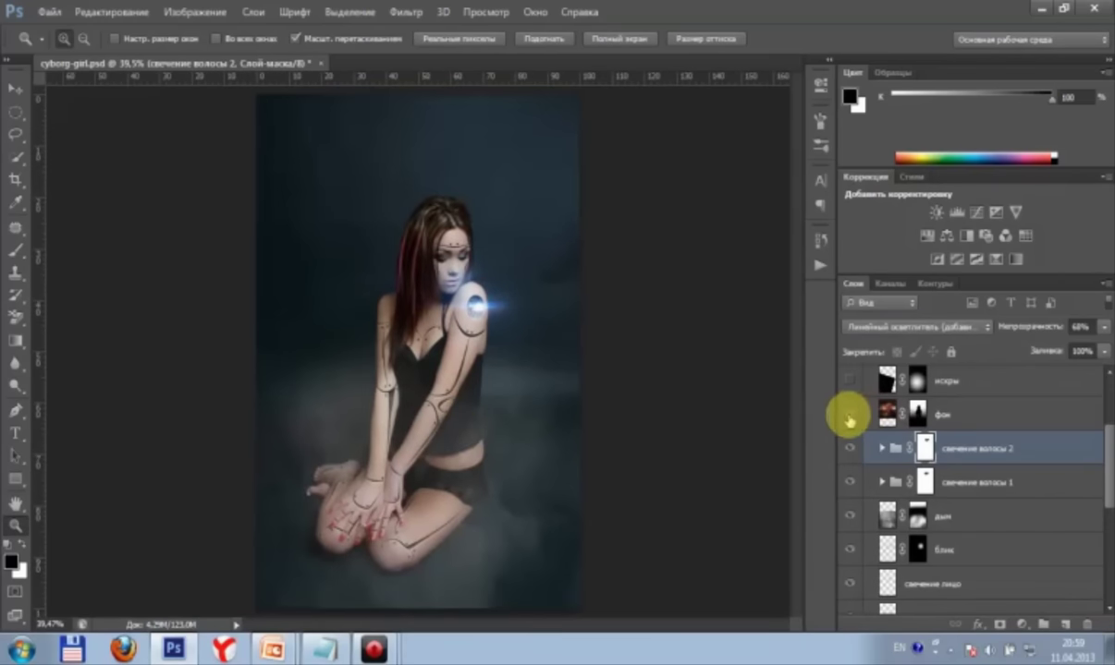
left_click(849, 415)
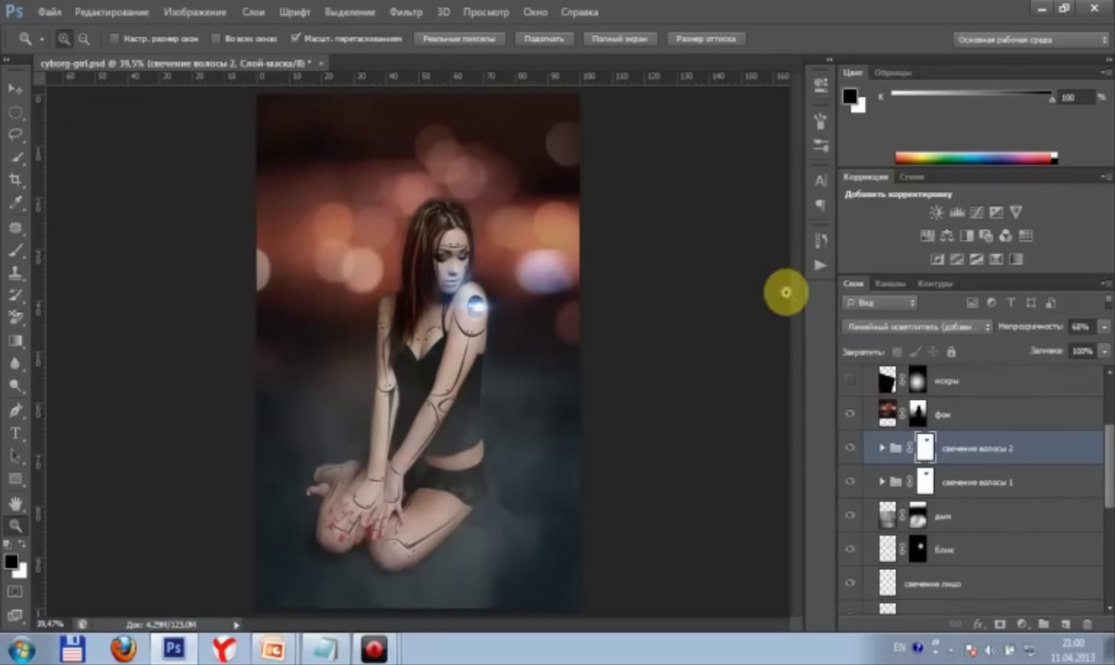
Step: Browse File > Open to the cyborg-girl folder and pick city_bokeh, then close without opening
left_click(43, 13)
left_click(46, 44)
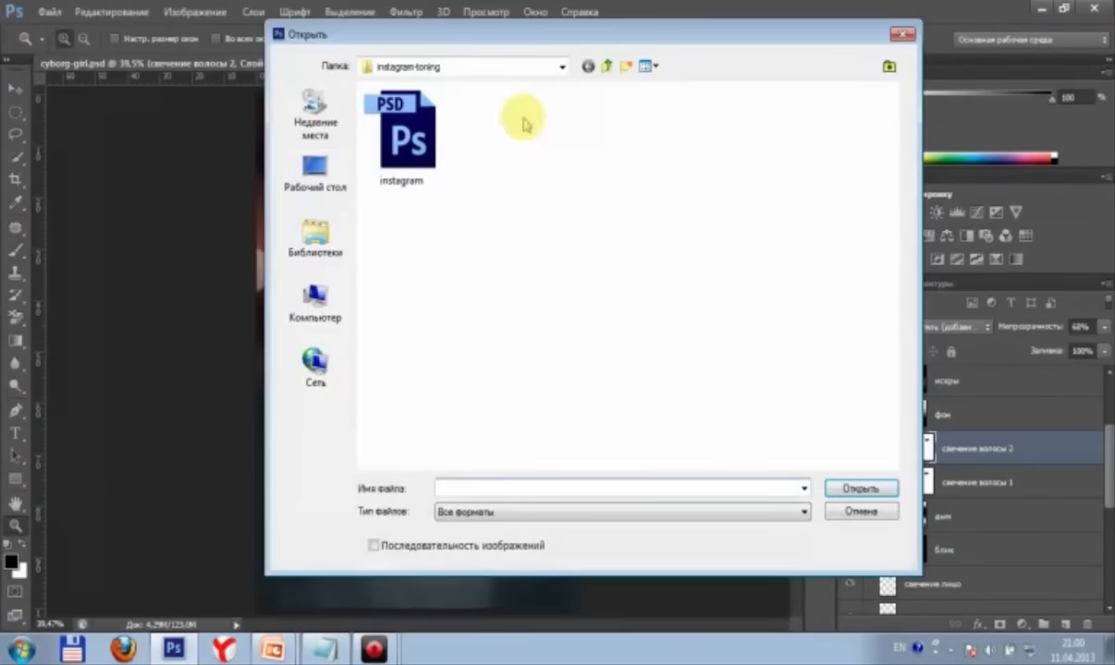
left_click(606, 67)
double_click(425, 113)
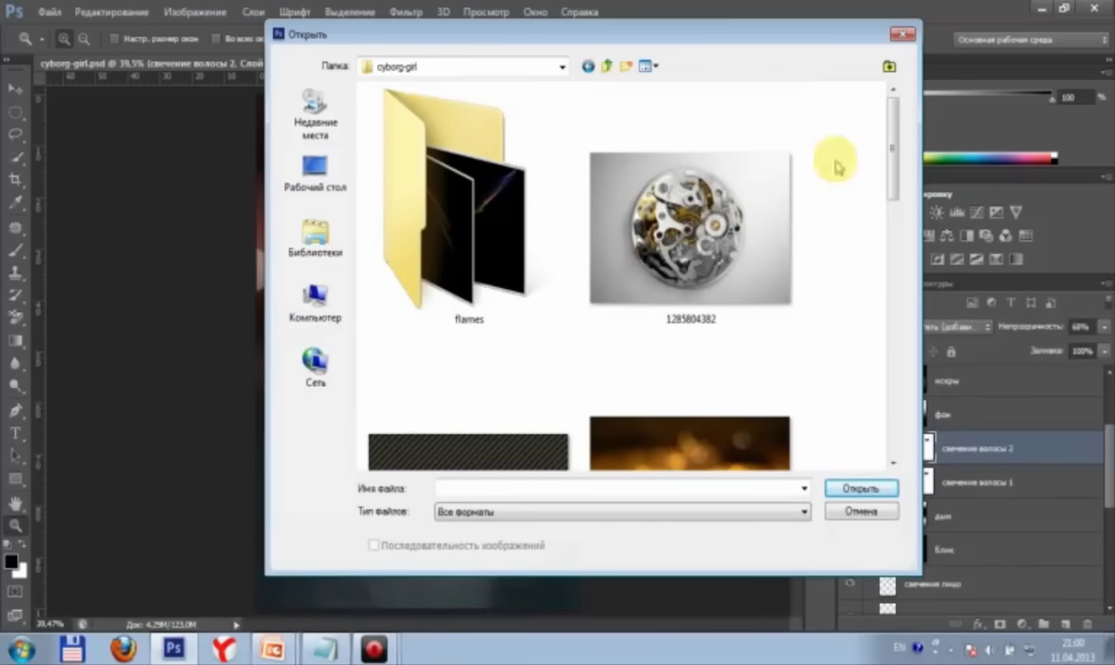
left_click_drag(884, 111, 890, 212)
left_click(638, 294)
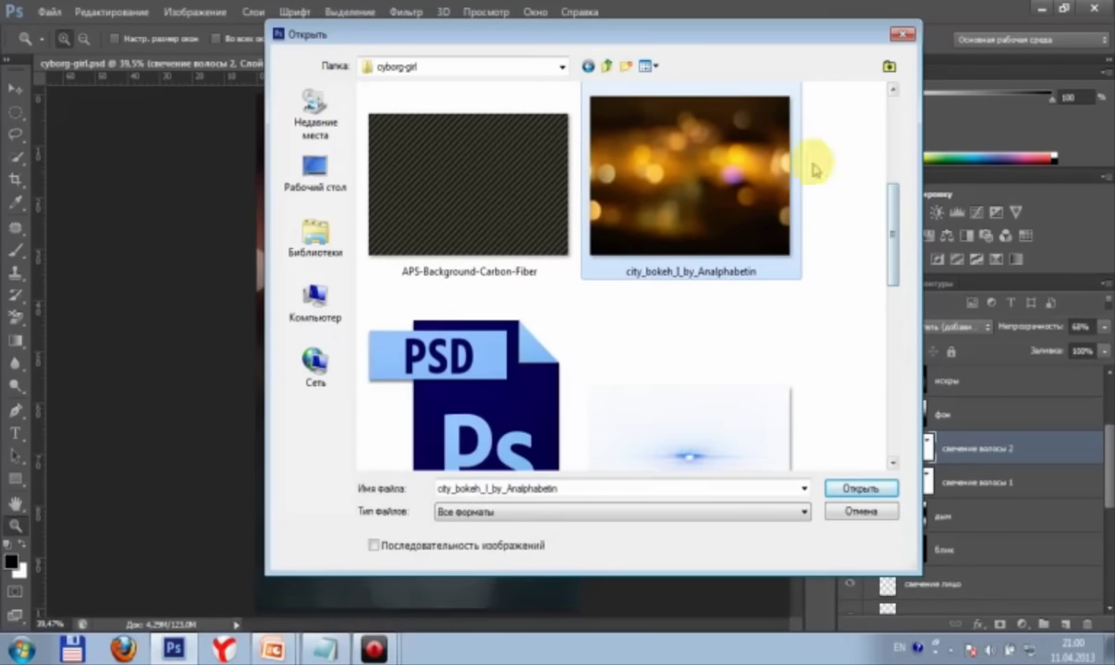
left_click(899, 37)
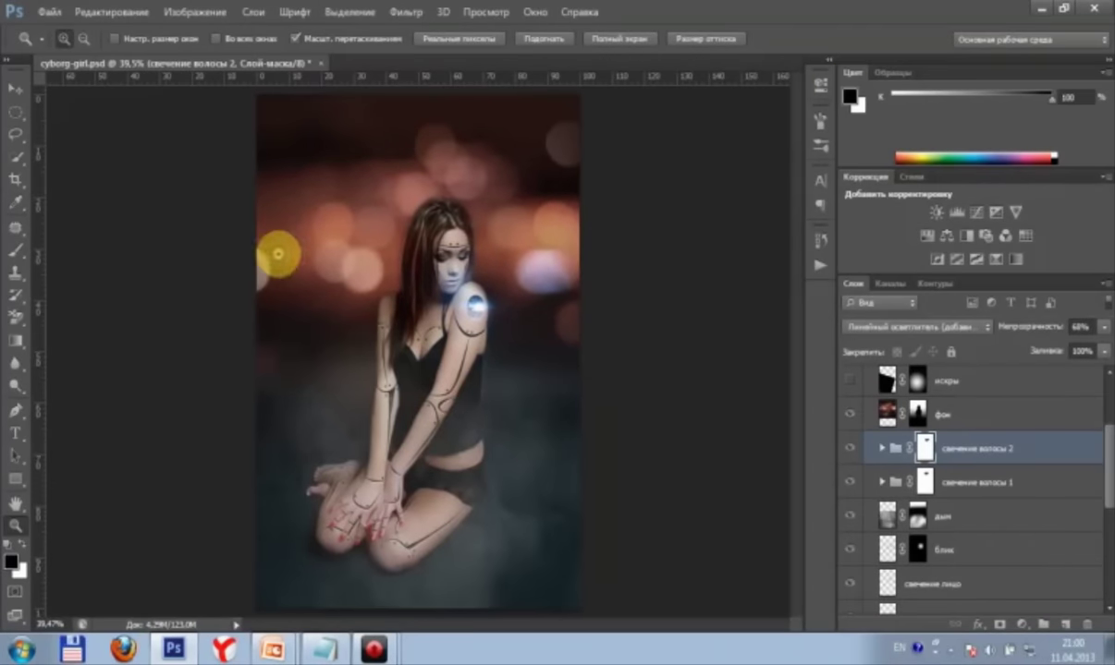
Step: Delete the фон layer's old layer mask
left_click(918, 417)
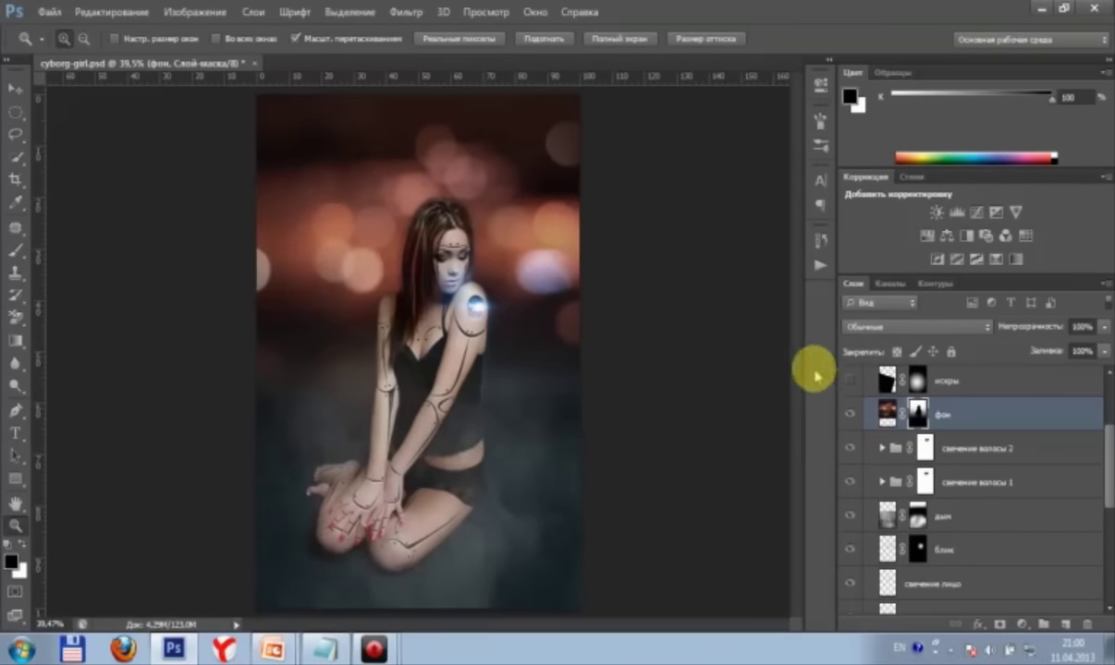
left_click(412, 326)
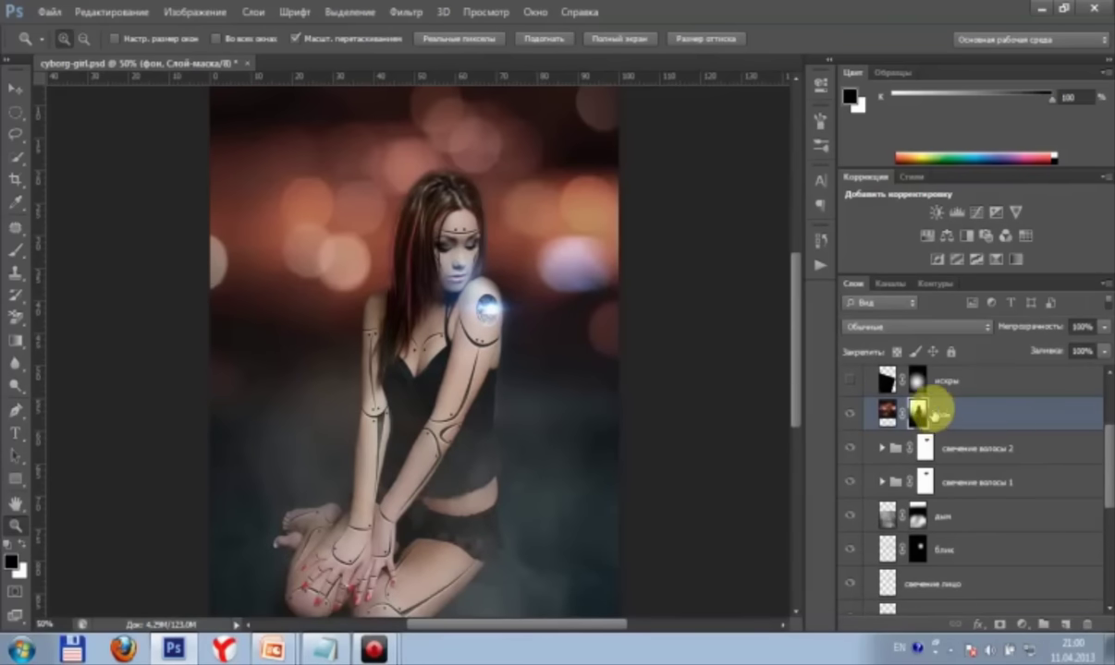
right_click(917, 415)
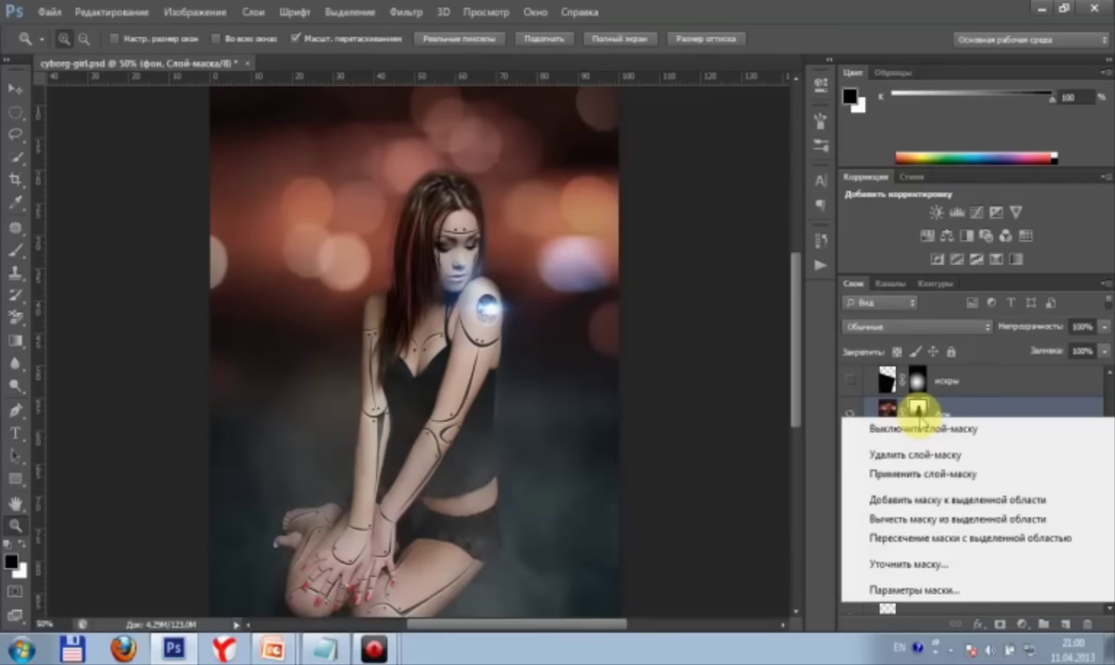
left_click(896, 456)
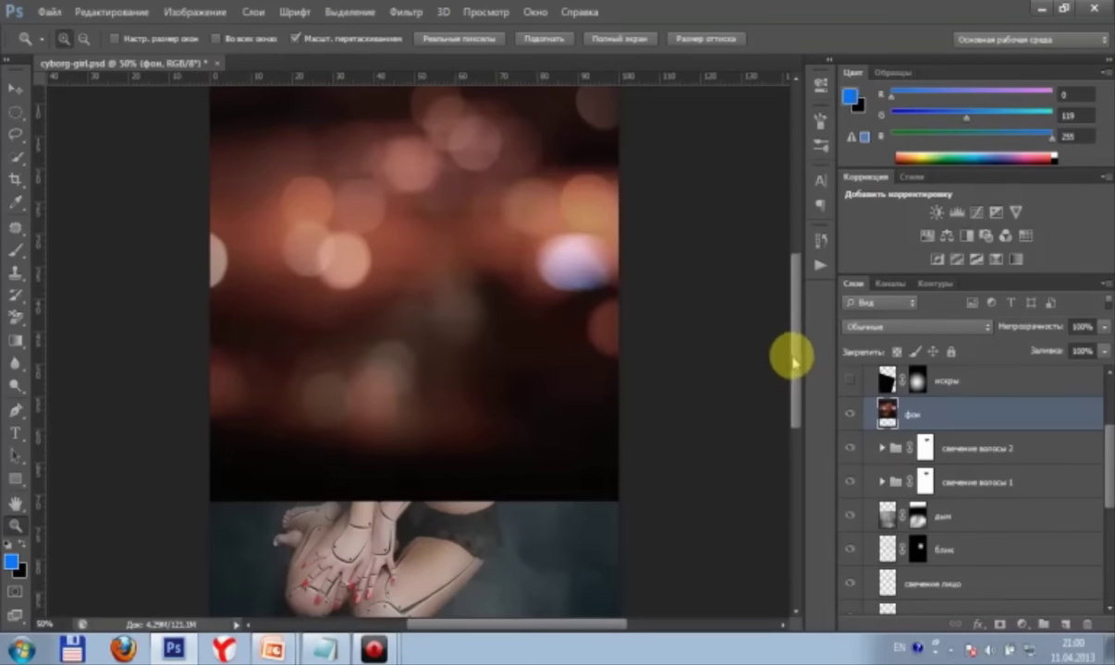
Step: Fit the image on screen and add a fresh white layer mask to фон
scroll(647, 374, "down", 1)
left_click(370, 292)
right_click(430, 323)
left_click(432, 325)
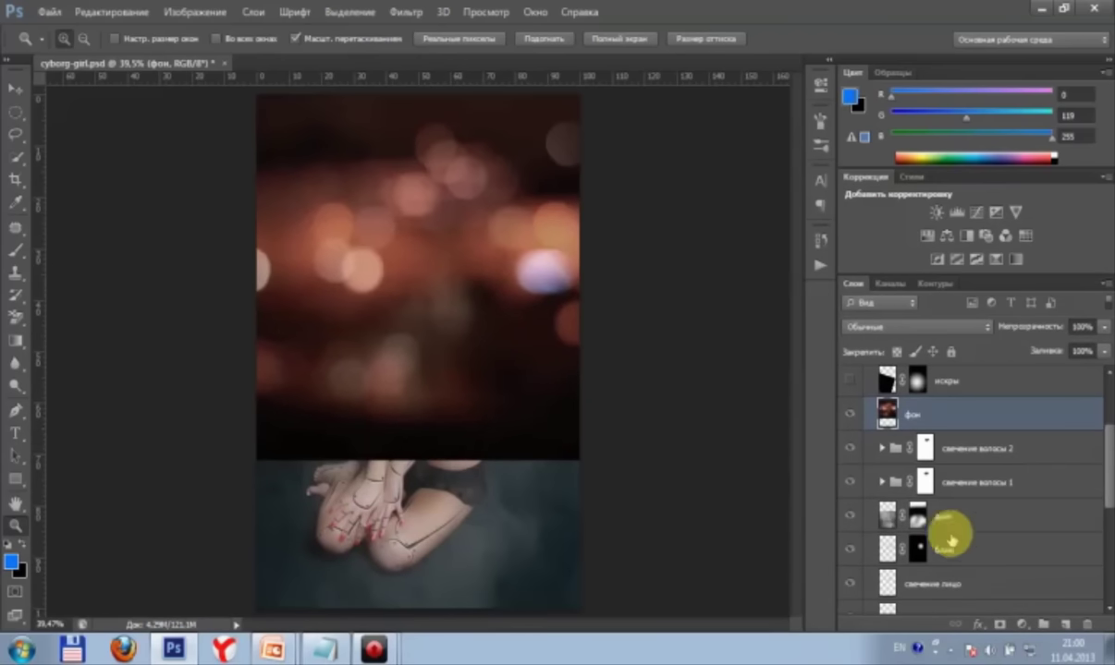
left_click(999, 626)
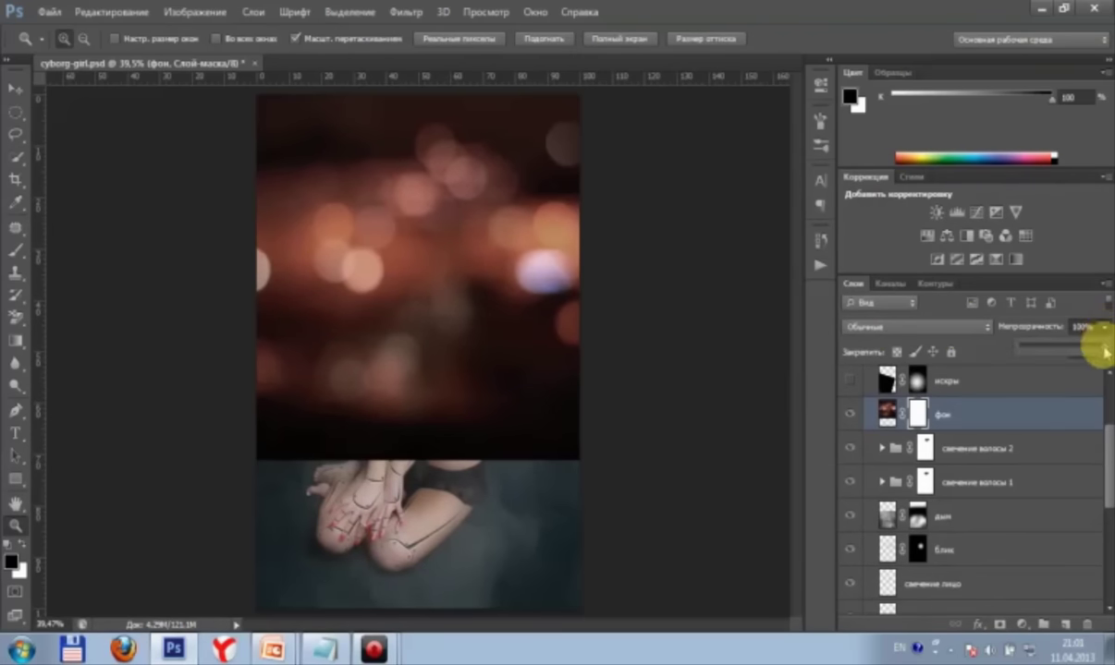
Step: Lower фон opacity to 40% and try a top-down mask gradient, then undo it
left_click_drag(1093, 353, 1068, 352)
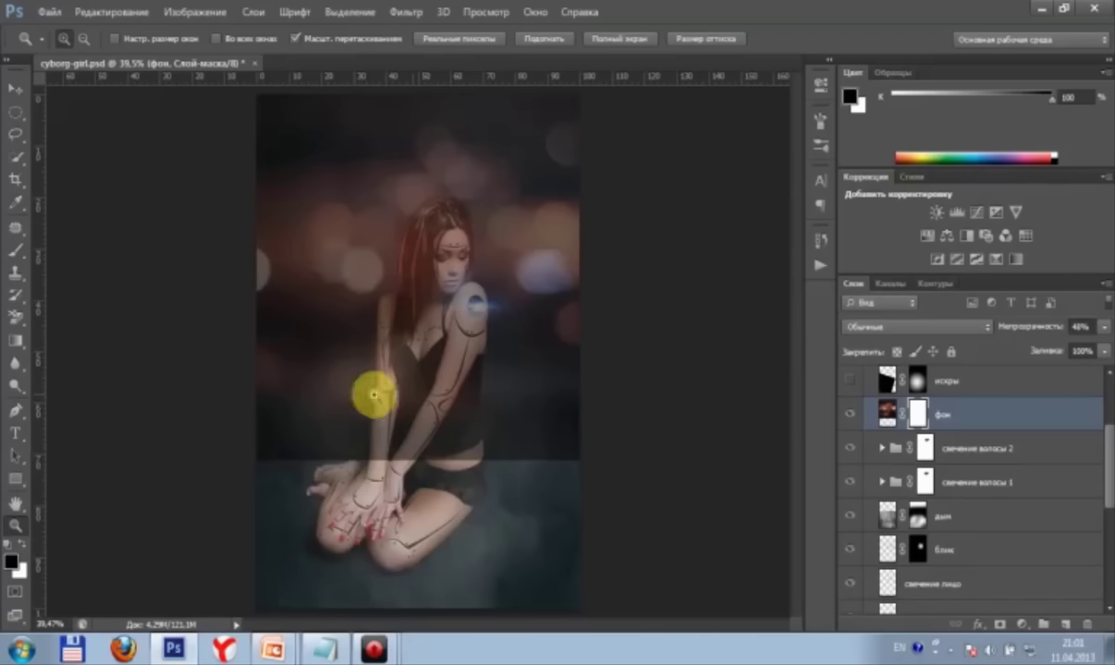
left_click(16, 342)
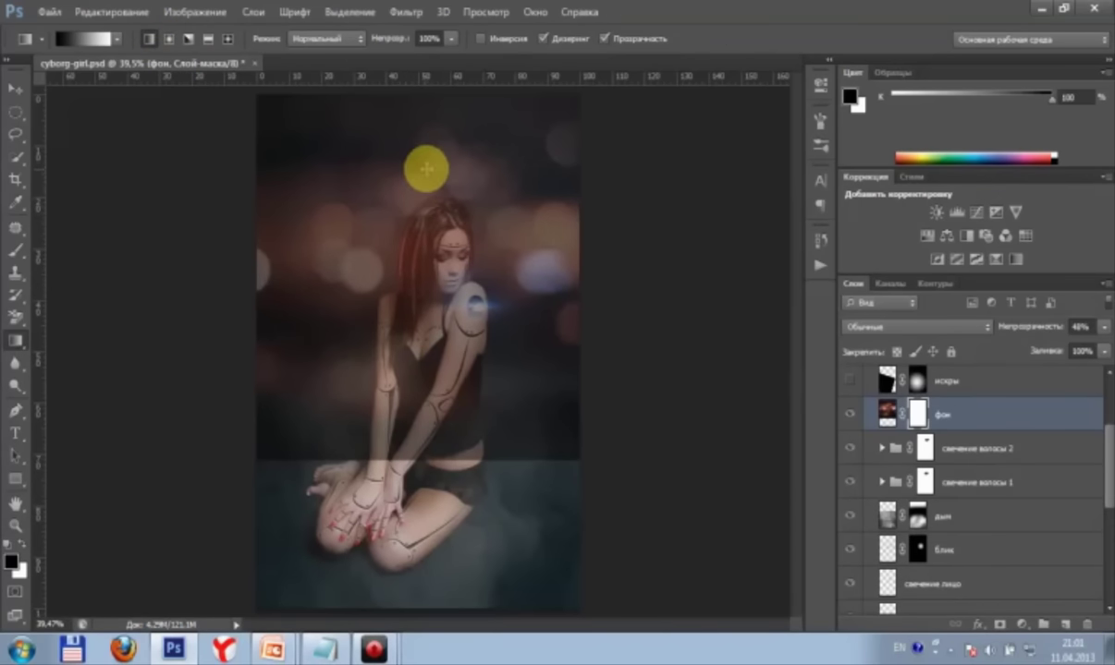
left_click_drag(427, 161, 416, 420)
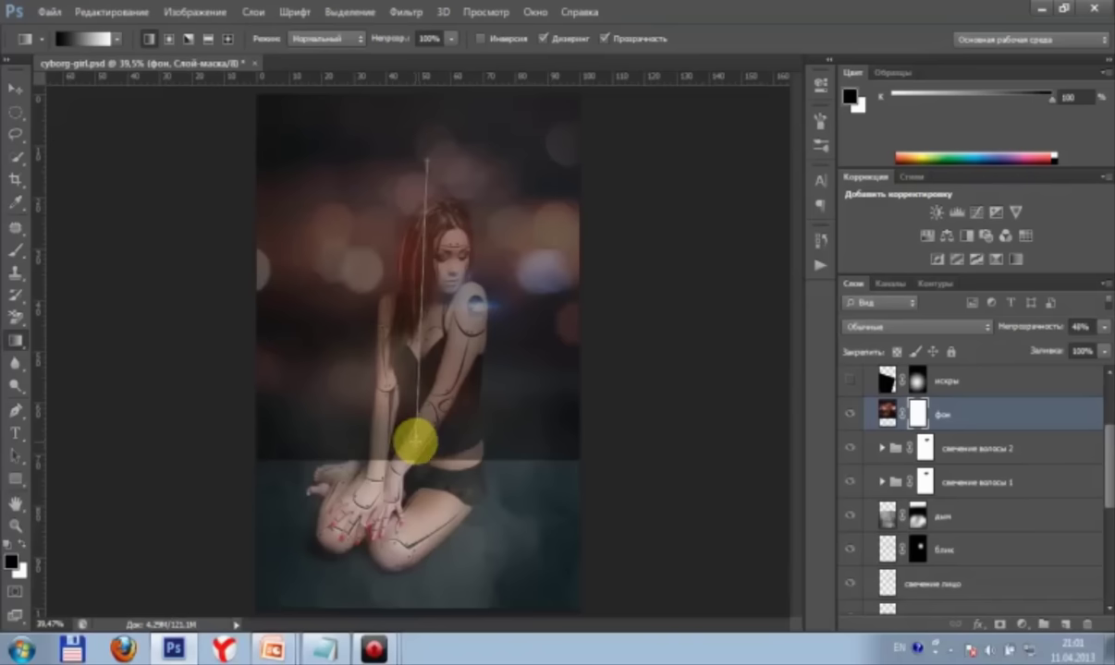
left_click_drag(416, 442, 416, 442)
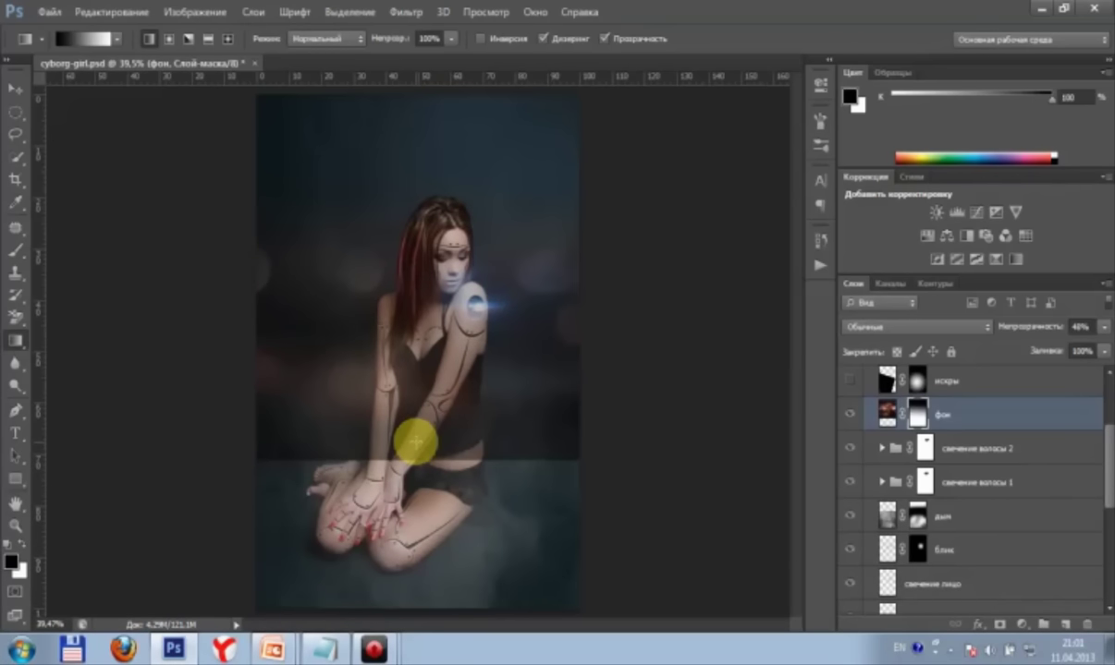
left_click(118, 11)
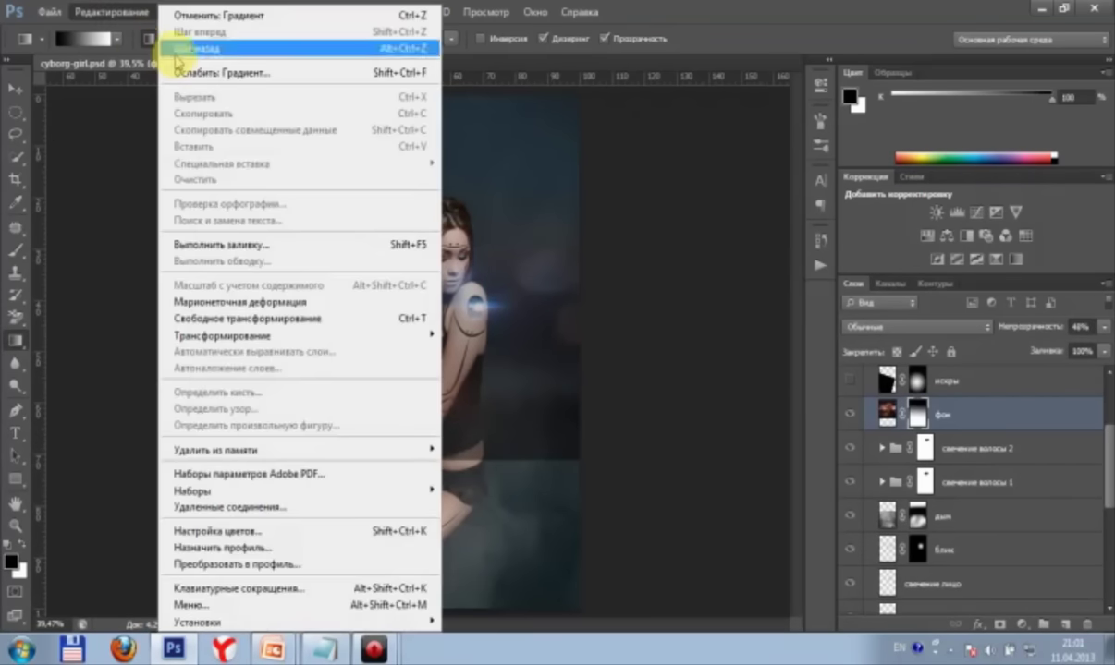
left_click(212, 21)
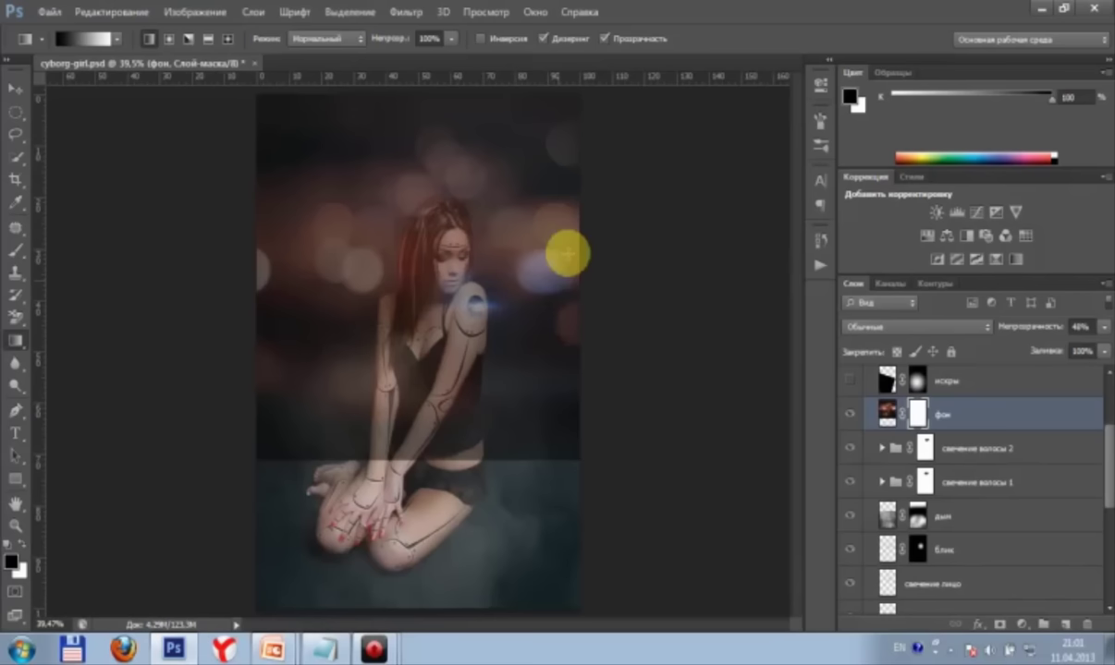
Step: Reverse the gradient and redraw top-down gradients on the фон mask so the lights fade downward
left_click(479, 39)
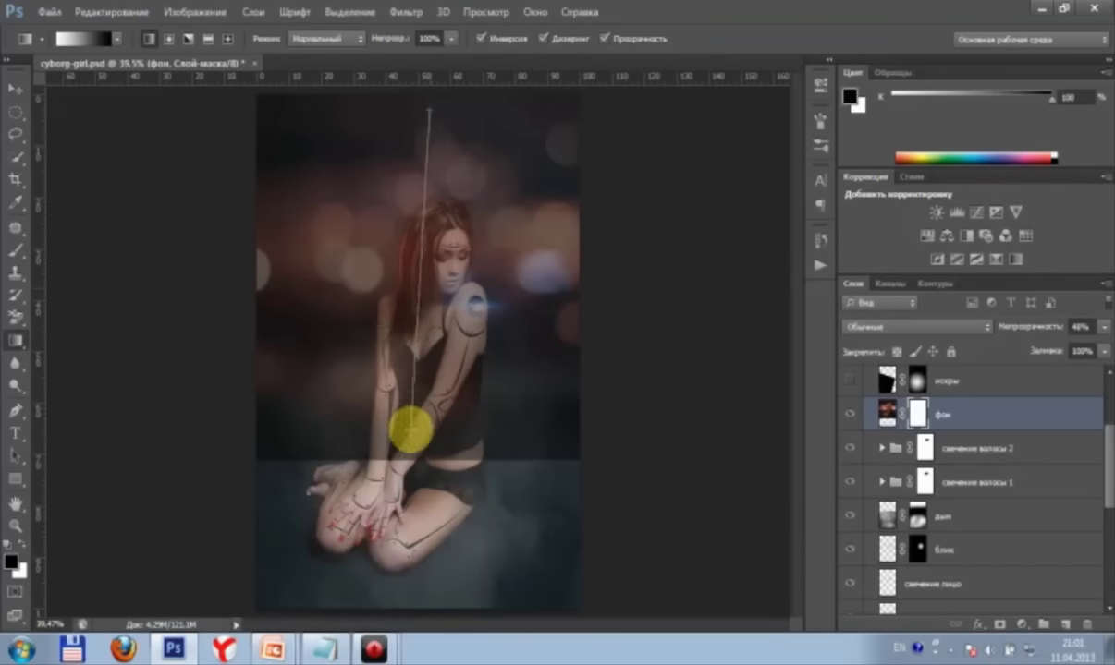
left_click_drag(431, 121, 421, 449)
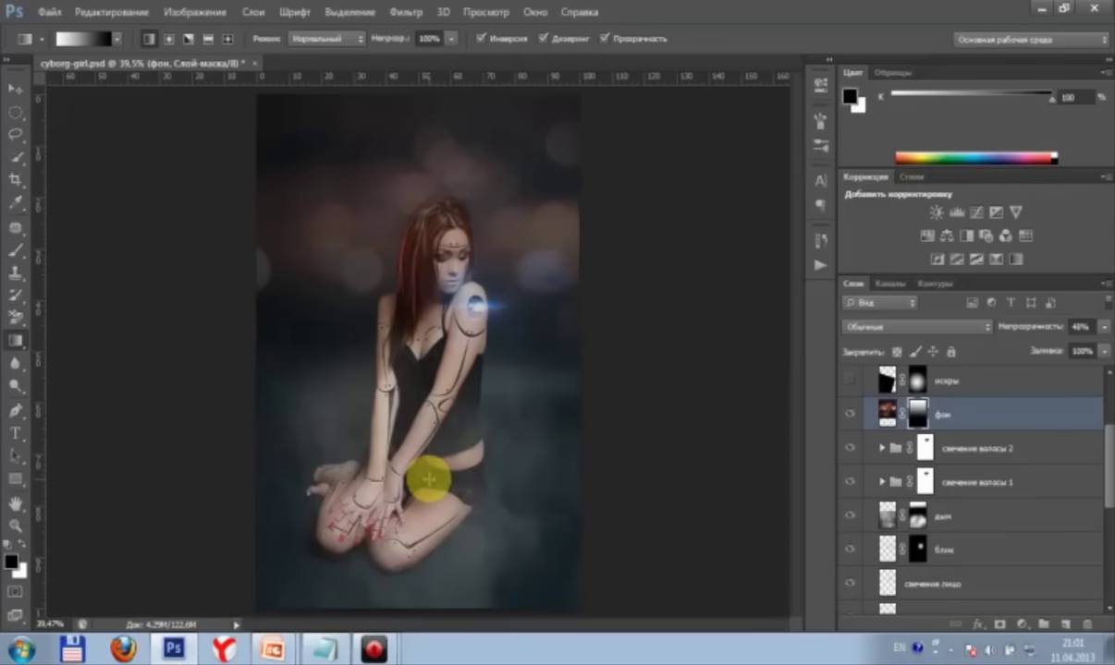
left_click_drag(429, 479, 427, 473)
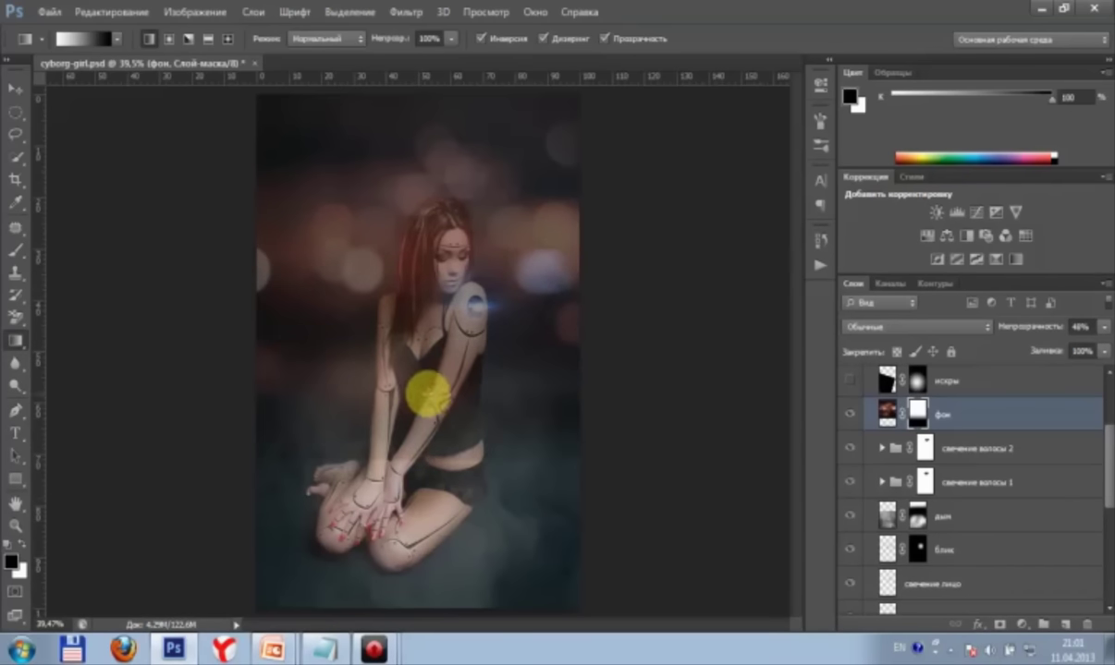
left_click_drag(418, 450, 418, 518)
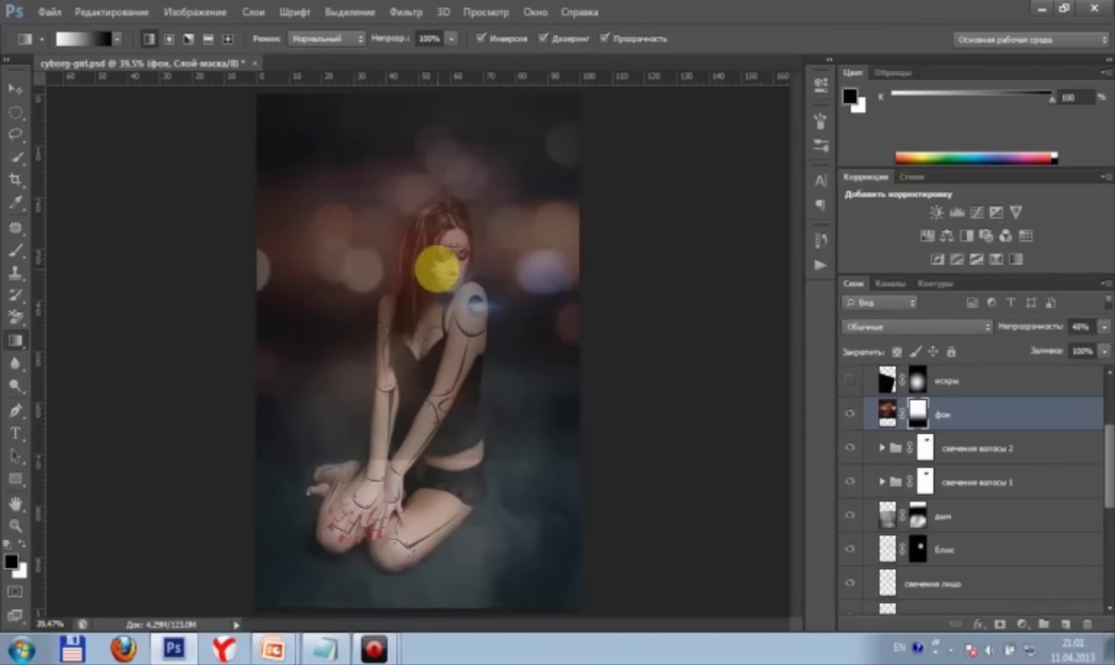
left_click_drag(436, 270, 440, 506)
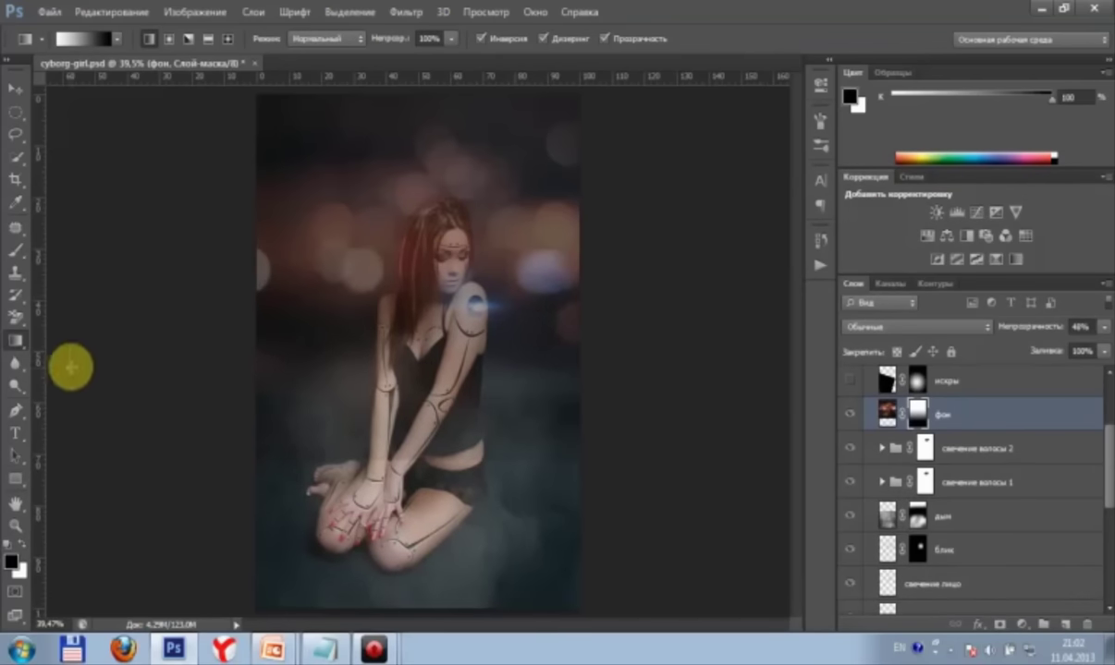
left_click(17, 249)
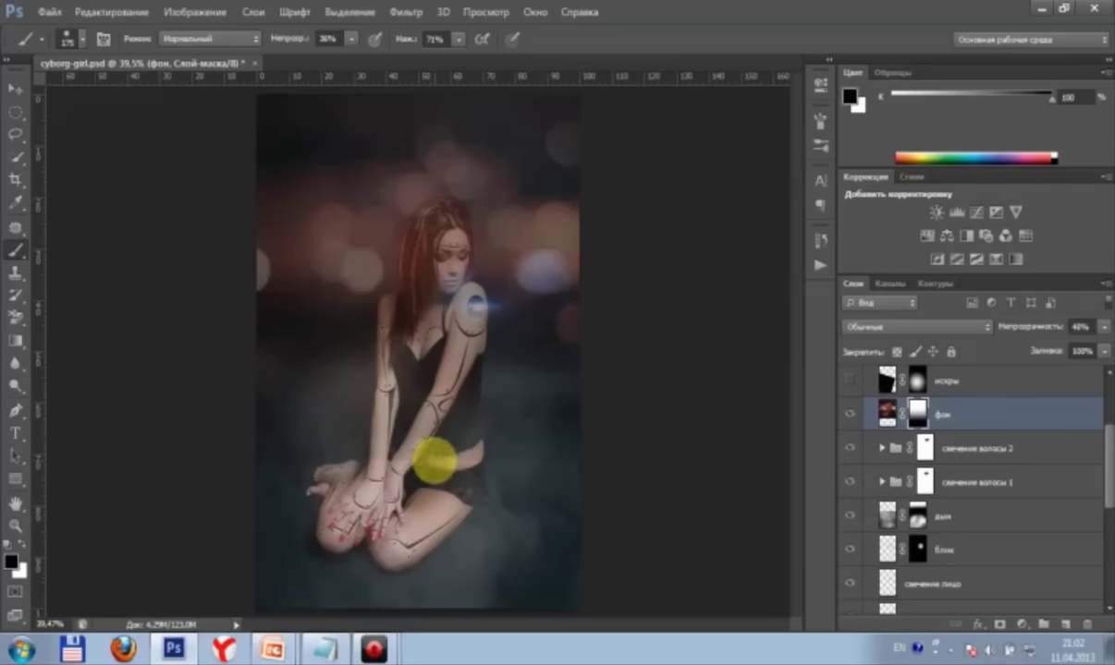
Step: Zoom in on the figure and set the brush opacity to 60%
left_click(16, 525)
left_click(410, 418)
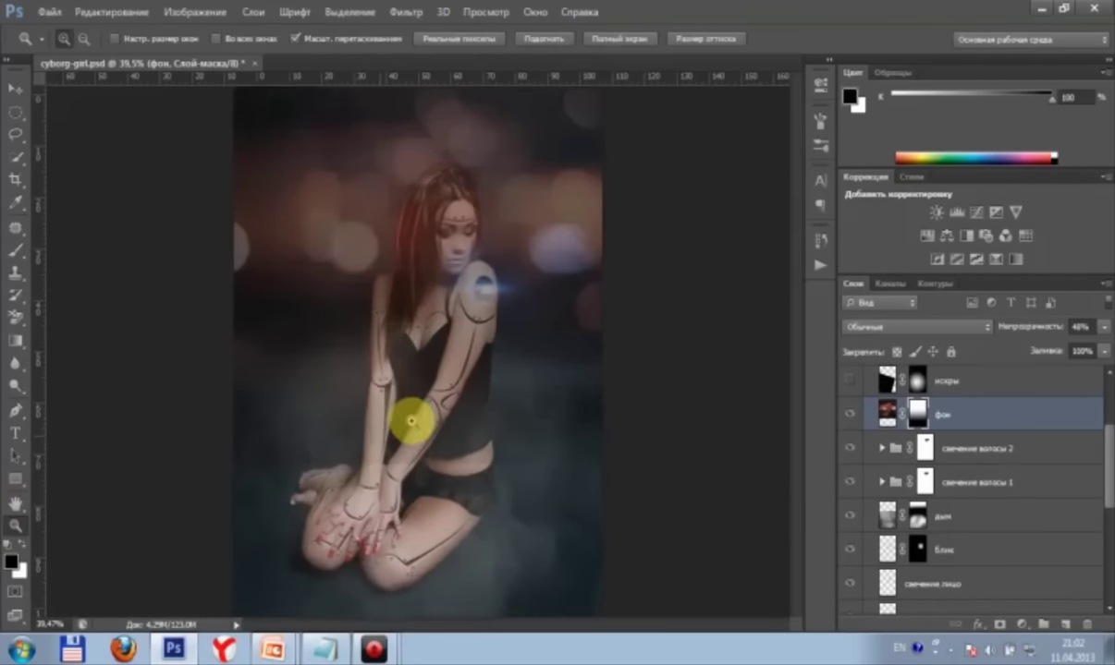
left_click(436, 356)
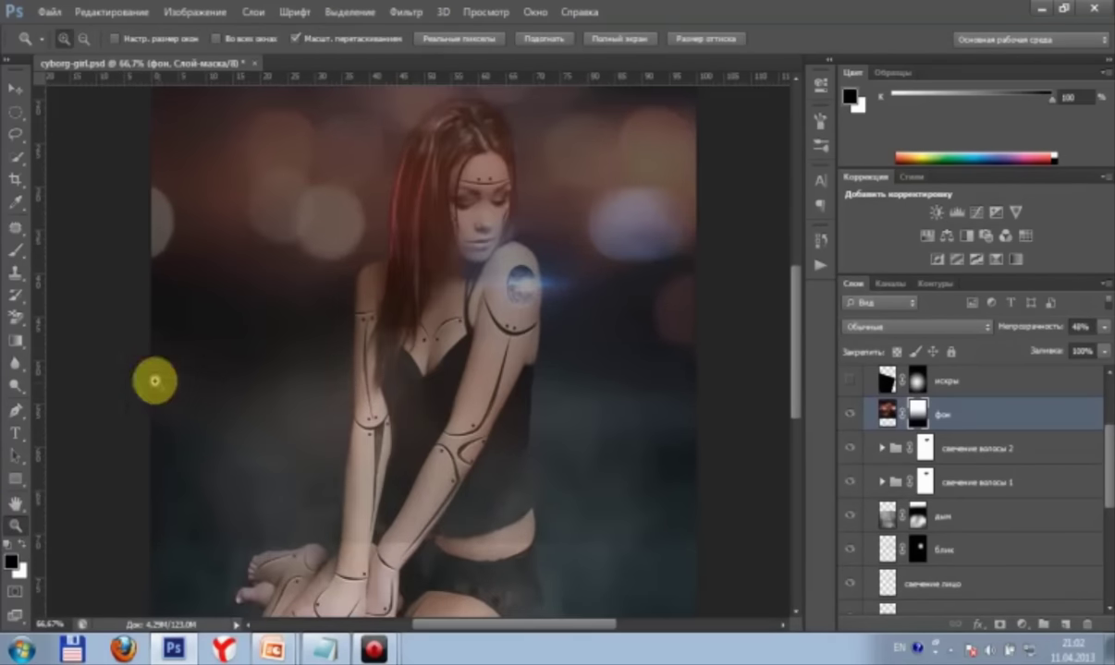
left_click(16, 249)
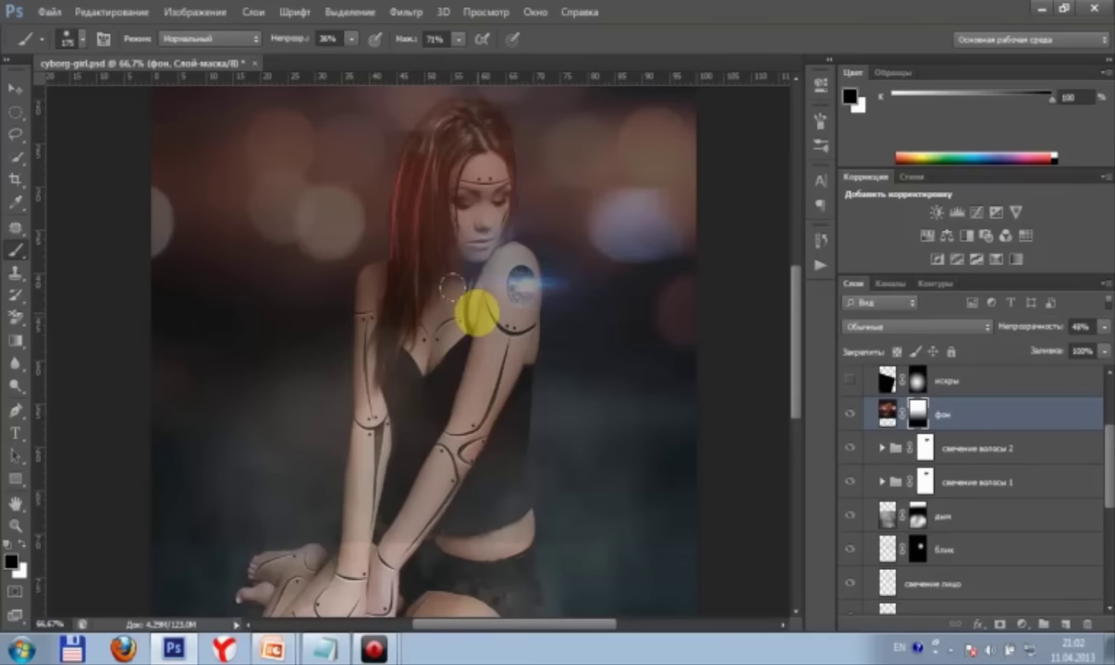
left_click_drag(352, 39, 361, 63)
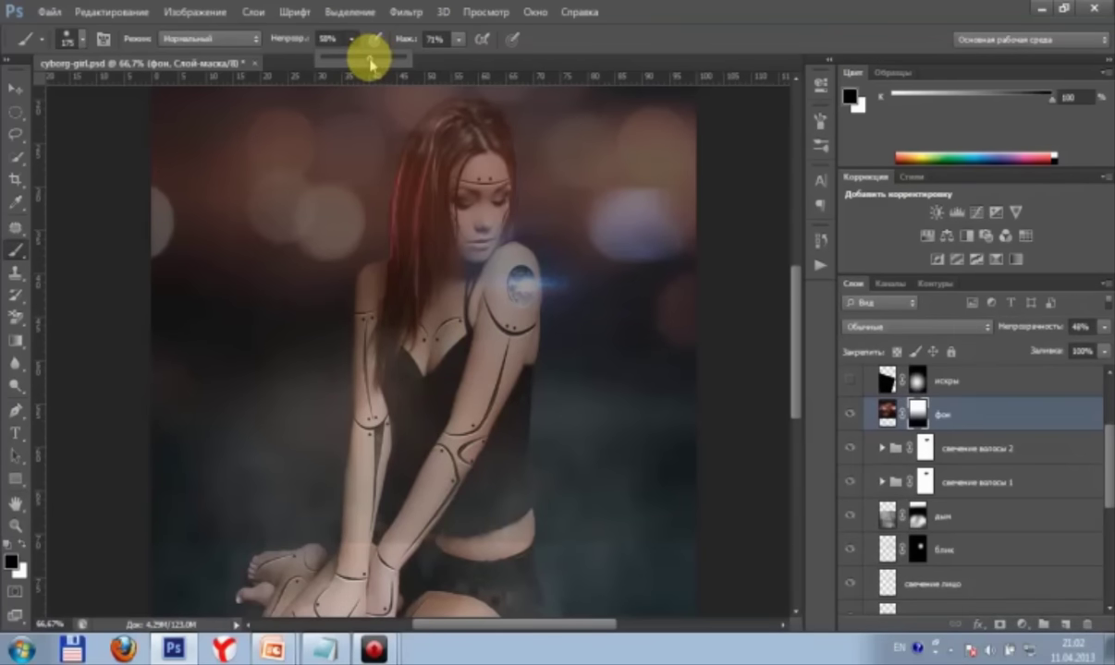
left_click_drag(372, 61, 372, 93)
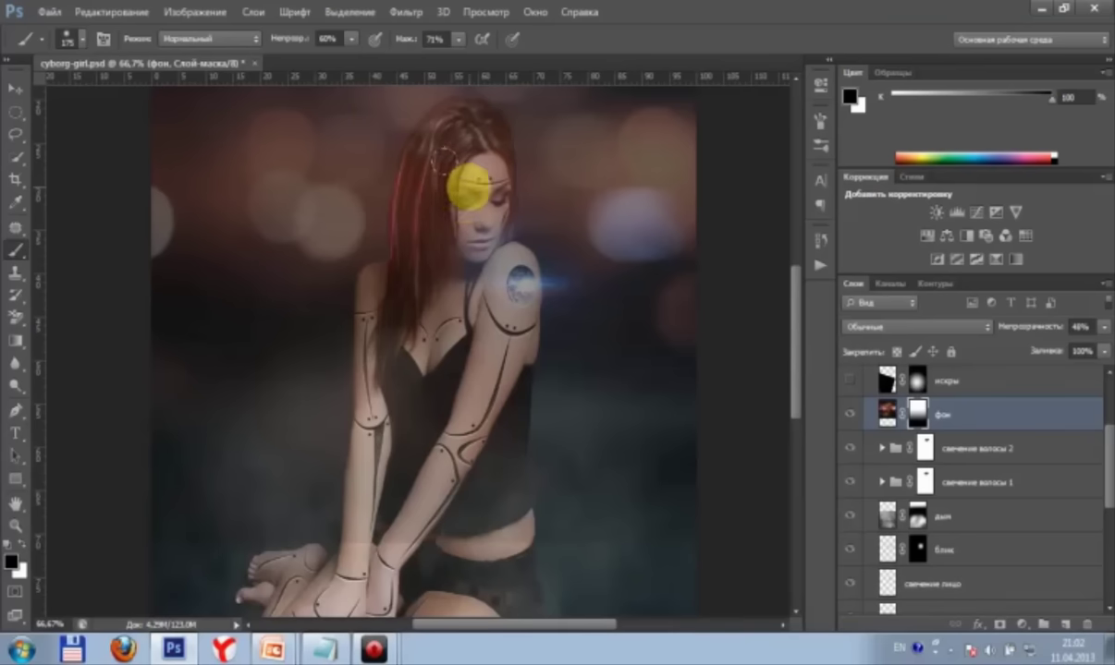
Step: Paint black on the фон mask over the girl's face and hair
mouse_move(468, 180)
left_mouse_down()
mouse_move(435, 248)
mouse_move(455, 162)
mouse_move(440, 224)
mouse_move(447, 247)
mouse_move(415, 181)
mouse_move(390, 283)
mouse_move(362, 328)
mouse_move(468, 265)
left_mouse_up()
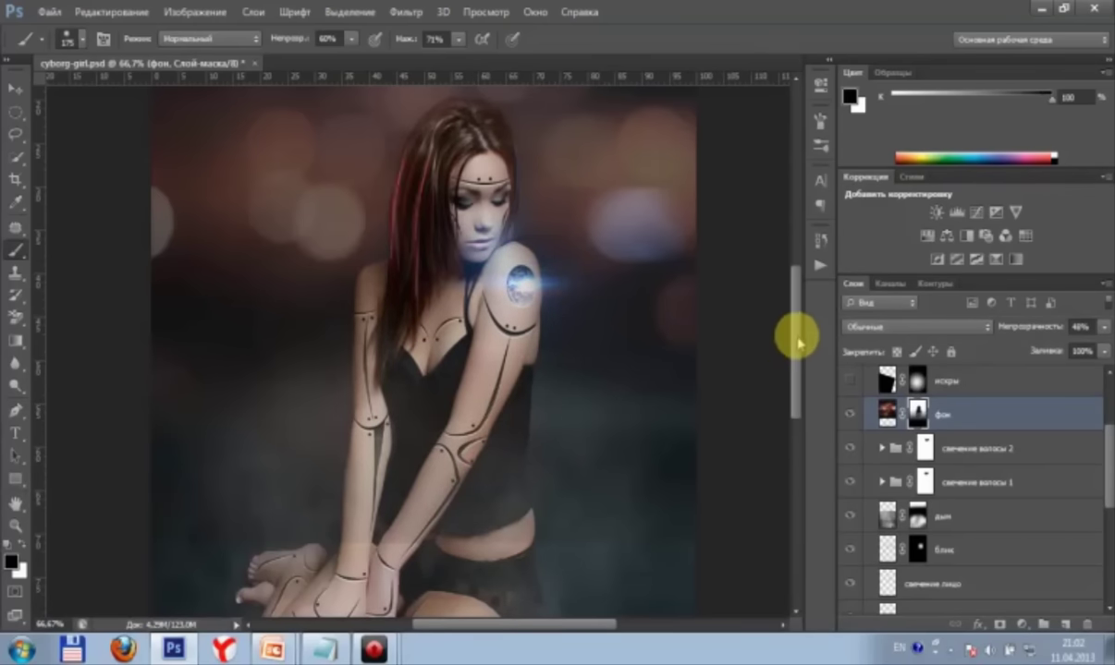
left_click_drag(790, 335, 795, 312)
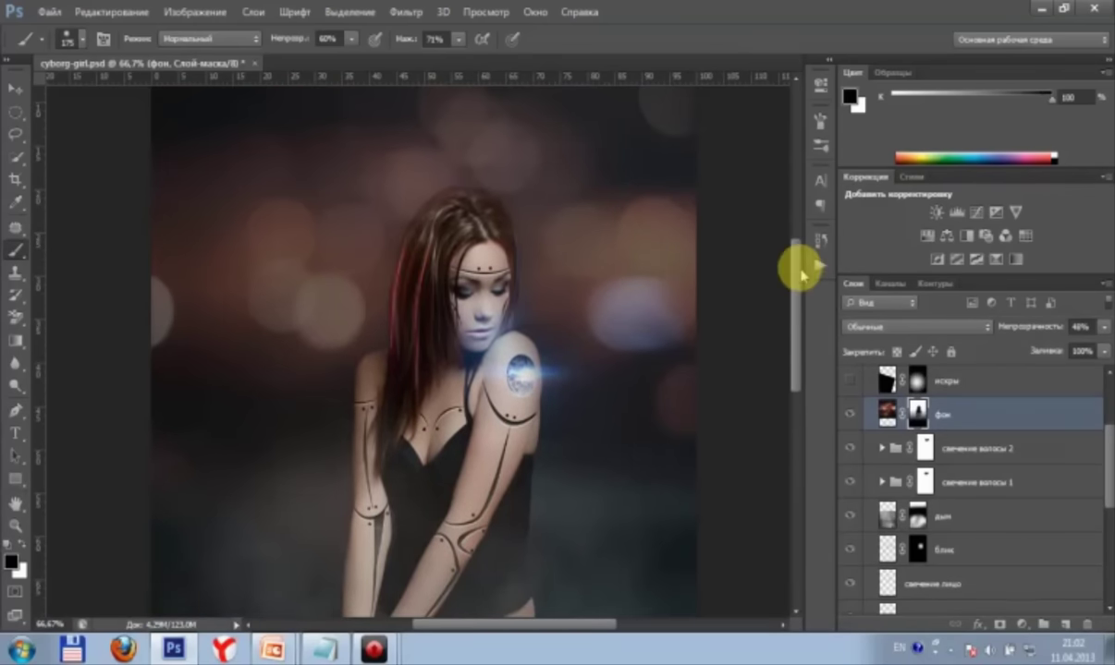
left_click_drag(796, 261, 793, 310)
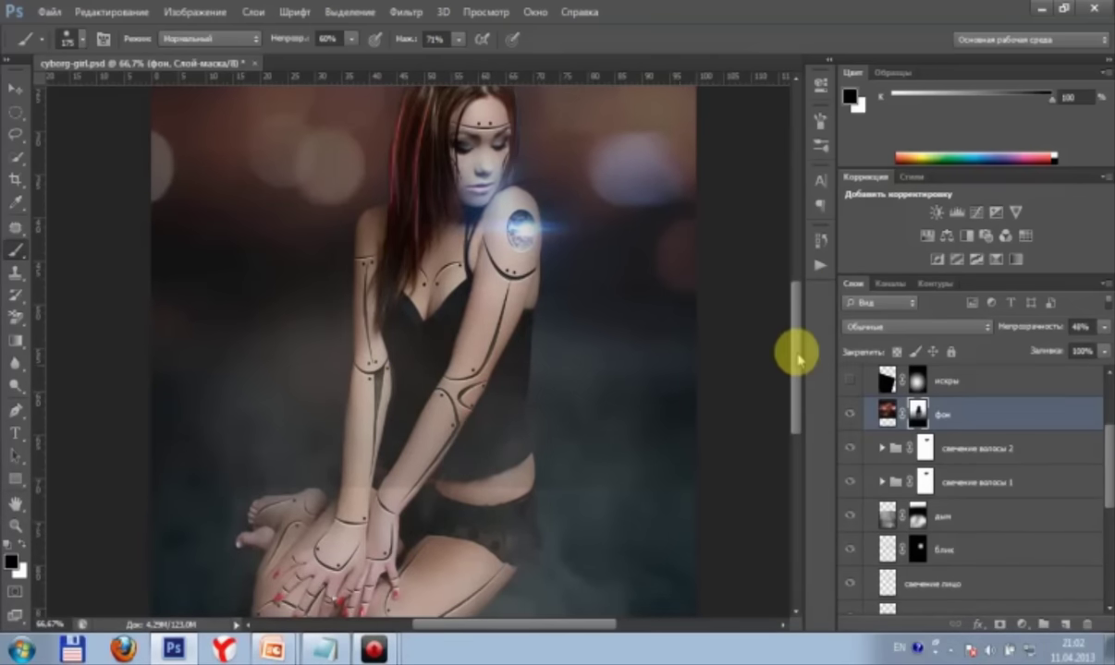
left_click_drag(792, 349, 792, 316)
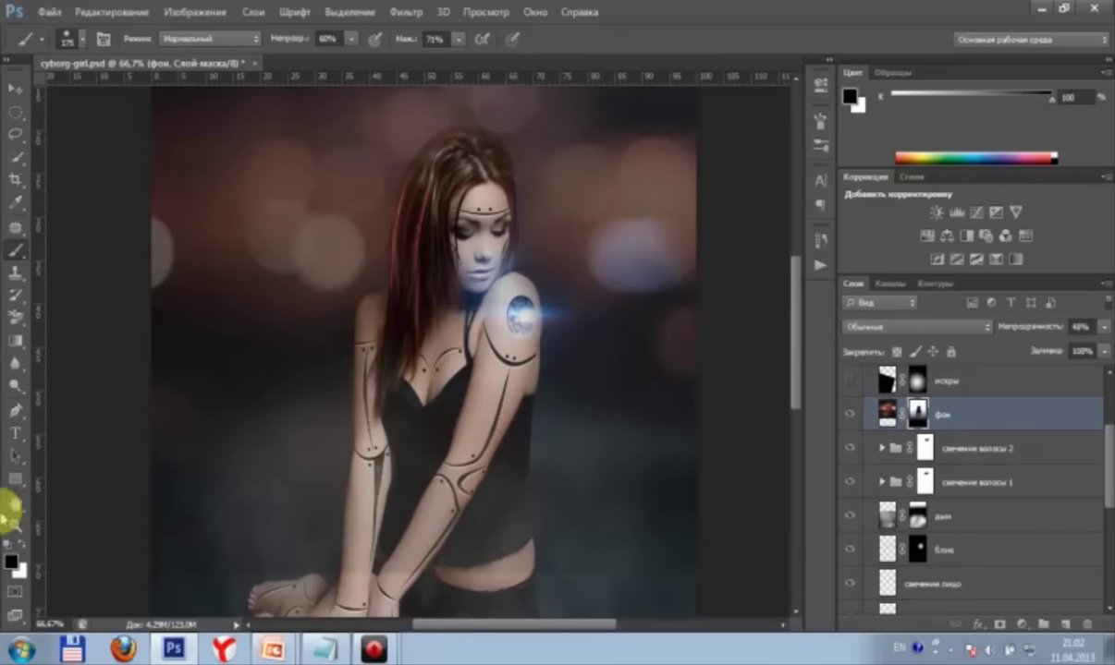
Step: Zoom out to 50% and step back through History to the full-opacity bokeh, selecting фон
left_click(17, 525)
right_click(440, 392)
left_click(470, 484)
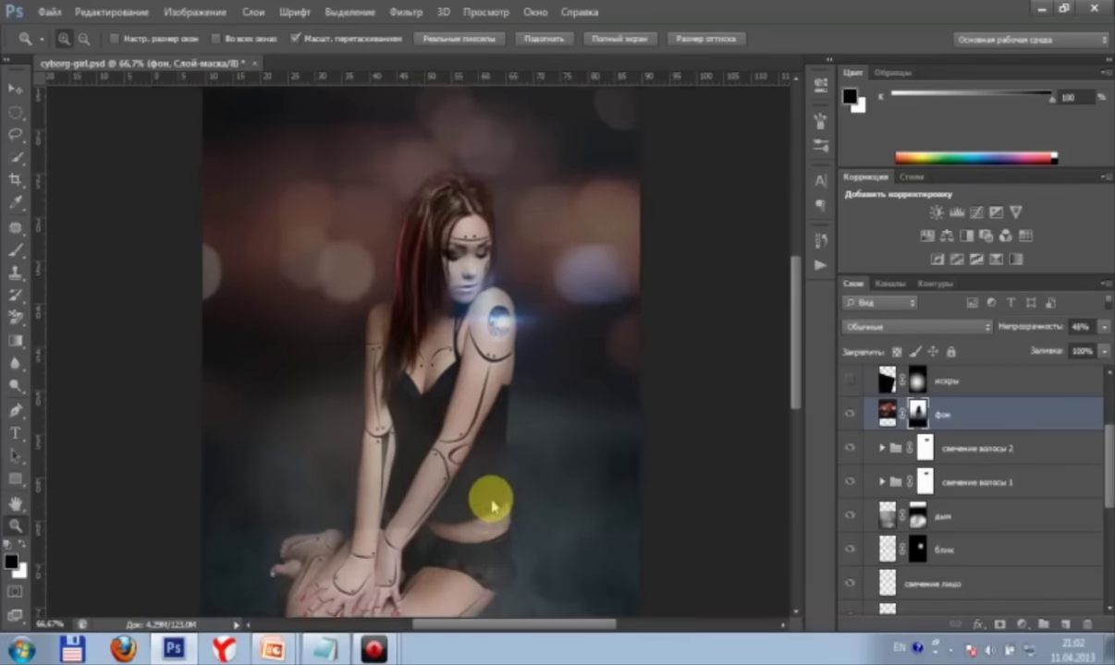
mouse_move(791, 269)
left_mouse_down()
mouse_move(793, 320)
mouse_move(796, 273)
left_mouse_up()
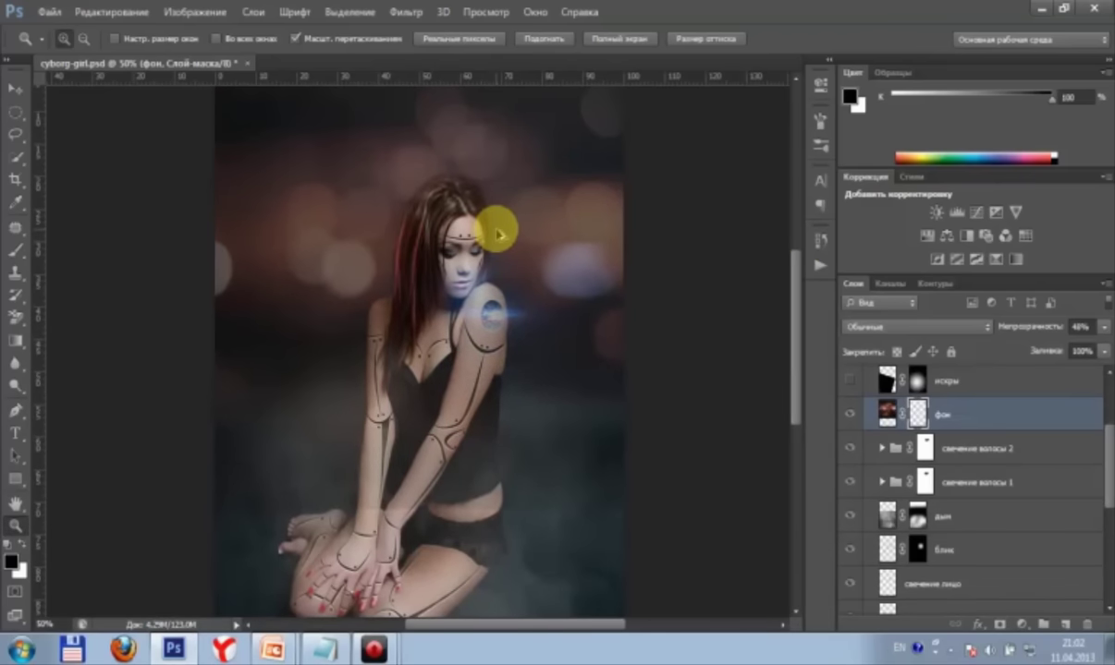
key("ctrl+z")
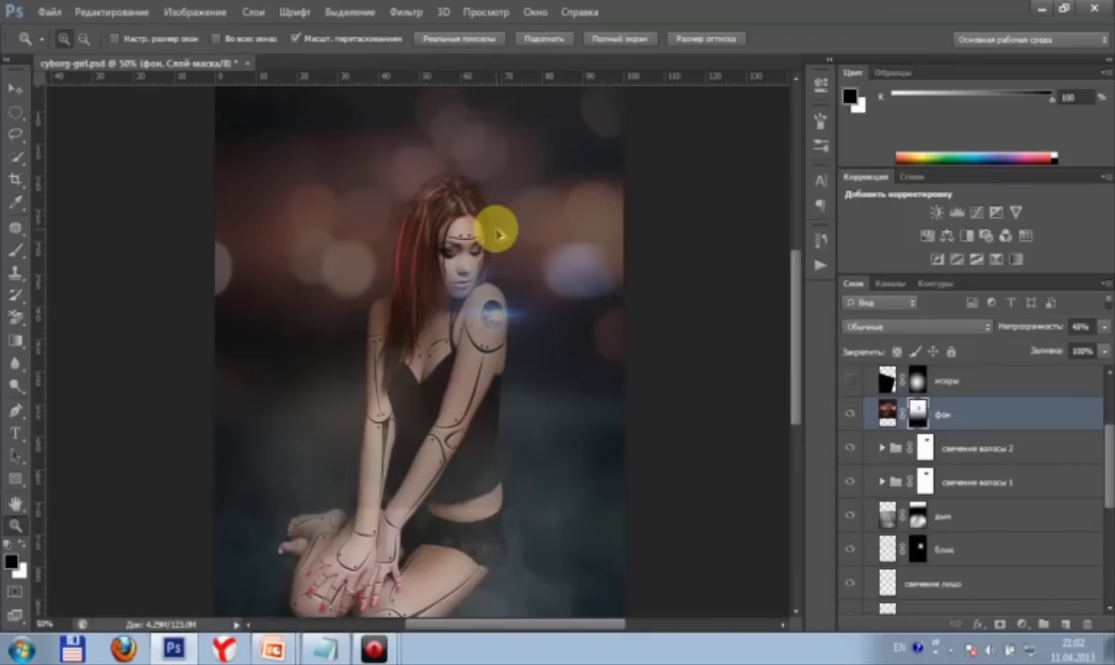
key("ctrl+z")
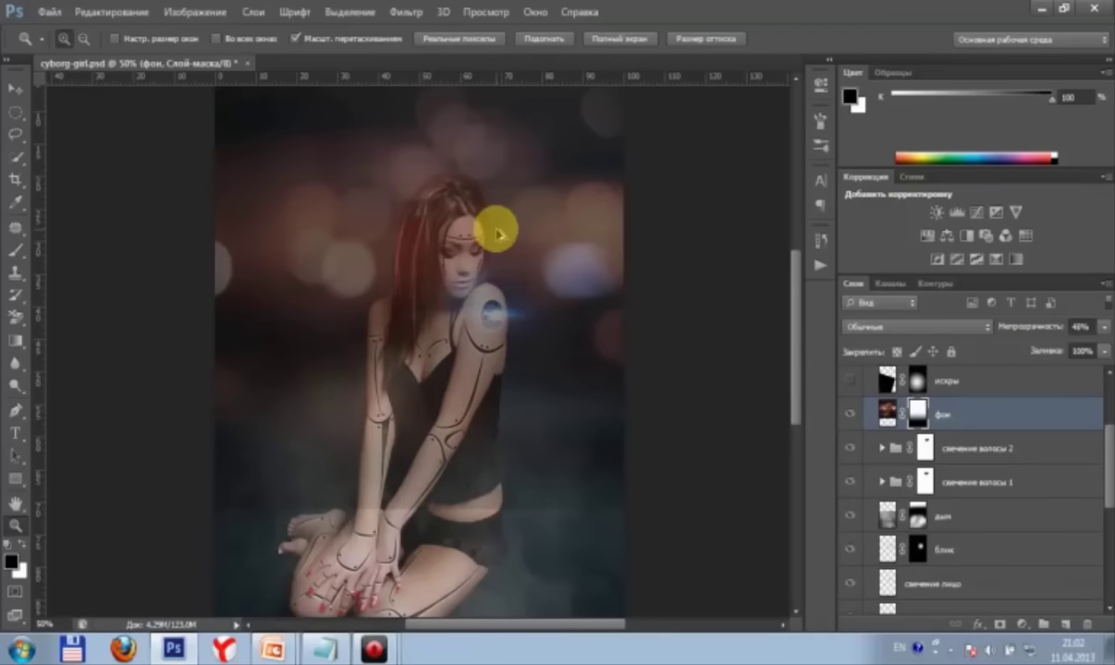
key("ctrl+alt+z")
key("ctrl+alt+z")
key("ctrl+alt+z")
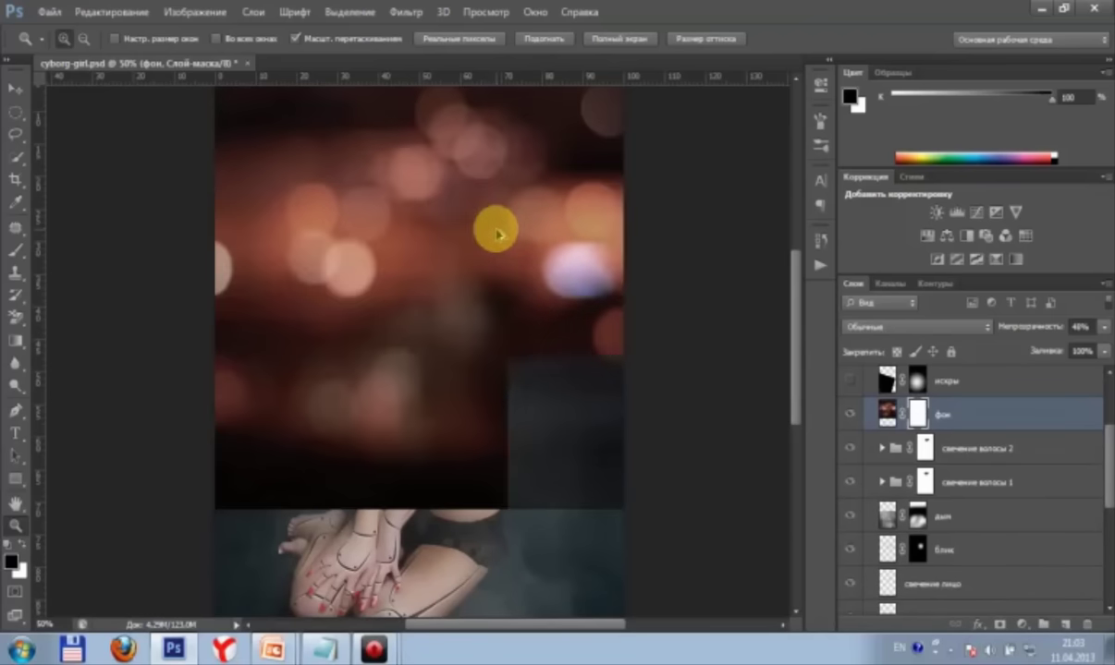
key("ctrl+alt+z")
key("ctrl+alt+z")
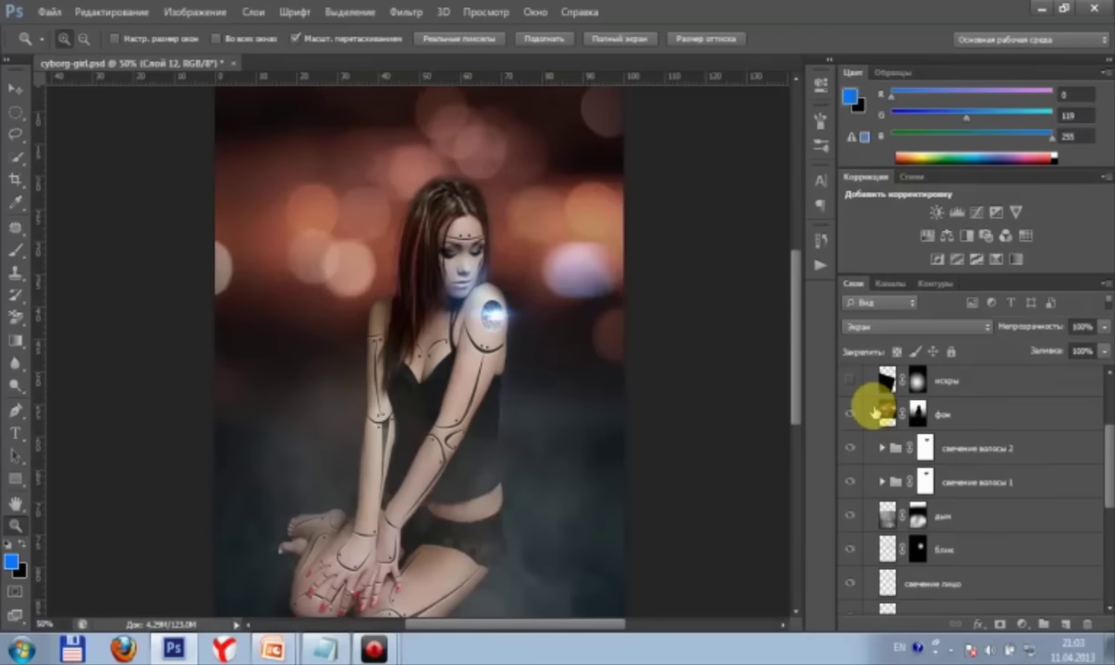
left_click(910, 408)
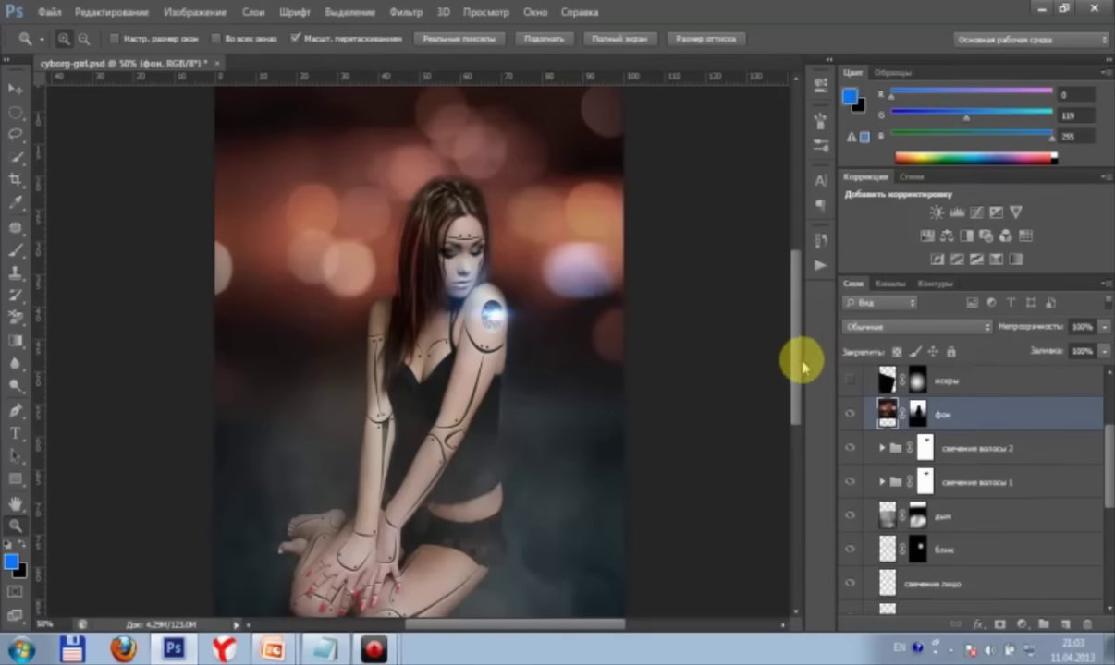
left_click_drag(794, 356, 792, 370)
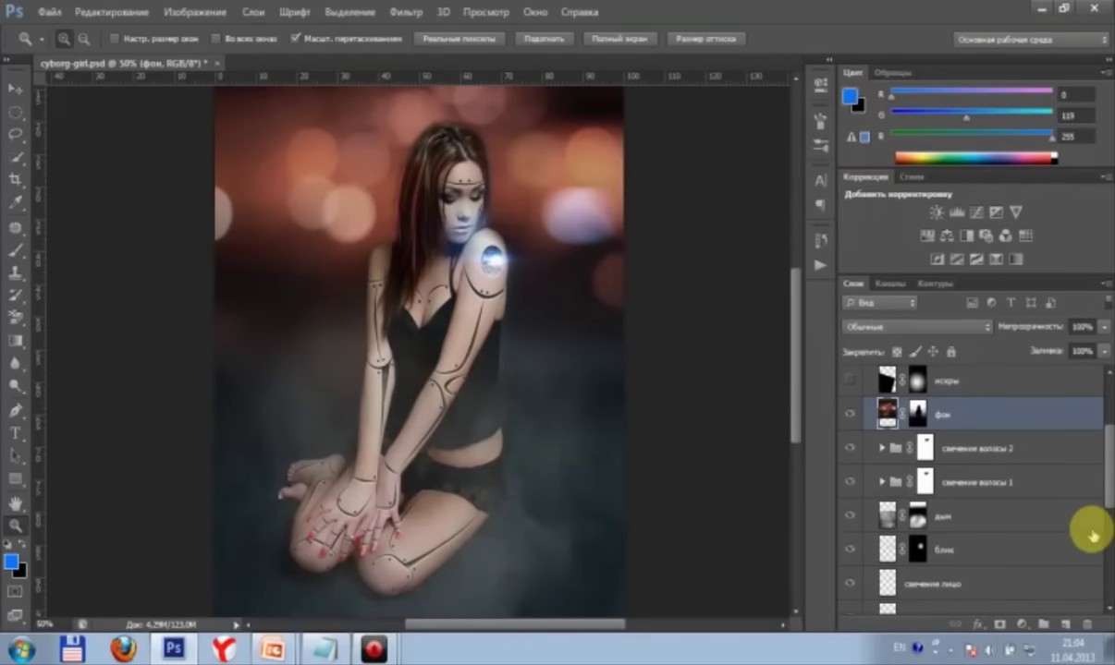
Step: Fit the composite to the window and browse locations in the File > Open dialog
left_click_drag(1104, 453, 1104, 436)
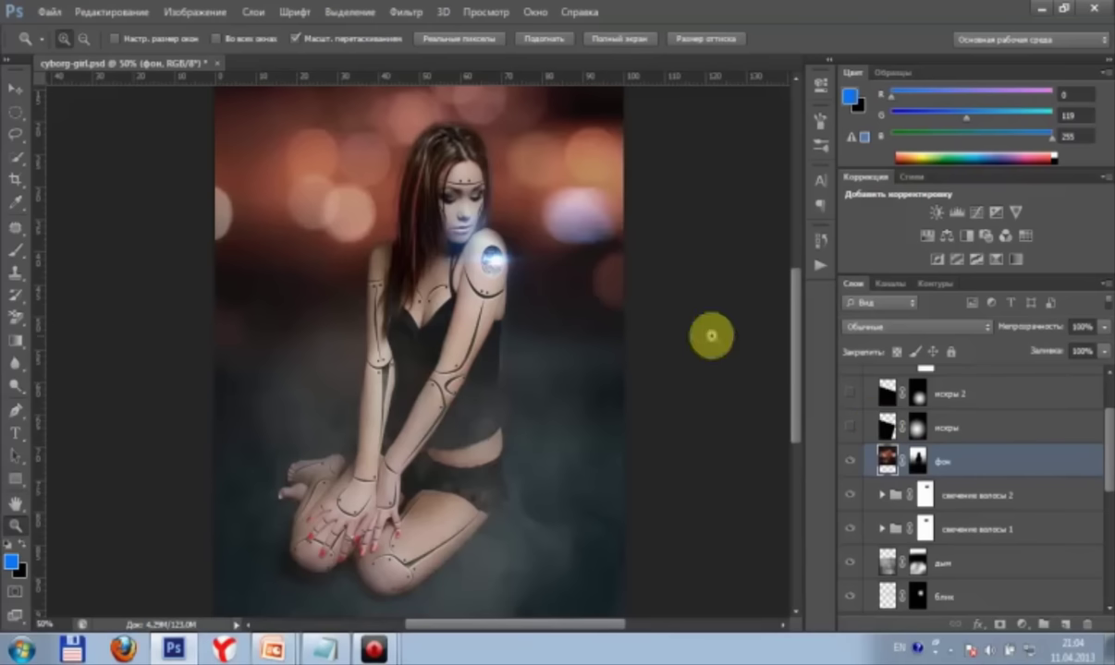
right_click(282, 469)
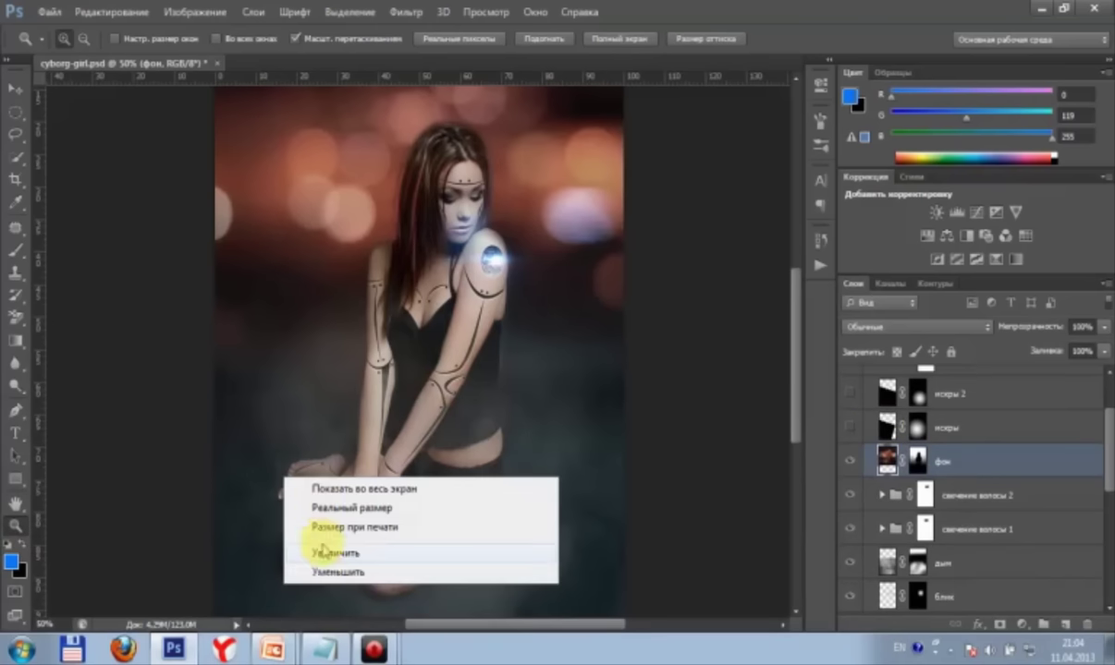
left_click(316, 552)
left_click(318, 579, "alt")
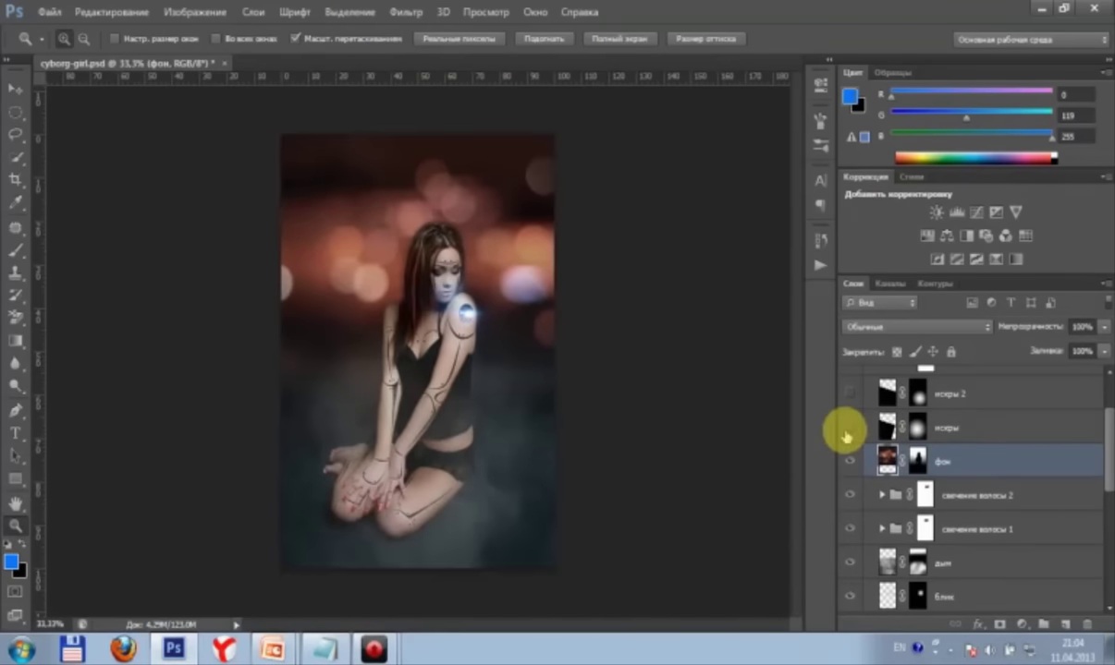
left_click(51, 12)
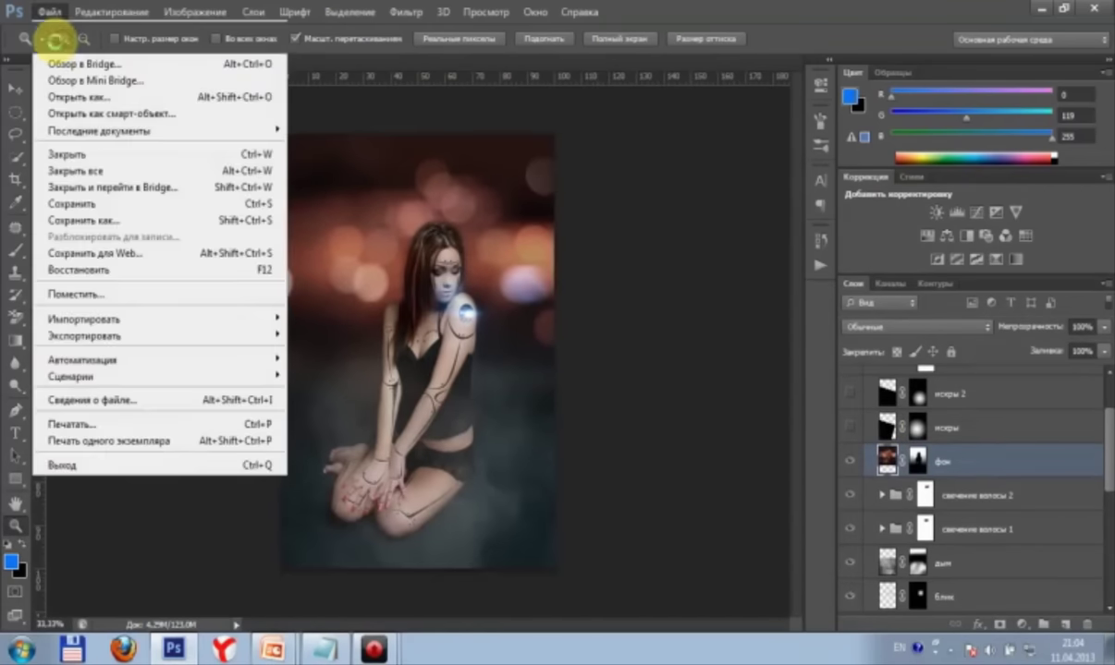
left_click(46, 28)
left_click(561, 66)
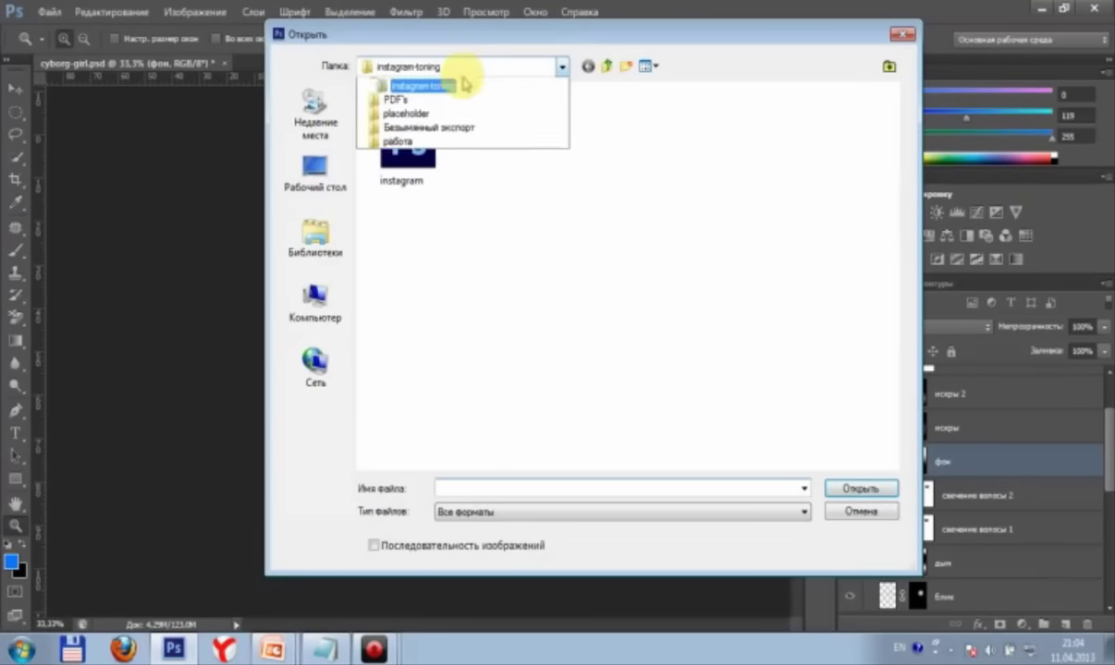
left_click(596, 88)
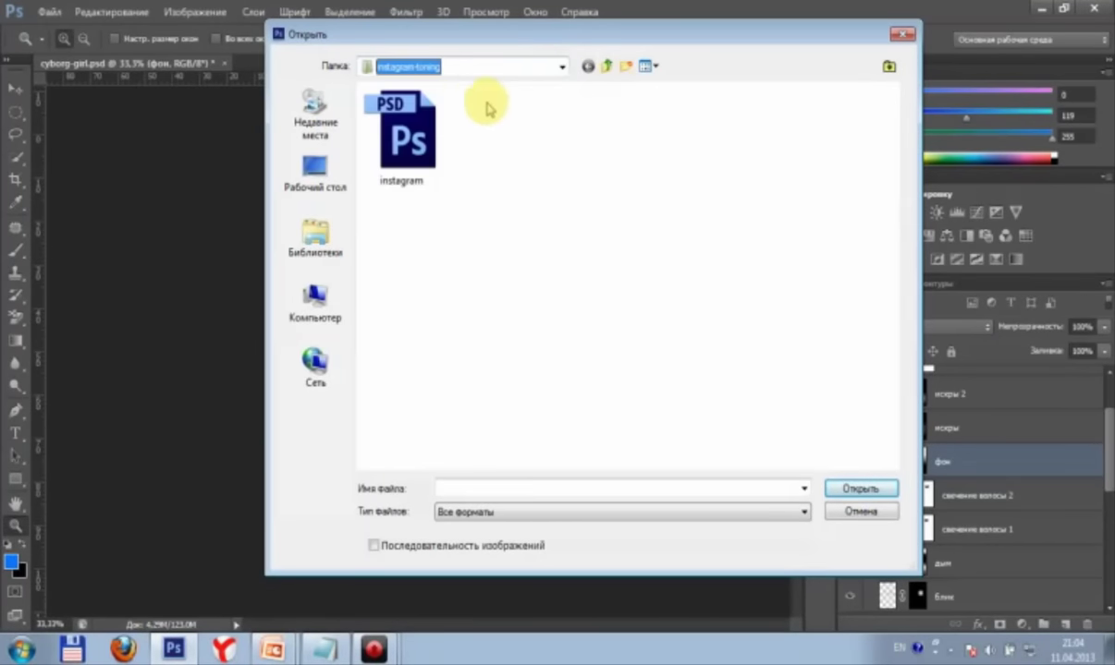
Step: Go into the cyborg-girl folder, preview Magic_fire_02_by_Ayelie_stock, and close without opening
left_click(607, 67)
double_click(427, 109)
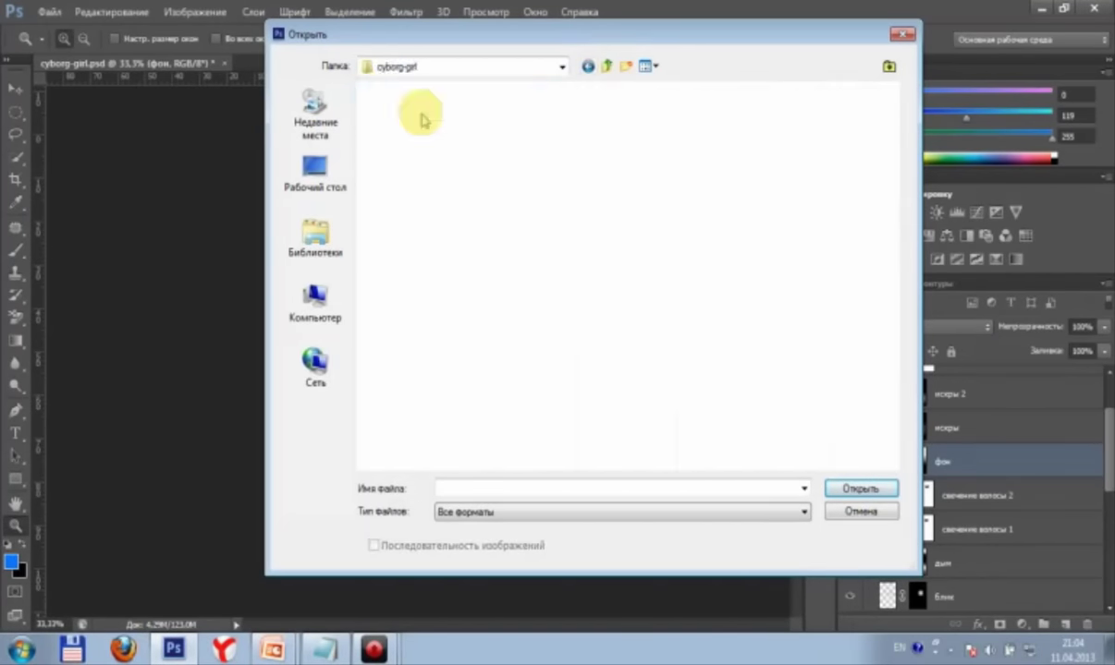
mouse_move(909, 166)
left_mouse_down()
mouse_move(915, 249)
mouse_move(884, 411)
left_mouse_up()
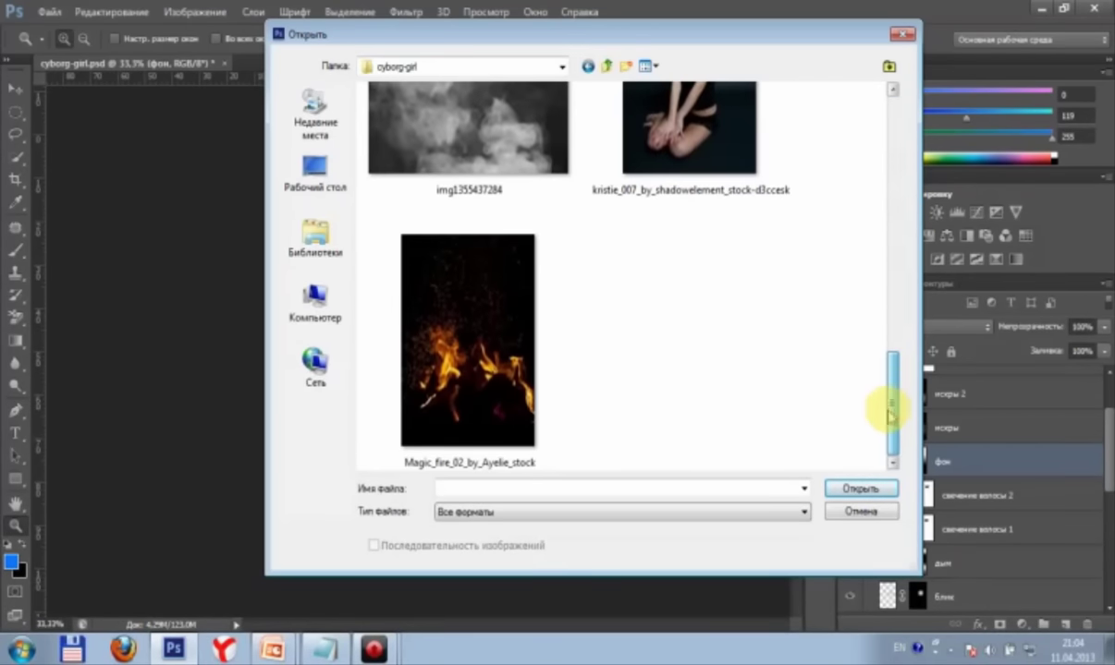
left_click(411, 325)
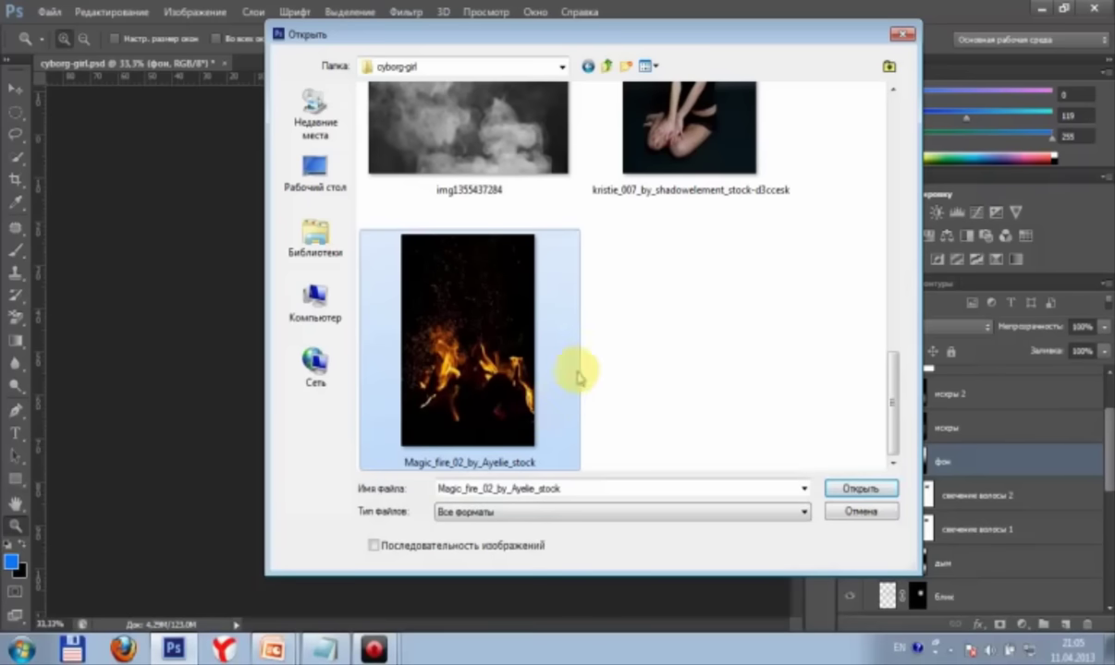
left_click(605, 368)
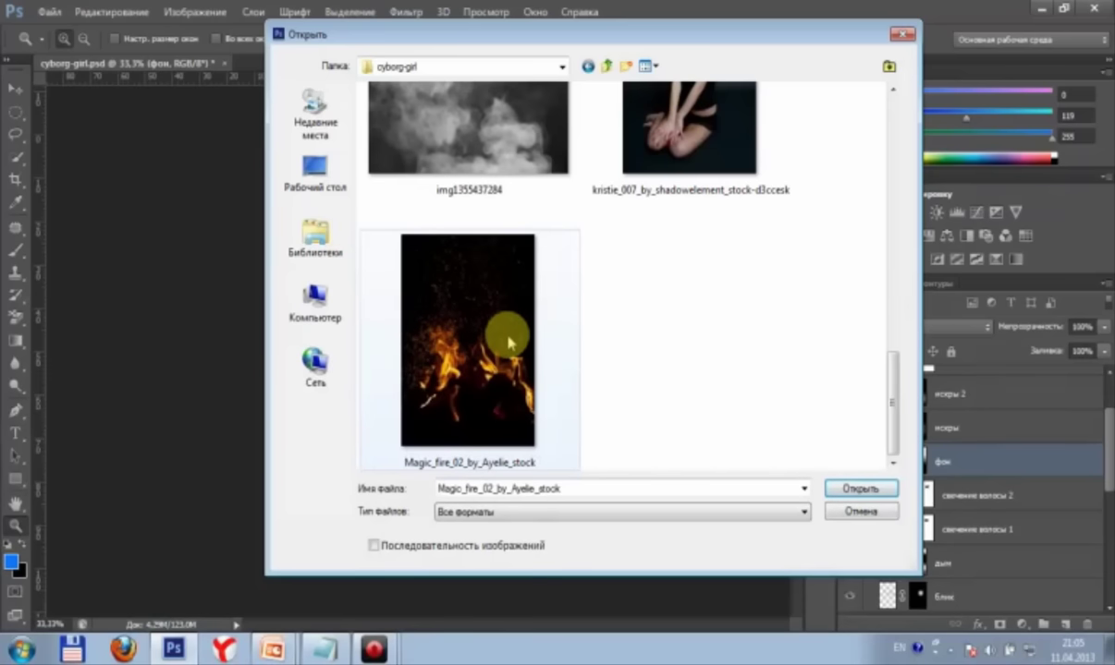
left_click(901, 35)
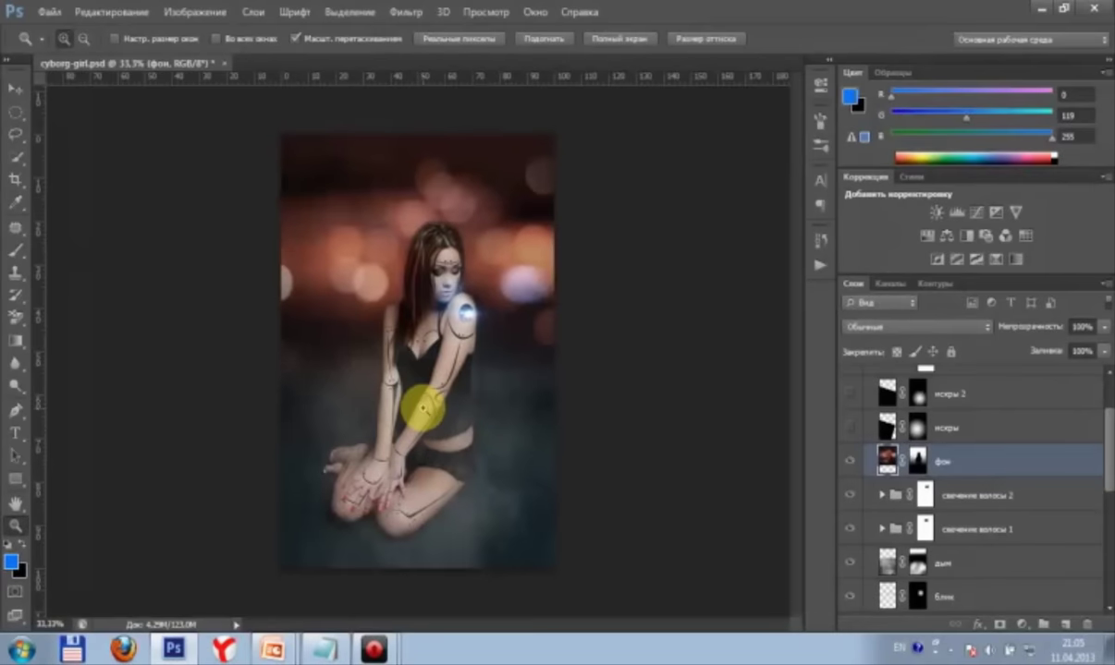
Step: Delete the искры and искры 2 spark layers
left_click(893, 426)
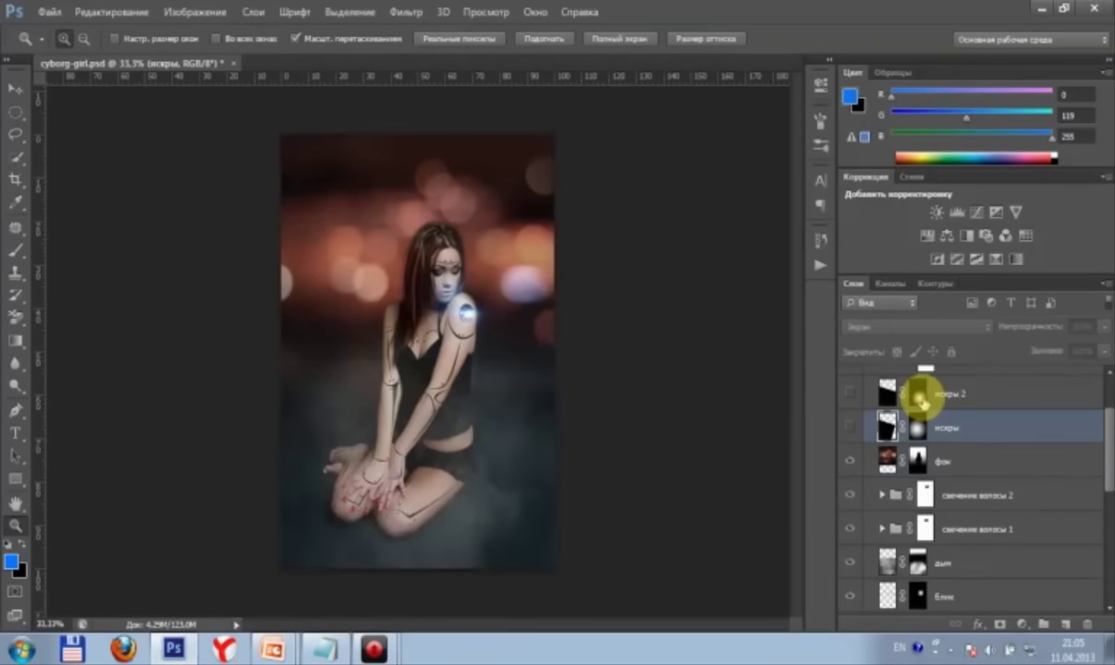
key("Delete")
left_click(888, 391)
key("Delete")
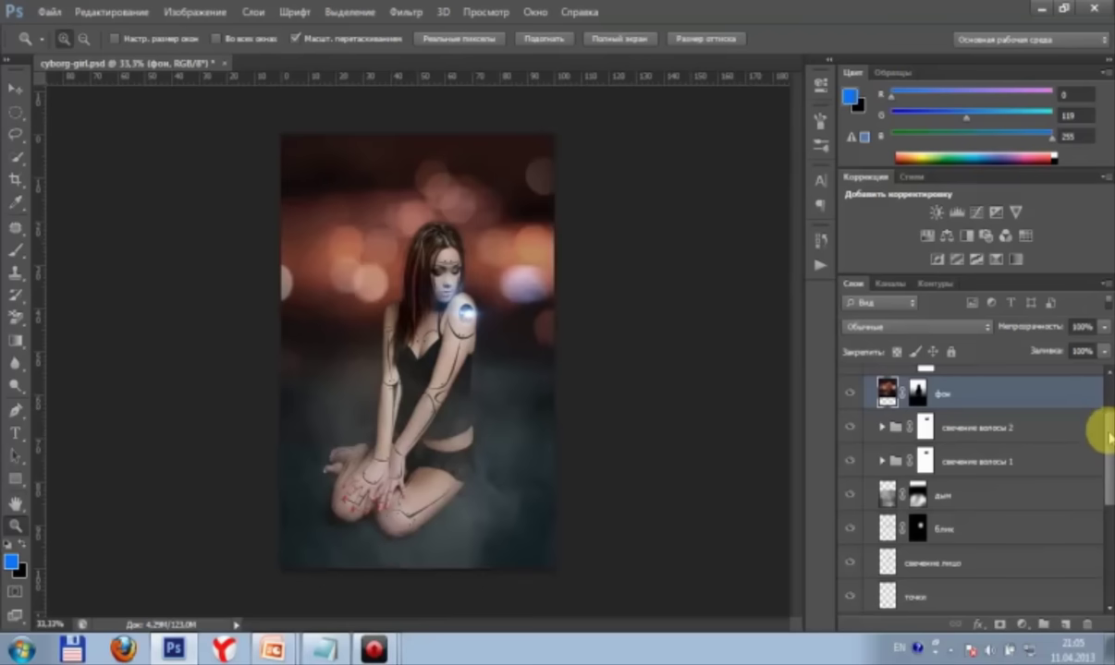
left_click_drag(1109, 439, 1098, 379)
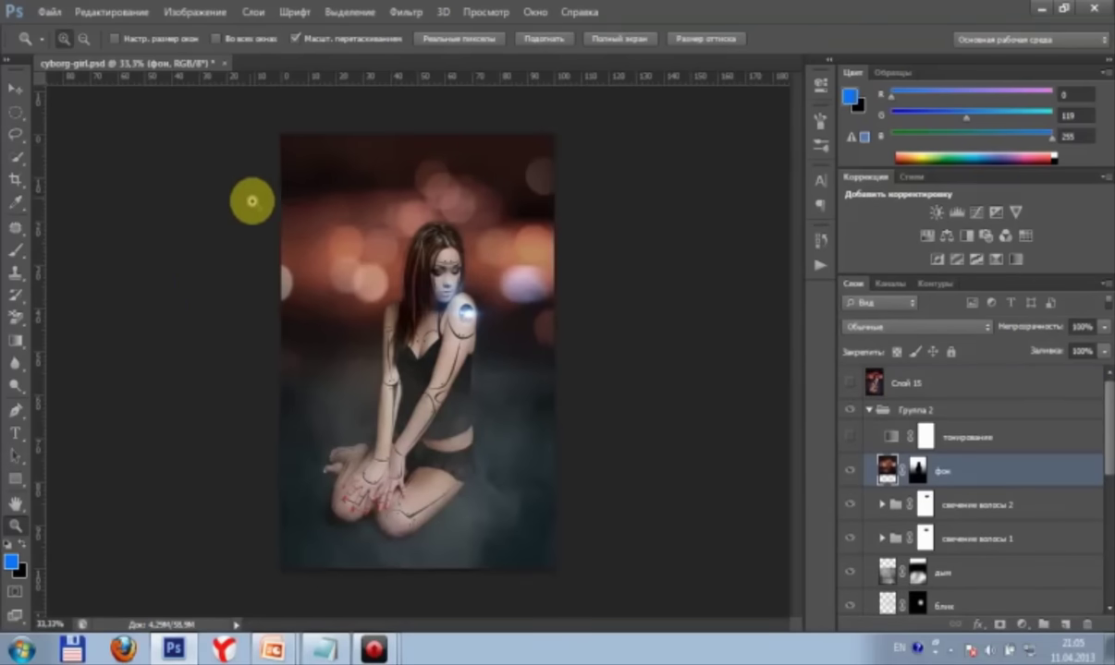
Step: Open Magic_fire_02_by_Ayelie_stock from the dopmat/cyborg-girl folder
left_click(48, 12)
left_click(58, 46)
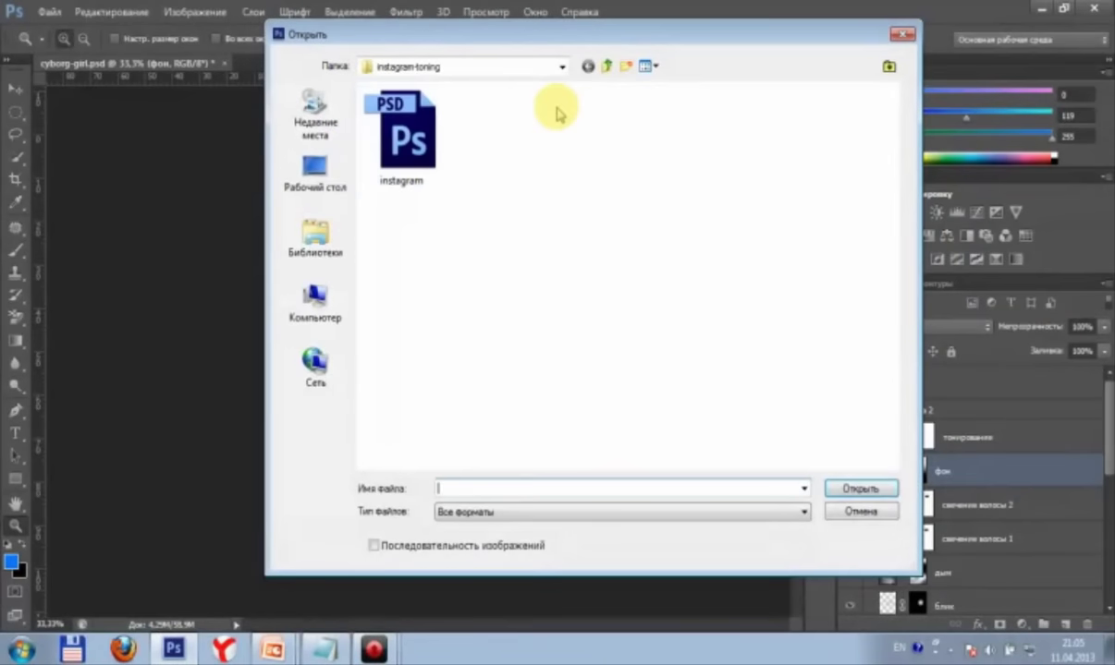
left_click(602, 68)
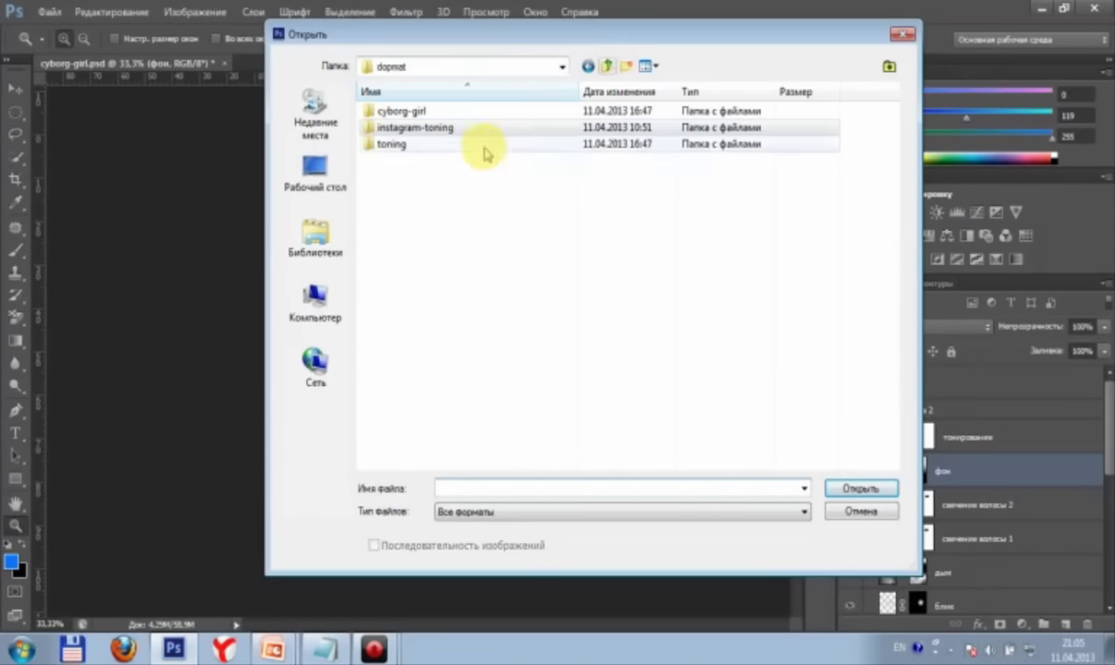
double_click(403, 112)
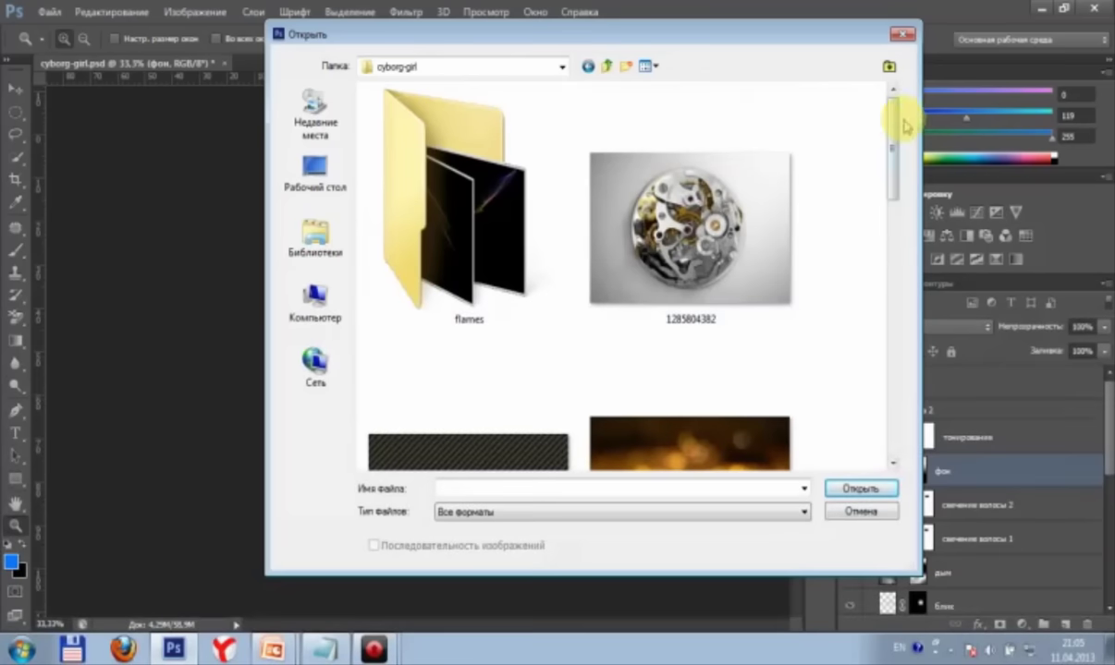
left_click_drag(891, 112, 850, 384)
left_click(417, 335)
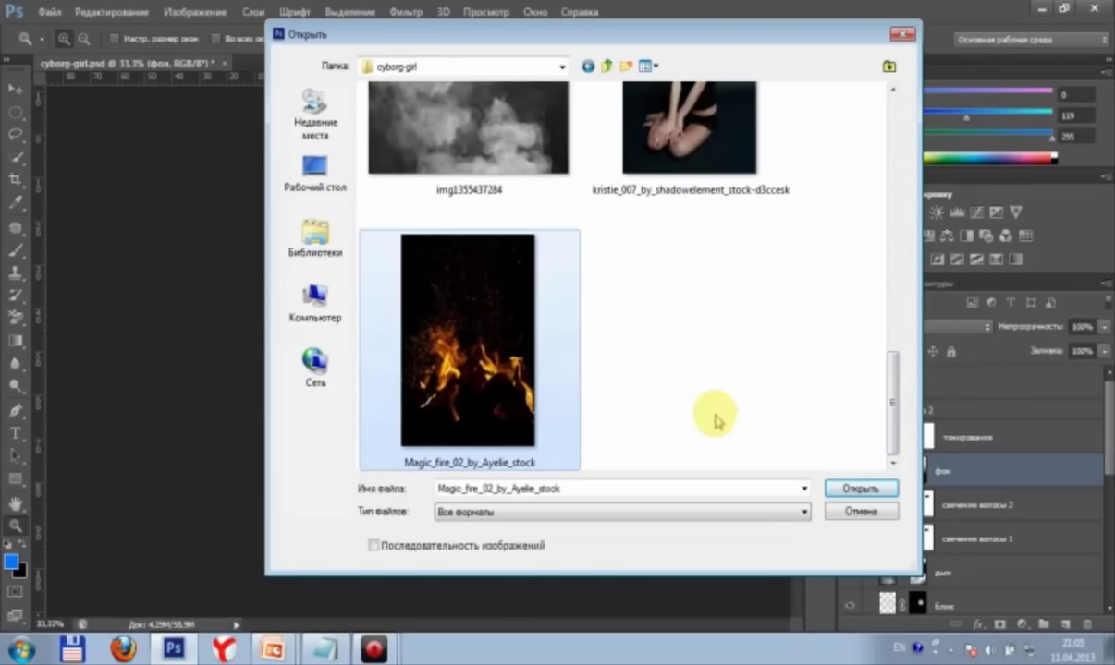
left_click_drag(896, 422, 766, 273)
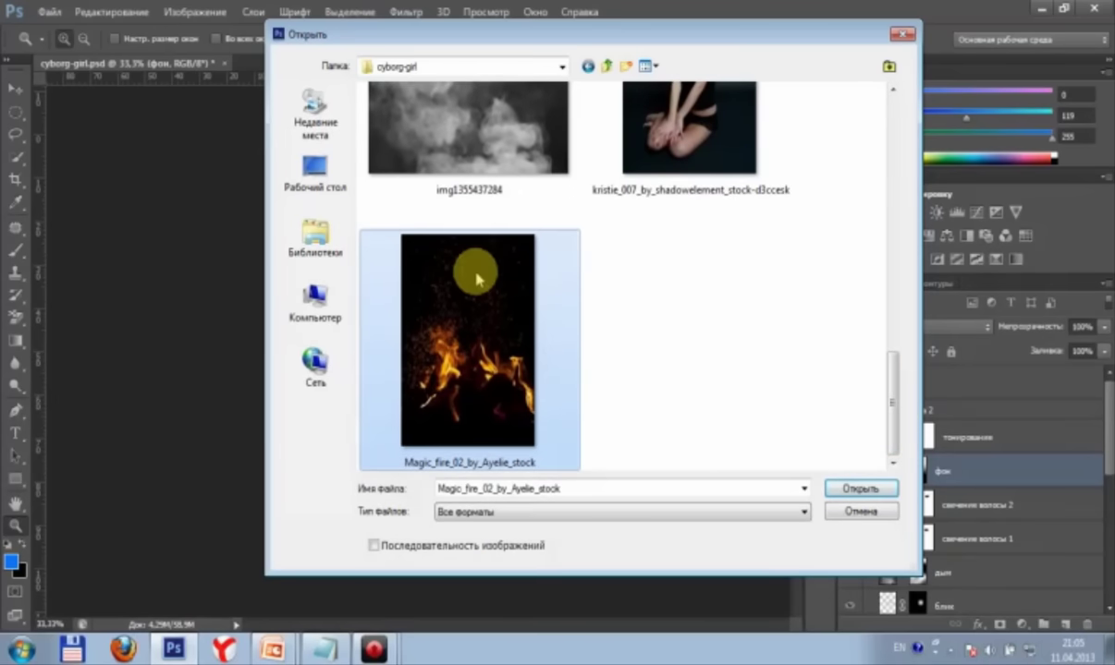
left_click(848, 488)
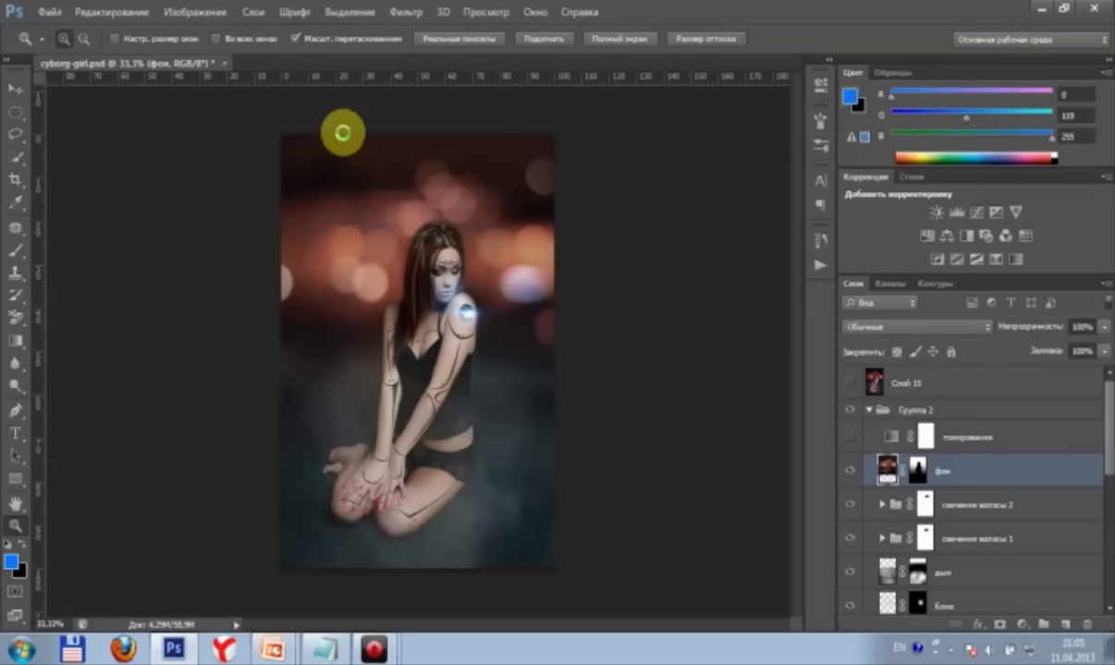
Step: Accept the profile warning, select all of the fire image, copy it, and return to cyborg-girl.psd
left_click(586, 369)
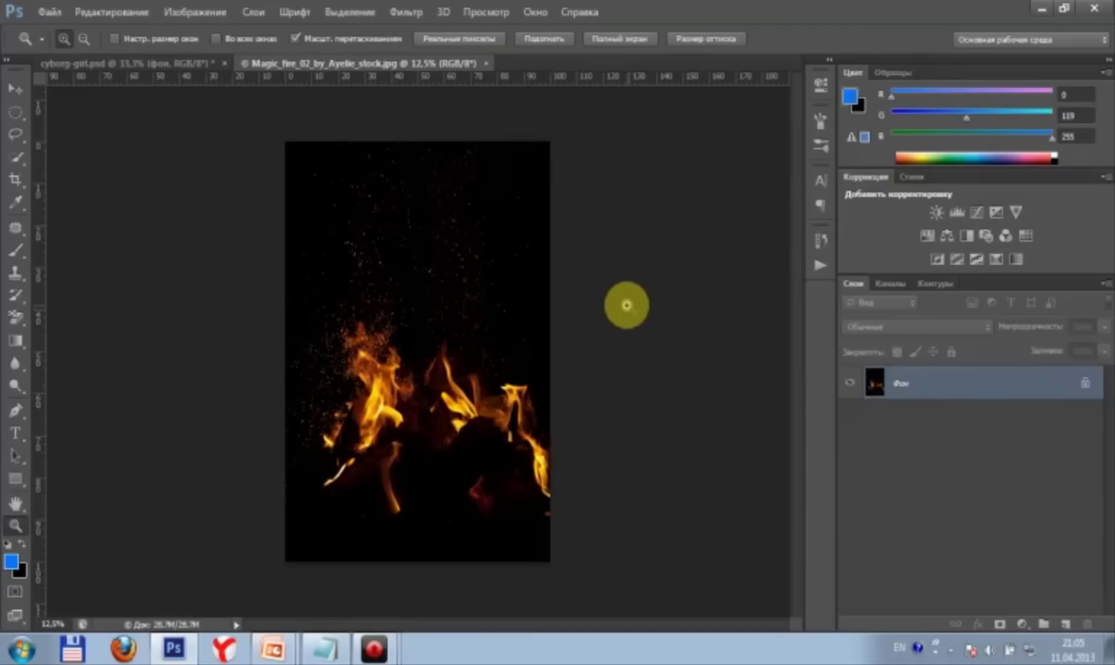
key("ctrl+a")
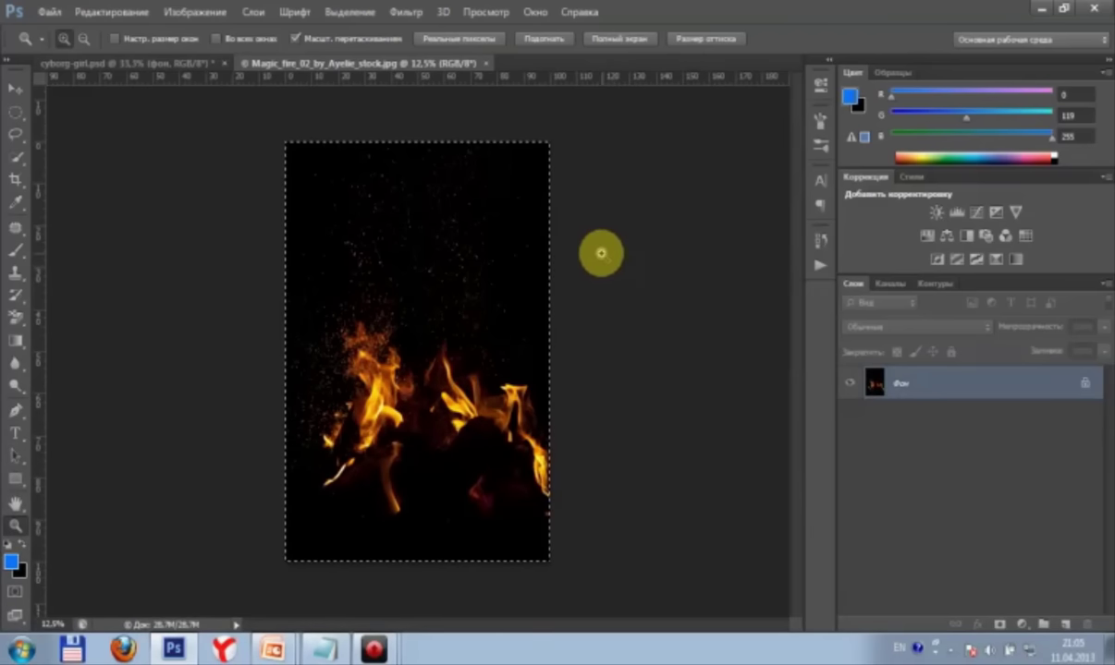
left_click(357, 11)
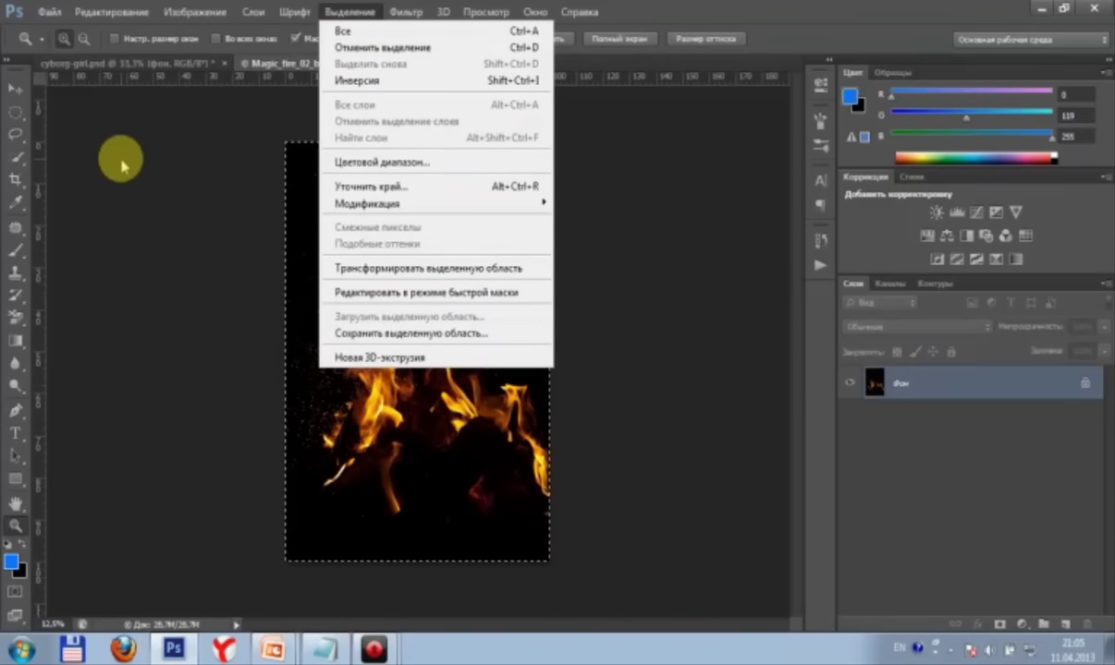
left_click(325, 32)
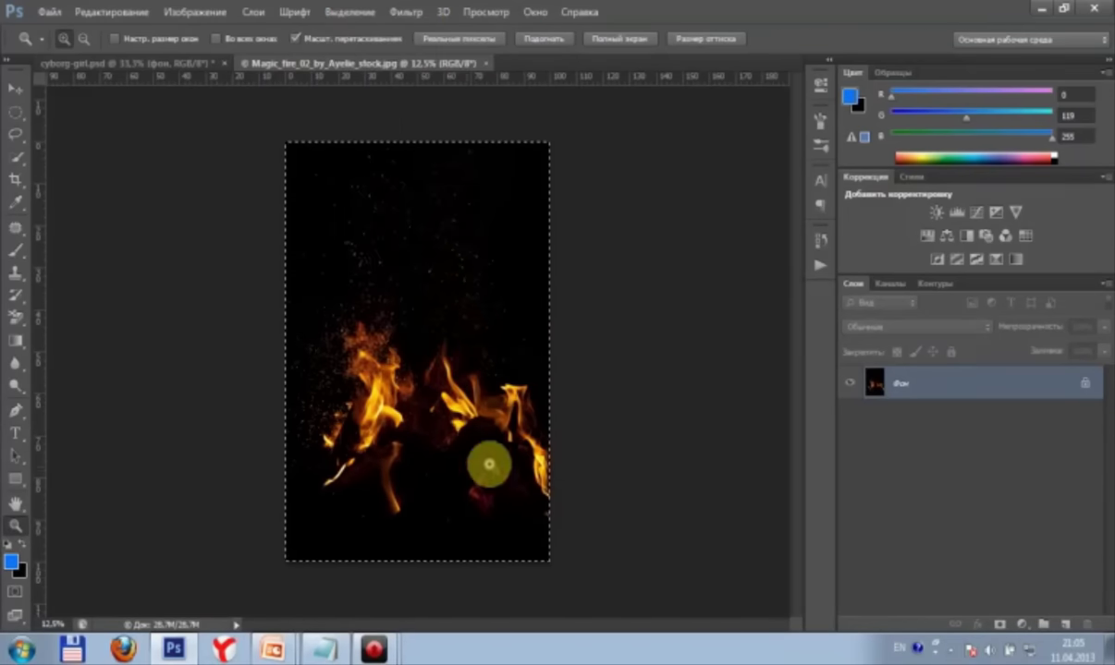
left_click(83, 11)
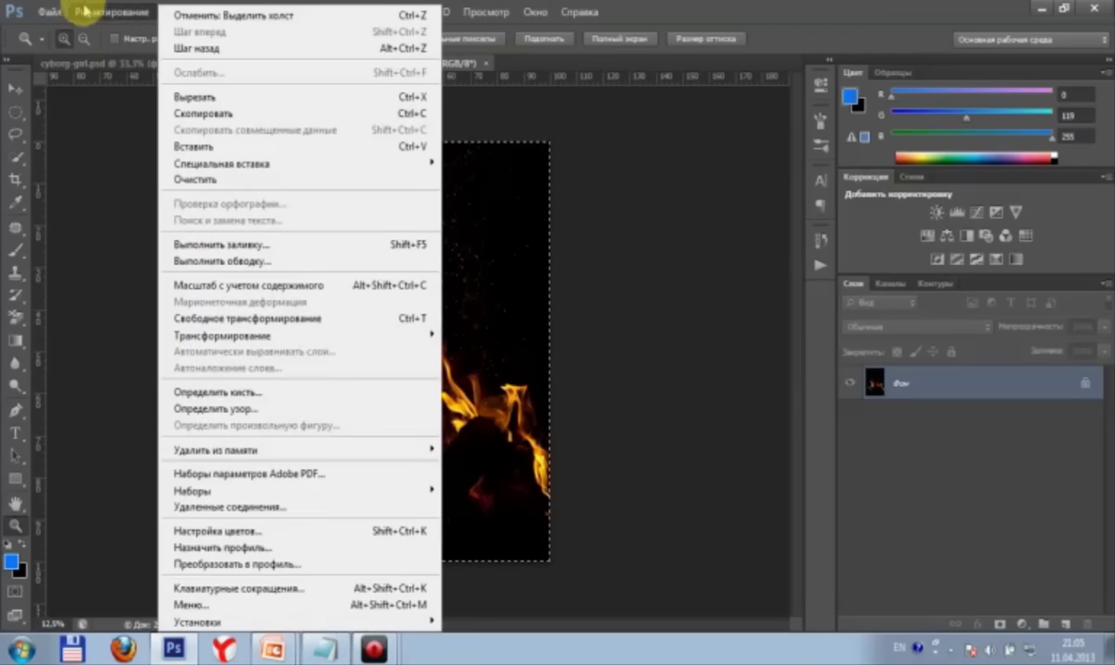
left_click(571, 149)
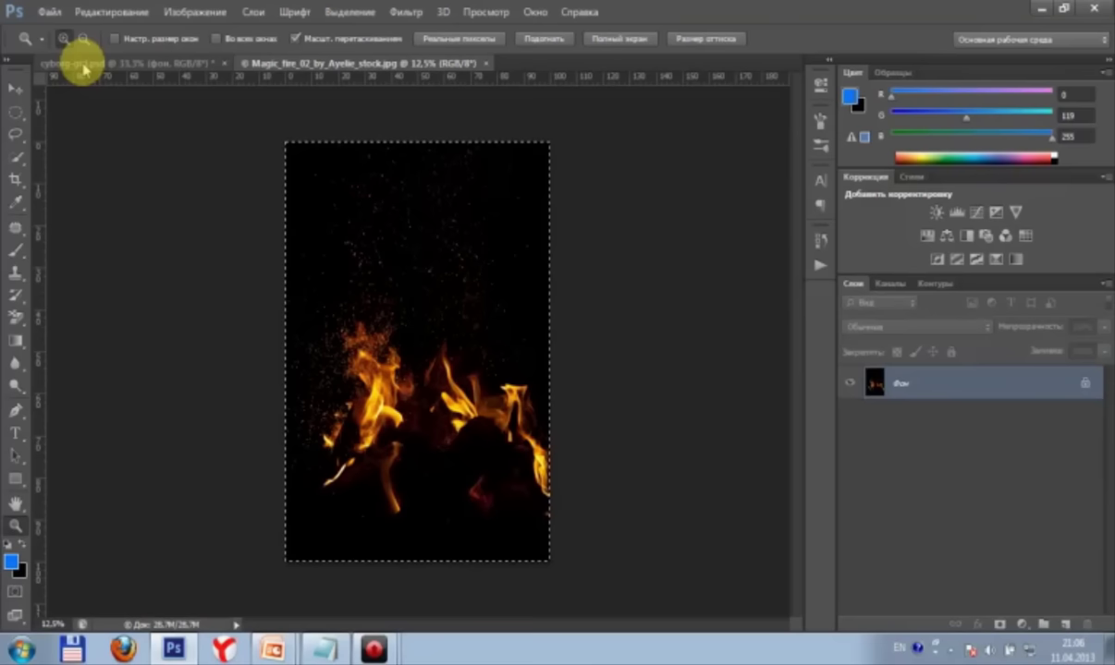
left_click(85, 65)
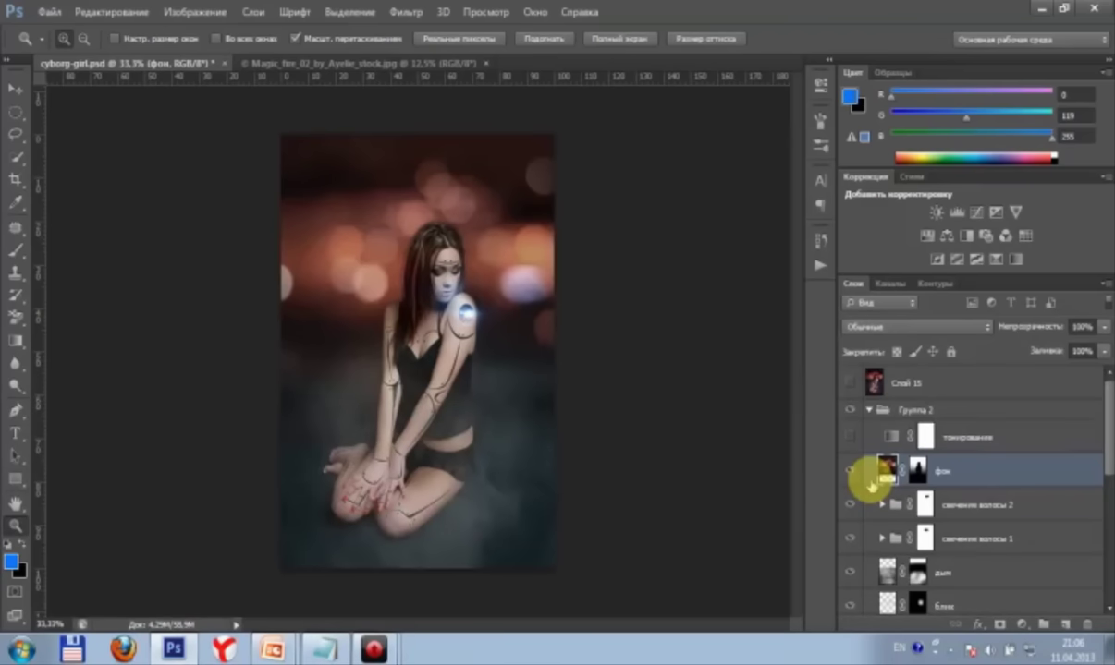
Step: Paste the fire as Слой 16 and begin scaling it down with Free Transform
key("ctrl+v")
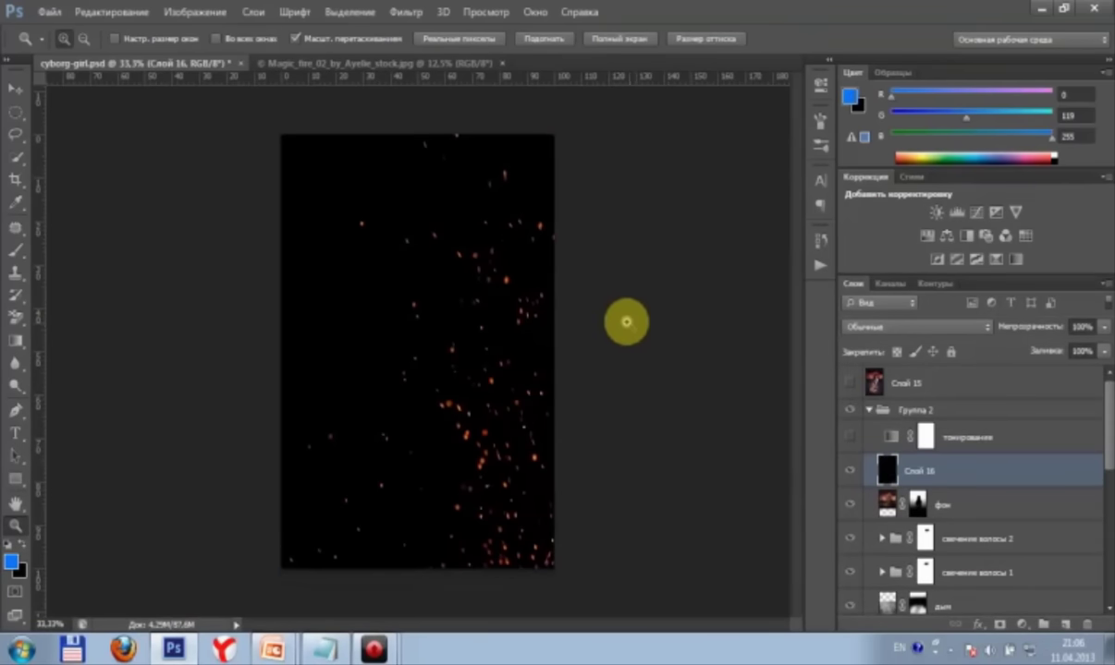
left_click(13, 87)
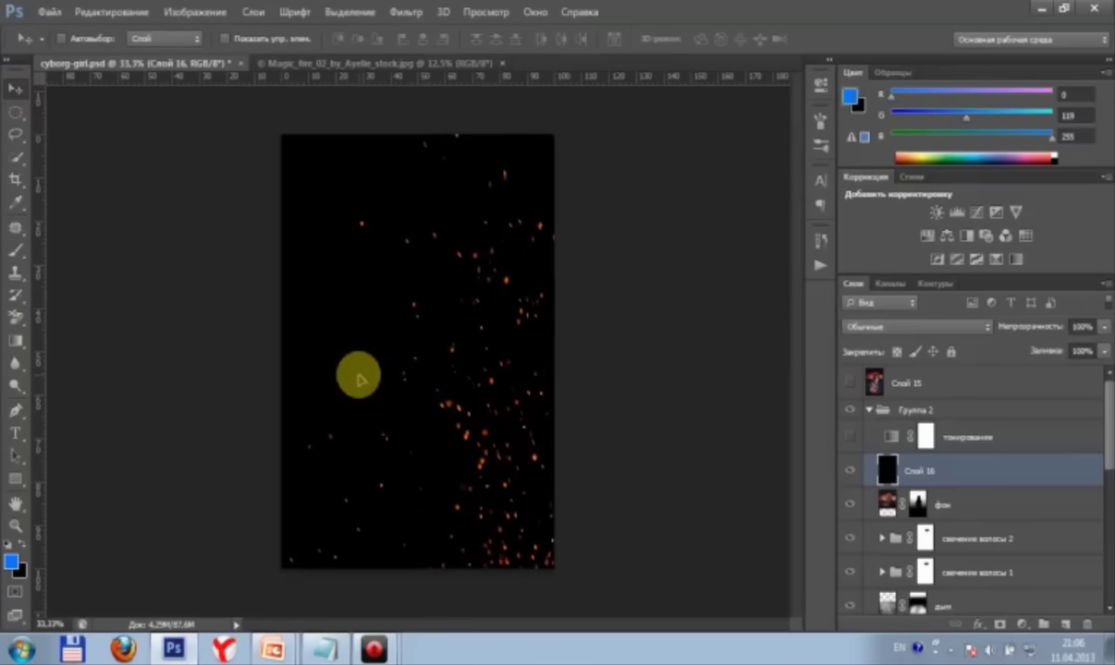
left_click_drag(346, 370, 376, 399)
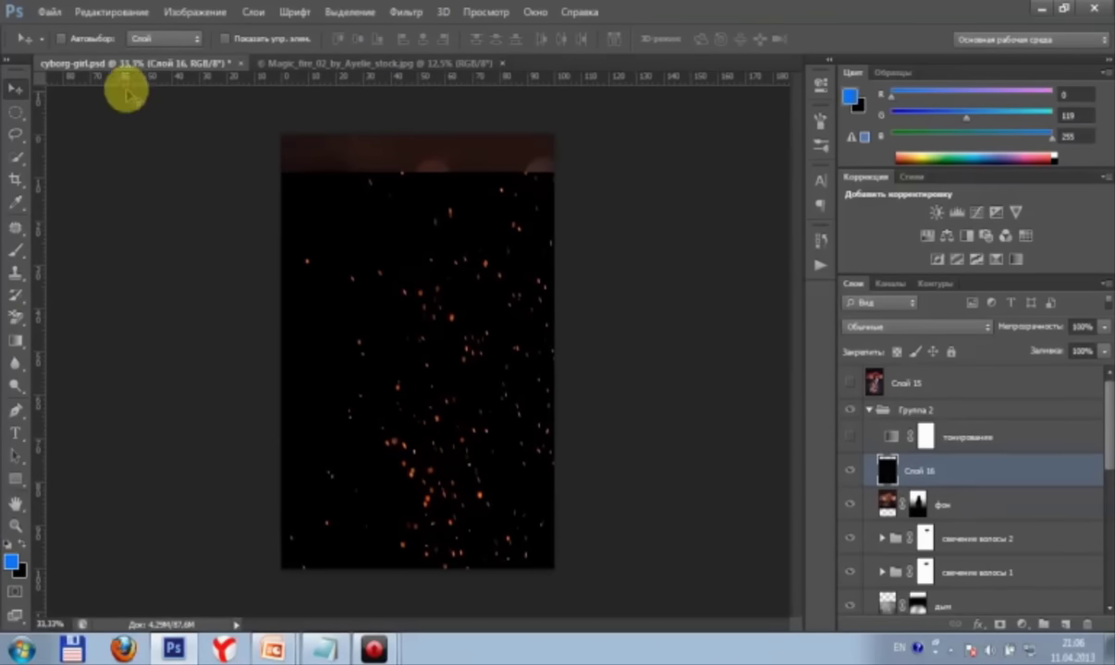
left_click(113, 12)
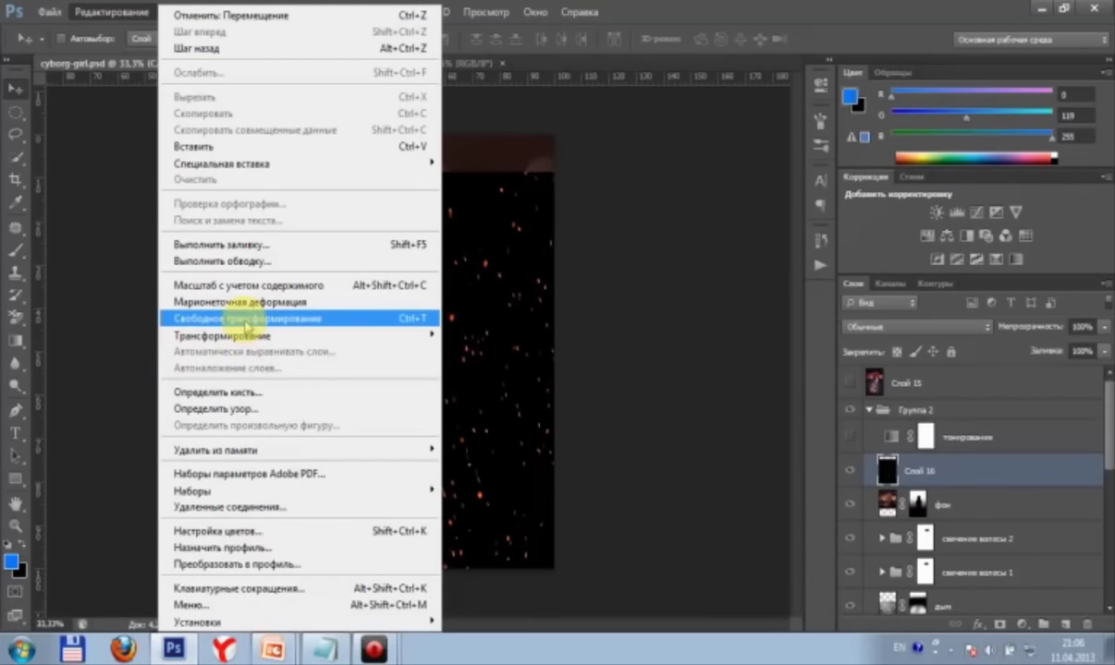
left_click(226, 319)
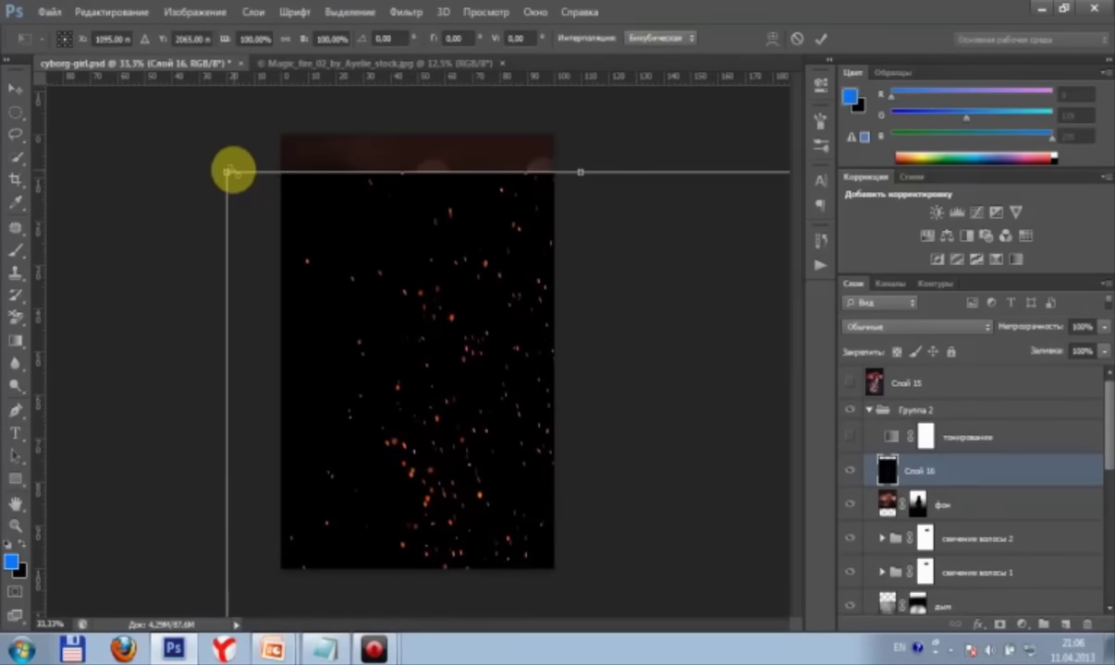
left_click_drag(468, 294, 406, 257)
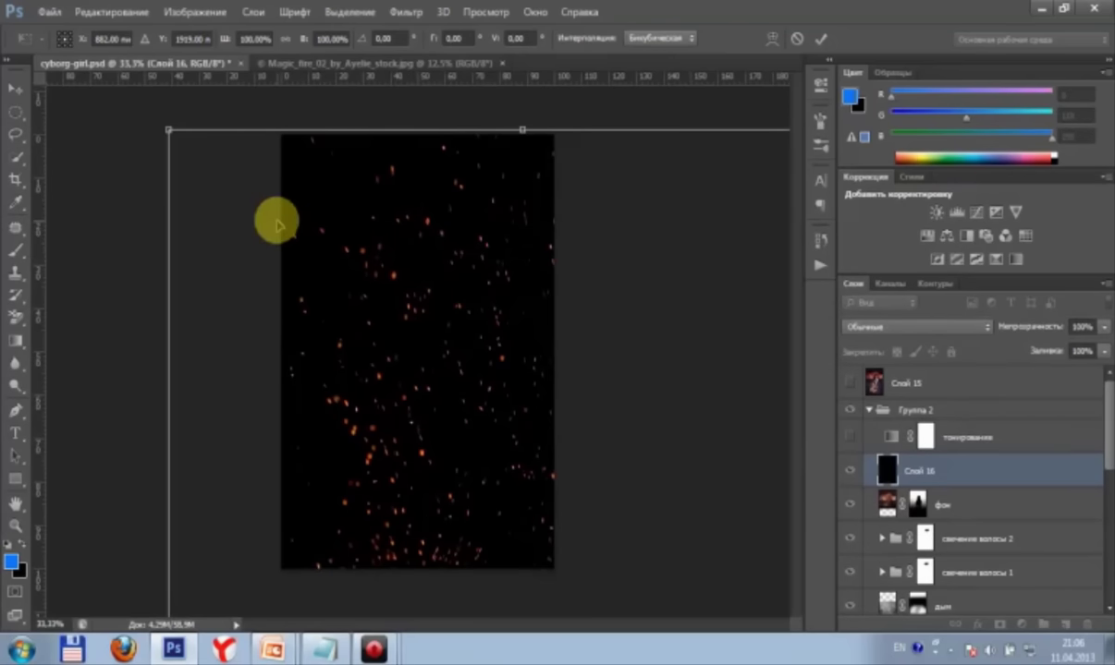
left_click_drag(167, 129, 407, 512)
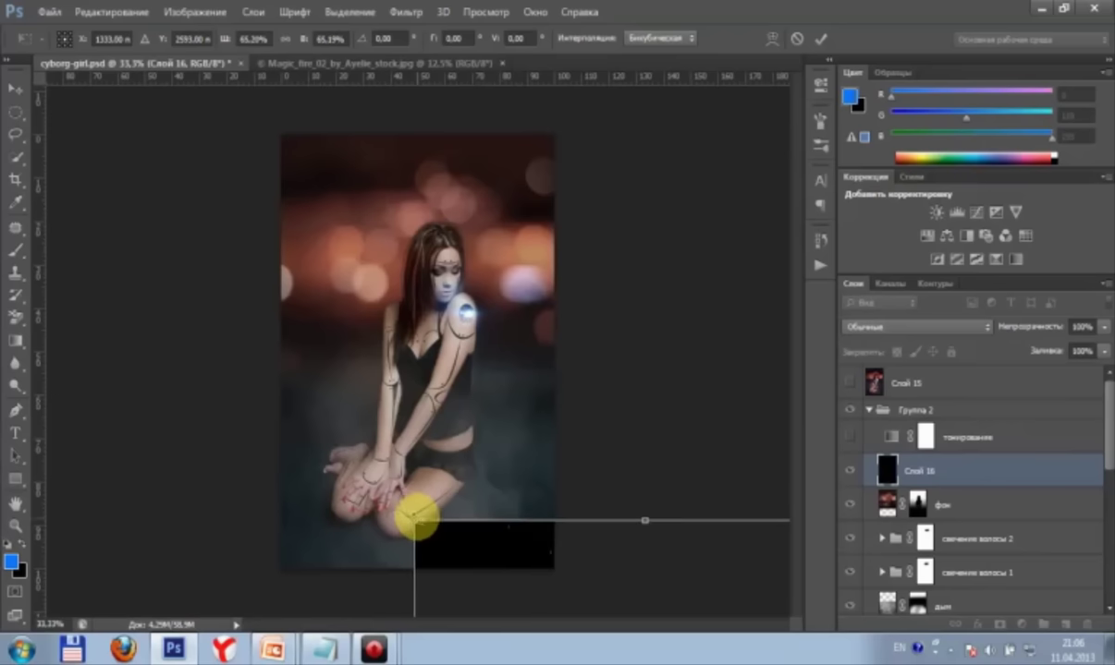
mouse_move(332, 289)
left_mouse_down()
mouse_move(307, 286)
mouse_move(224, 340)
left_mouse_up()
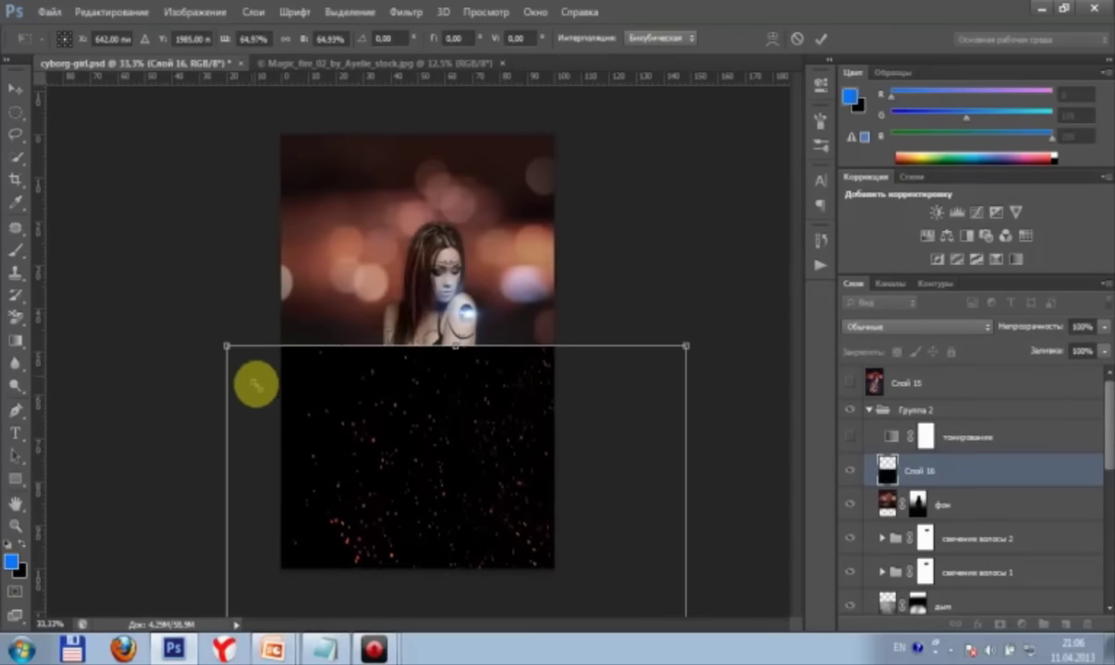
Step: Finish transforming Слой 16 to 56% scale and 13.8° tilt over the lower canvas
left_click_drag(225, 343, 253, 387)
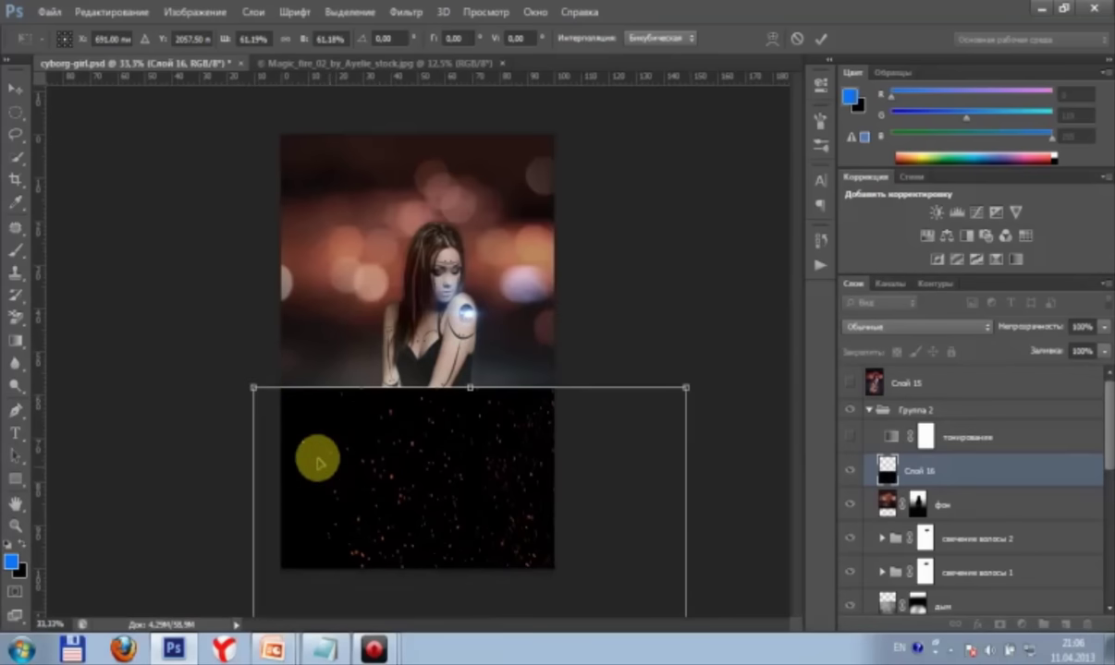
left_click_drag(318, 462, 313, 450)
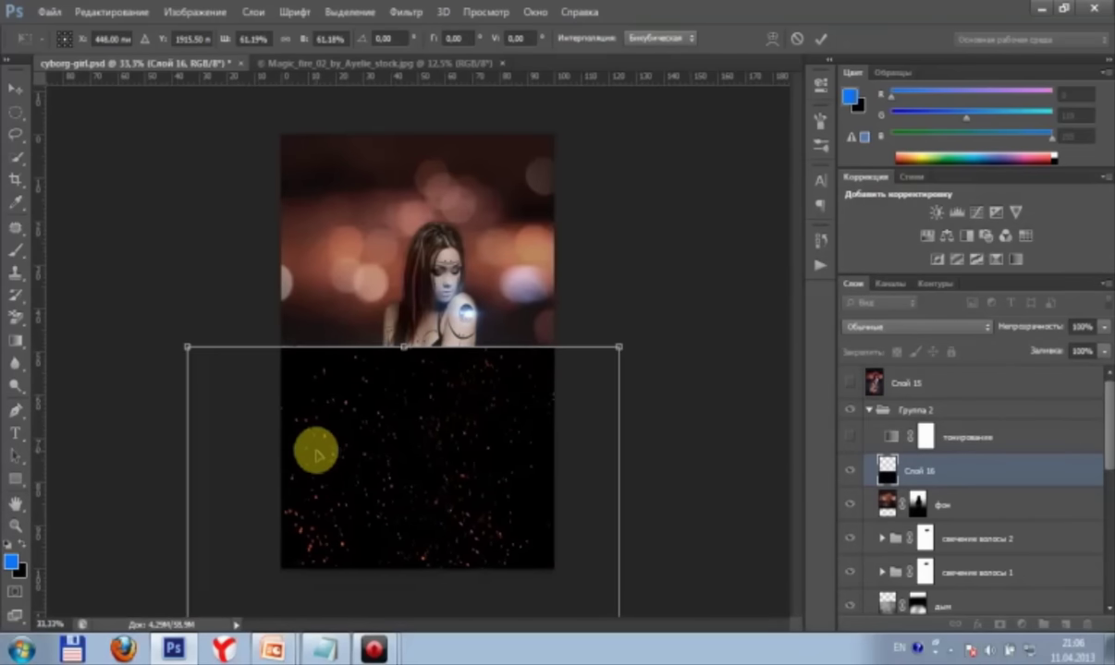
left_click_drag(651, 362, 668, 449)
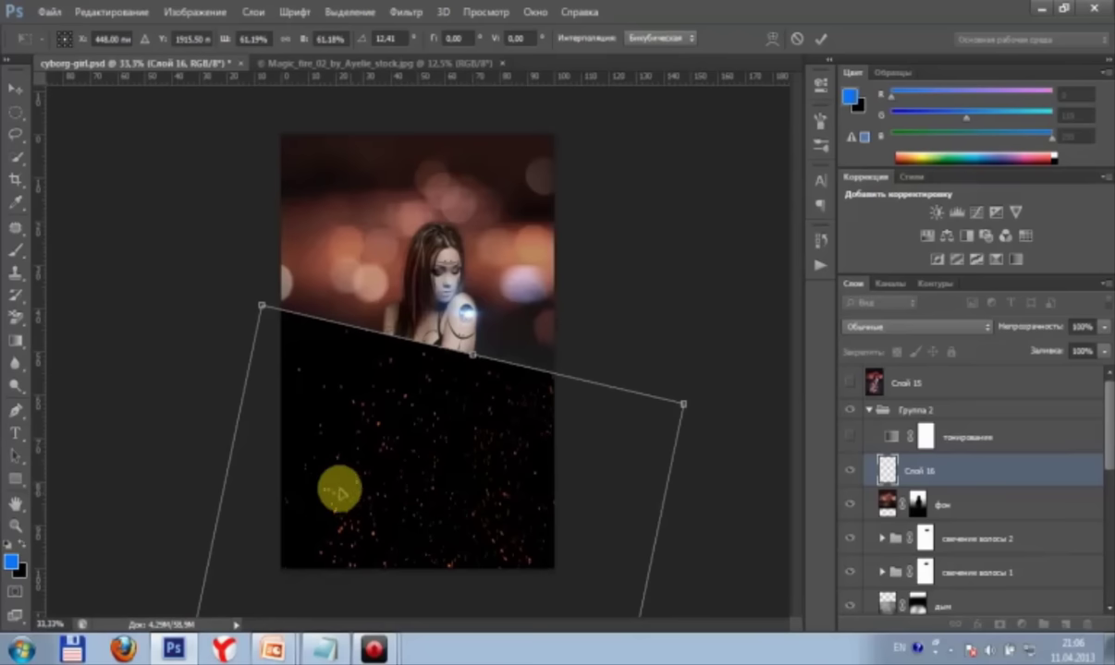
left_click_drag(339, 486, 318, 470)
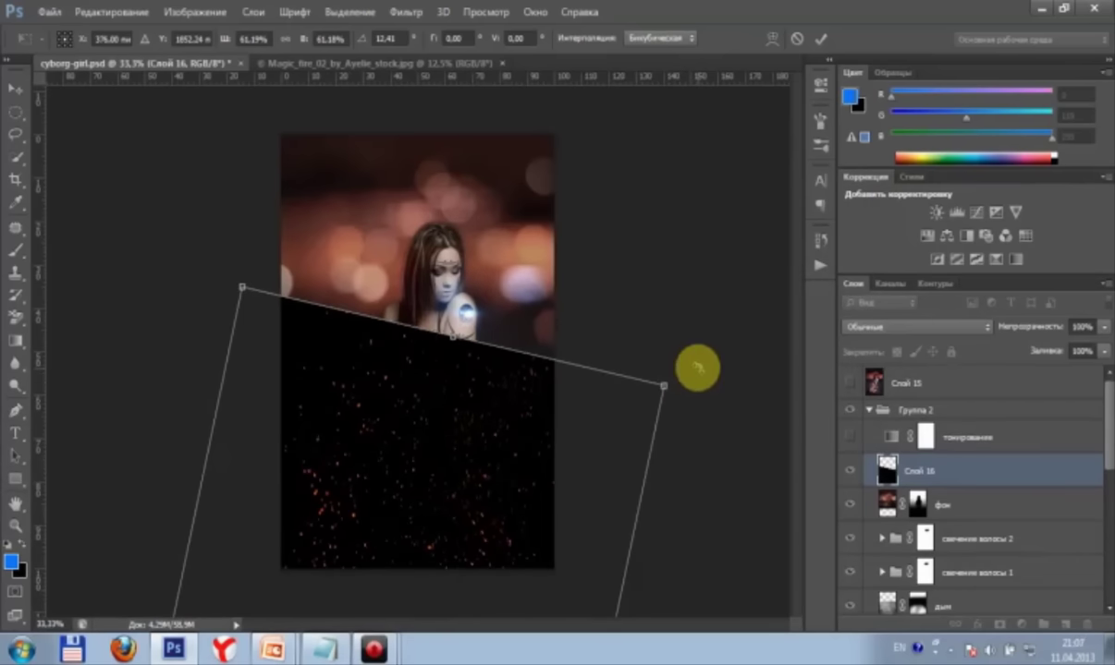
left_click_drag(705, 375, 704, 370)
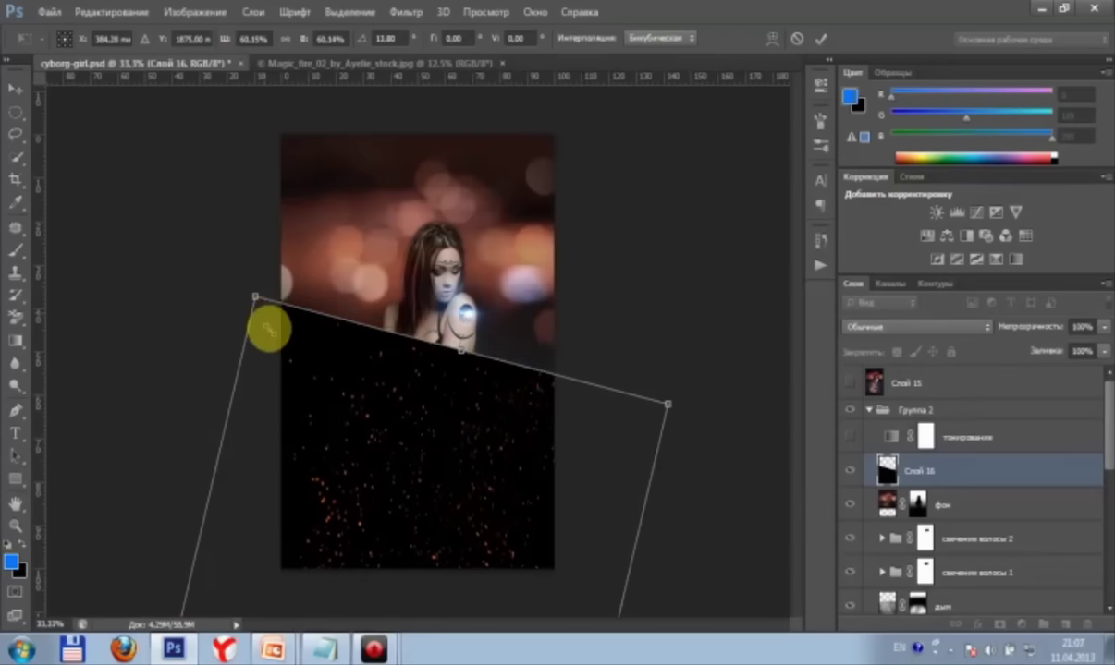
left_click_drag(249, 282, 273, 348)
left_click_drag(343, 507, 330, 474)
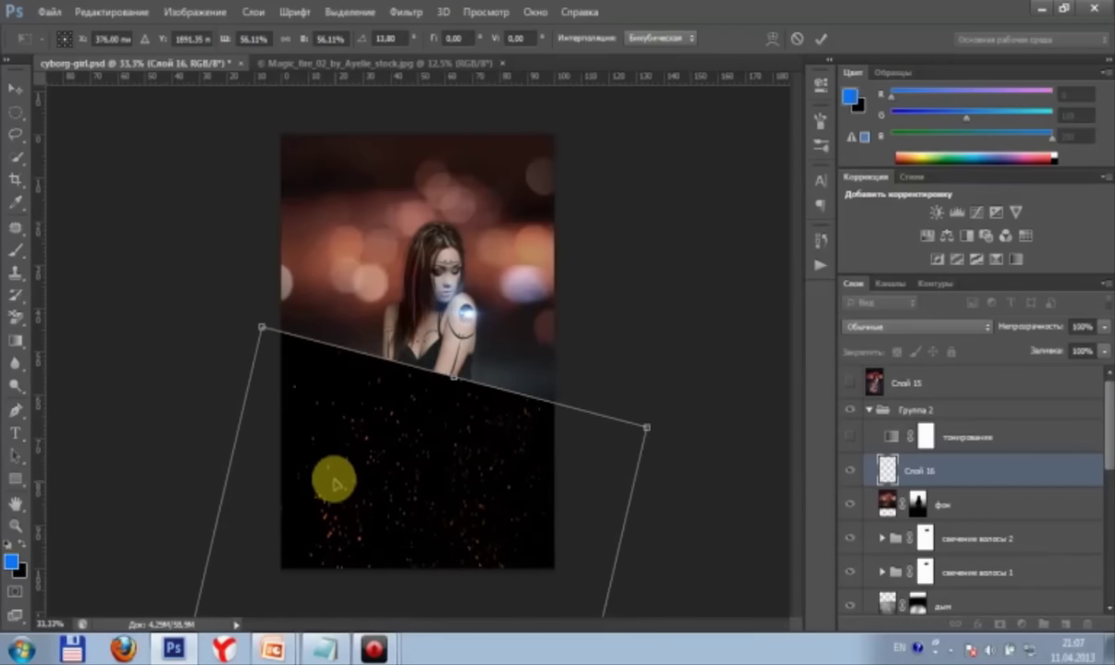
double_click(401, 477)
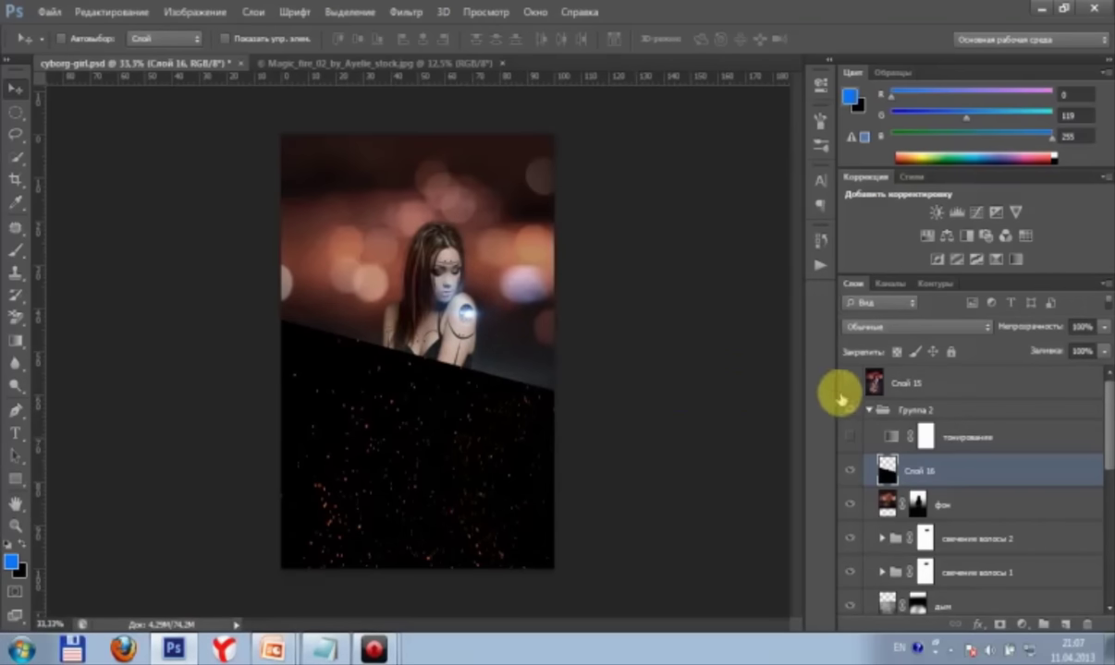
Step: Set Слой 16 to Screen blend mode and add a layer mask
left_click(985, 331)
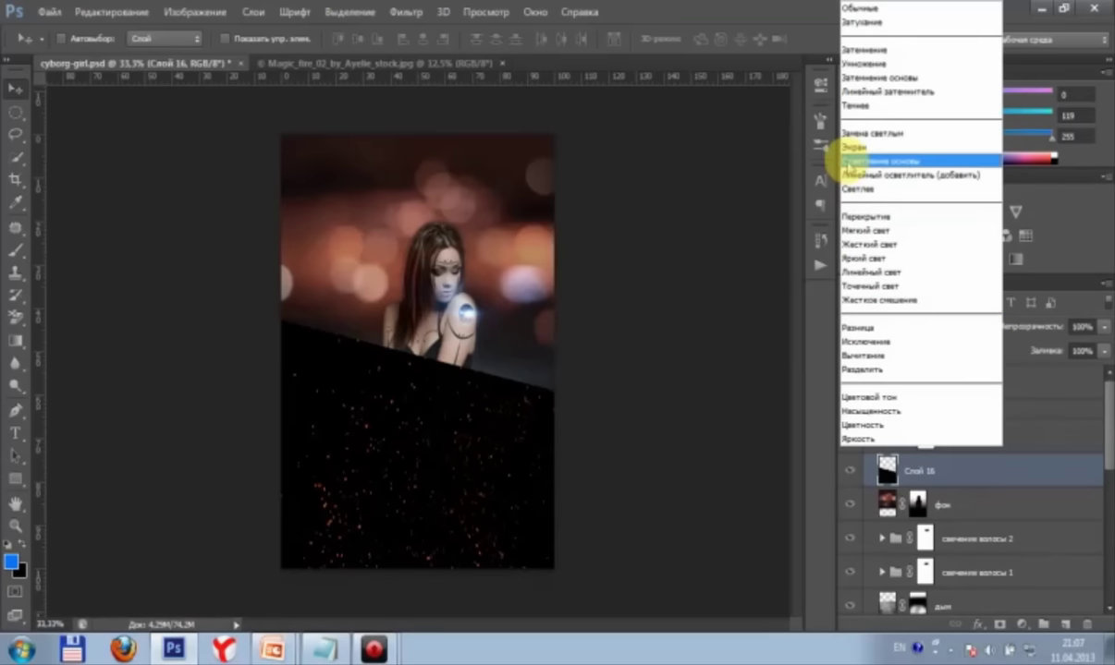
left_click(850, 147)
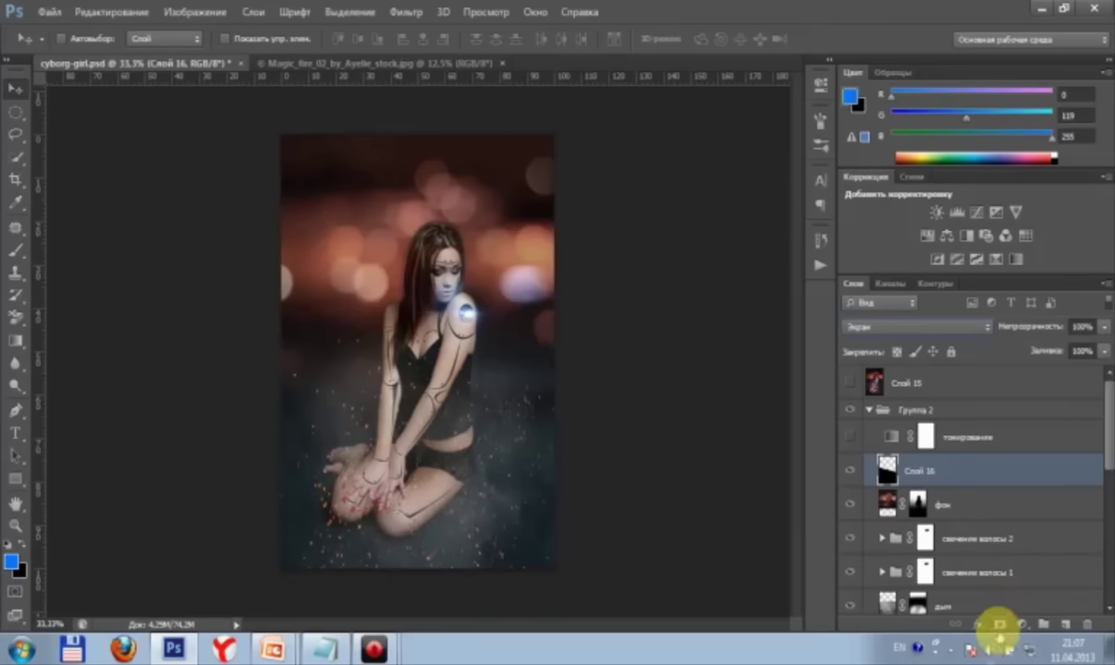
left_click(1001, 625)
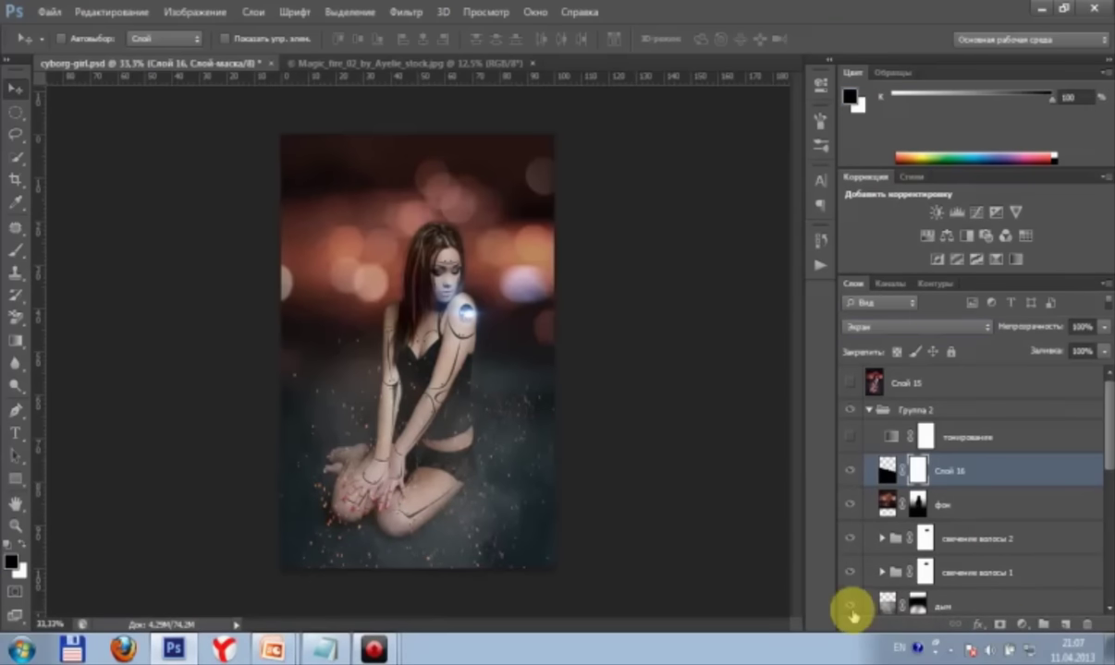
Step: Fade the sparks with several radial gradients on the mask, leaving them around the girl's knees
left_click(17, 339)
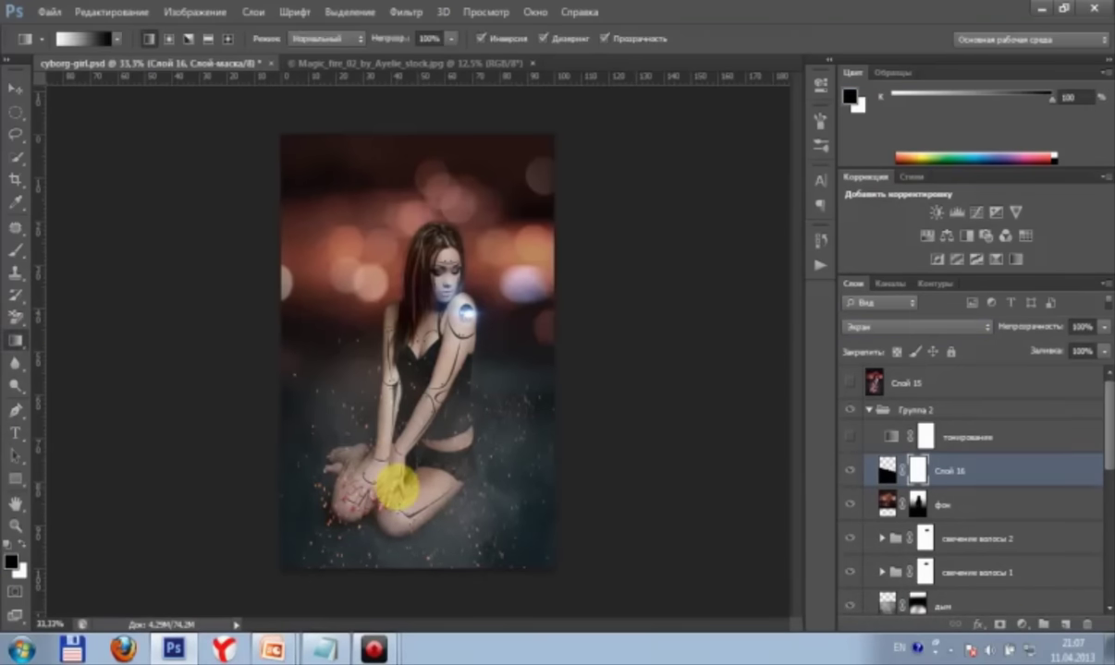
left_click(171, 39)
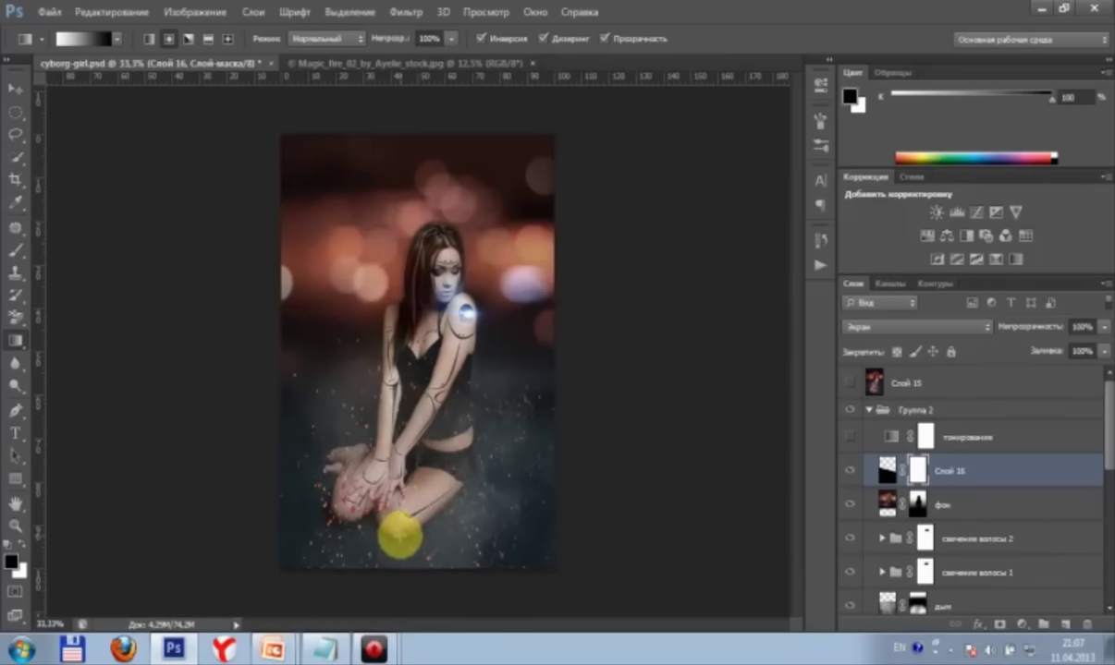
left_click_drag(335, 486, 284, 445)
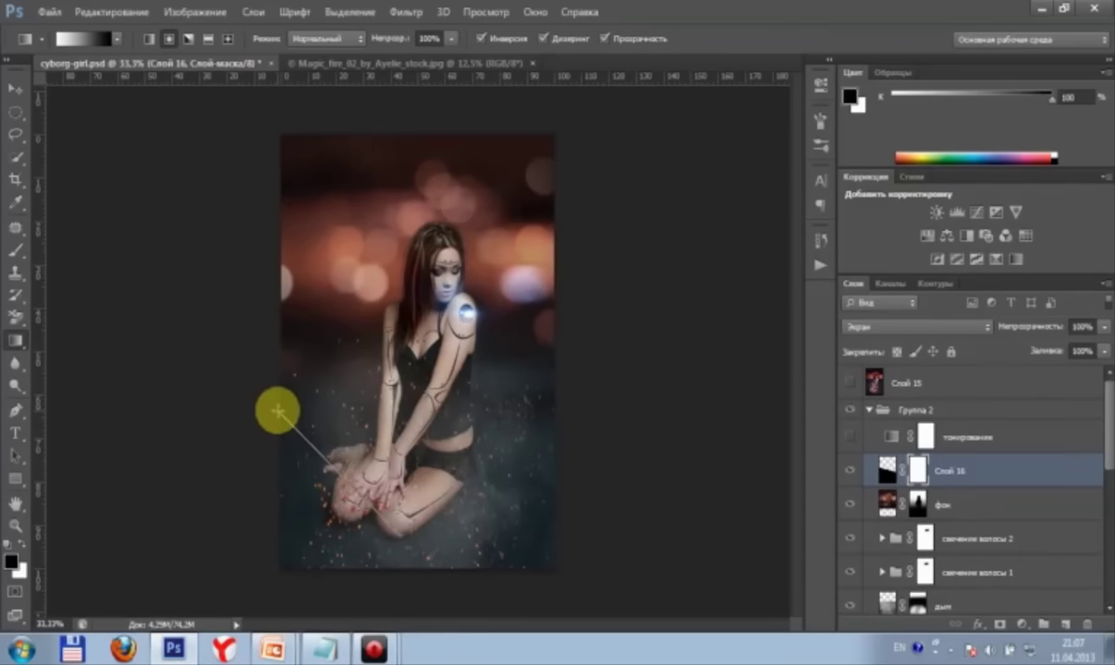
left_click_drag(276, 408, 278, 408)
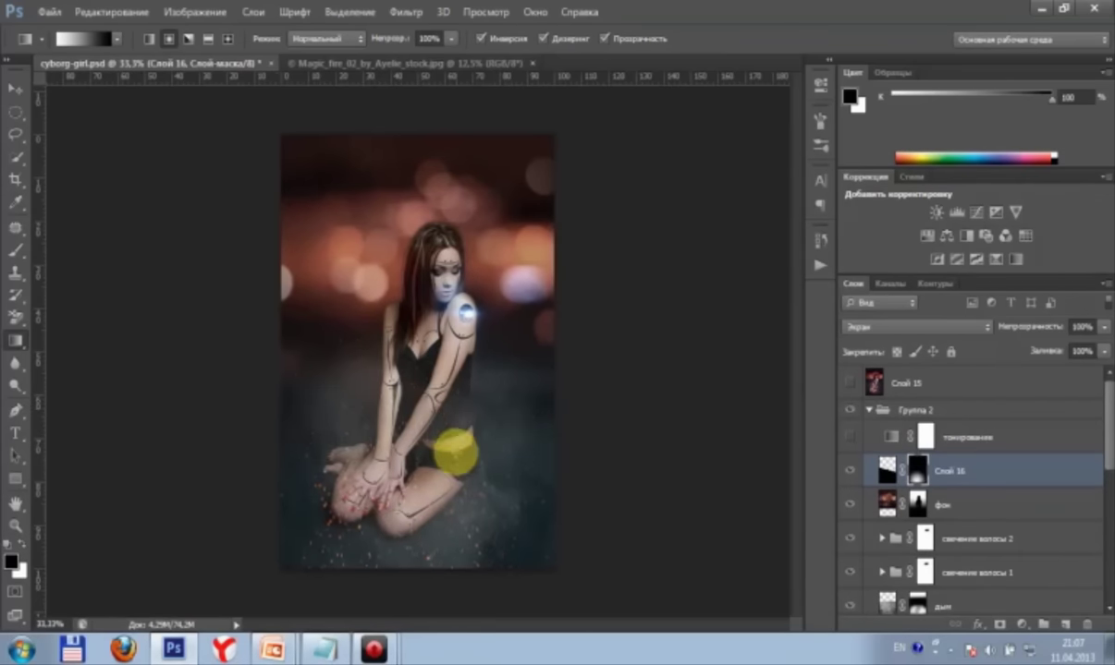
mouse_move(330, 462)
left_mouse_down()
mouse_move(230, 379)
mouse_move(348, 523)
left_mouse_up()
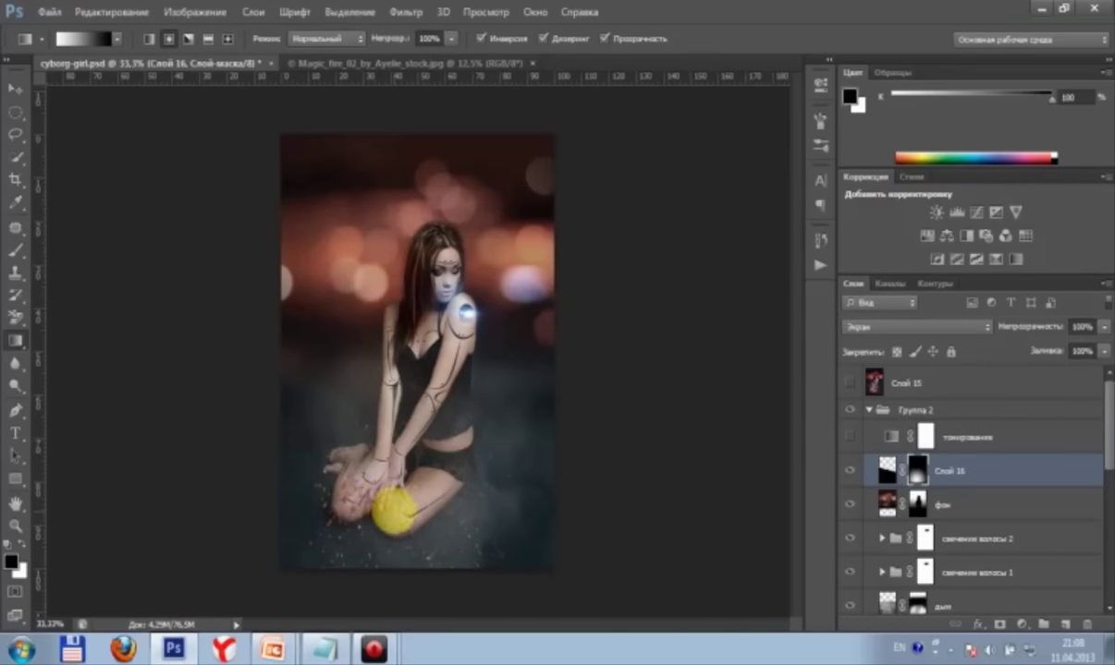
mouse_move(333, 479)
left_mouse_down()
mouse_move(213, 422)
mouse_move(144, 431)
left_mouse_up()
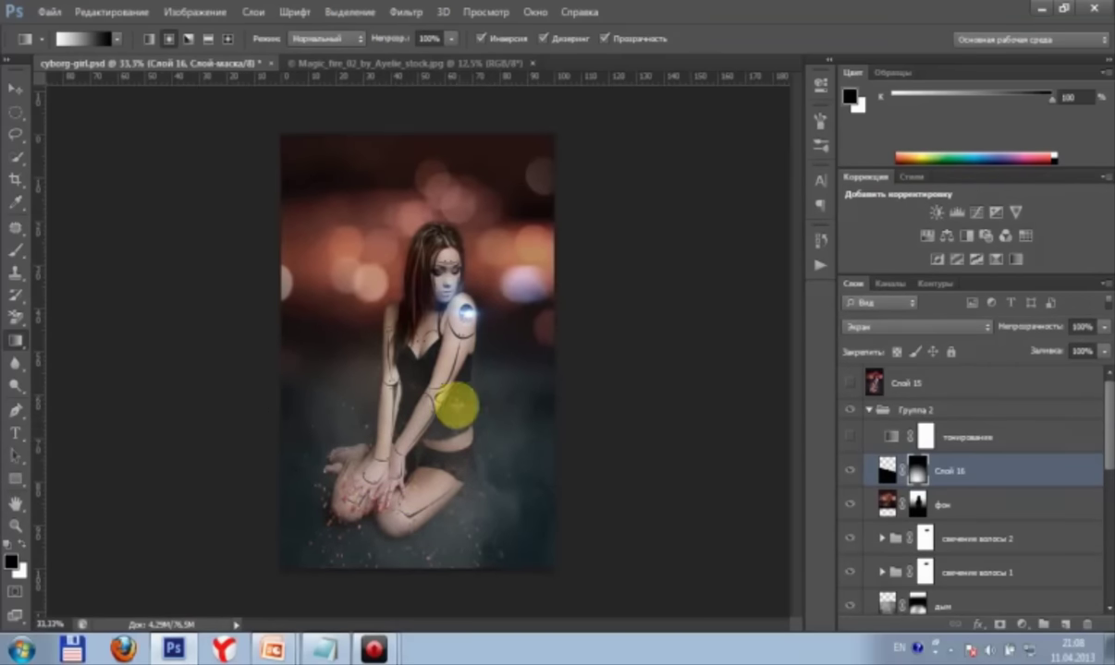
left_click_drag(374, 515, 248, 472)
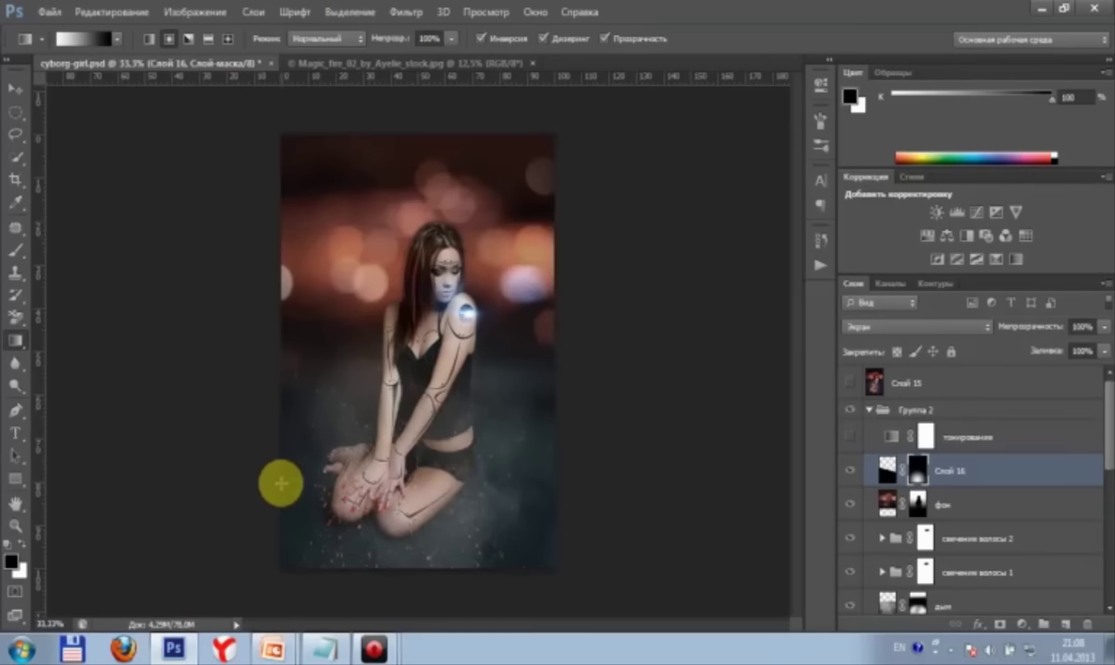
left_click(14, 88)
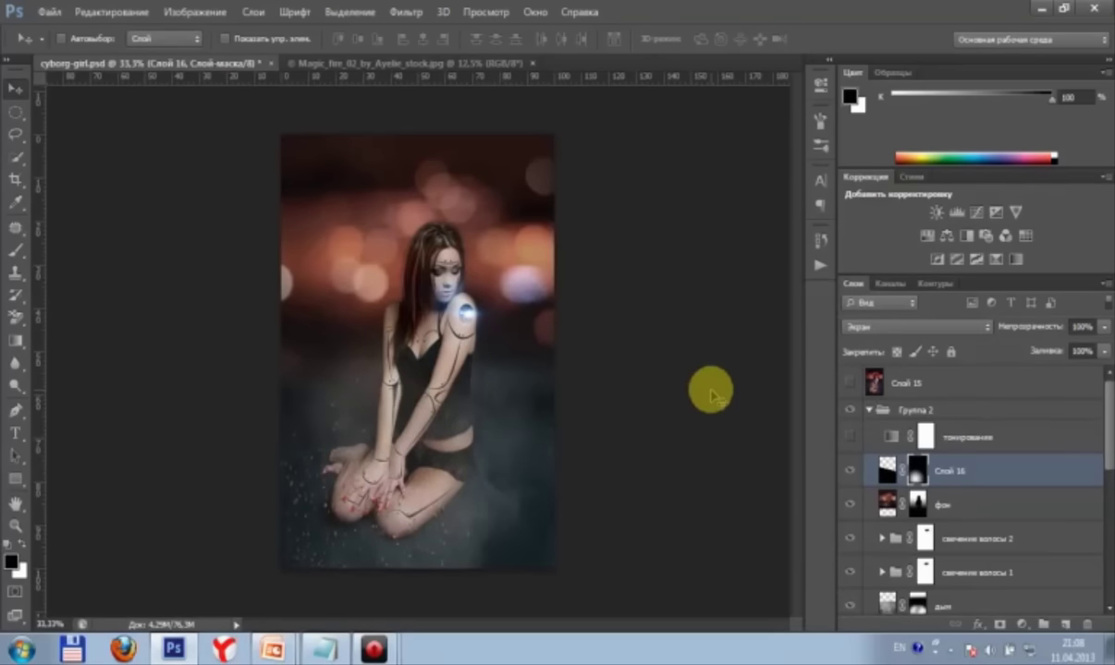
left_click(887, 473)
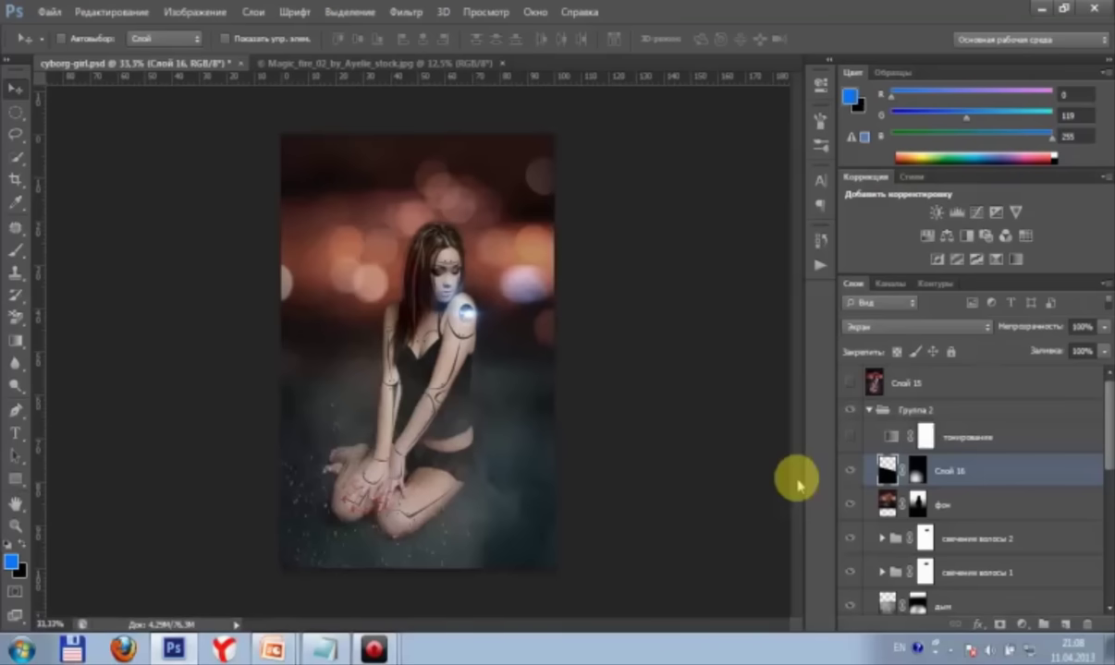
Step: Duplicate the Слой 16 sparks layer and select the new Слой 16 копия
key("ctrl+j")
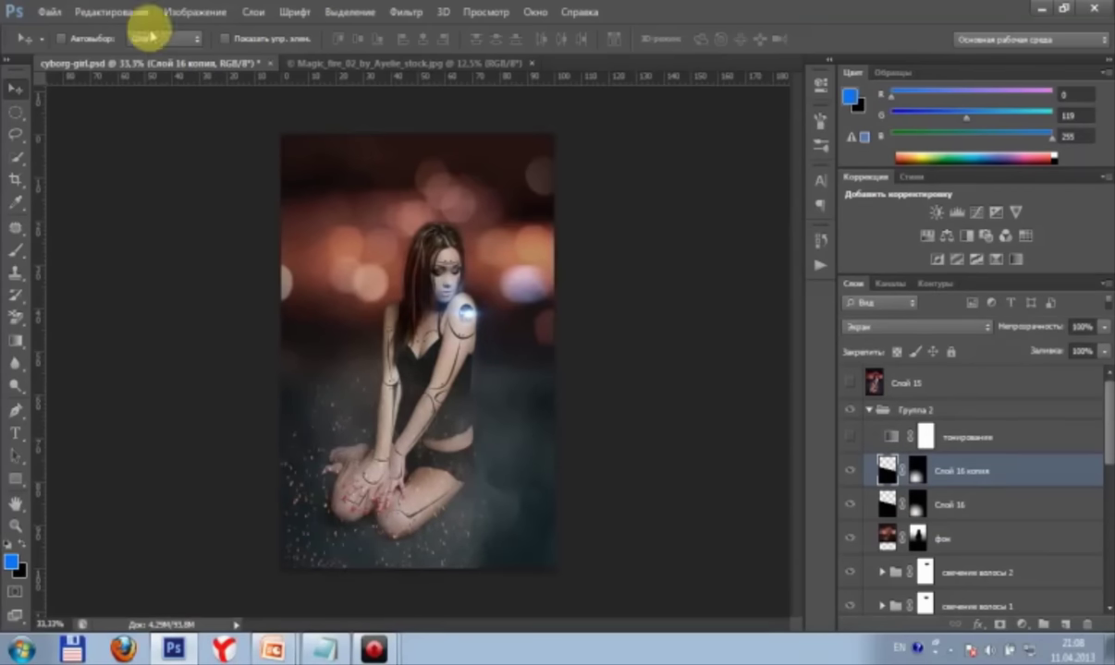
left_click(884, 505)
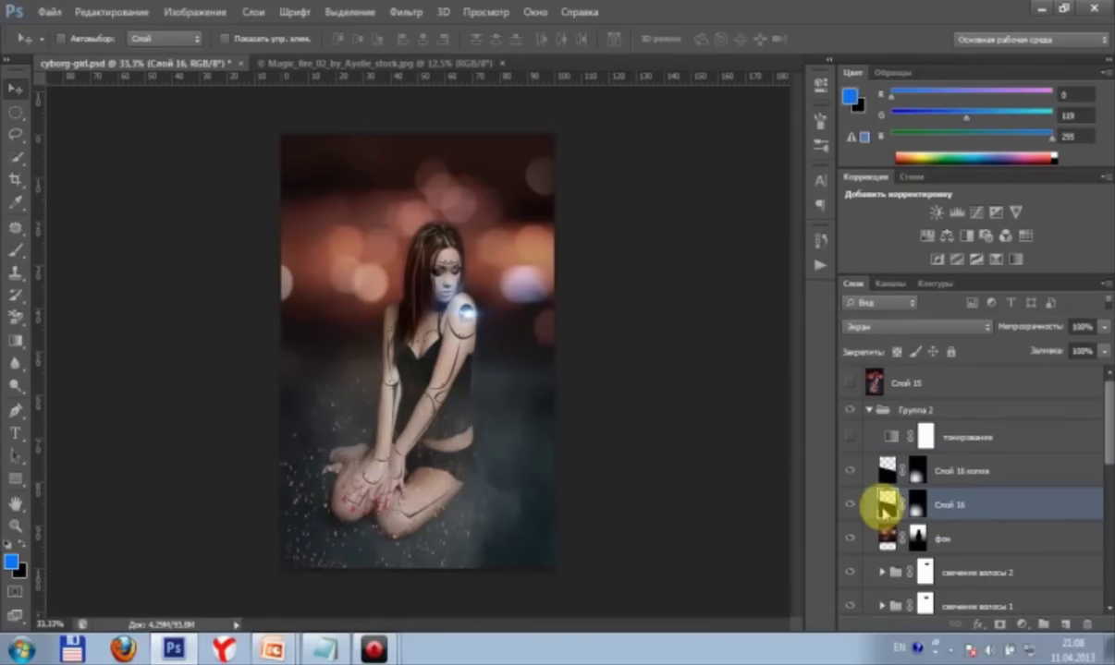
right_click(885, 508)
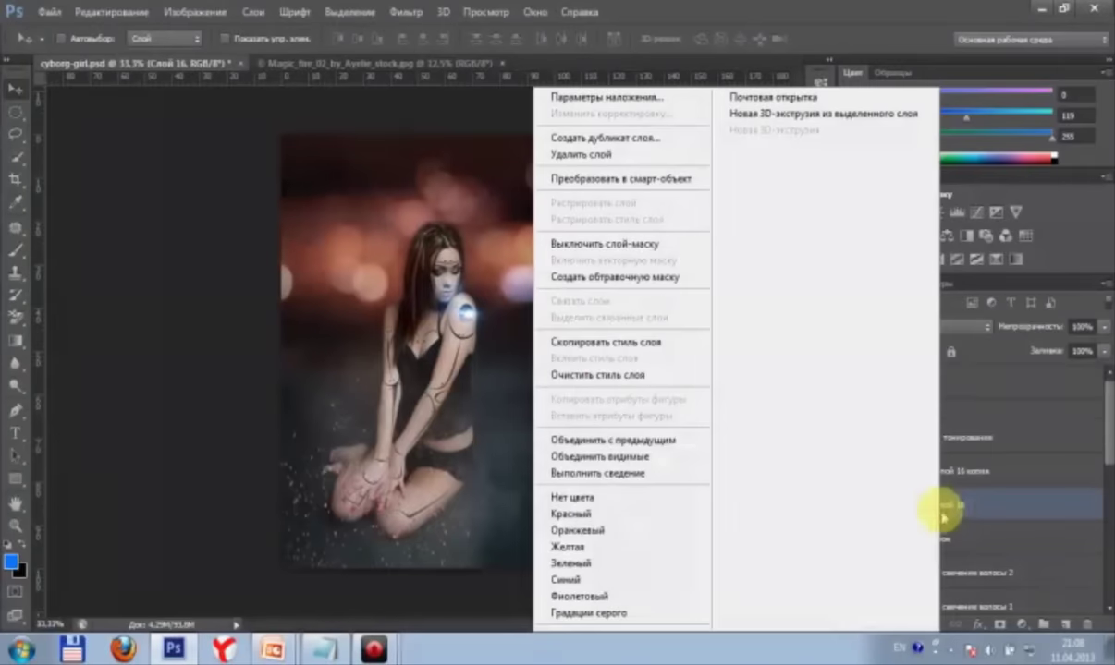
right_click(919, 508)
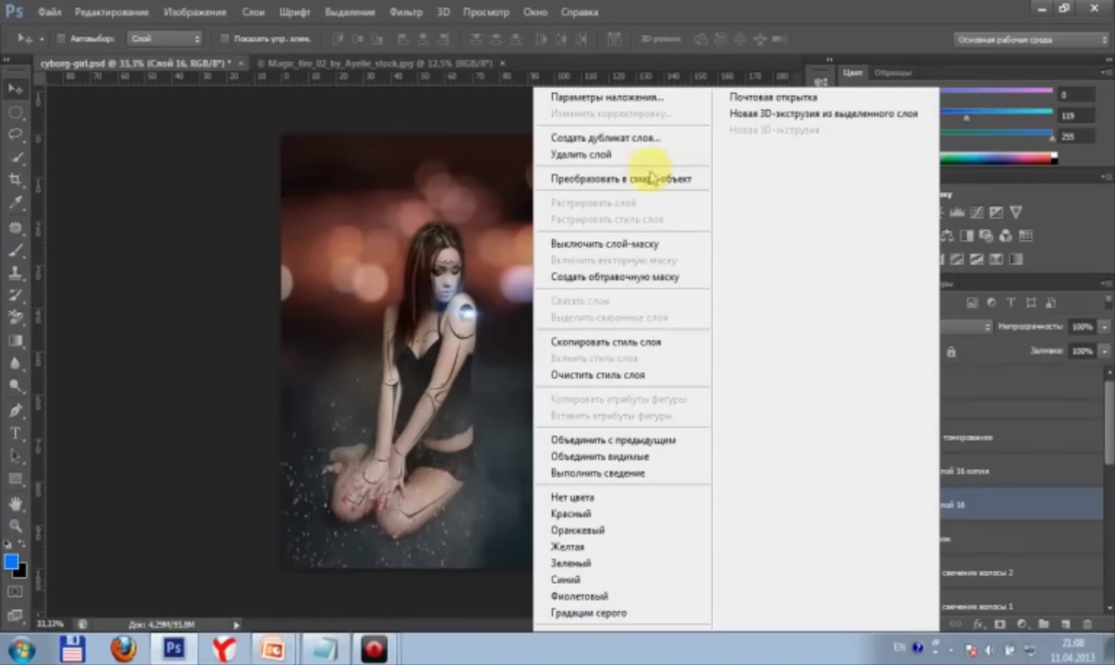
left_click(952, 505)
left_click(884, 473)
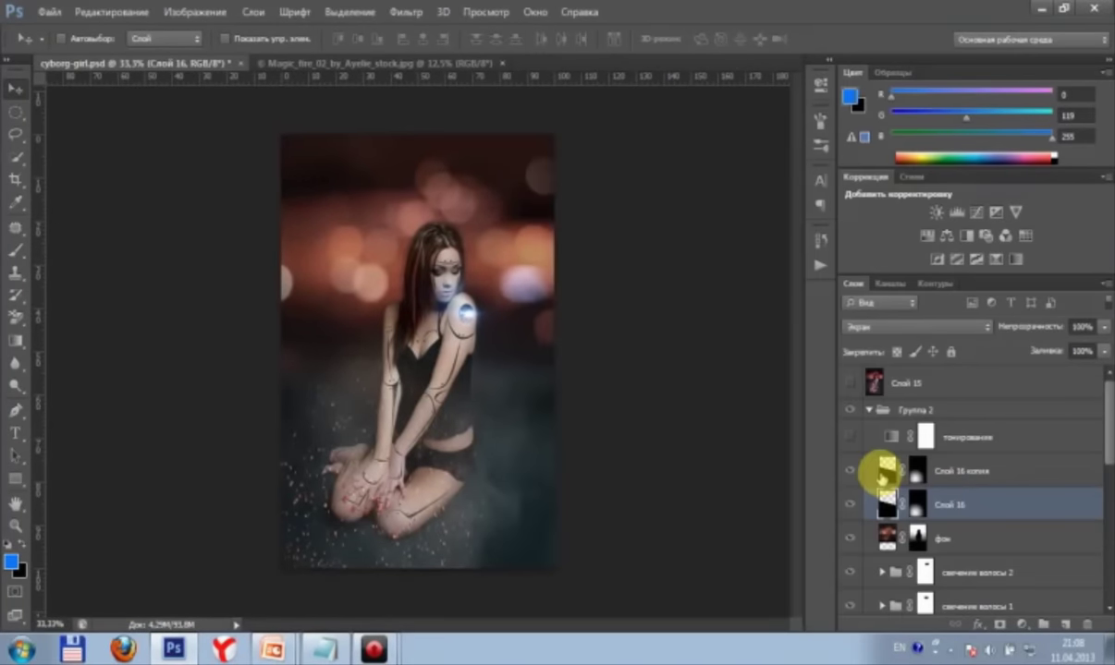
left_click(885, 473)
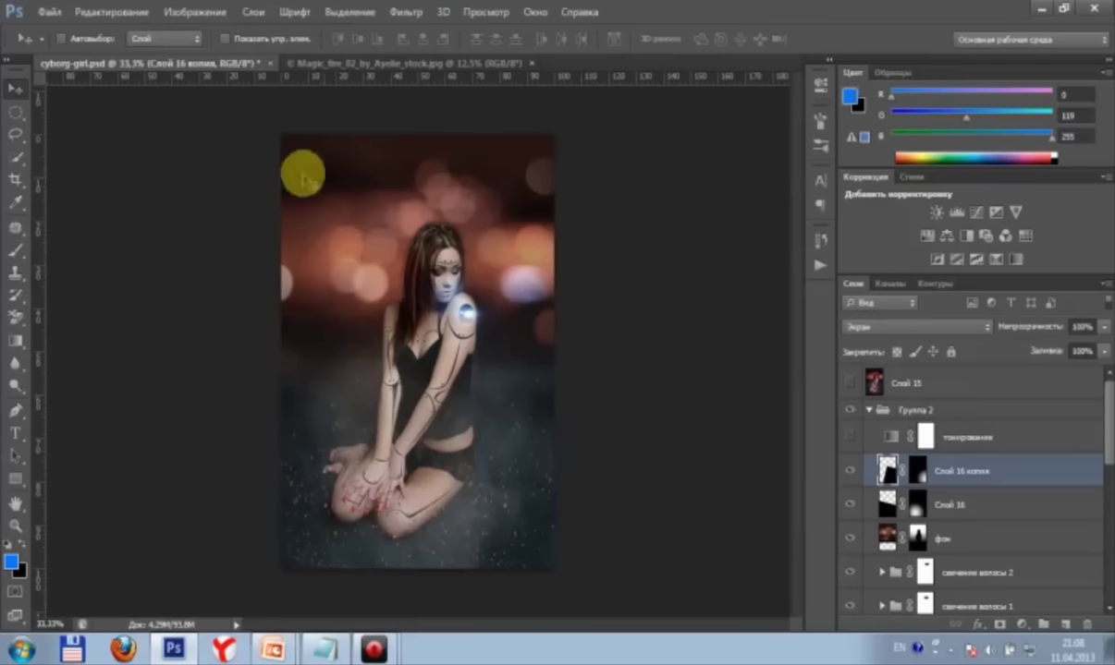
Step: Free-transform Слой 16 копия, rotating it about -22.8°, then target its mask
left_click(111, 12)
left_click(203, 319)
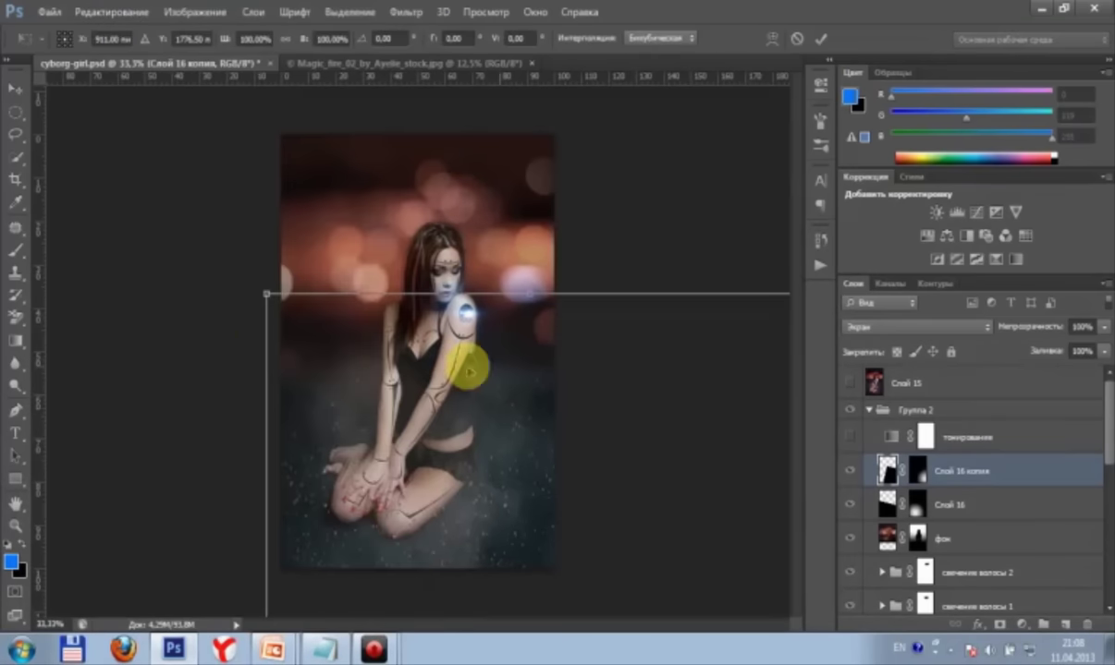
left_click_drag(231, 328, 177, 463)
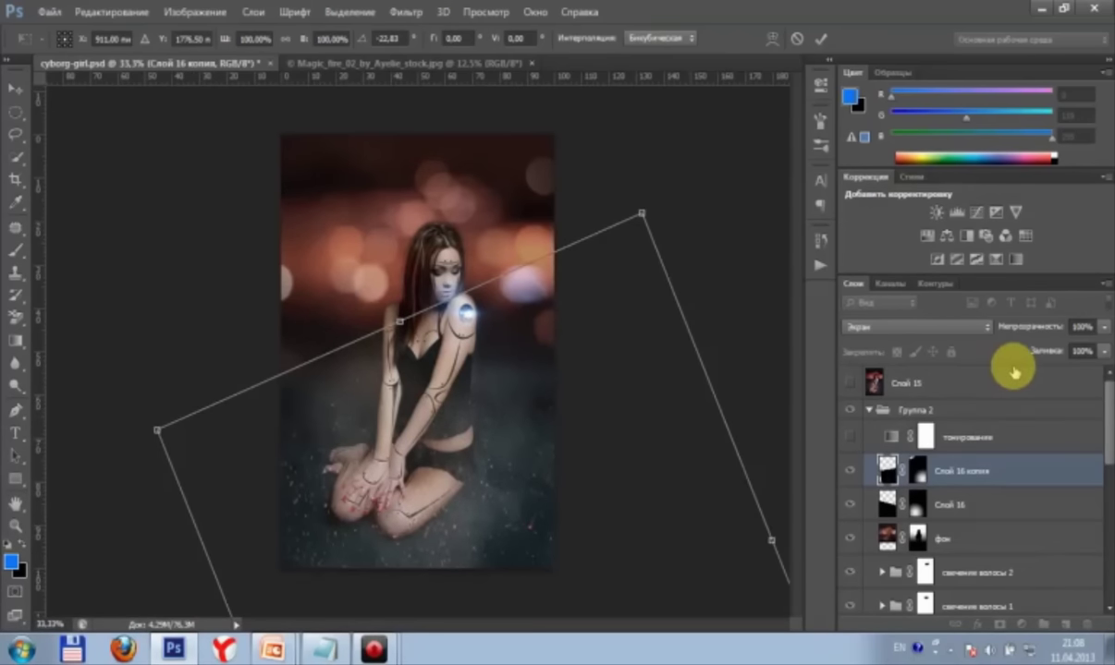
key("Return")
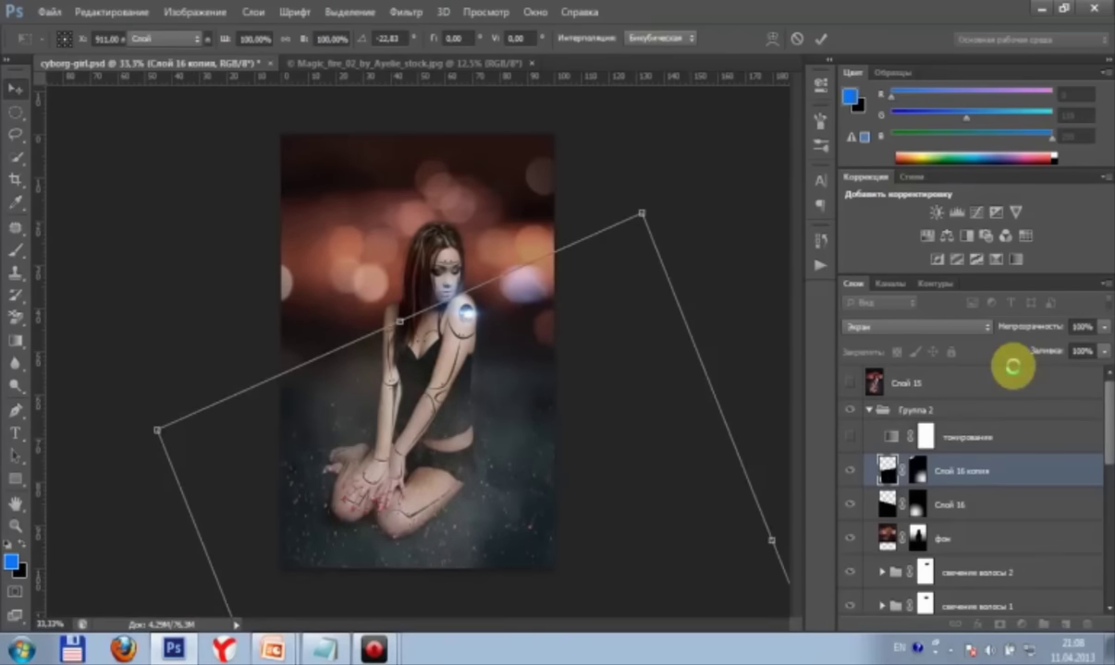
left_click(918, 473)
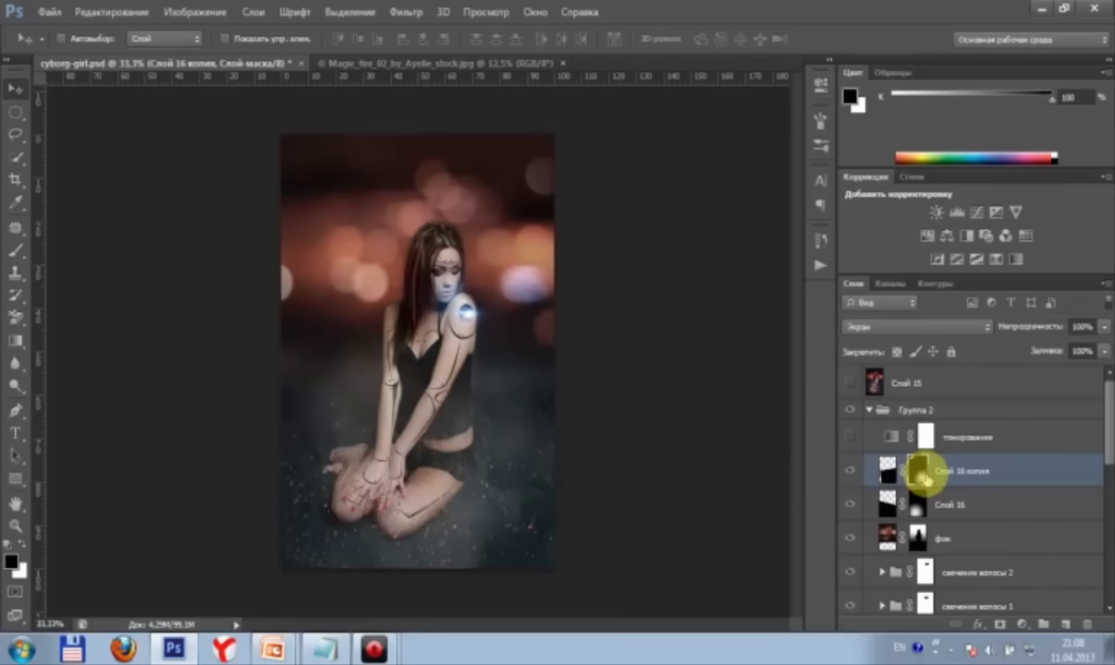
right_click(920, 468)
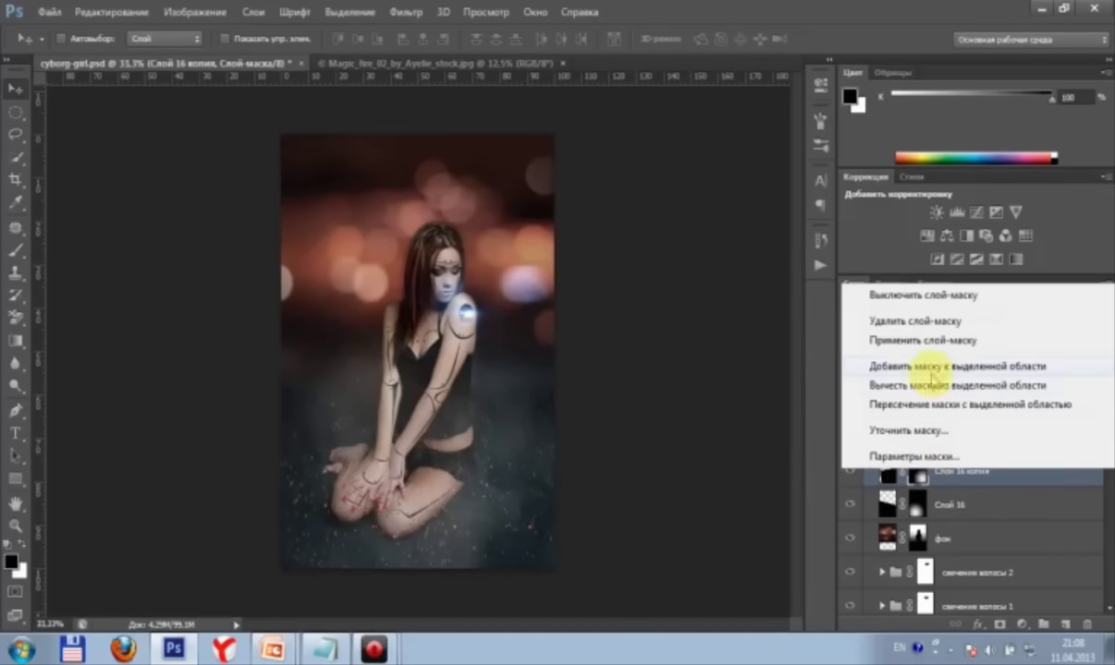
left_click(921, 320)
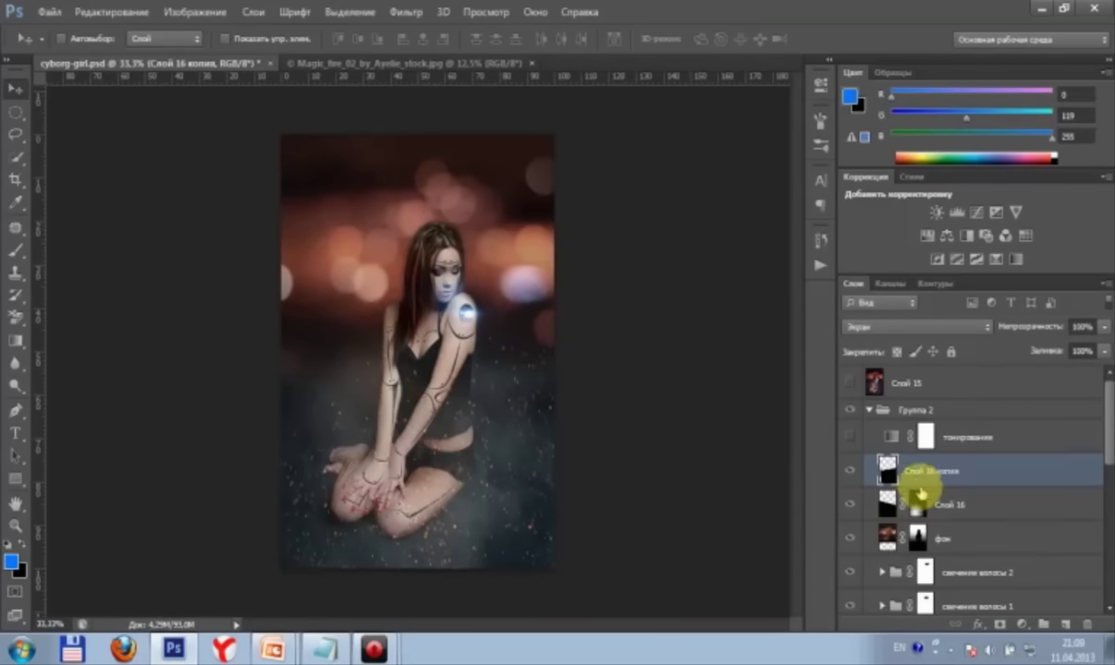
left_click(998, 623)
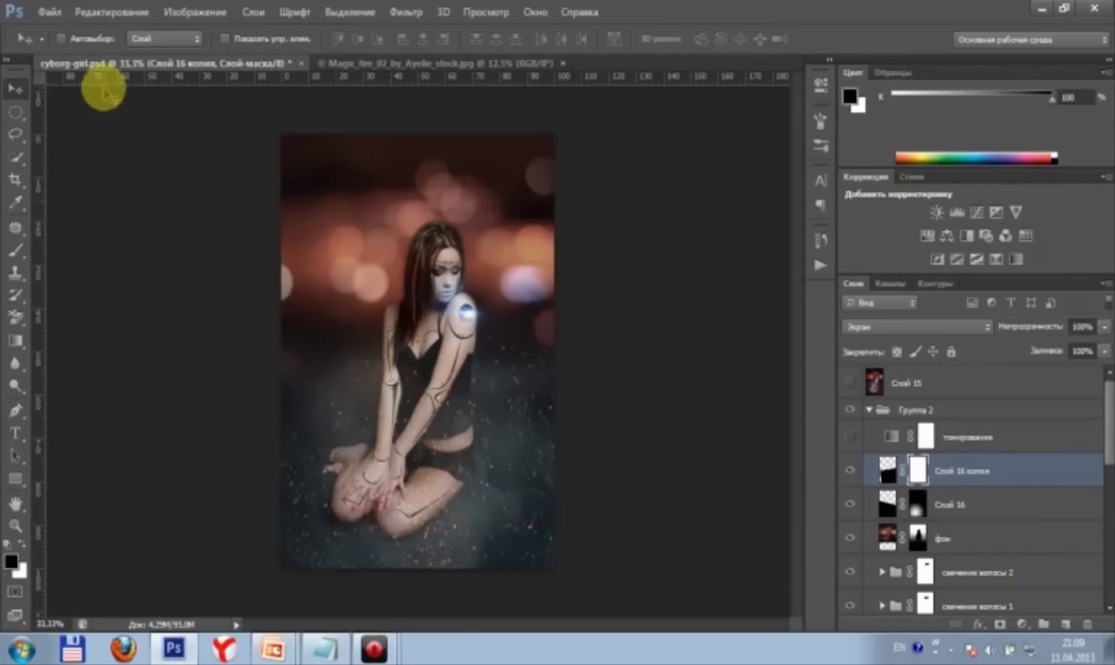
left_click(14, 339)
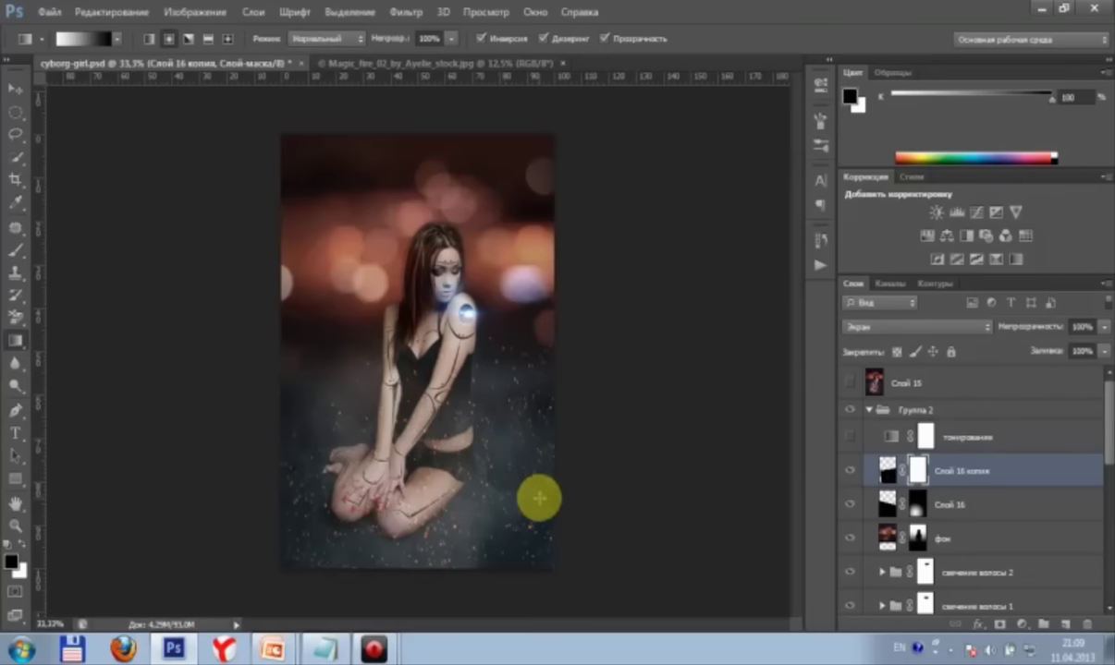
left_click_drag(539, 499, 367, 352)
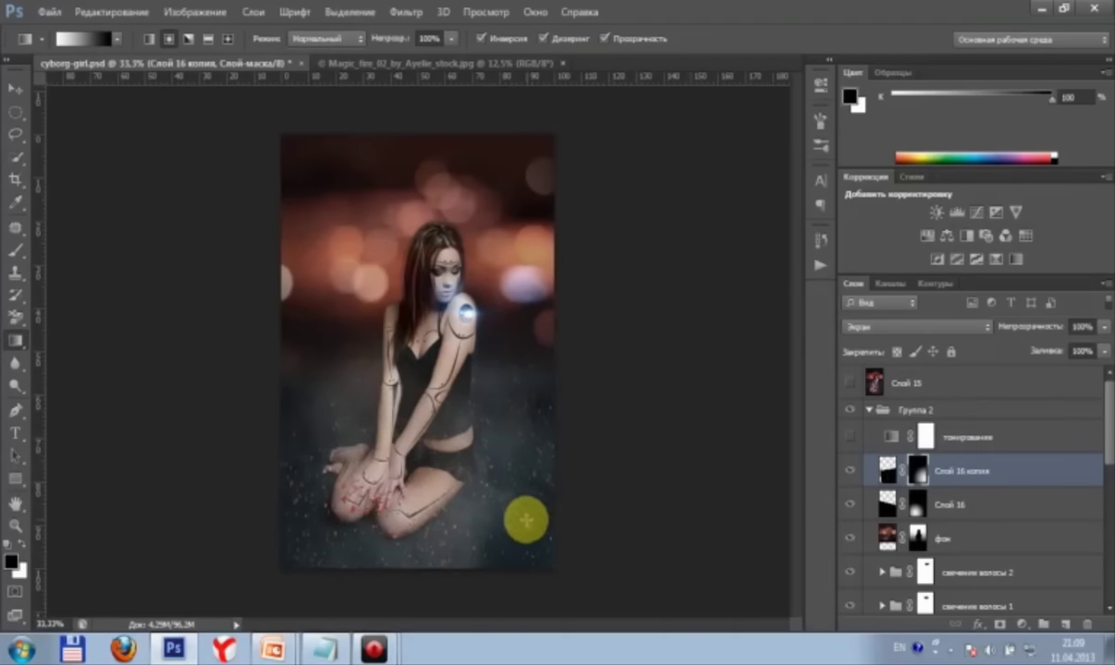
left_click_drag(533, 534, 468, 425)
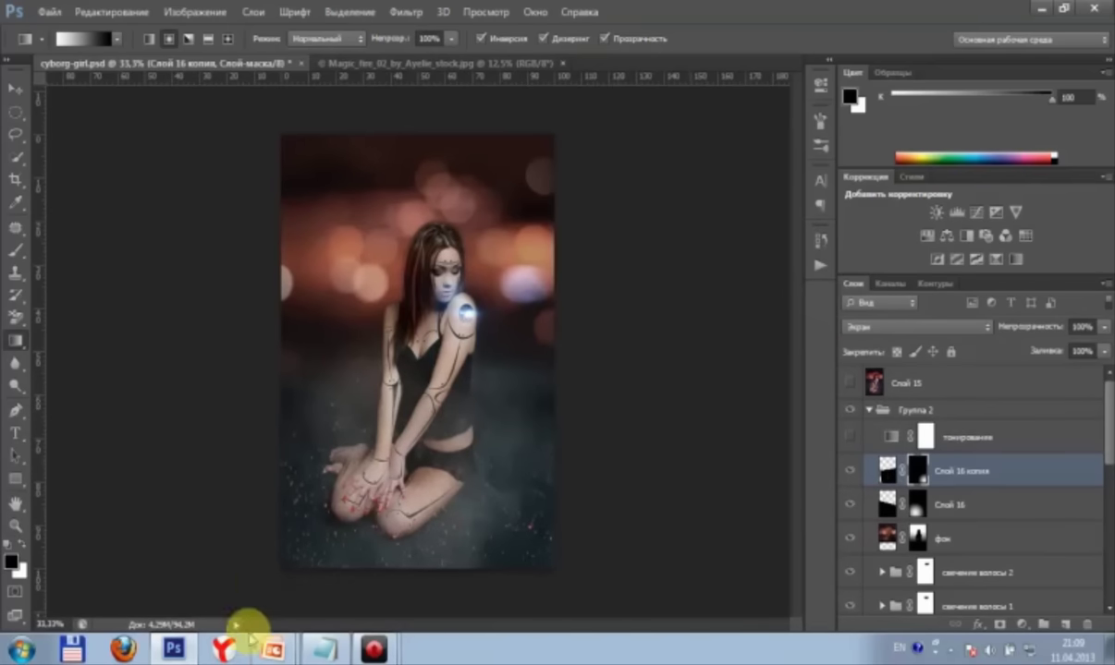
key("alt+shift")
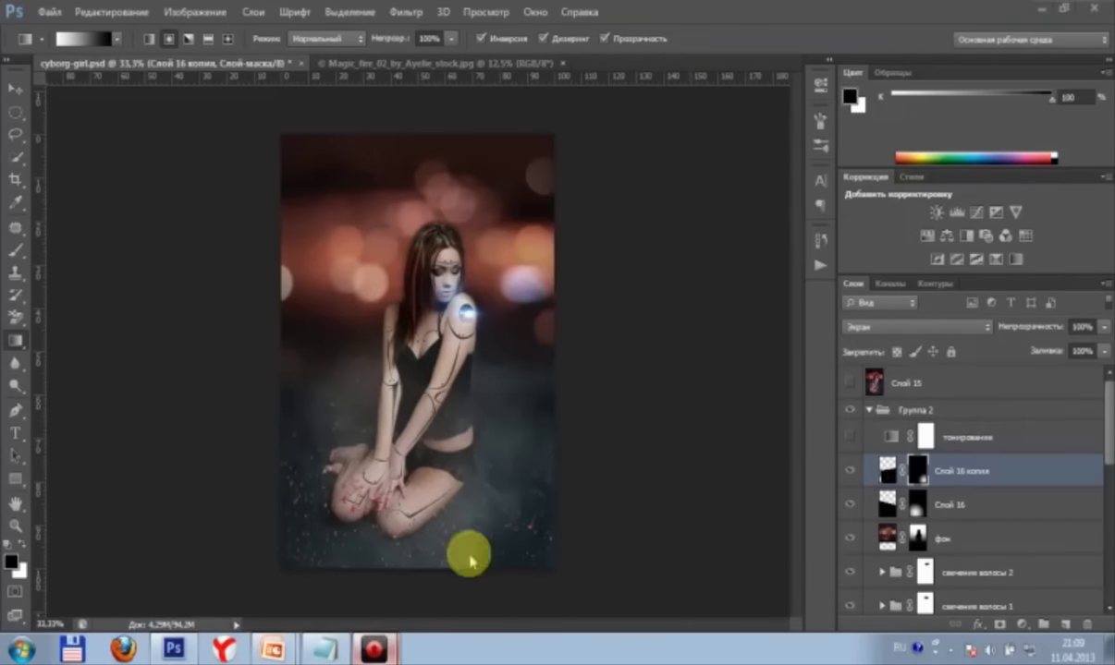
key("alt+shift")
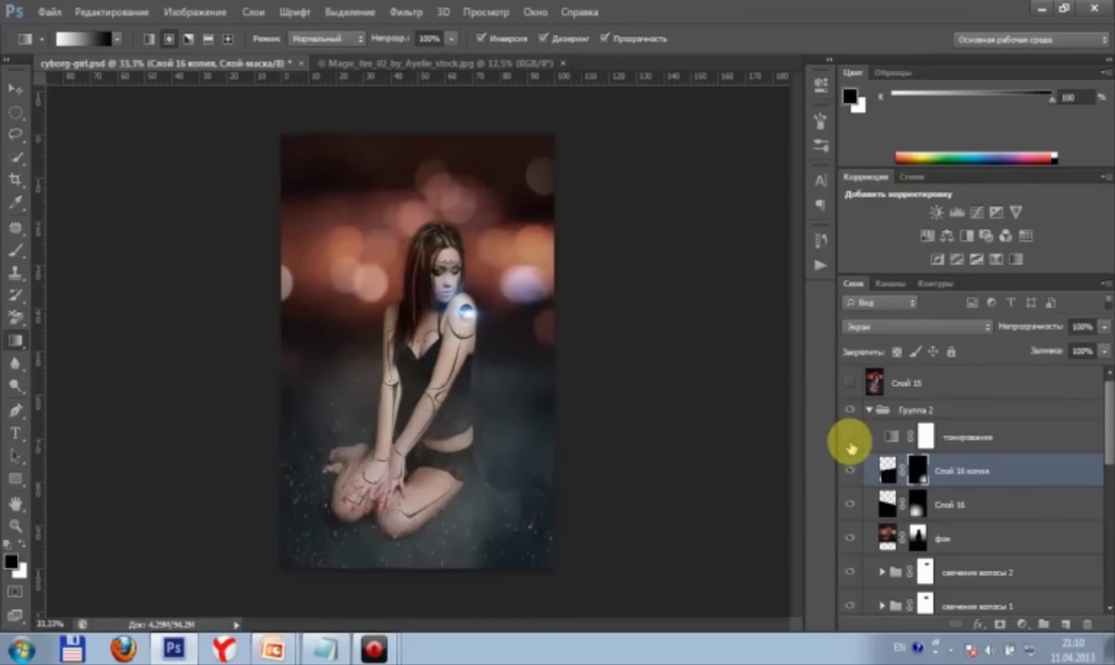
Step: Turn off the тонирование layer's visibility in the Layers panel
left_click(850, 438)
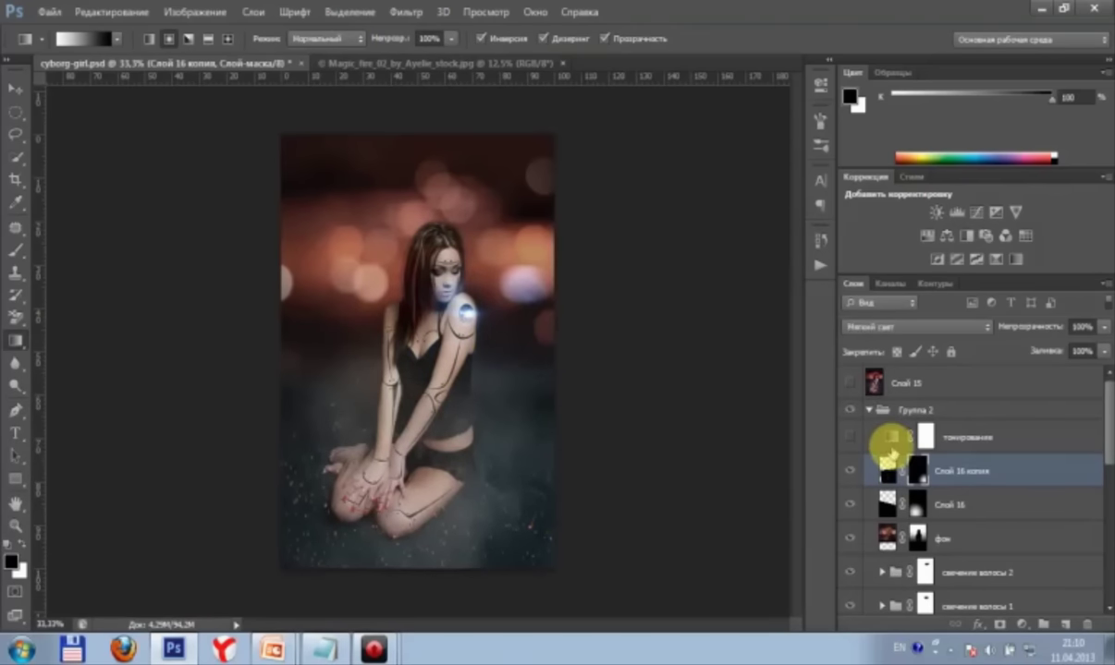
Step: Show the тонирование layer again at 100% opacity in Normal blend mode
left_click(889, 438)
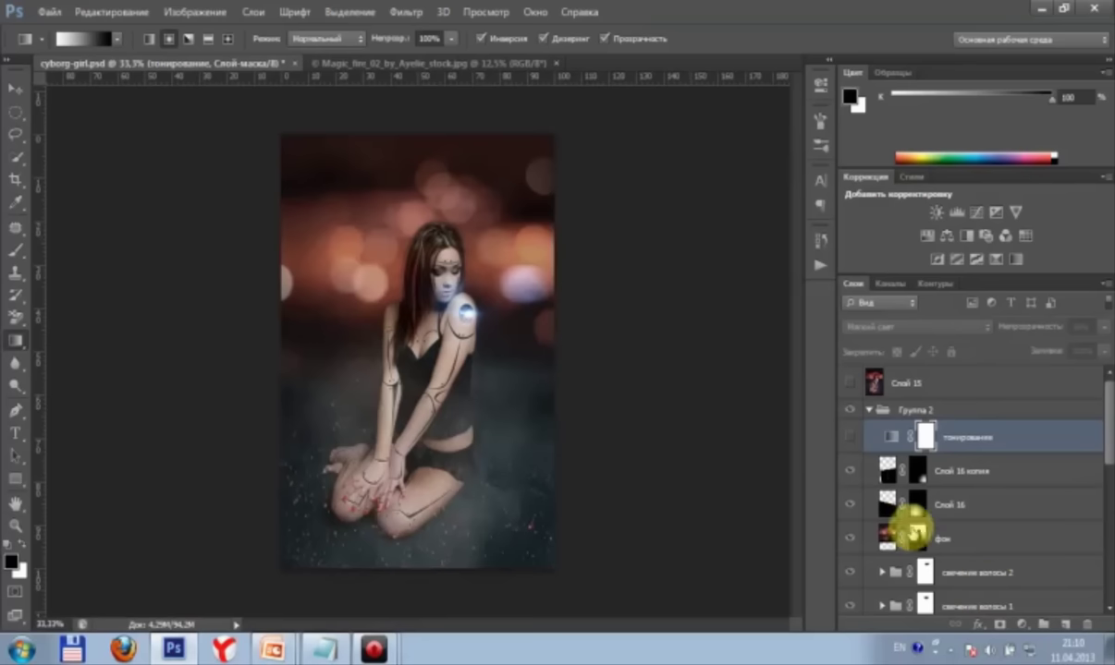
left_click(887, 436)
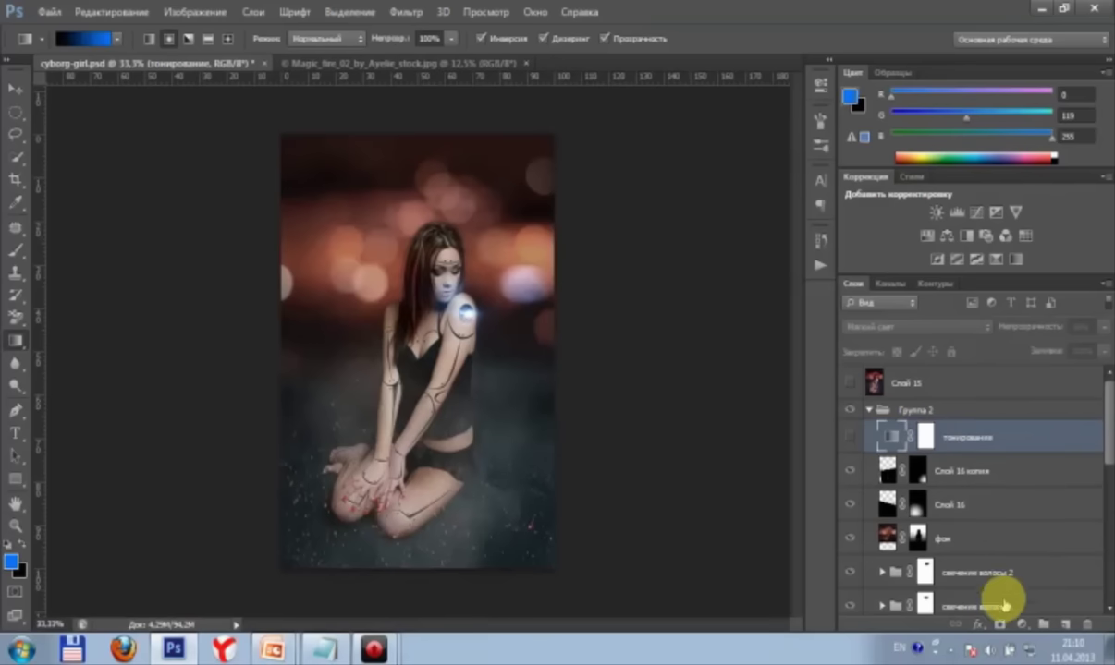
left_click(1021, 625)
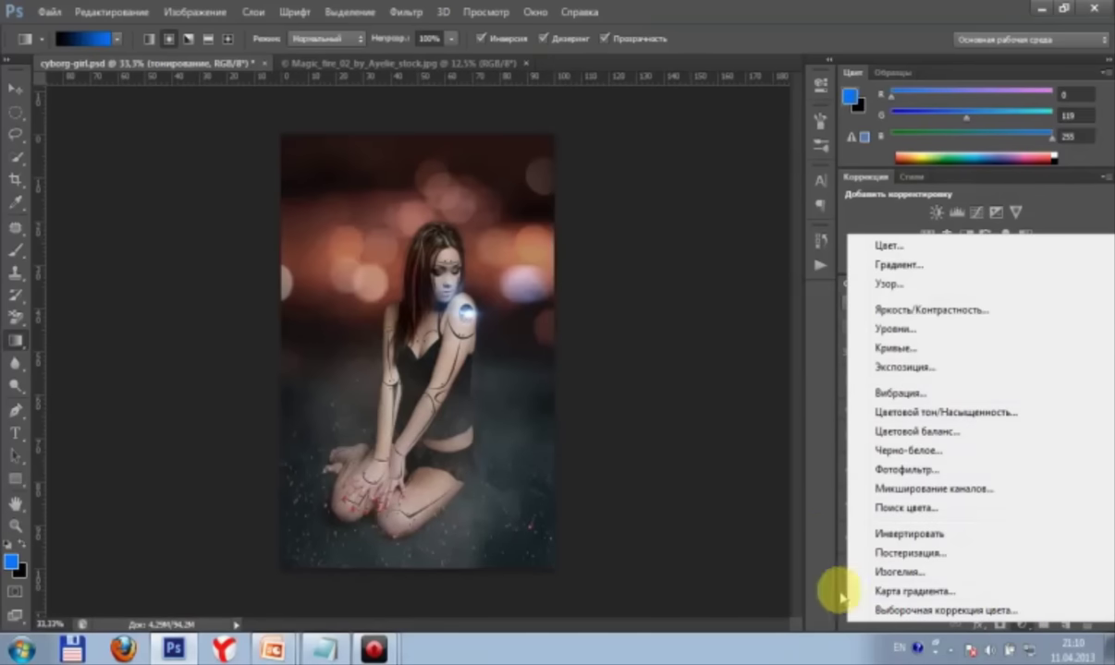
left_click(857, 634)
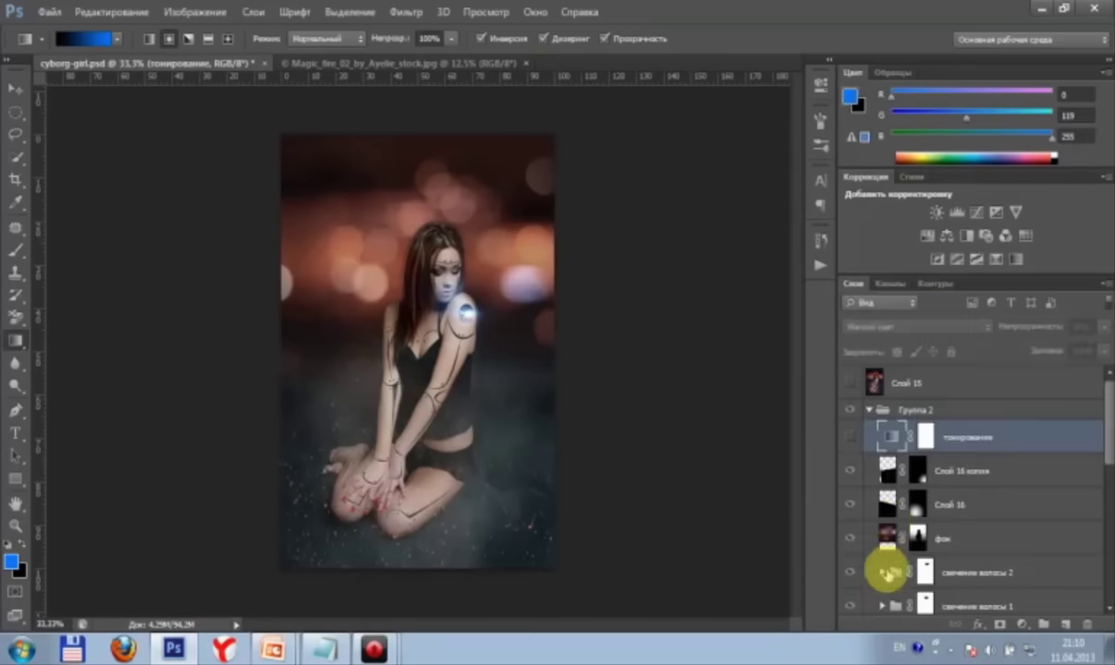
left_click(849, 438)
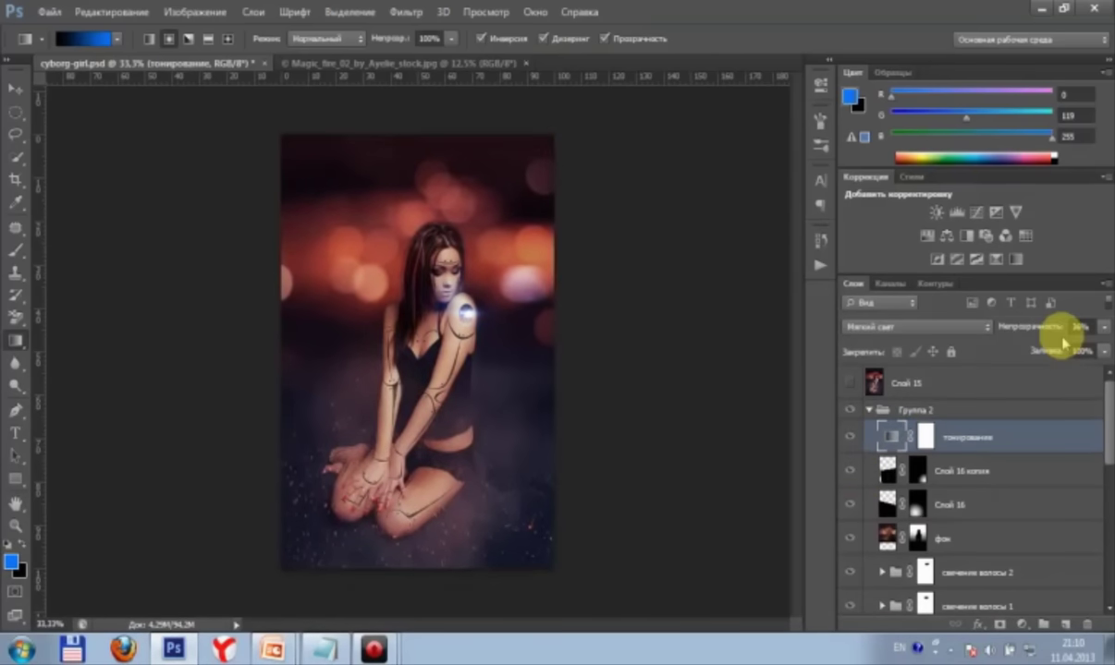
left_click(1103, 327)
left_click_drag(1058, 347, 1091, 347)
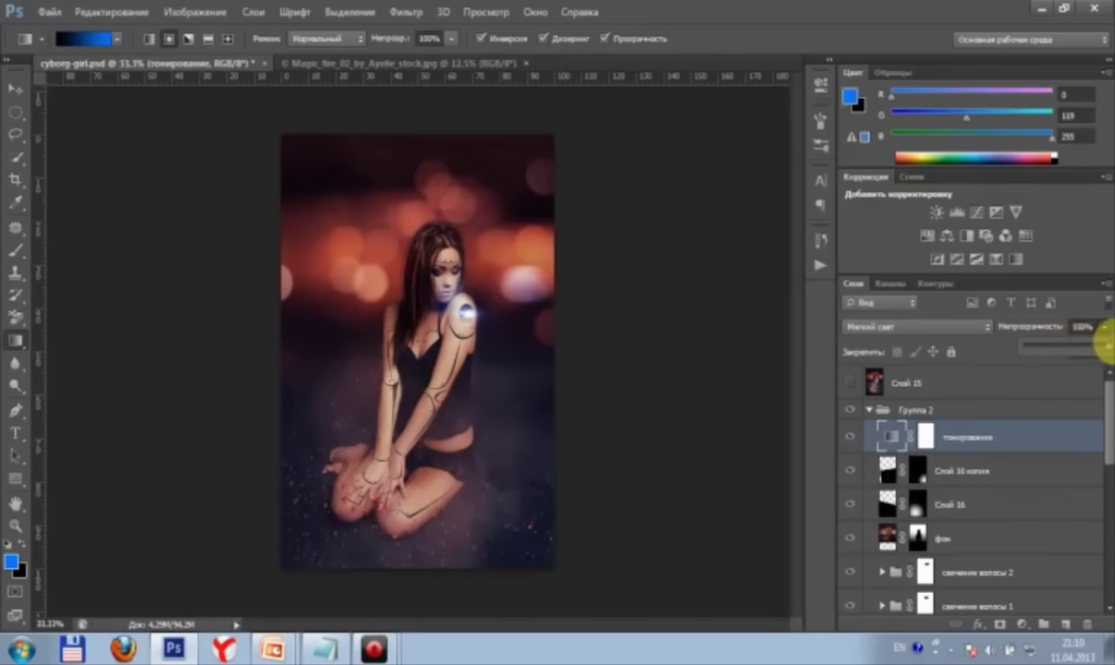
left_click(983, 329)
left_click(911, 7)
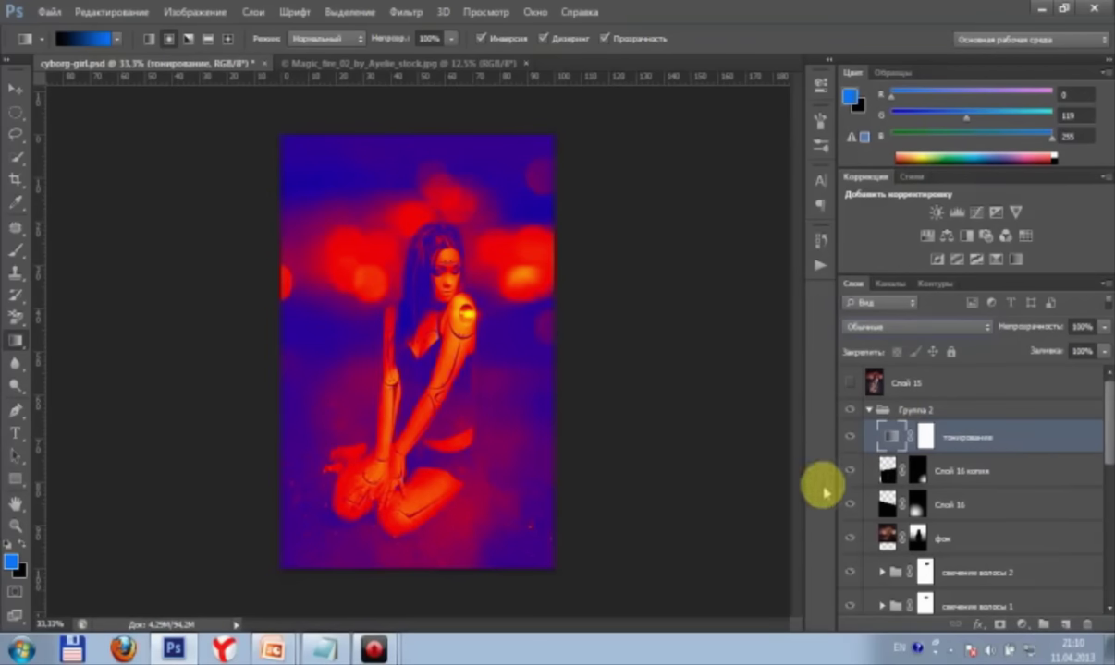
Step: Reset the gradient map presets to defaults and apply the blue, red, yellow gradient
double_click(885, 434)
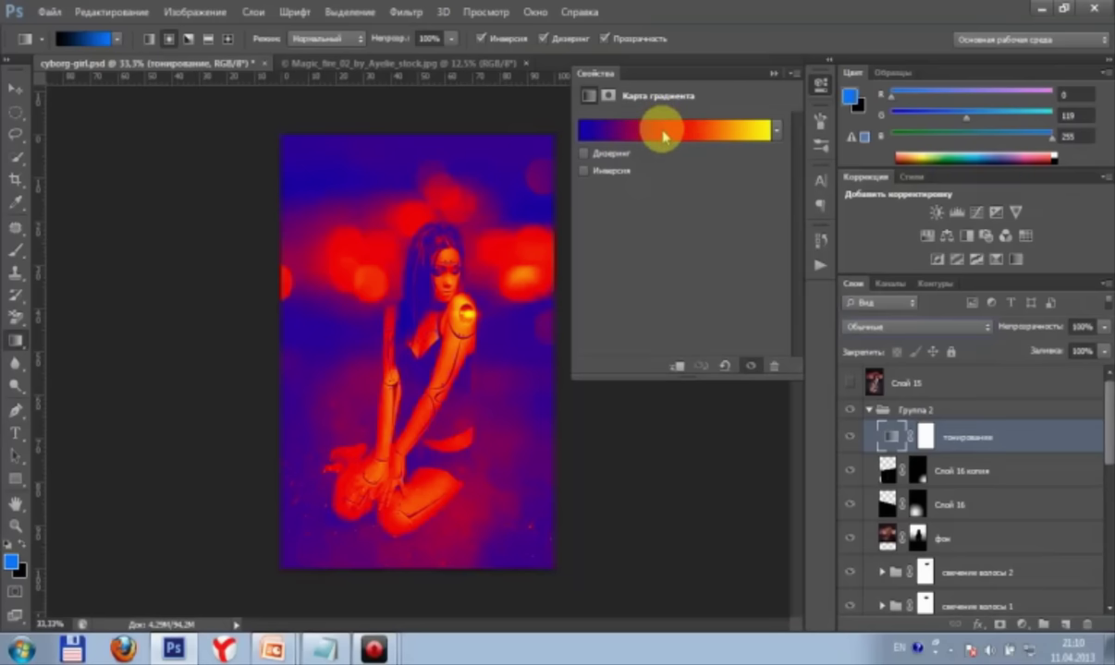
left_click(663, 136)
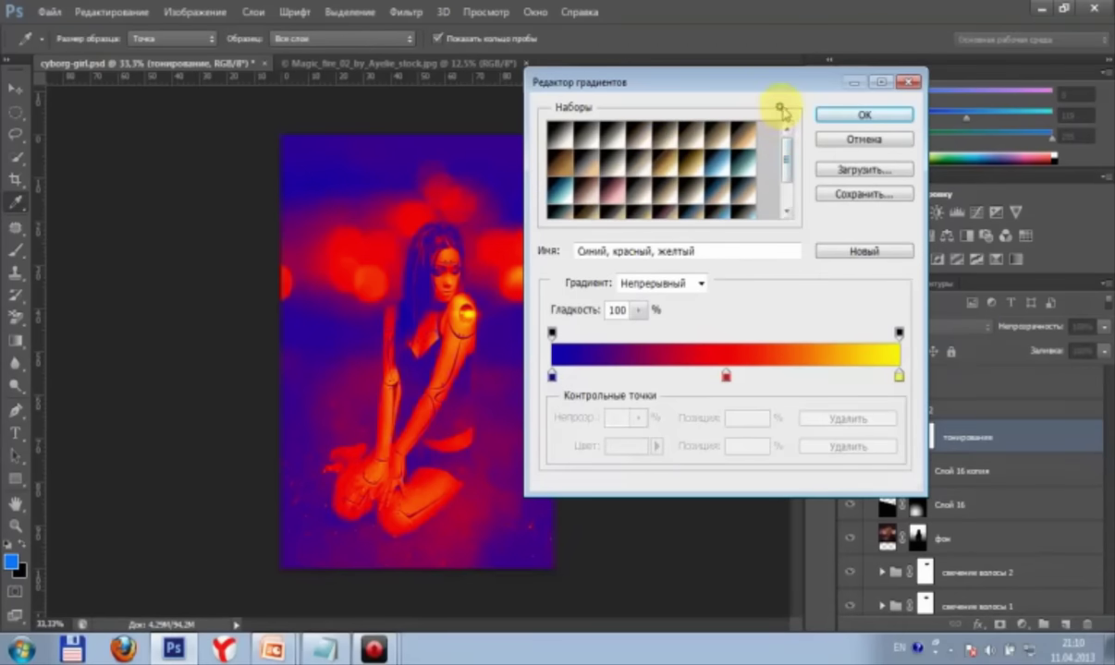
left_click_drag(758, 86, 708, 97)
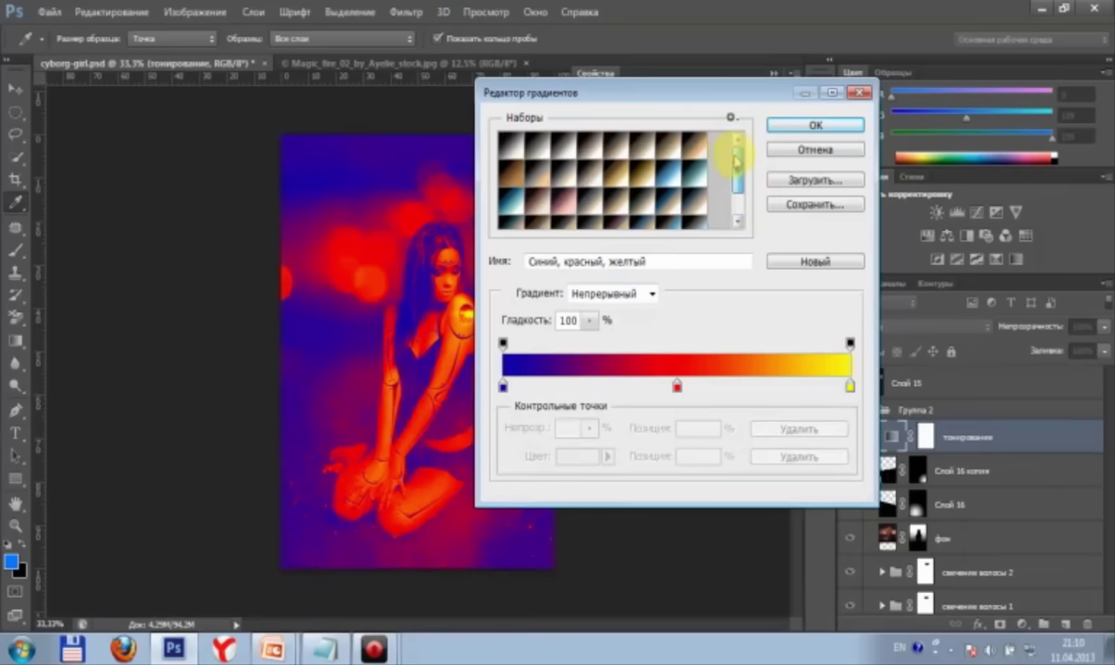
left_click(730, 119)
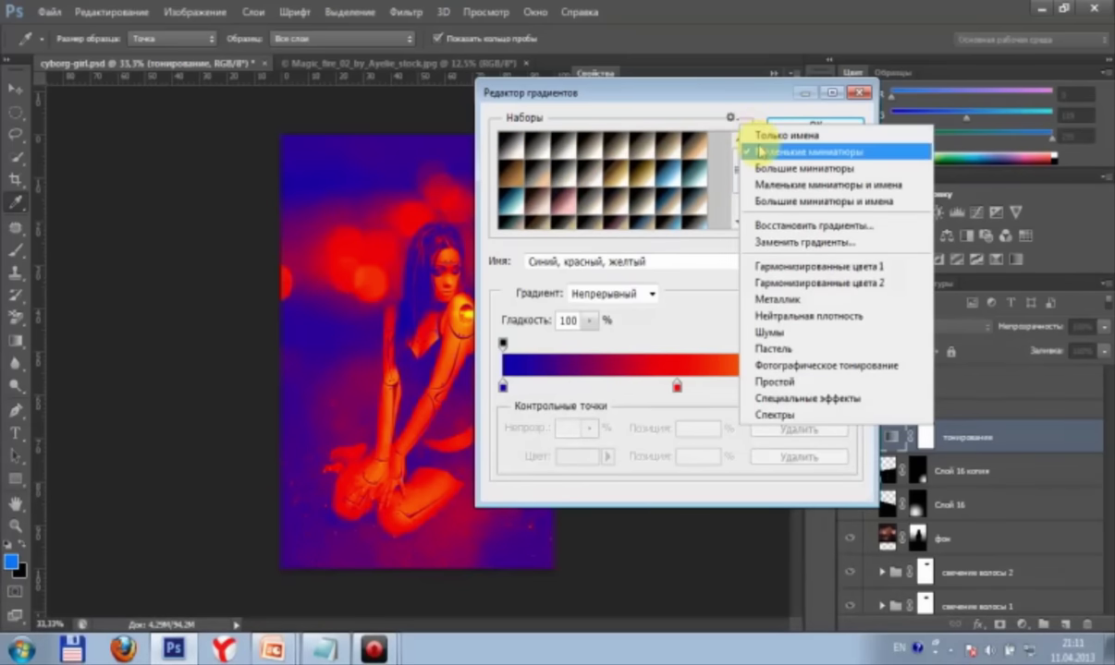
left_click(776, 225)
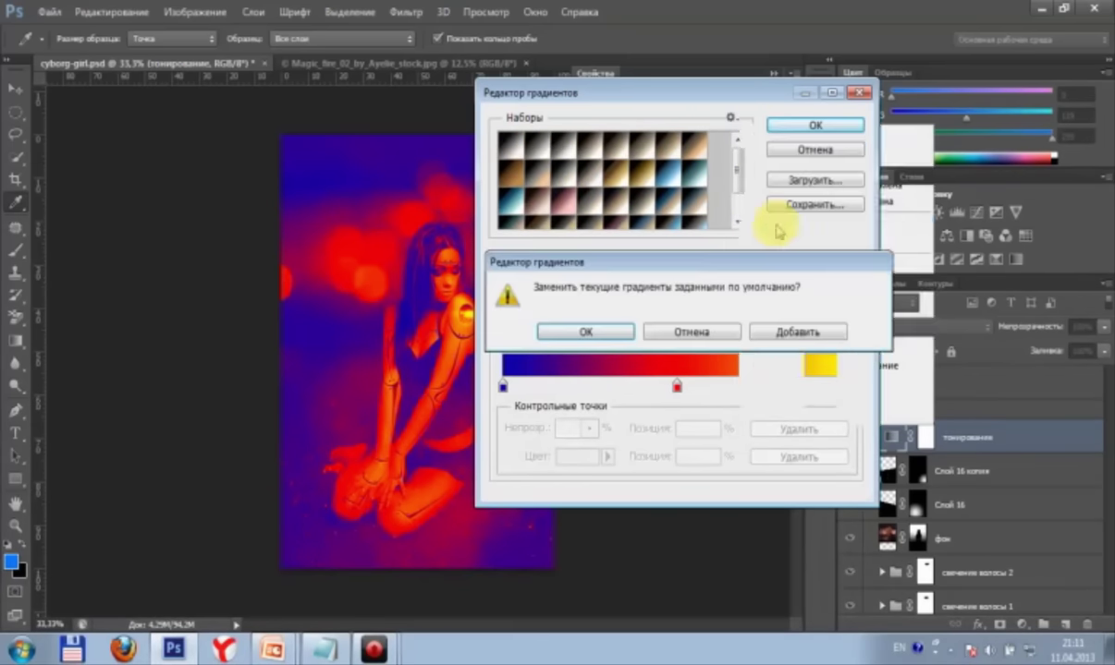
left_click(600, 337)
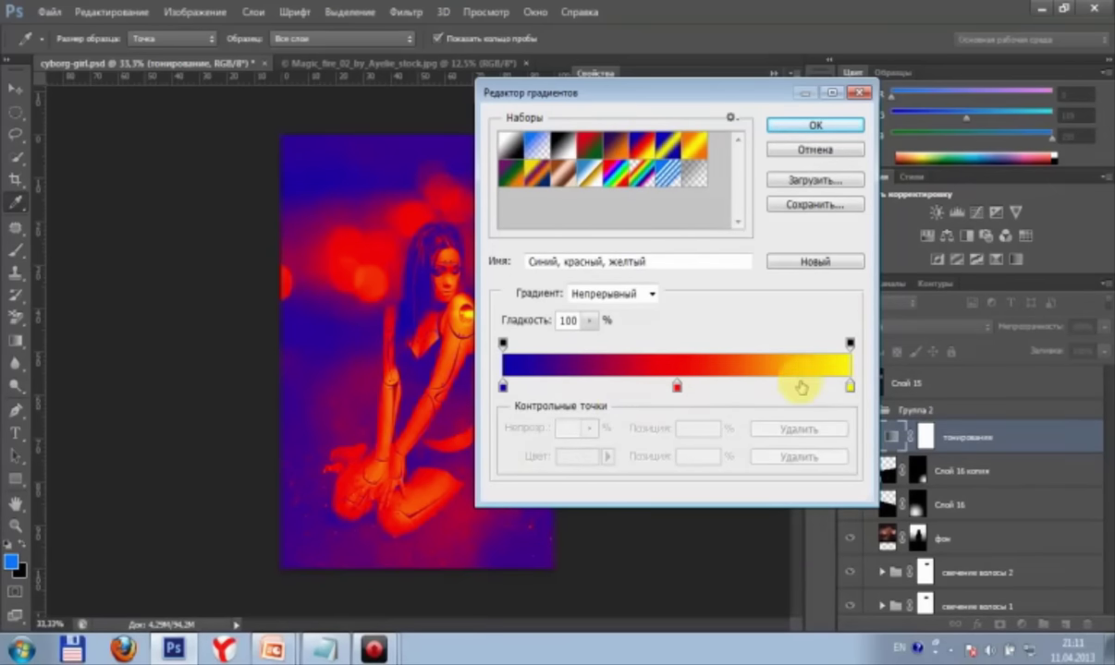
left_click(790, 129)
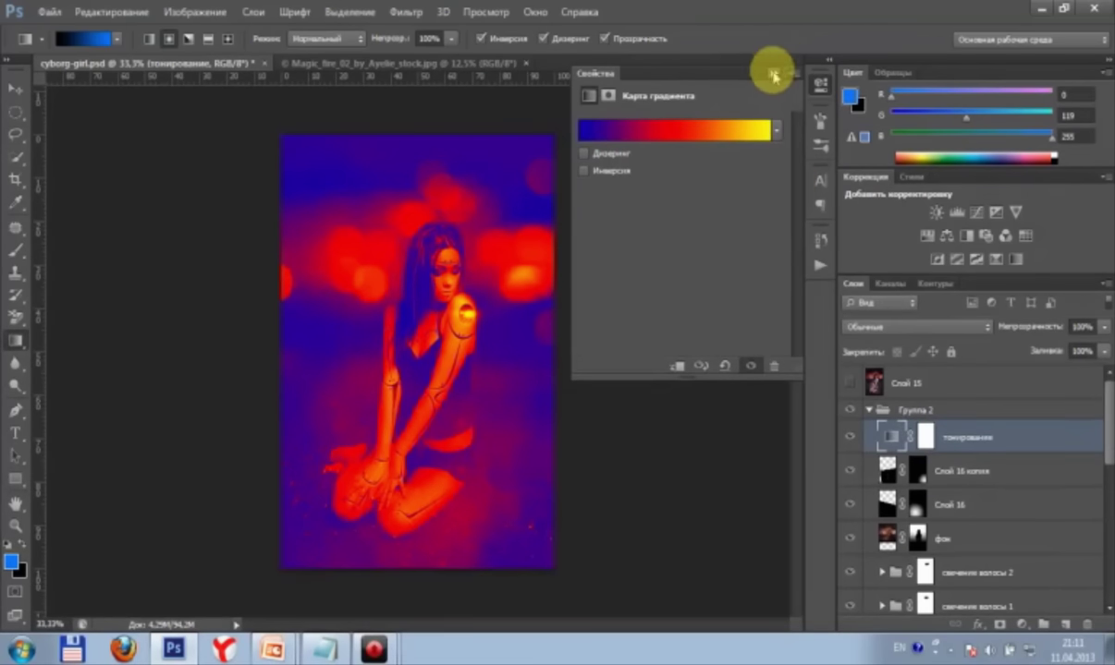
Step: Set тонирование to Soft Light at 44% opacity, toggling its visibility to compare
left_click(772, 72)
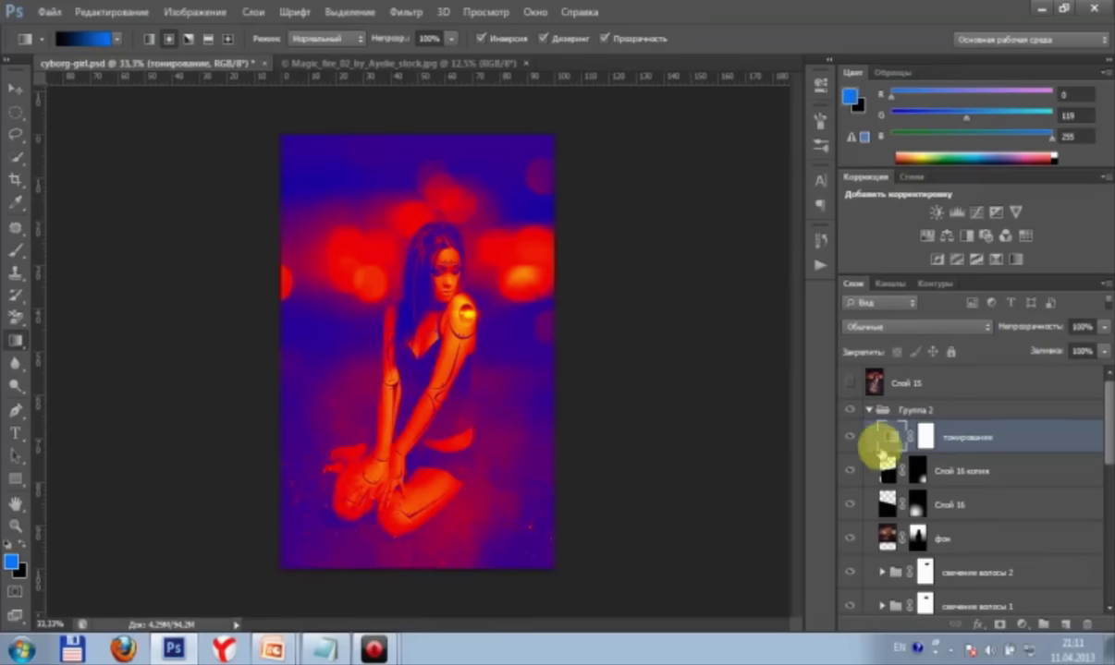
left_click(975, 328)
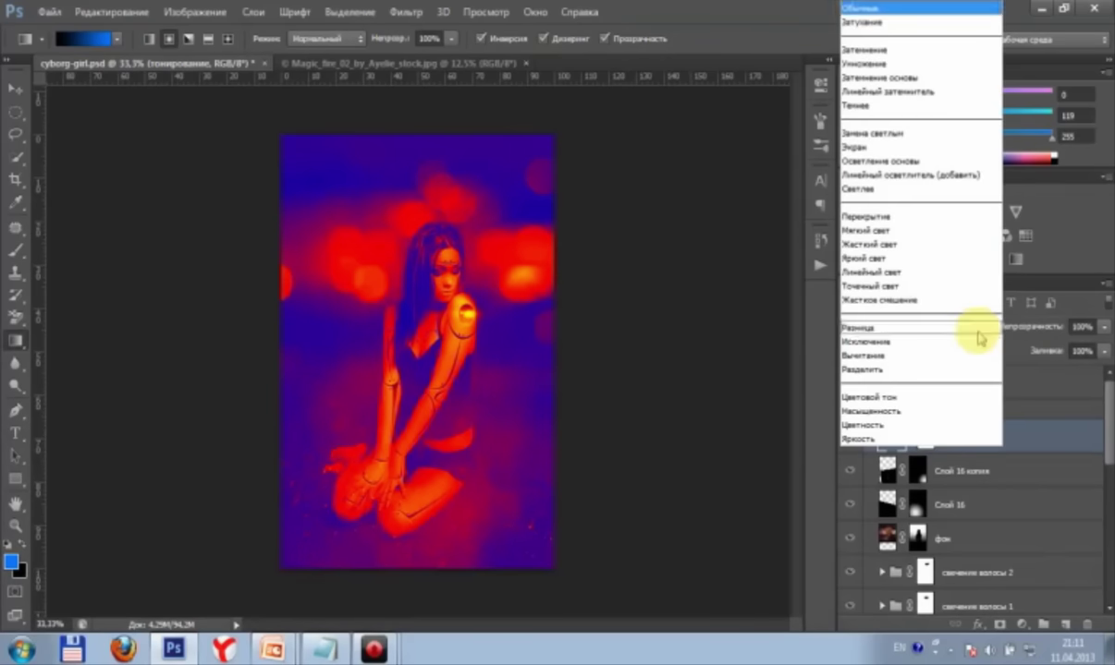
left_click(873, 233)
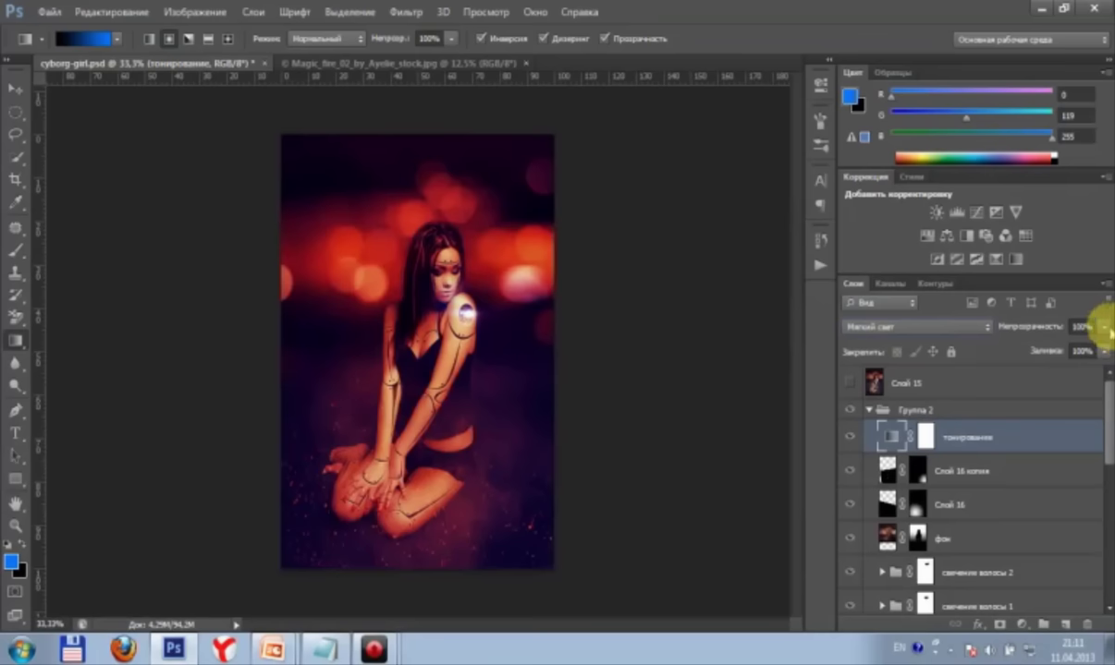
left_click(1104, 327)
left_click_drag(1101, 348, 1066, 352)
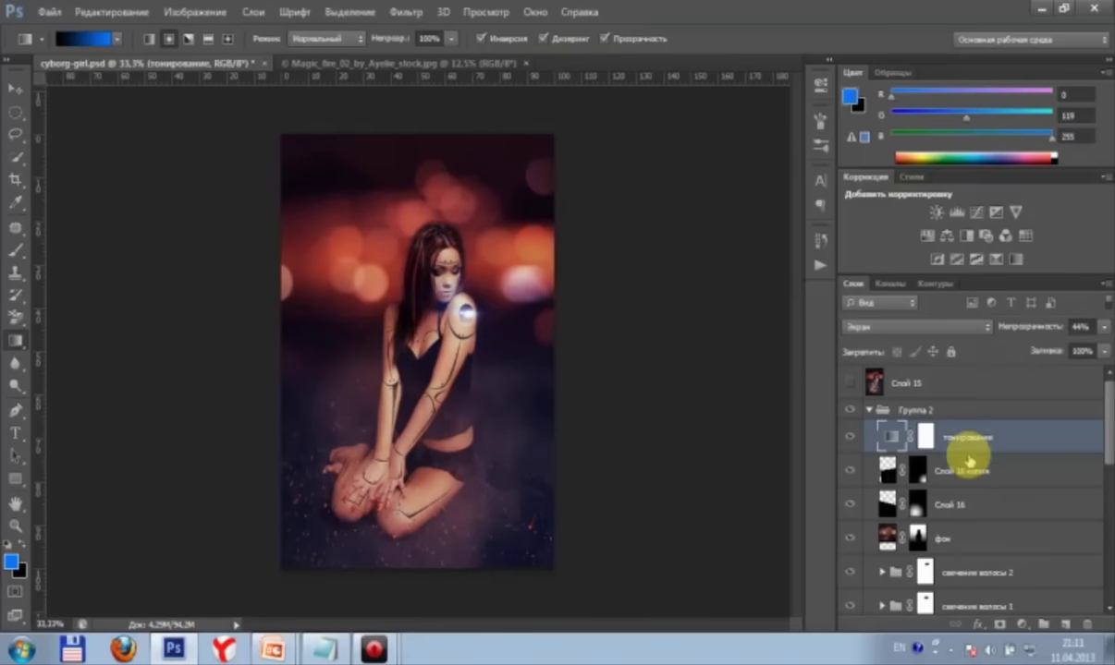
left_click(924, 438)
left_click(849, 437)
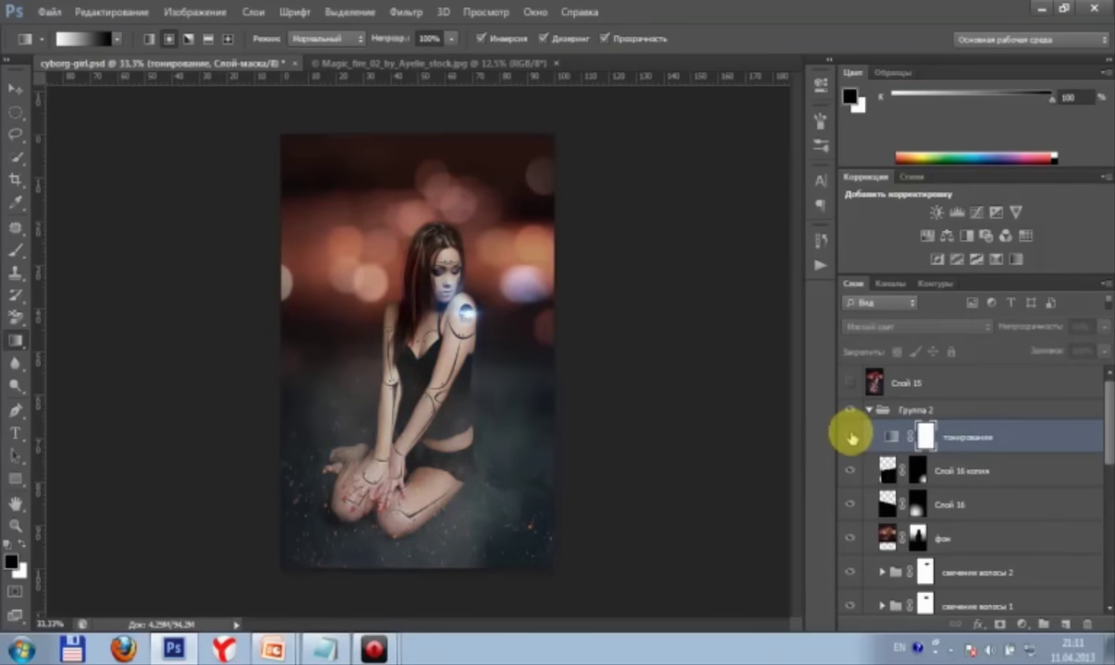
left_click(849, 437)
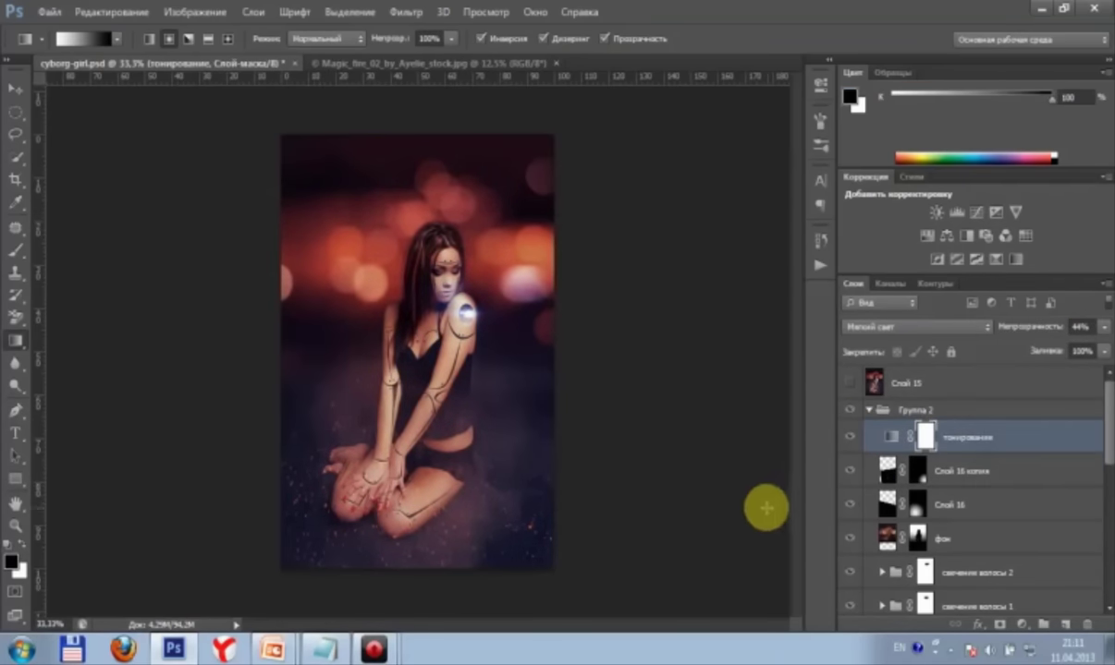
left_click(893, 438)
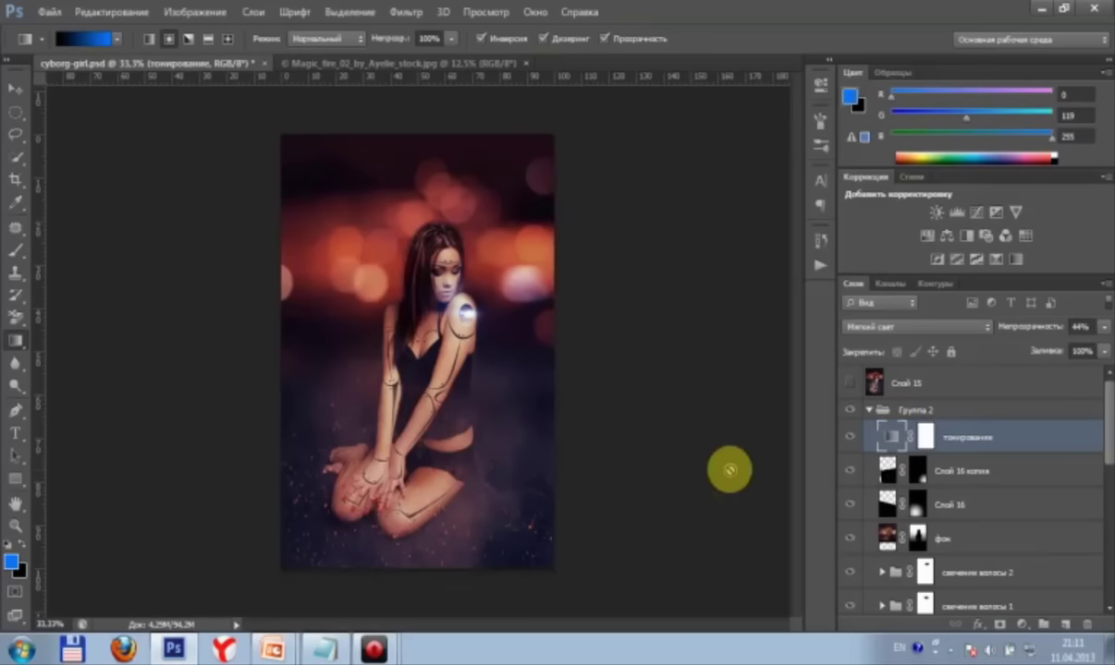
Step: Switch the keyboard input language and collapse Группа 2 in the layer list
key("alt+shift")
key("alt+shift")
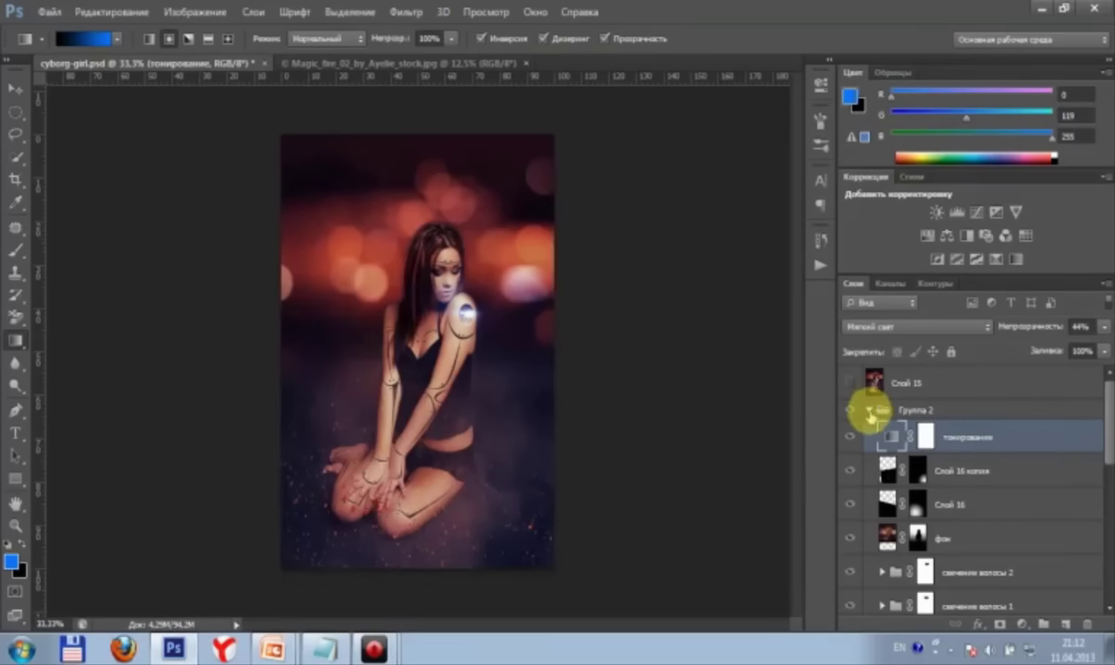
left_click(868, 412)
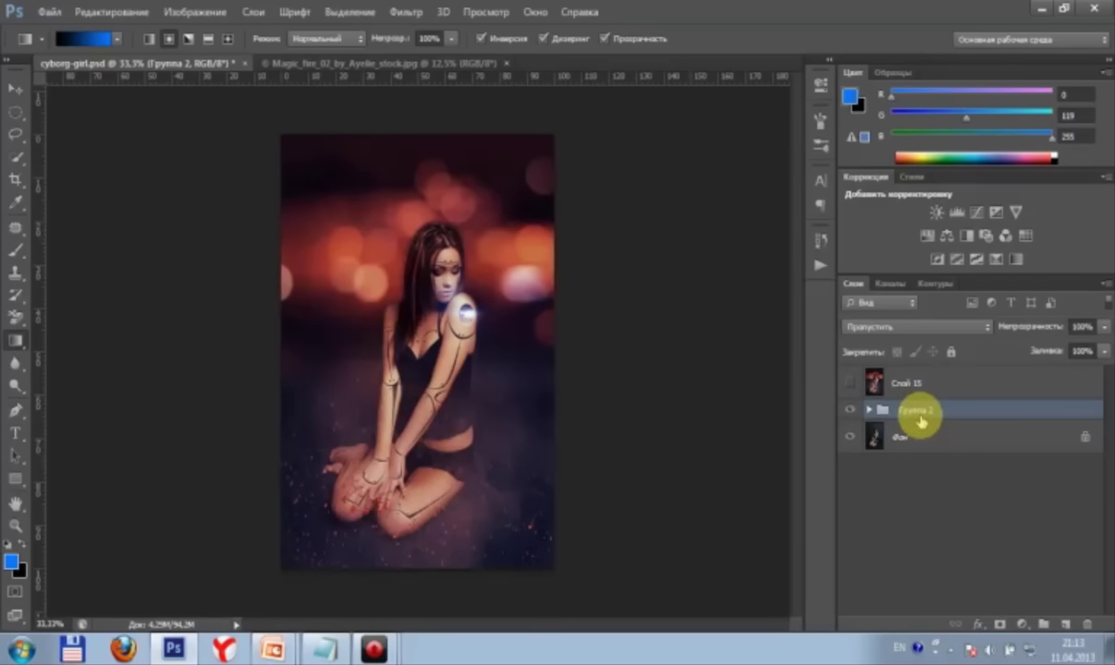
Step: Create Слой 17 above Группа 2 and stamp all visible layers into it
key("ctrl+shift+alt+n")
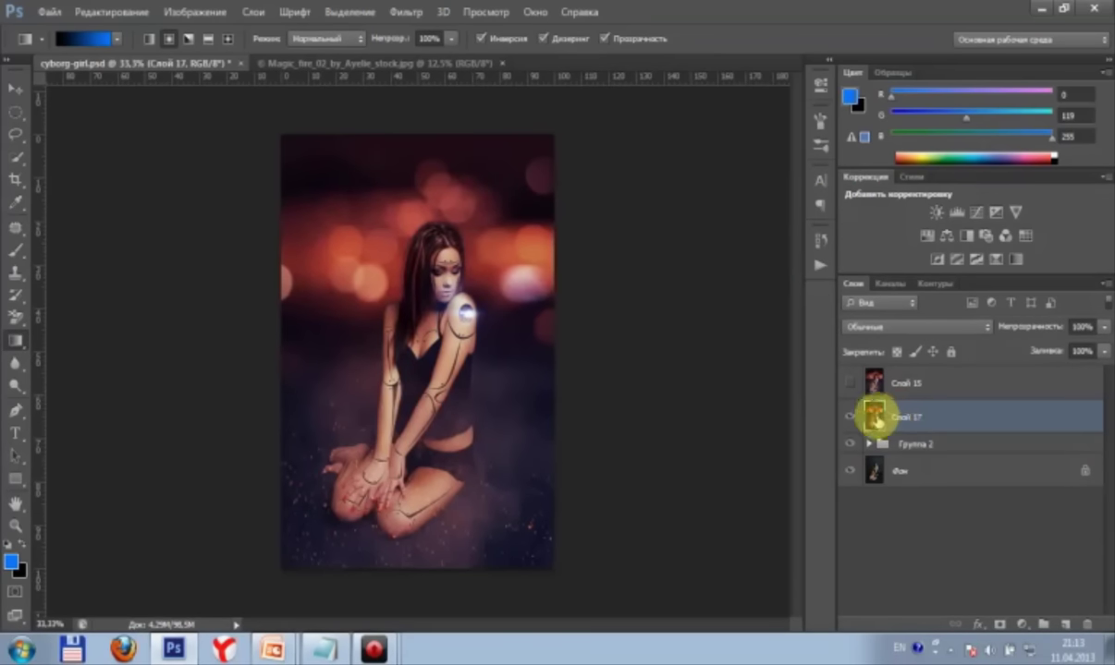
key("ctrl+shift+alt+e")
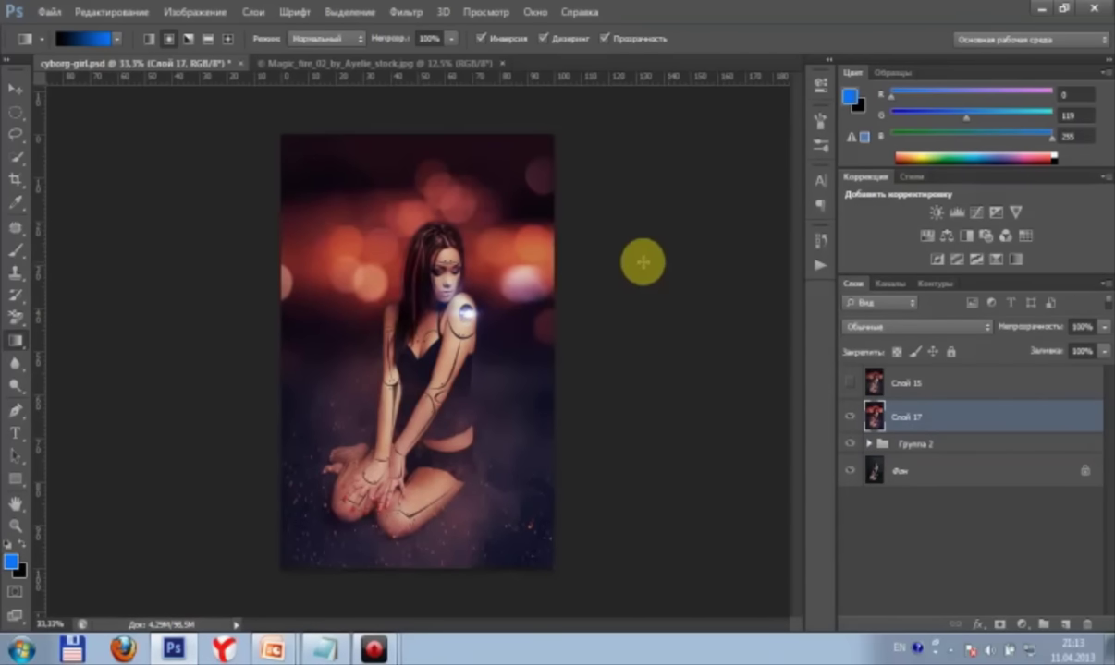
Step: Apply Unsharp Mask to Слой 17 at 100%, 1.0 px radius, threshold 0
left_click(408, 12)
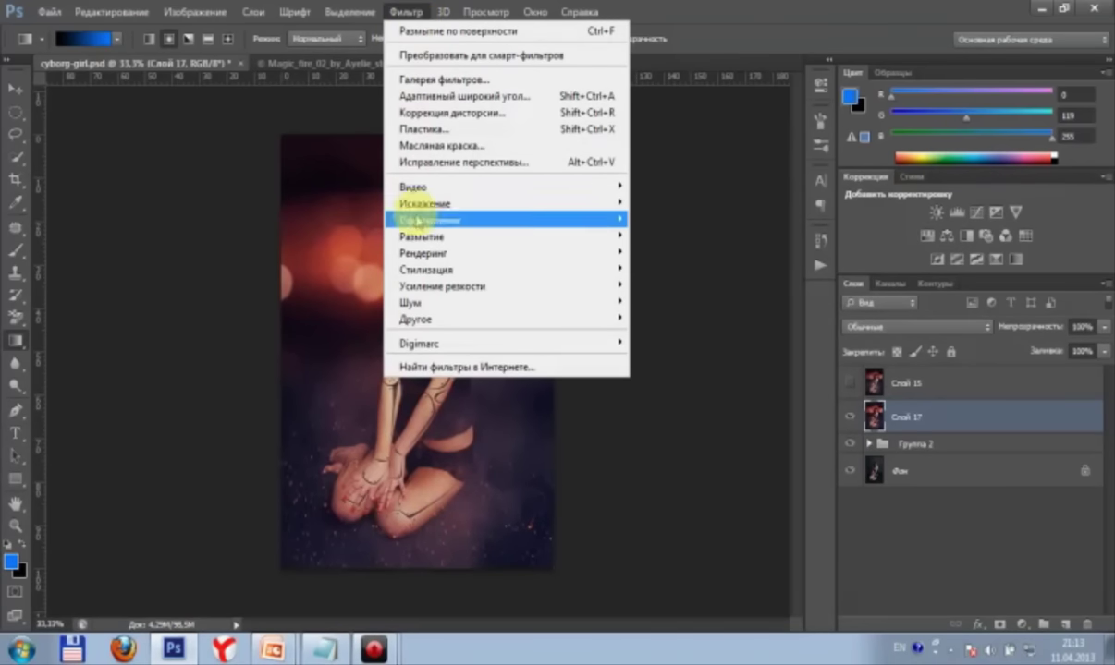
mouse_move(442, 286)
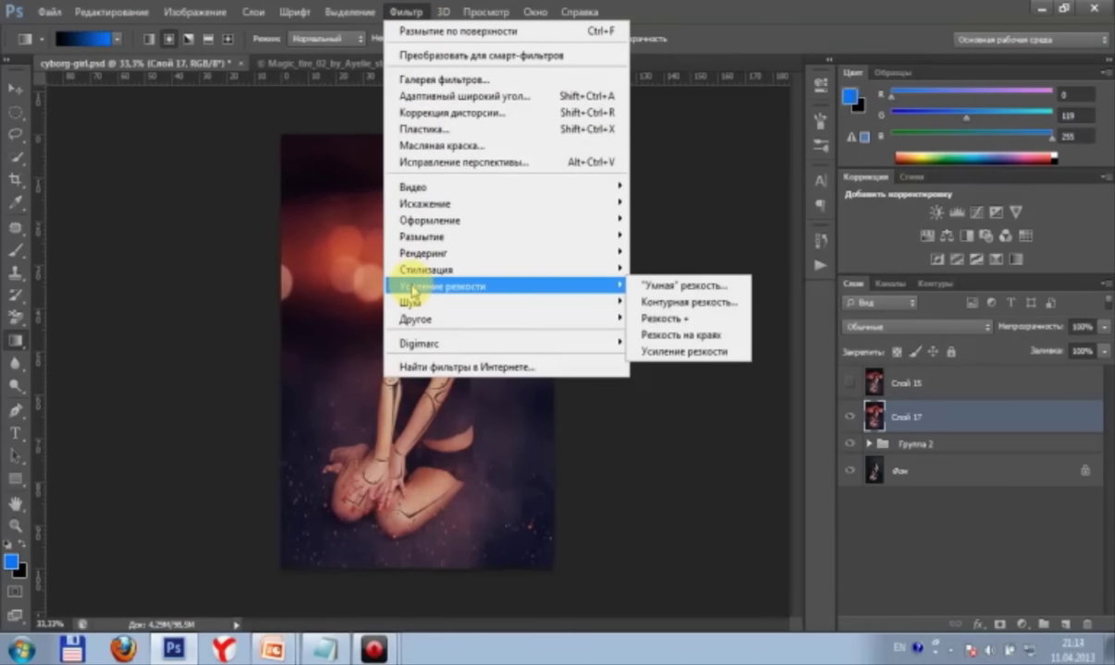
left_click(676, 304)
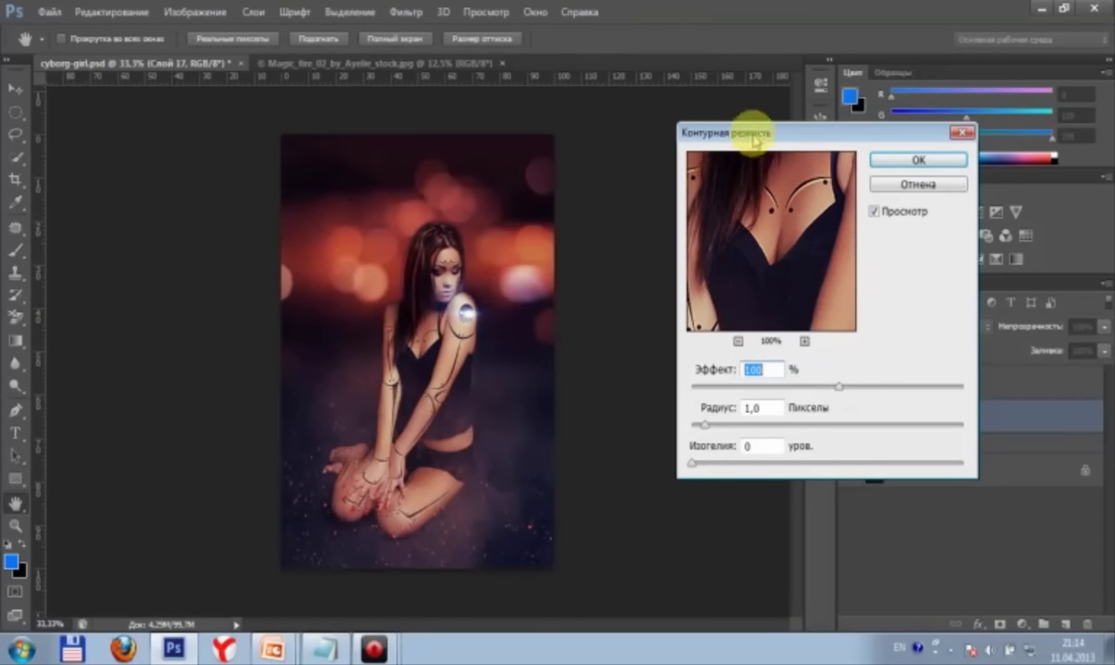
left_click_drag(781, 139, 702, 96)
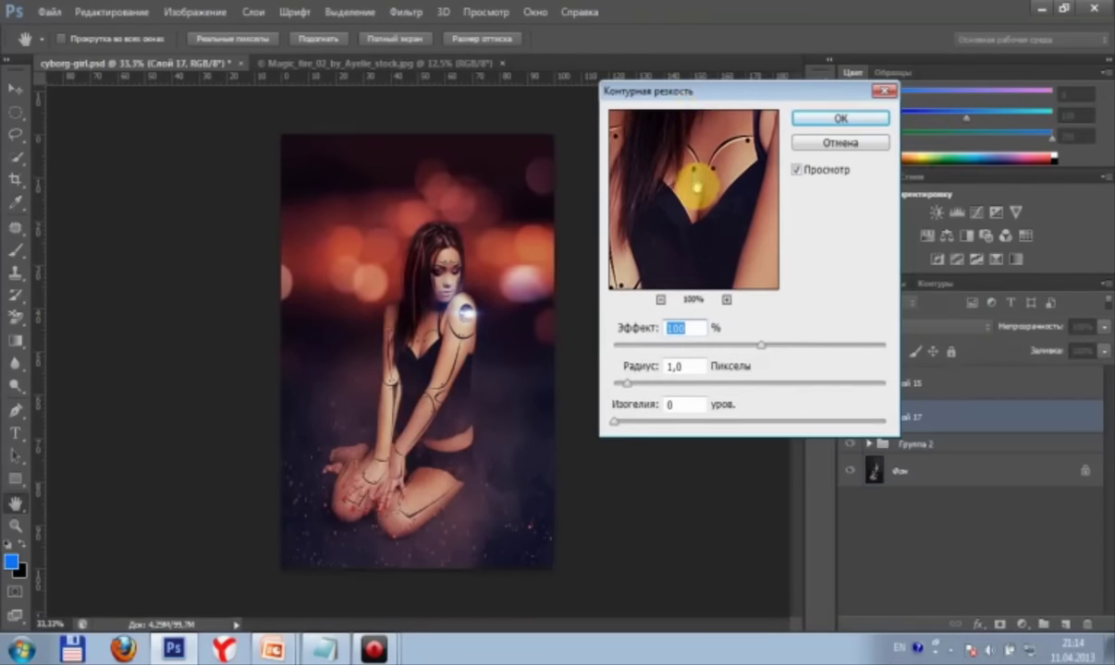
left_click_drag(696, 187, 751, 233)
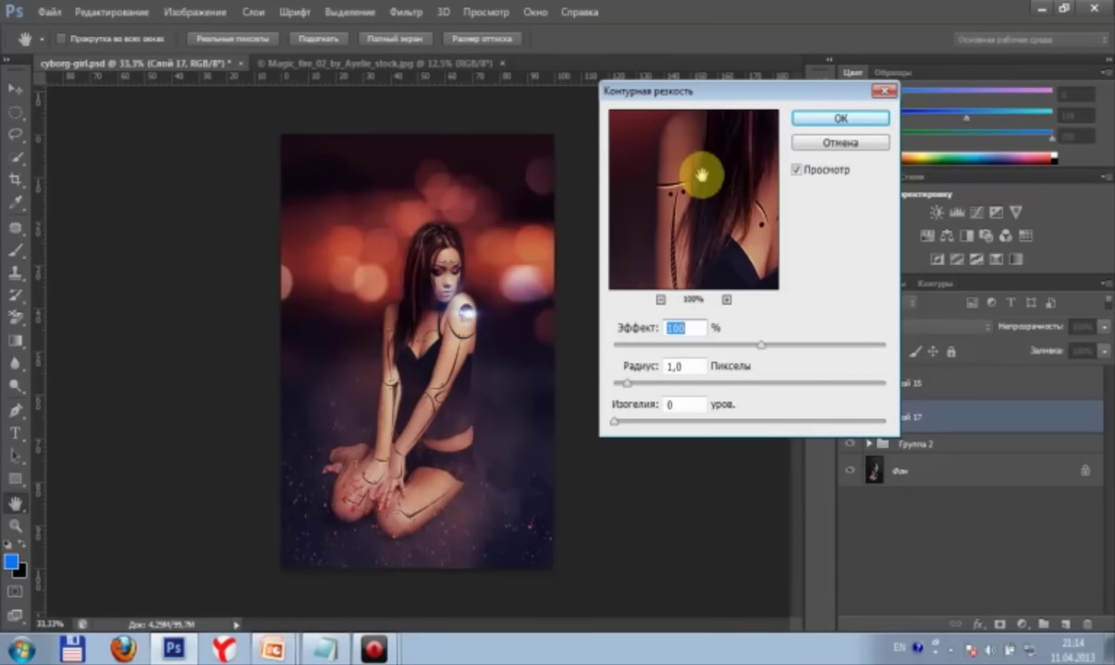
left_click_drag(699, 175, 694, 192)
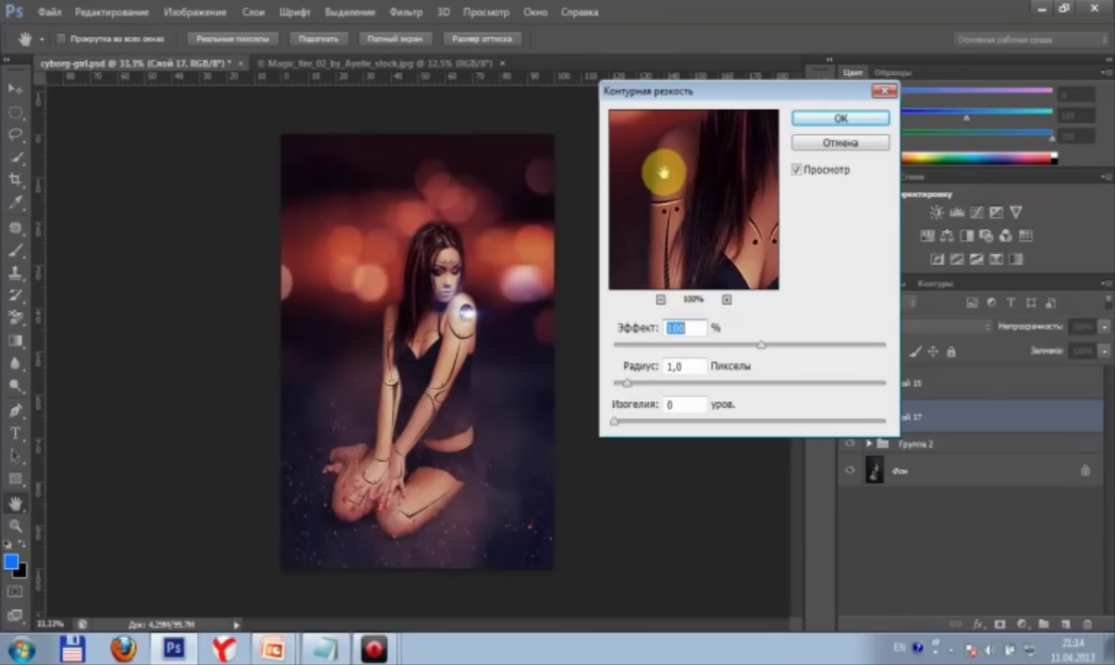
left_click_drag(660, 171, 704, 241)
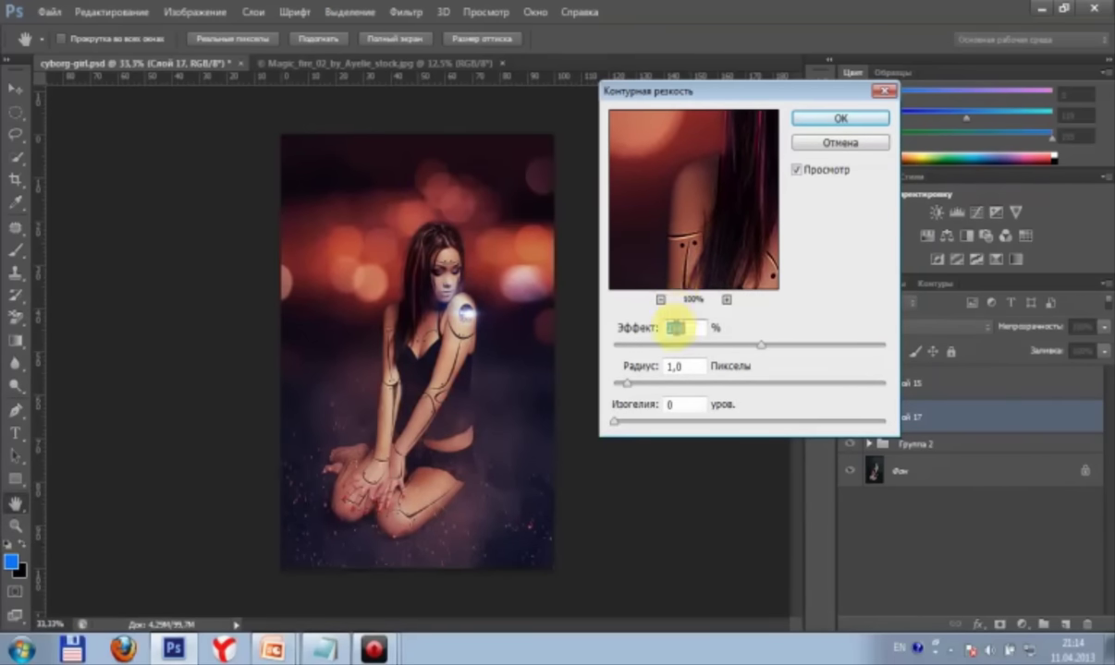
mouse_move(695, 217)
left_mouse_down()
mouse_move(706, 225)
mouse_move(704, 206)
left_mouse_up()
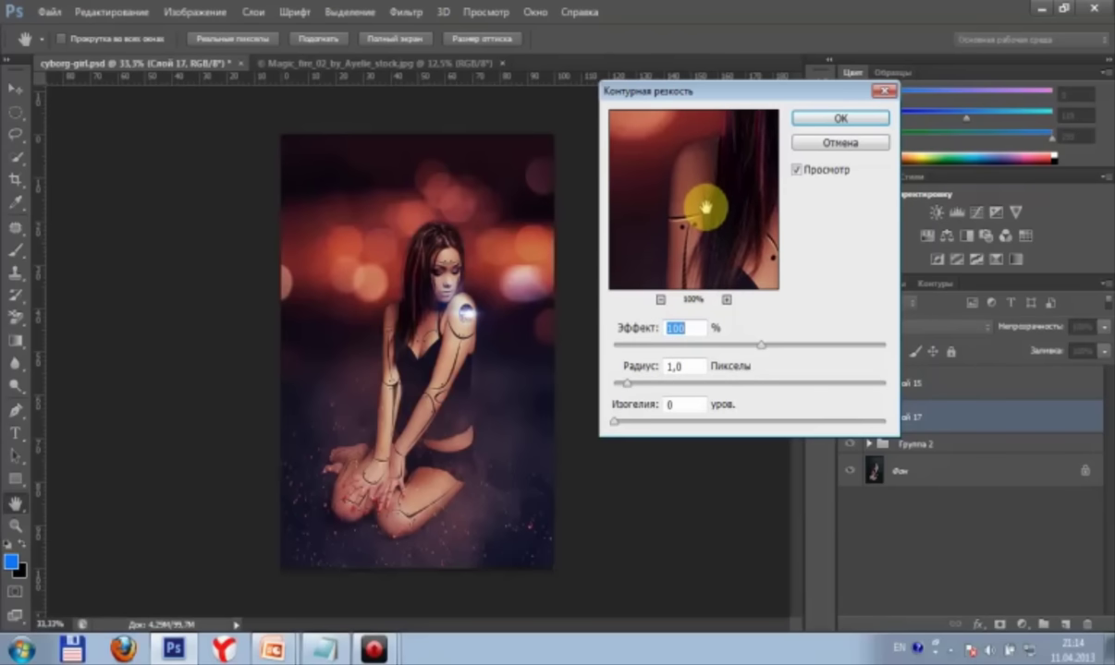
left_click_drag(706, 249, 667, 207)
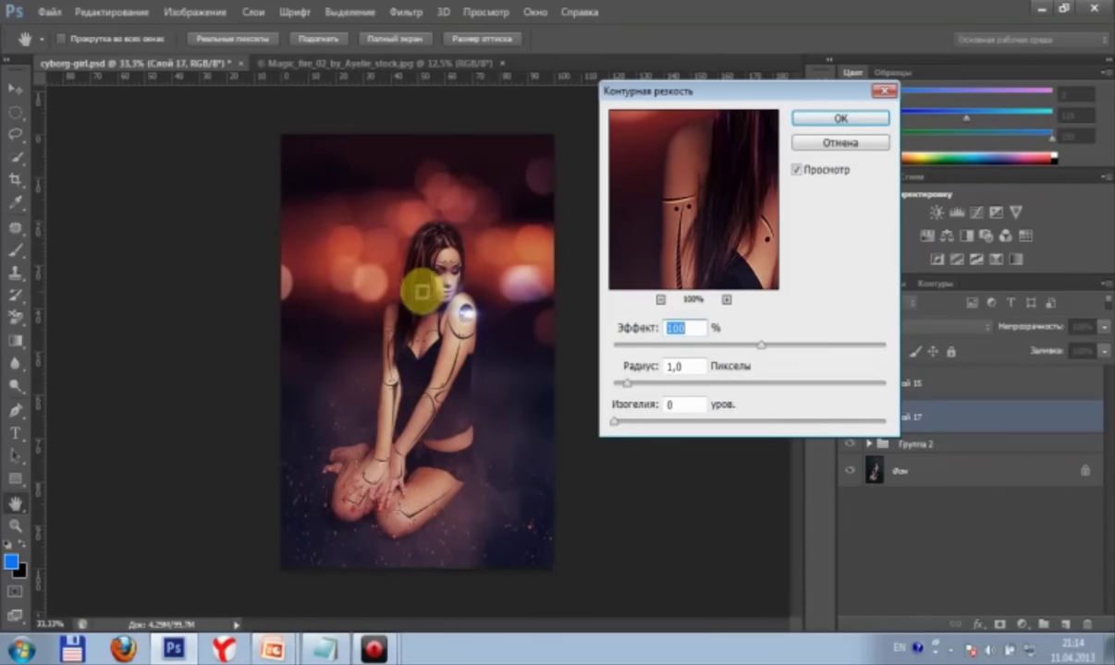
mouse_move(697, 248)
left_mouse_down()
mouse_move(692, 190)
mouse_move(676, 237)
left_mouse_up()
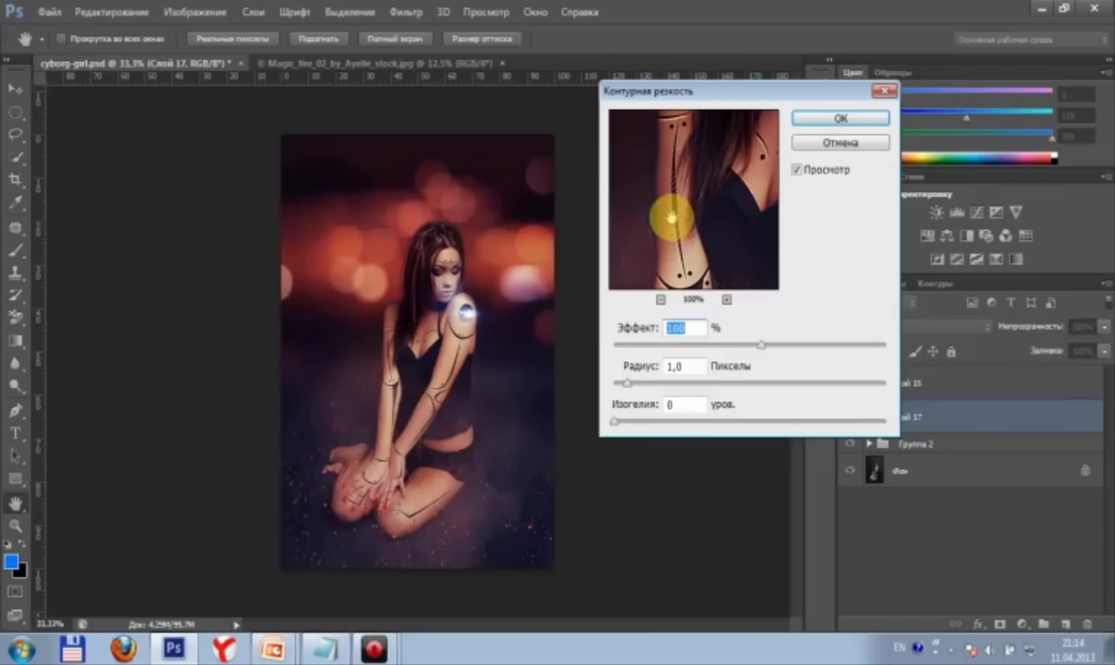
left_click_drag(724, 274, 713, 218)
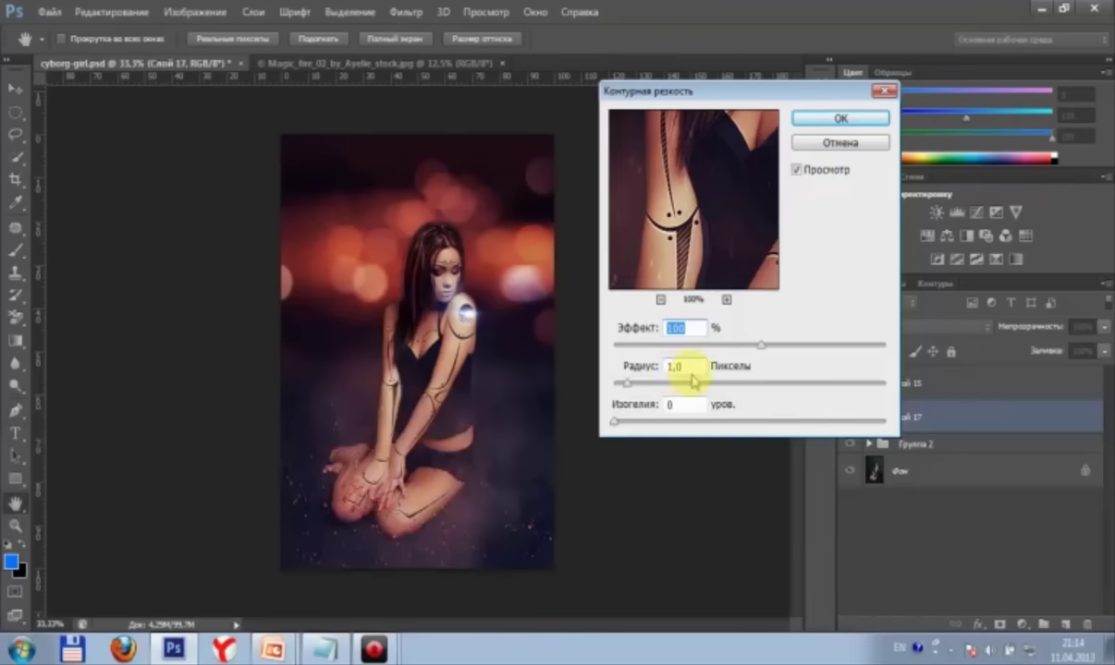
left_click(843, 120)
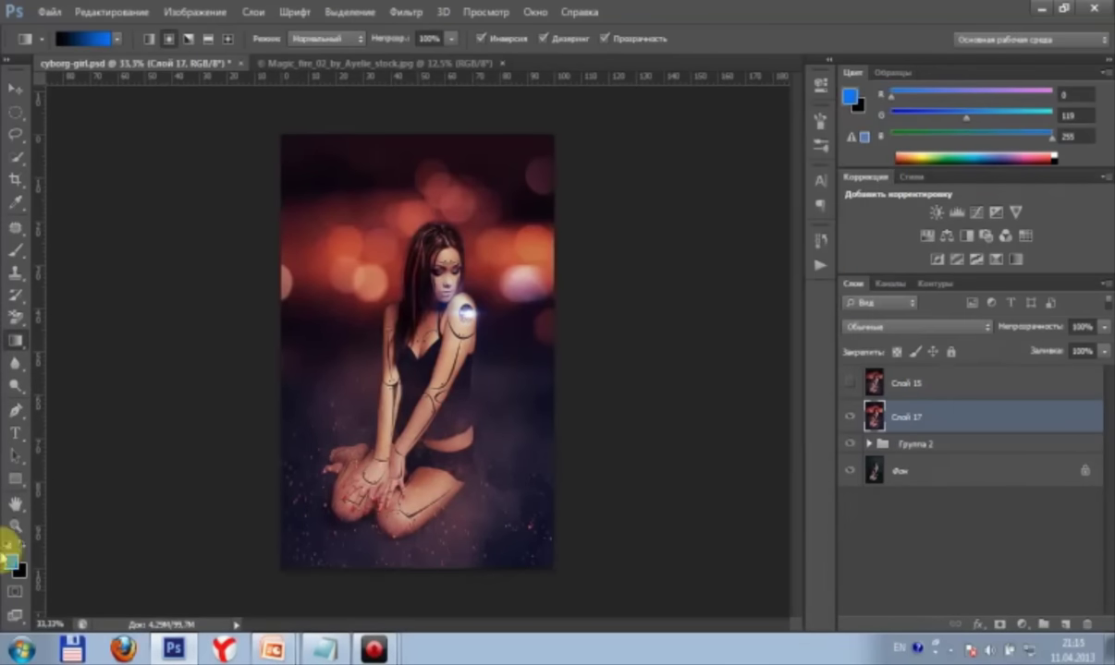
left_click(17, 526)
left_click(425, 288)
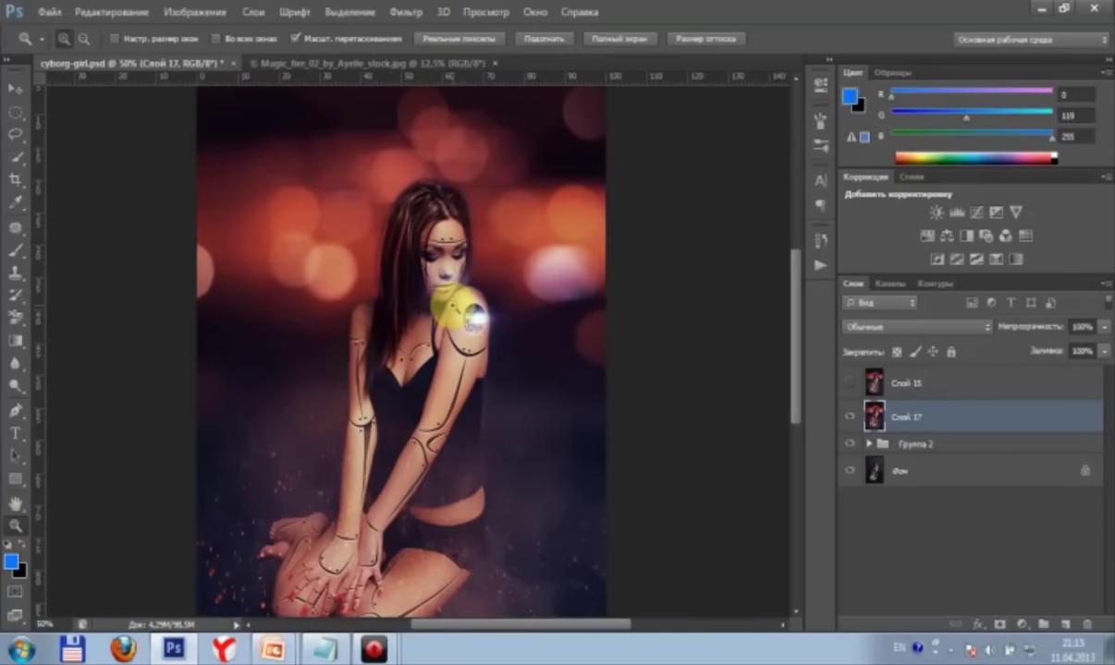
left_click(535, 360)
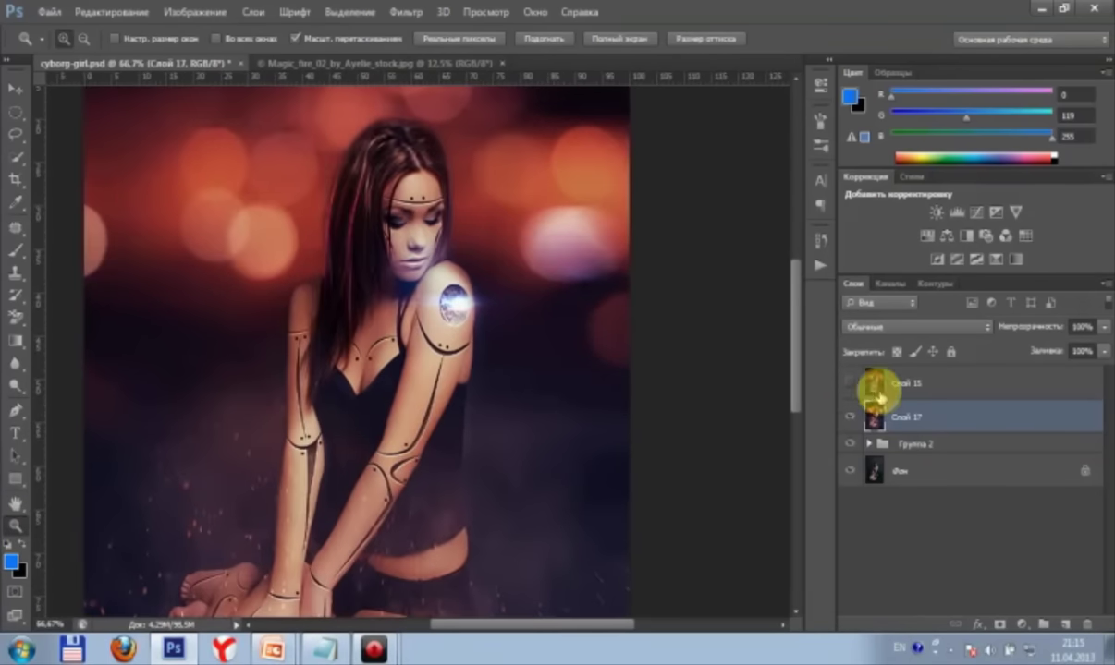
left_click(850, 417)
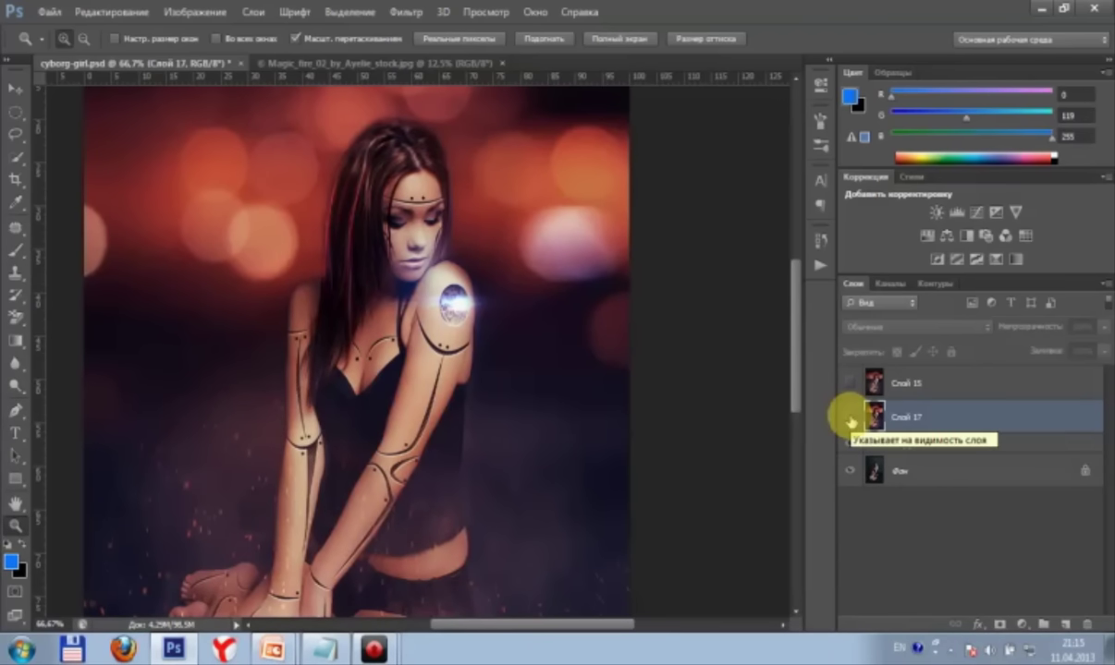
left_click(850, 419)
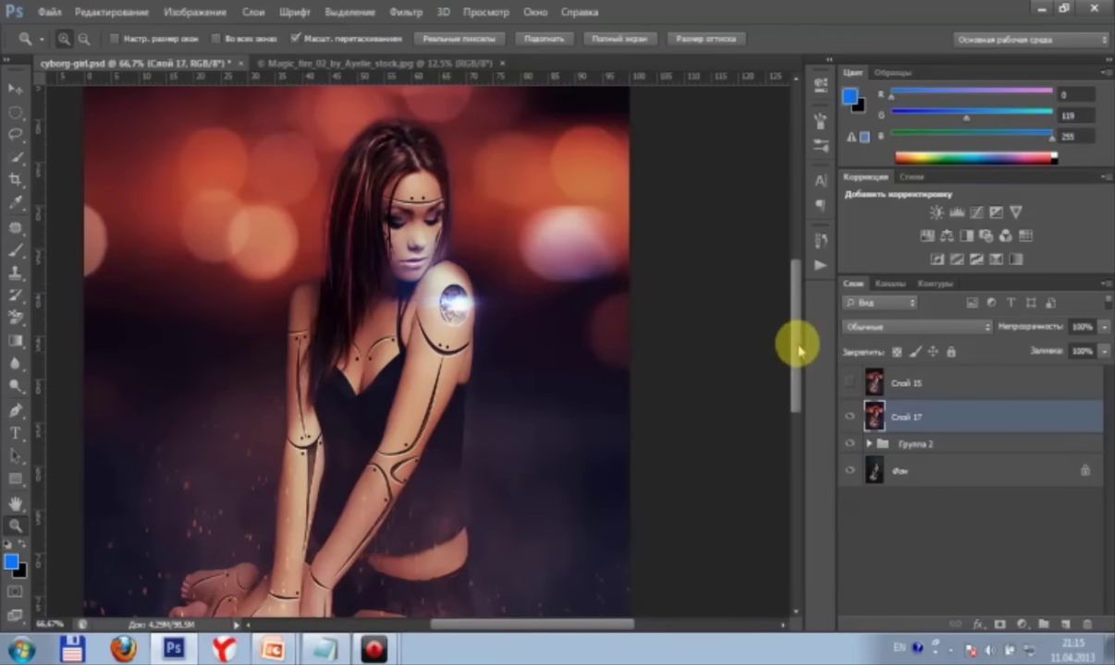
left_click_drag(791, 344, 791, 356)
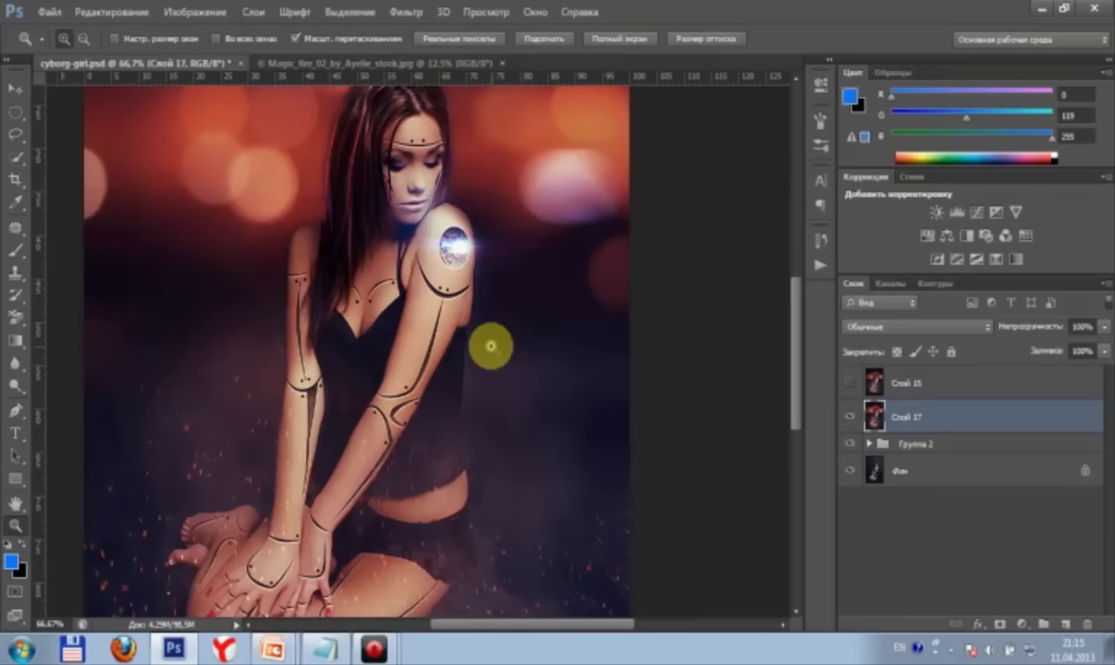
scroll(434, 300, "up", 1)
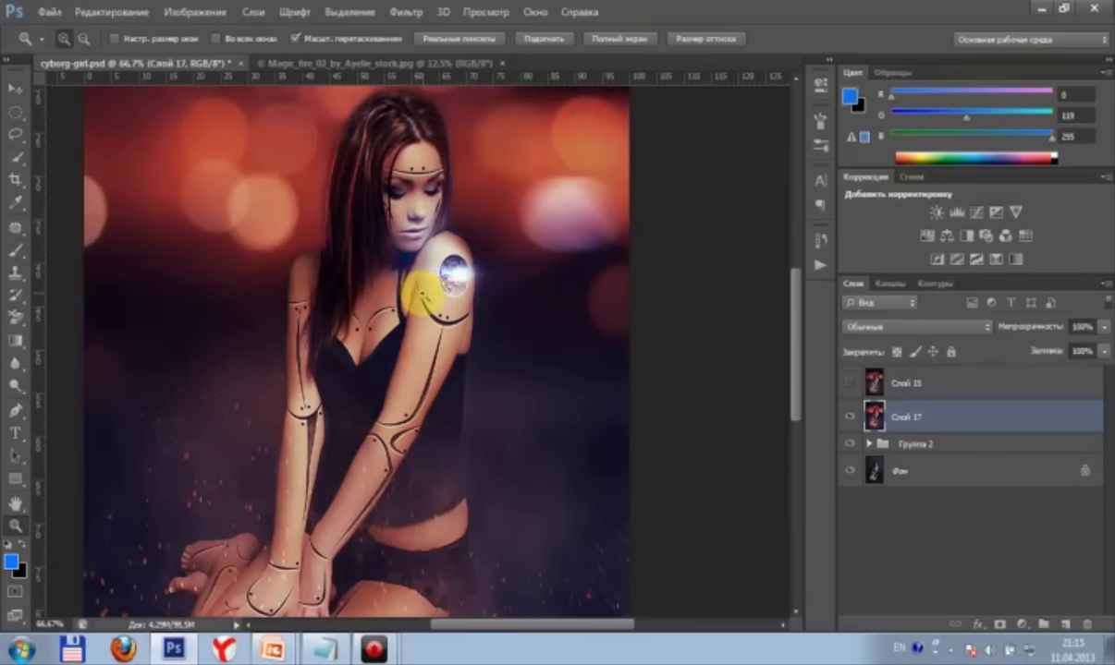
right_click(407, 299)
left_click(434, 318)
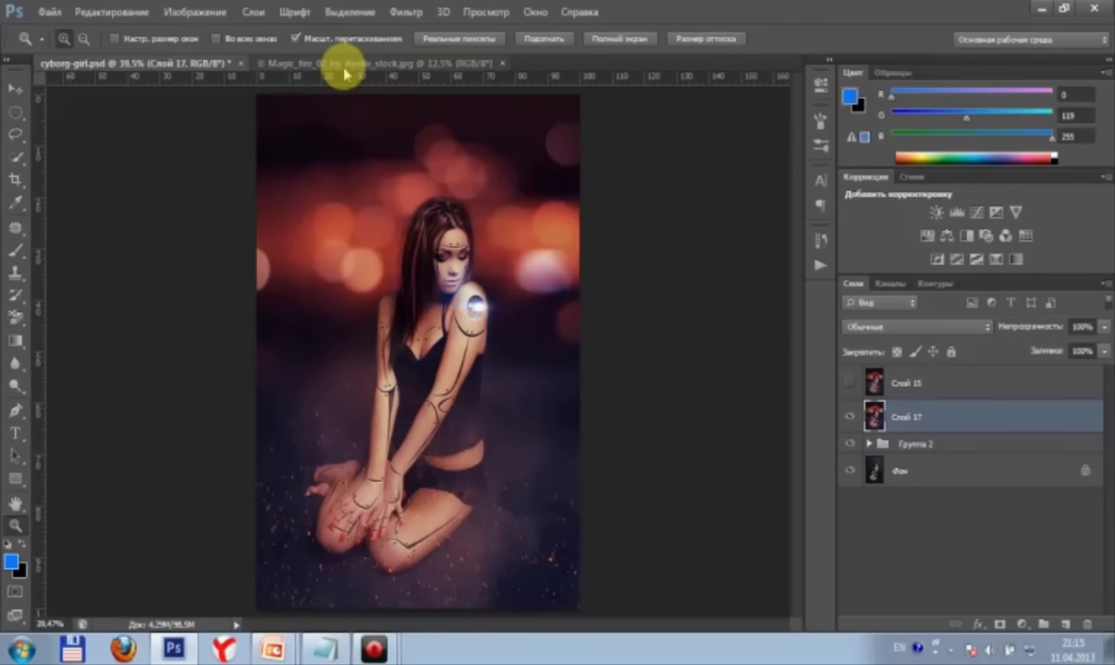
Step: Apply a Lens Correction vignette of -49 with a lowered midpoint, then compare
left_click(404, 12)
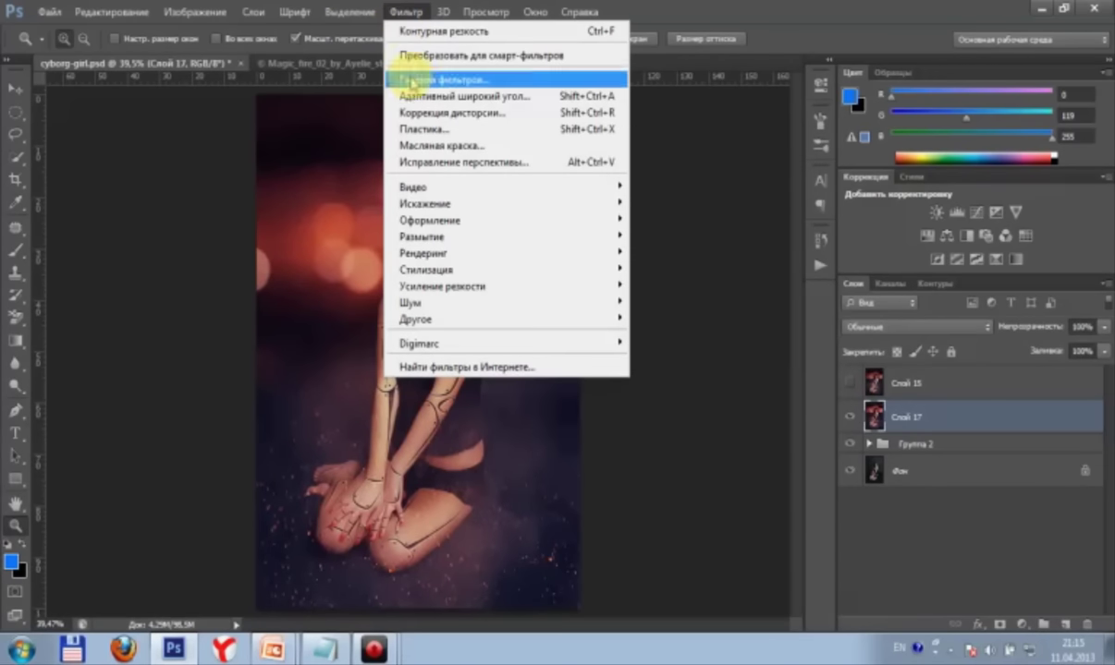
left_click(417, 116)
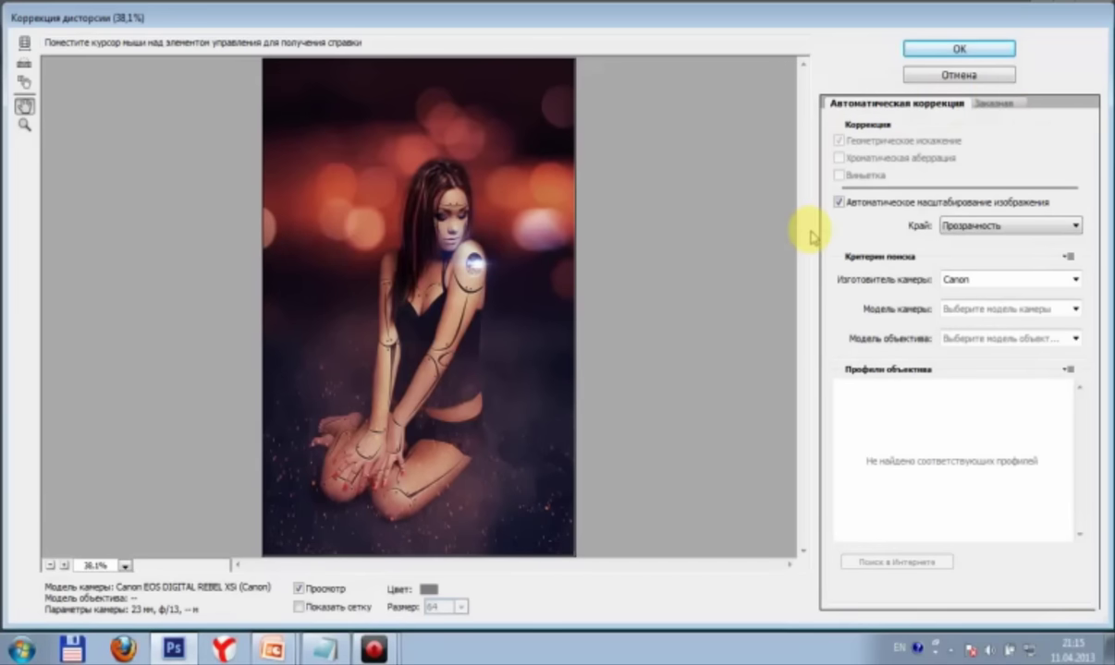
left_click(997, 105)
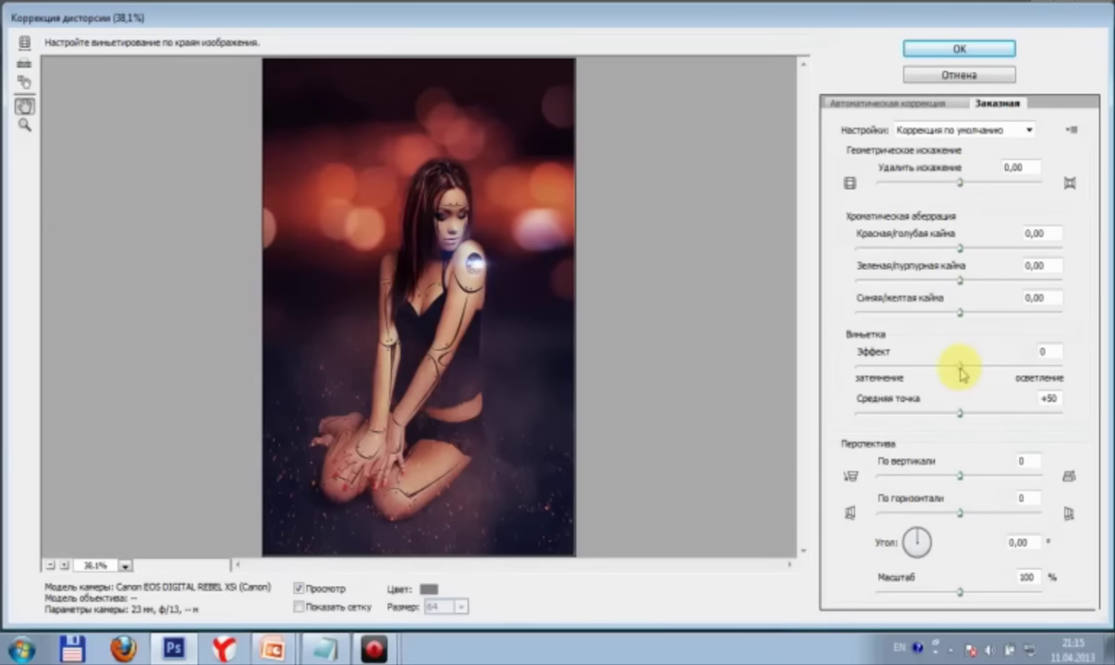
left_click_drag(961, 373, 920, 370)
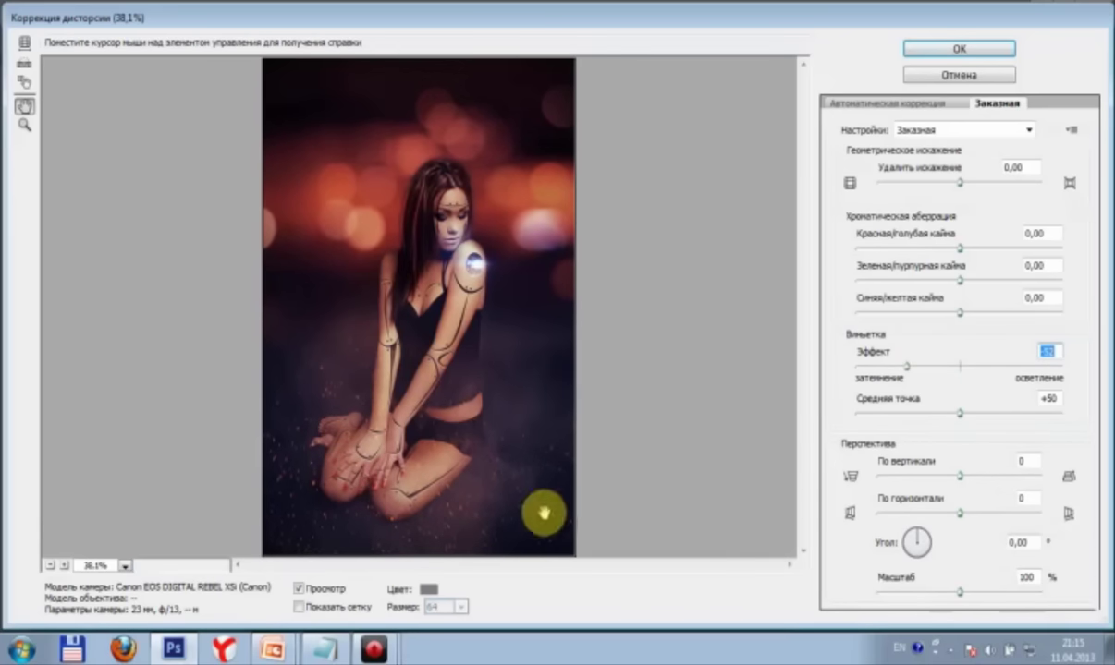
left_click_drag(948, 418, 895, 415)
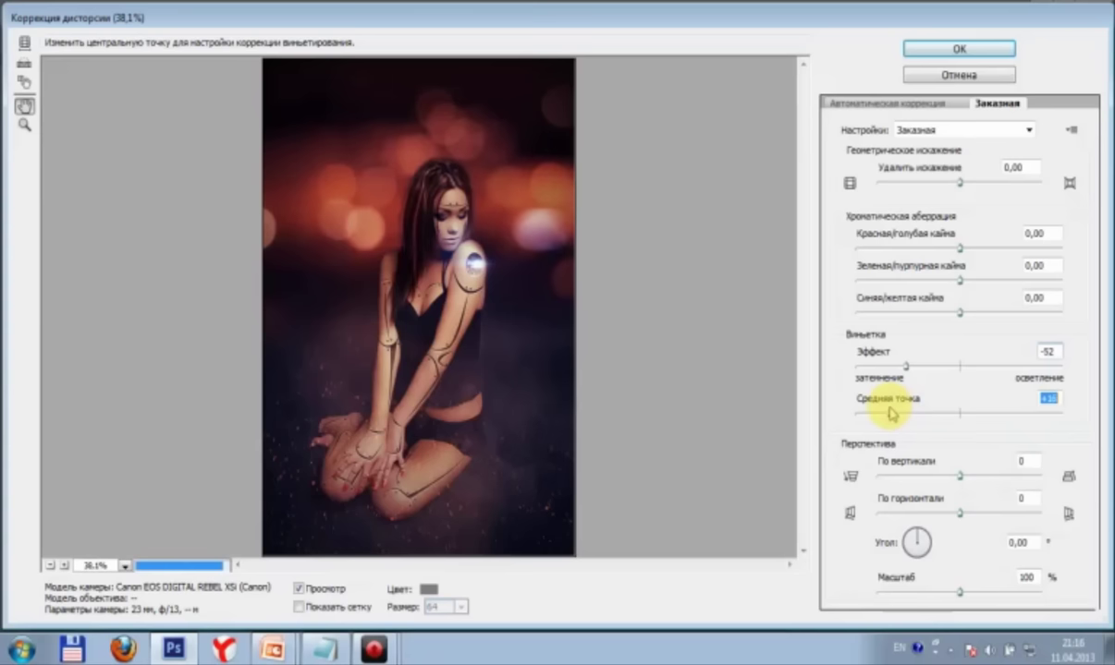
left_click_drag(857, 351, 863, 351)
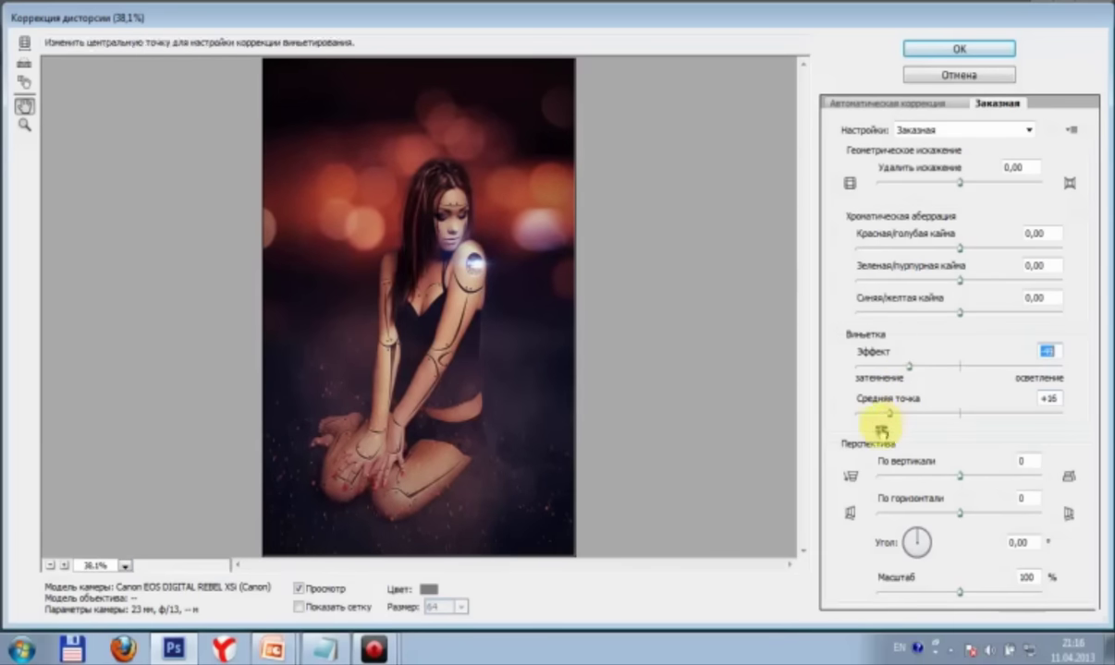
left_click_drag(887, 416, 841, 413)
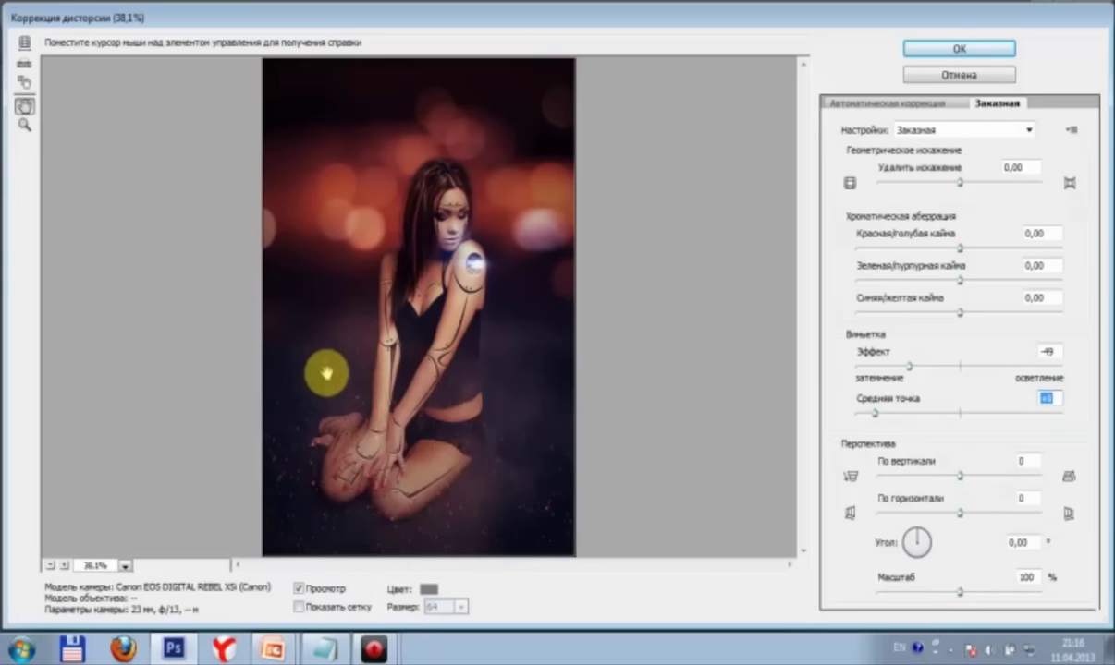
left_click(961, 51)
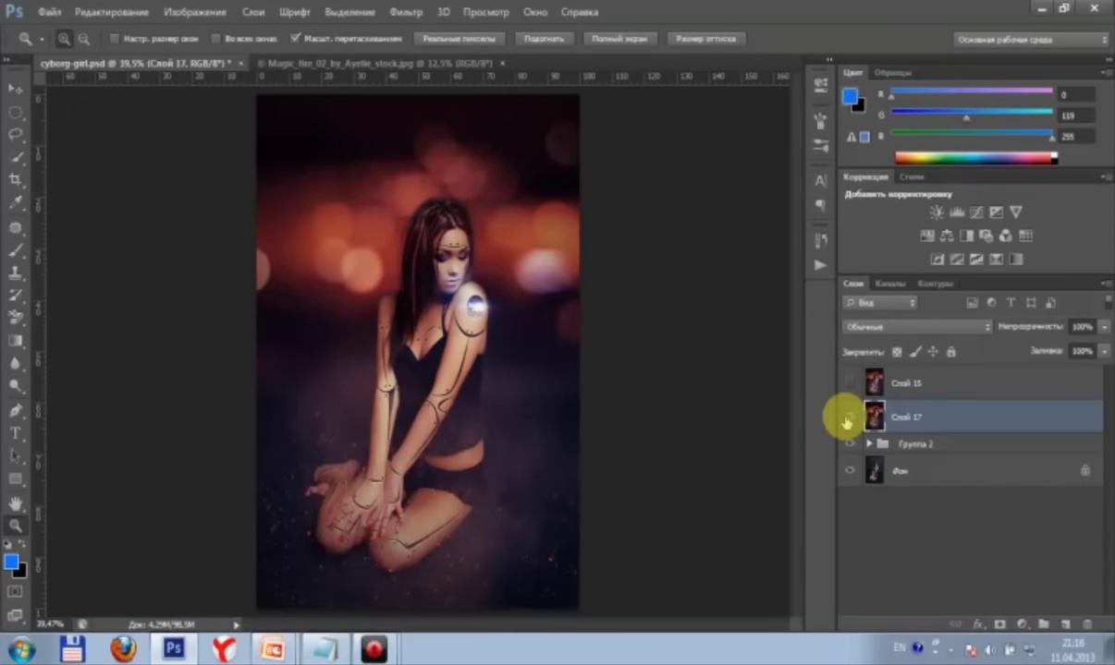
left_click(847, 421)
left_click(846, 422)
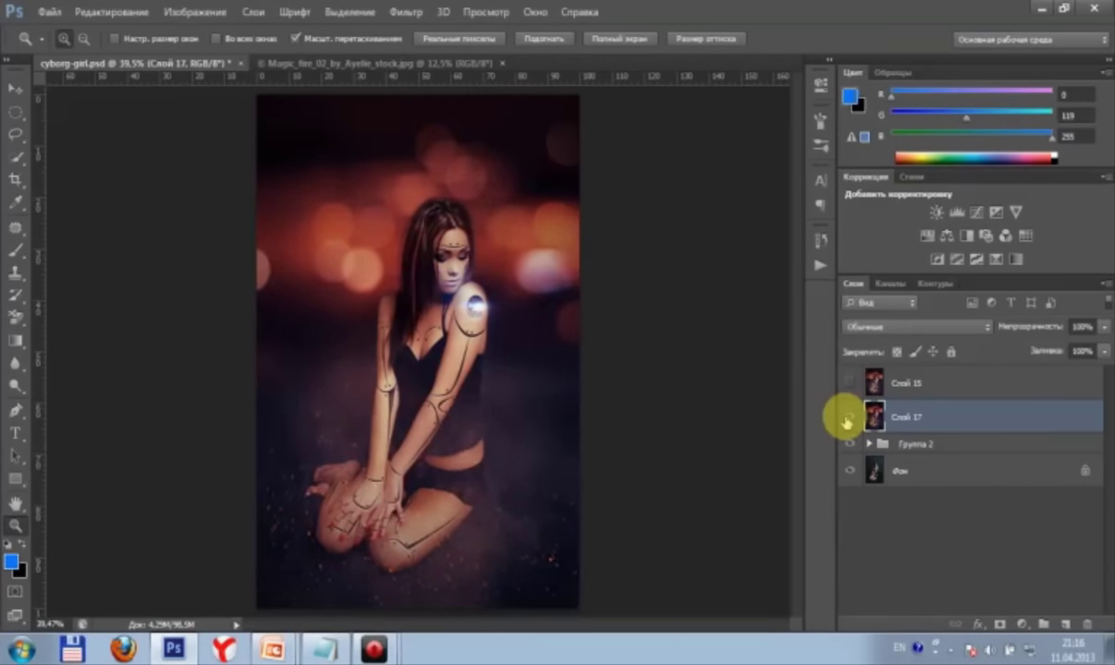